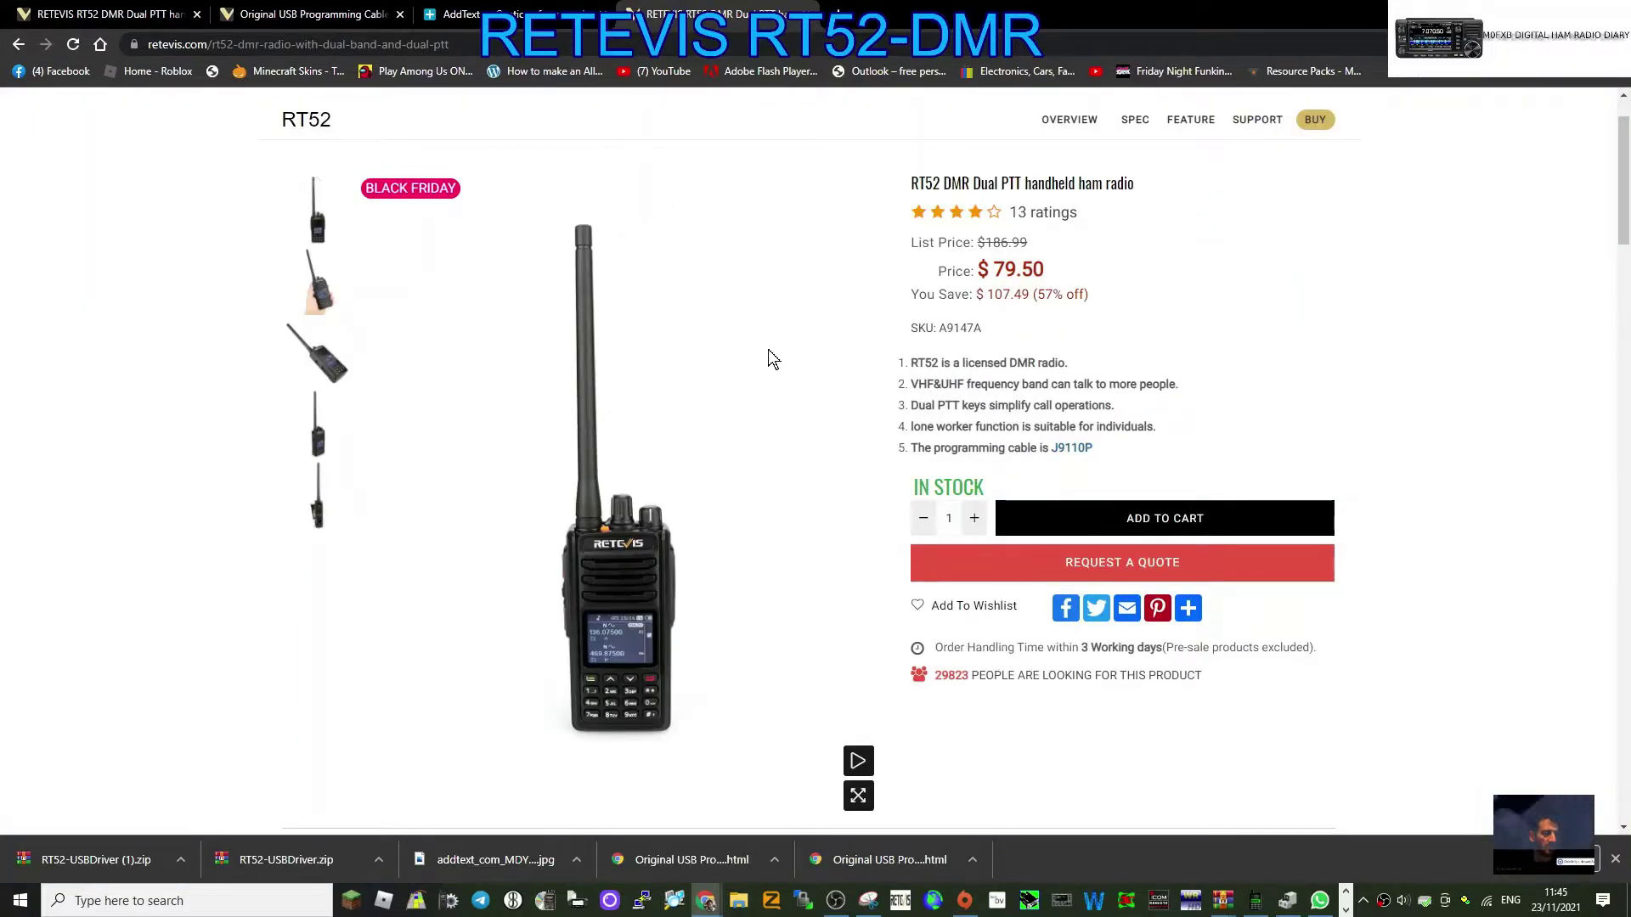
# Browse and enlarge the RT52 product photos, then switch to the USB programming cable page
pyautogui.scroll(-5, 770, 348)
pyautogui.scroll(5, 773, 352)
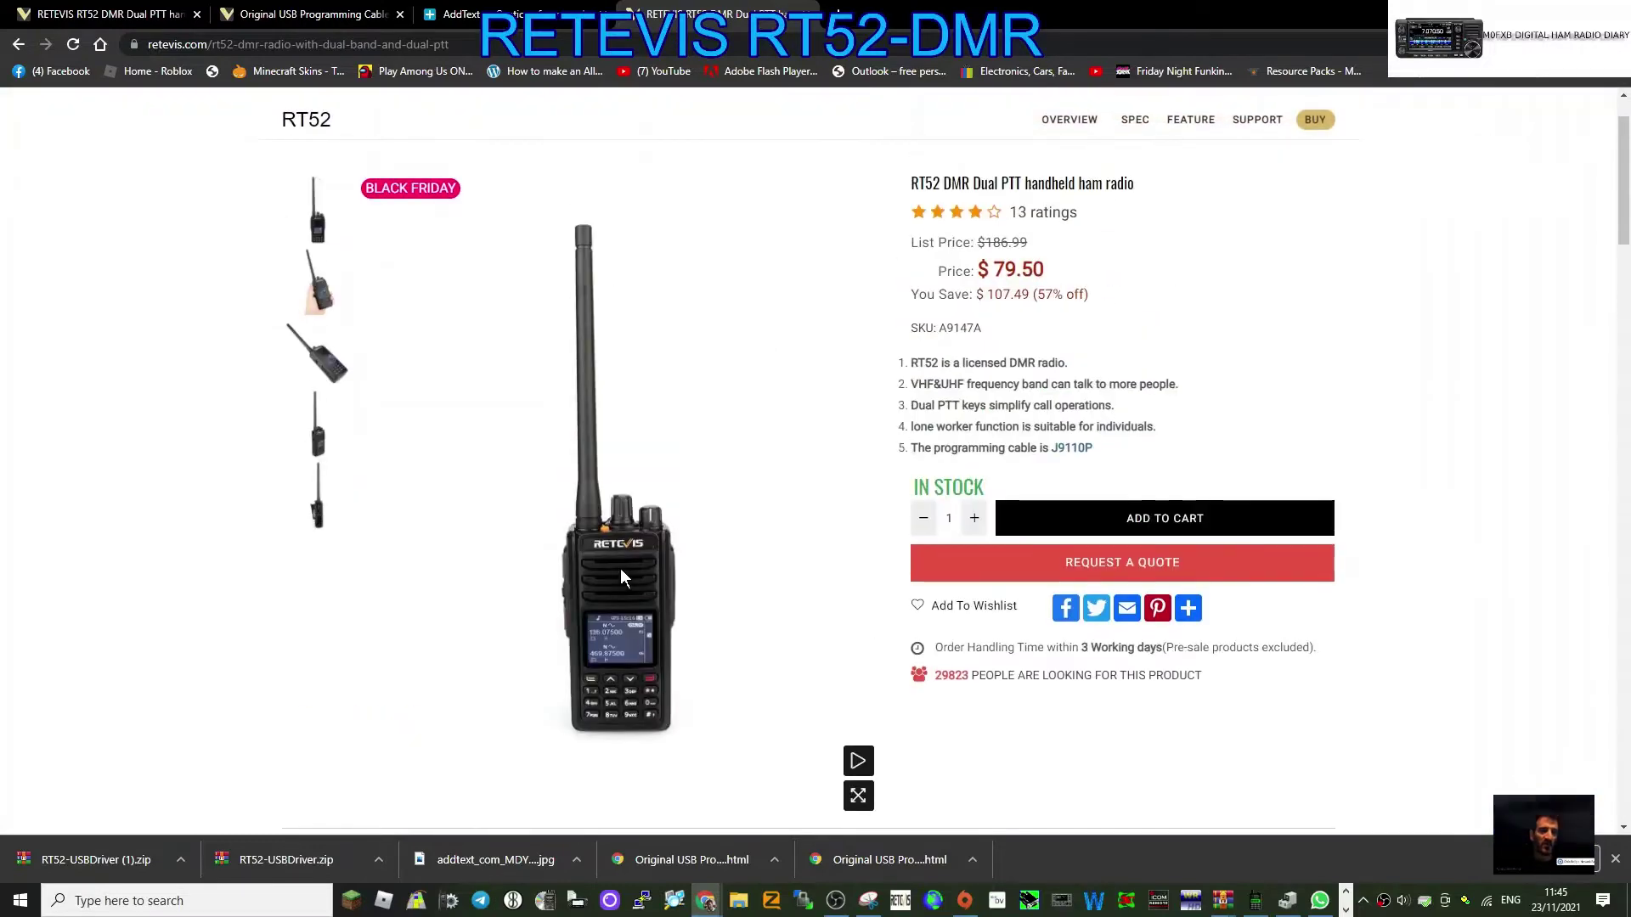
pyautogui.scroll(-2, 802, 722)
pyautogui.click(857, 626)
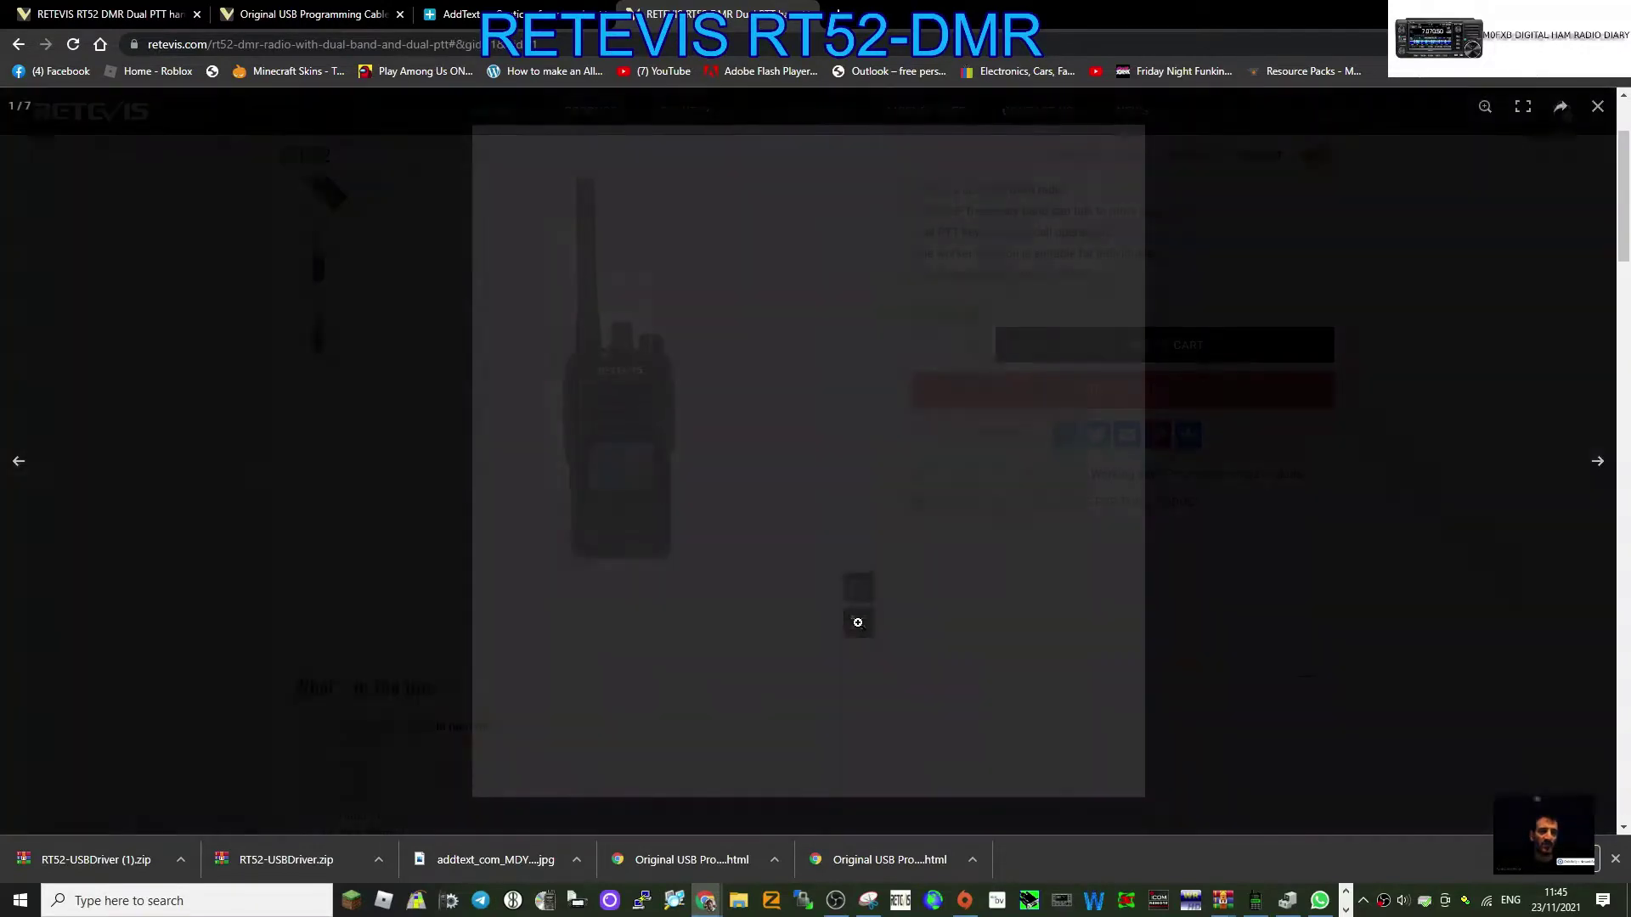
pyautogui.scroll(-3, 861, 549)
pyautogui.scroll(5, 856, 540)
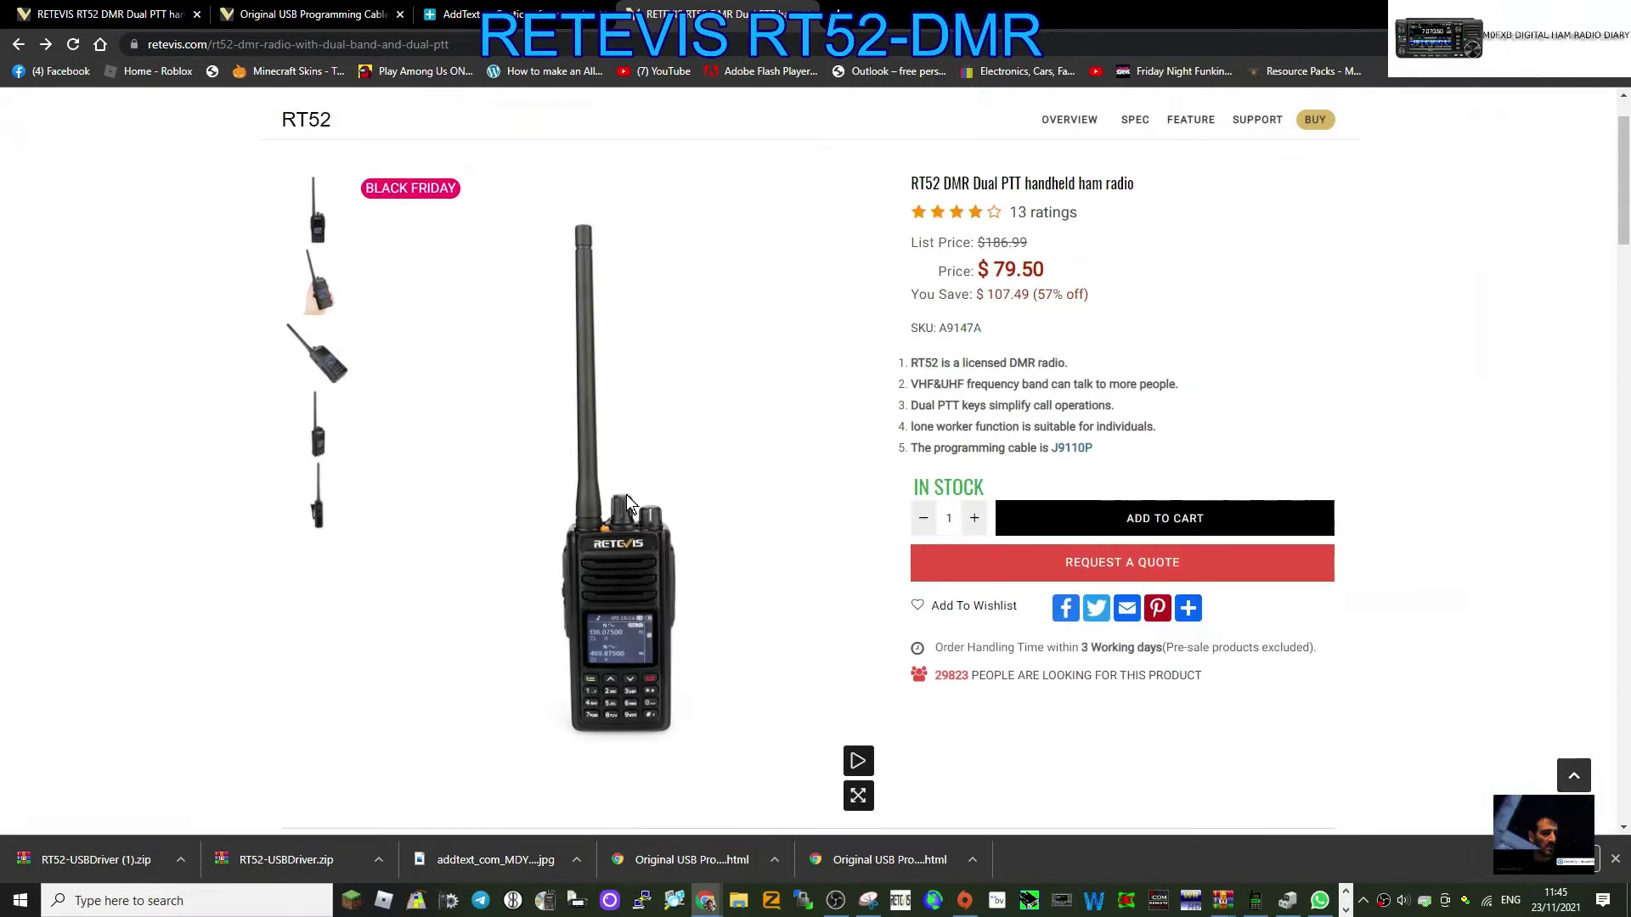
pyautogui.click(858, 796)
pyautogui.click(800, 524)
pyautogui.press('Escape')
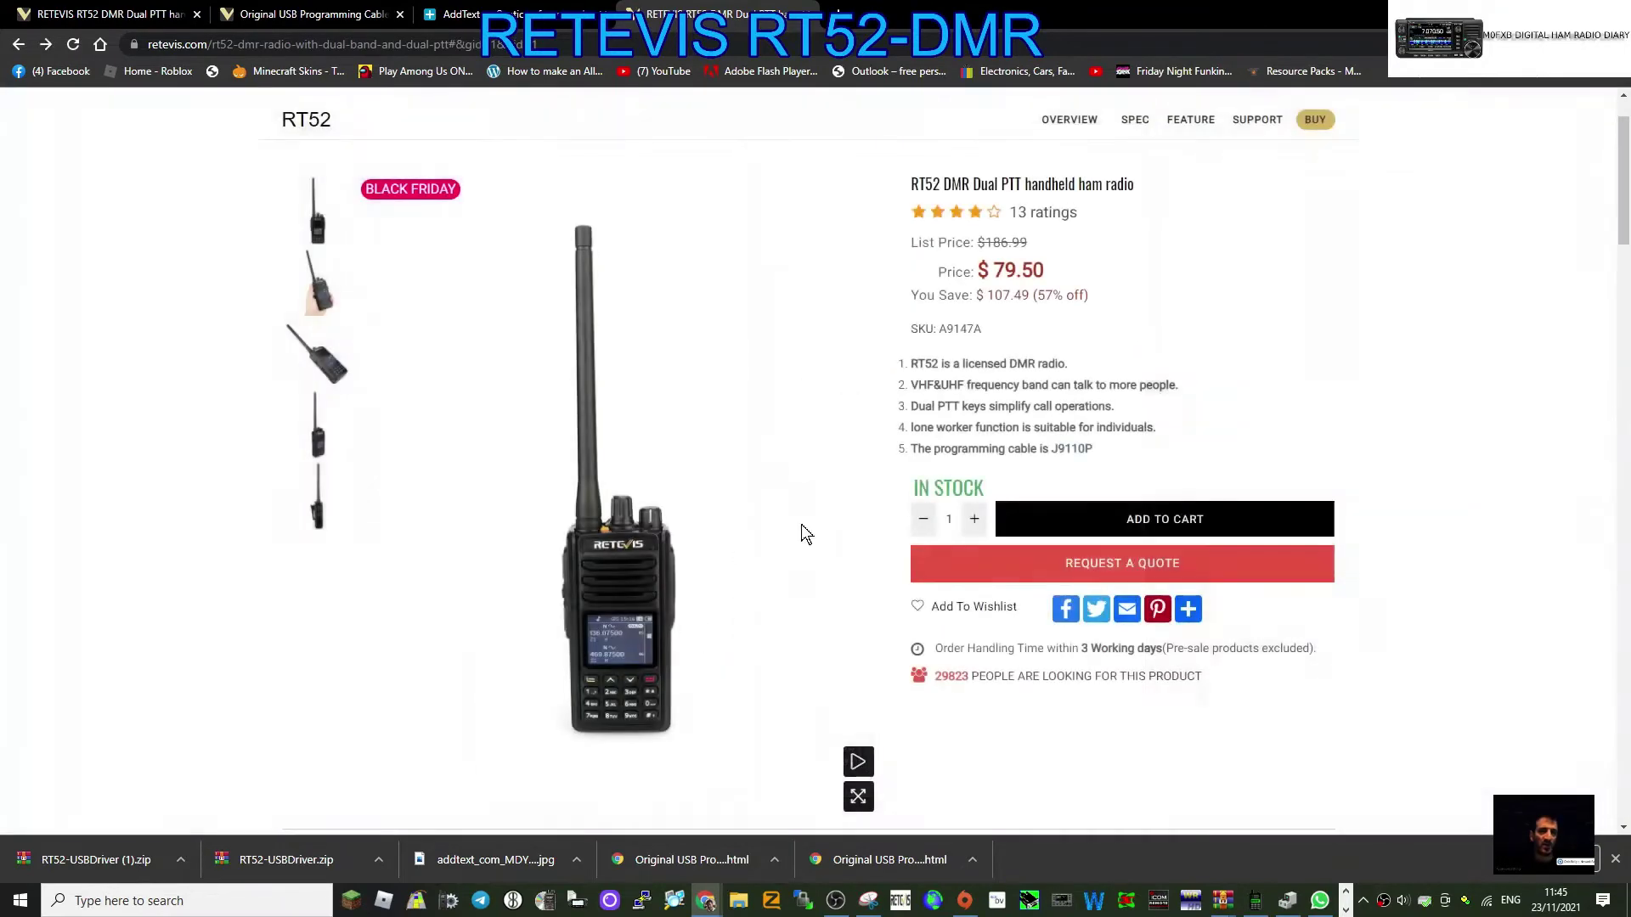
pyautogui.click(304, 15)
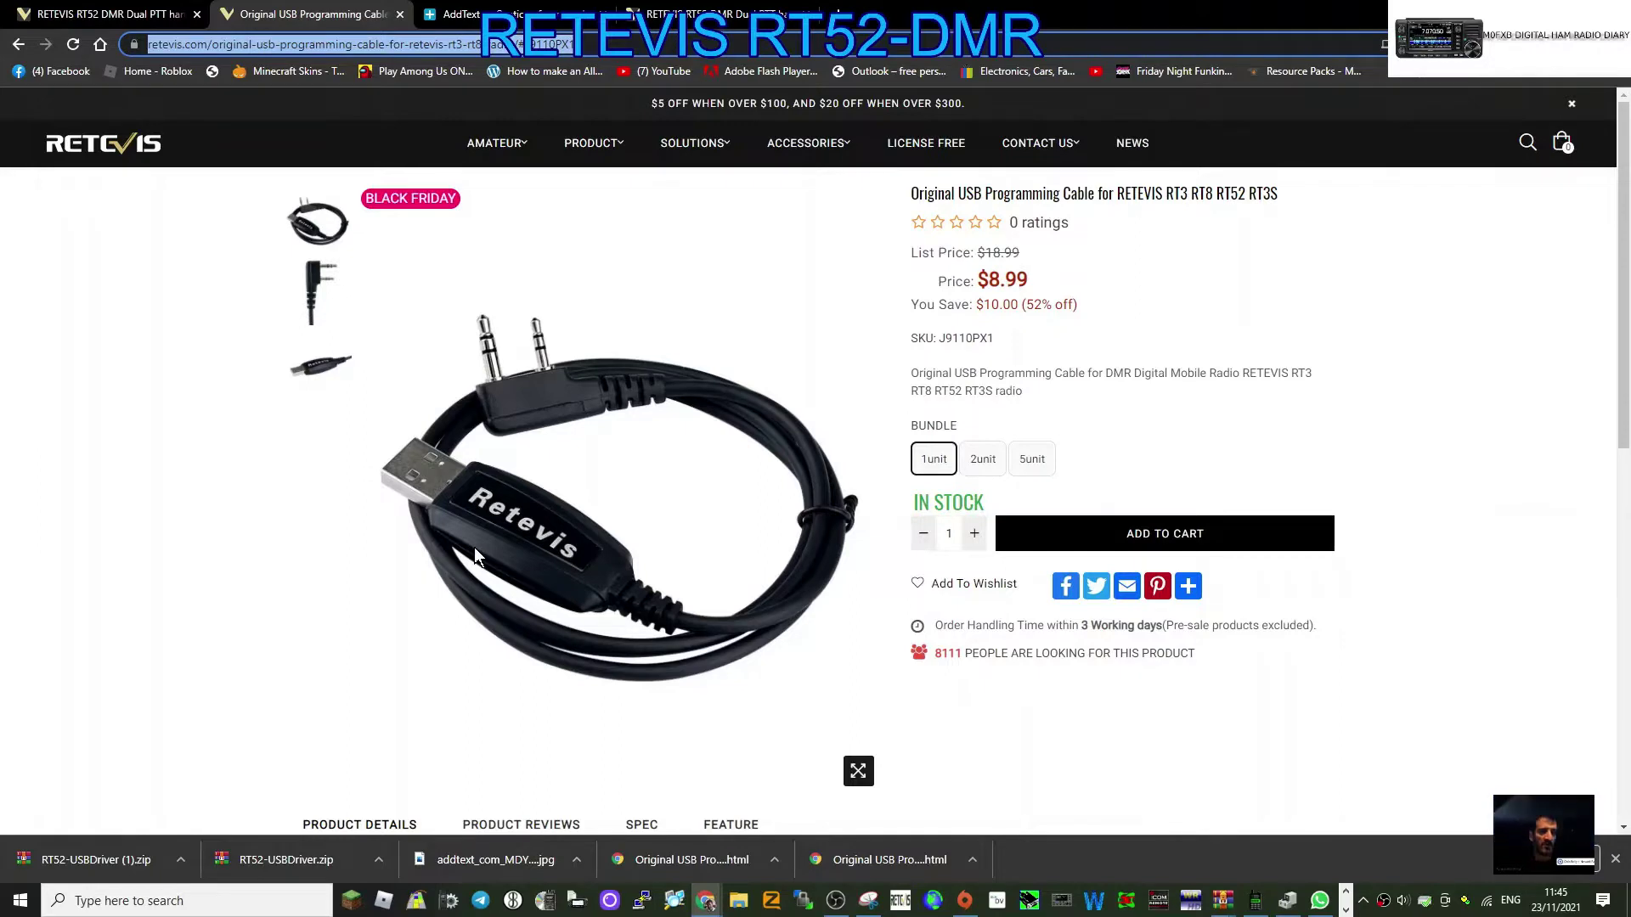
# Download RT52-SoftwareV1-1-17 from the RT52 software downloads and open the zip in WinRAR
pyautogui.click(111, 14)
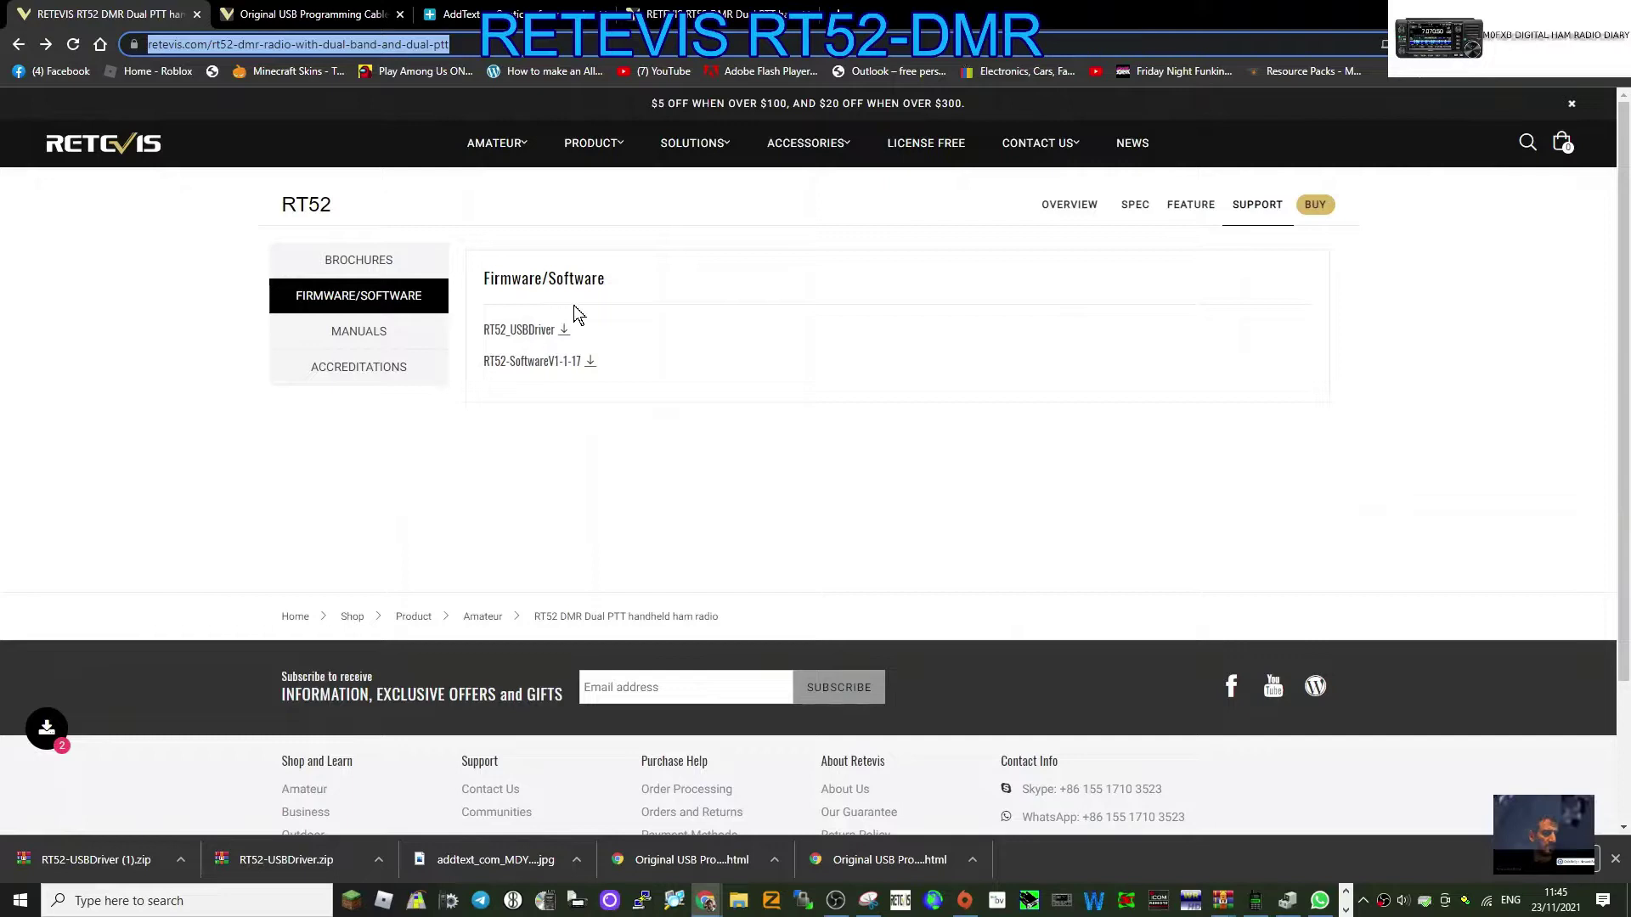
pyautogui.click(516, 360)
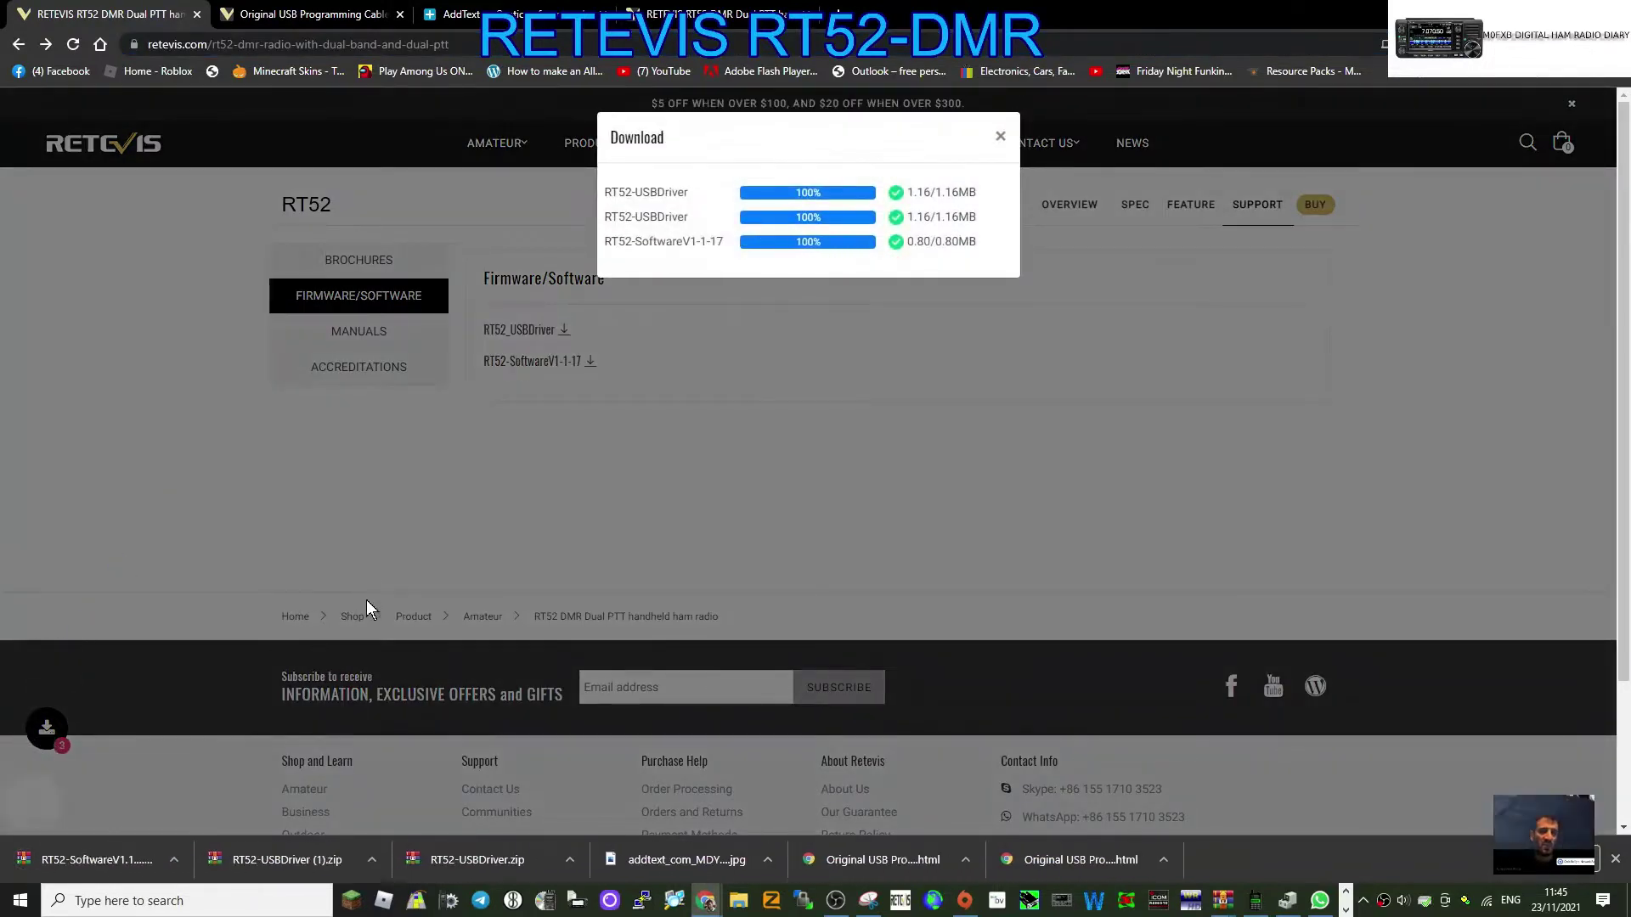
pyautogui.click(107, 863)
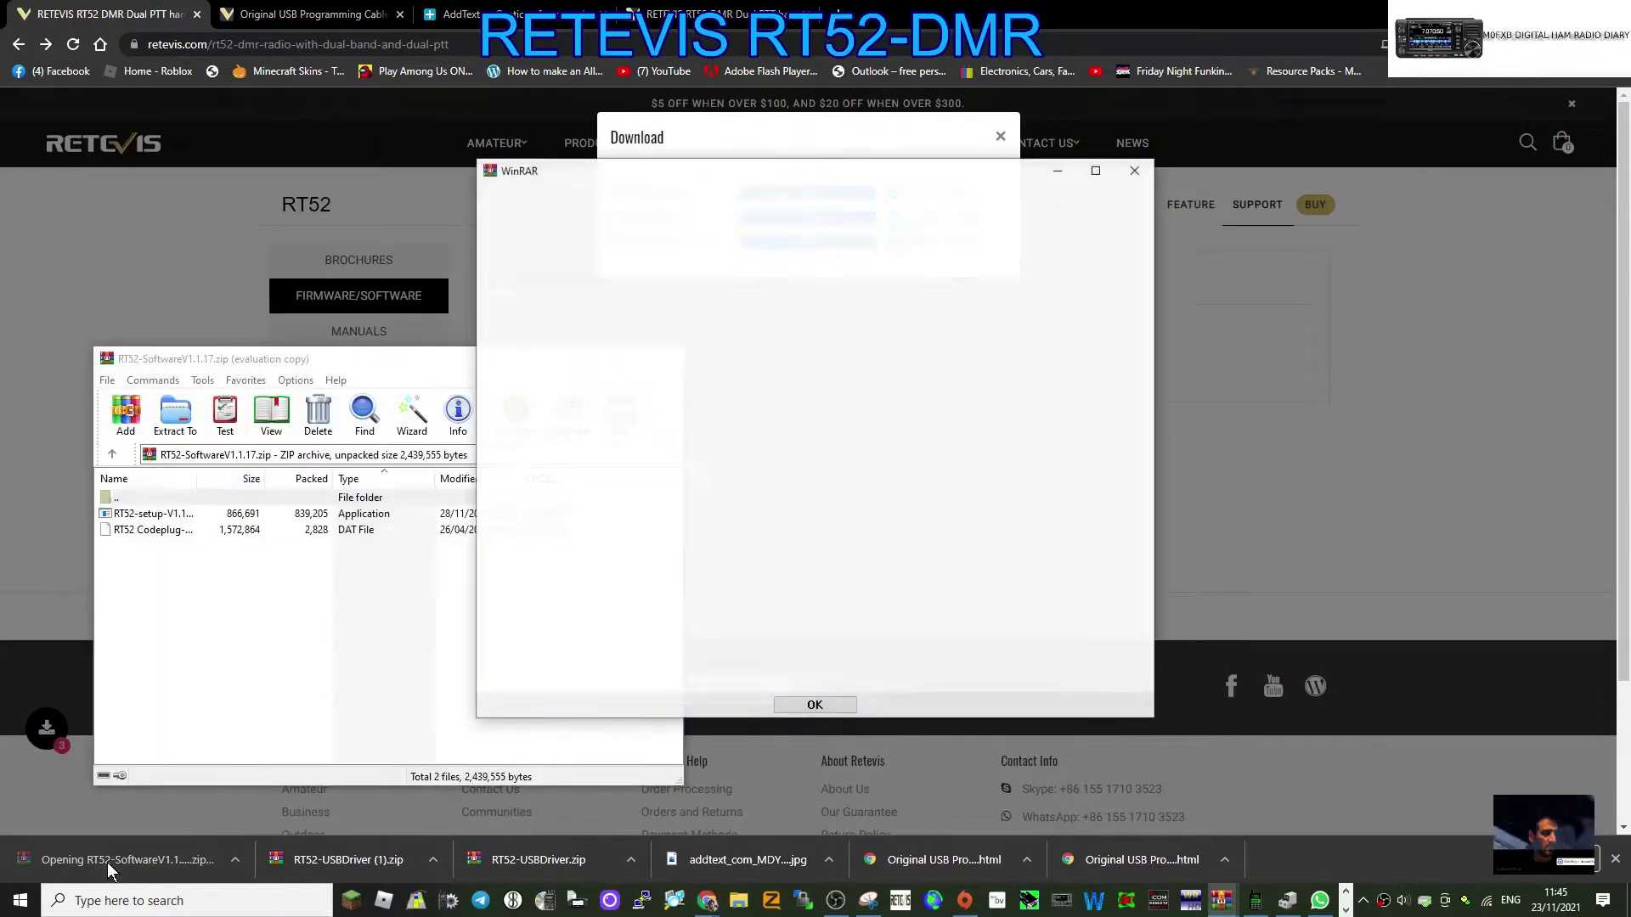
# Install RT52-setup from the WinRAR archive and launch RT-52 Program Software
pyautogui.click(1135, 169)
pyautogui.doubleClick(174, 515)
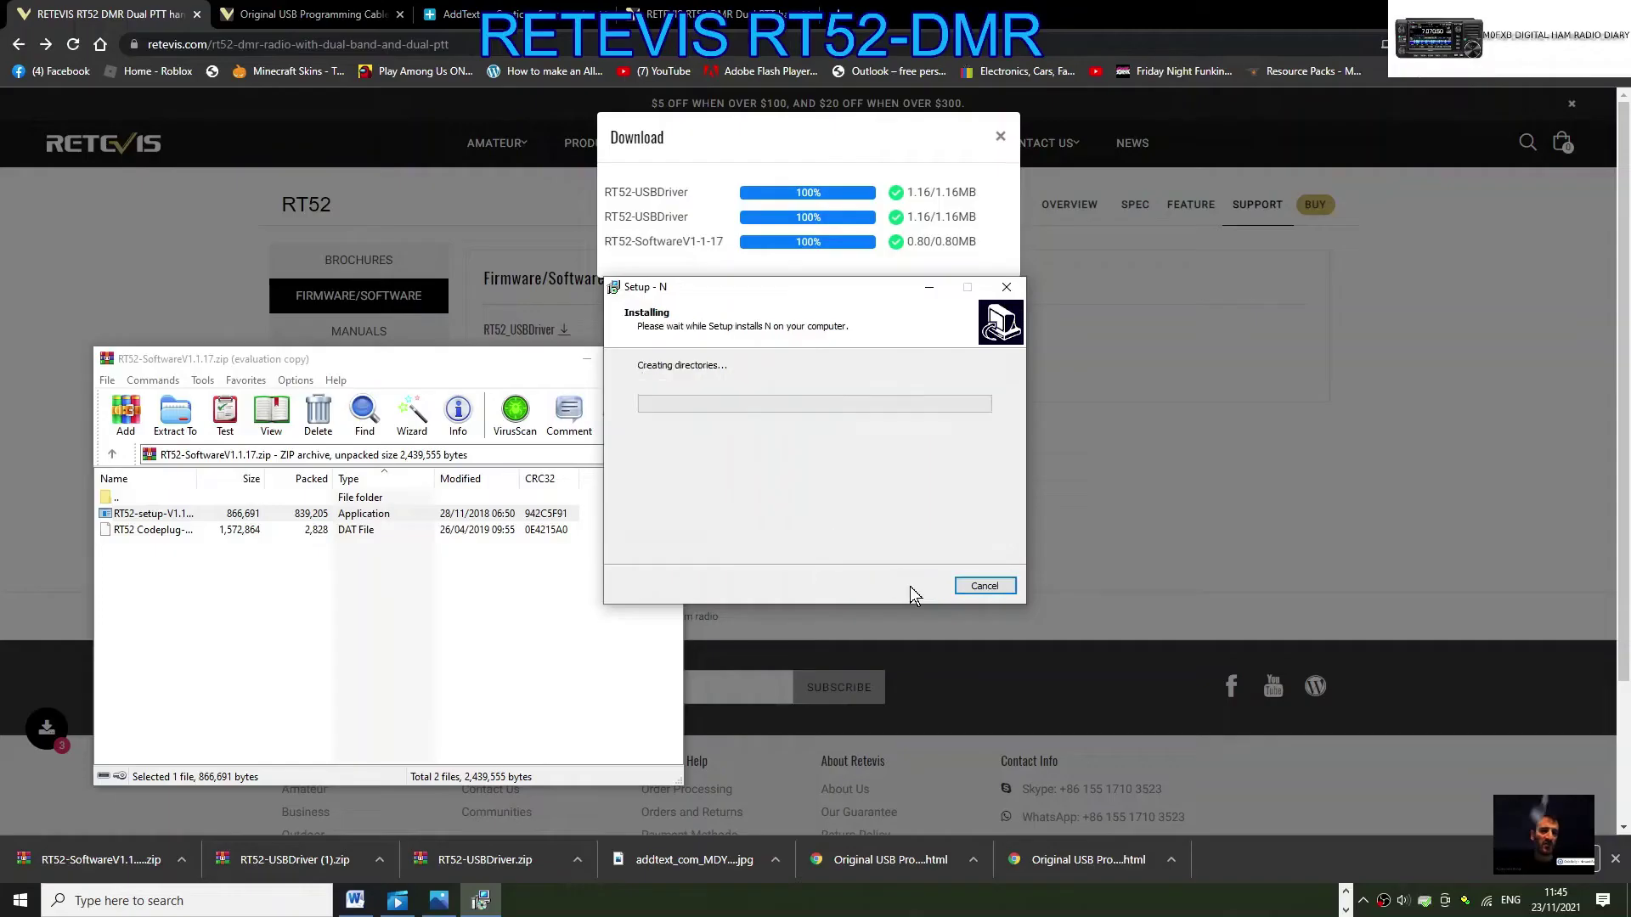
pyautogui.click(911, 587)
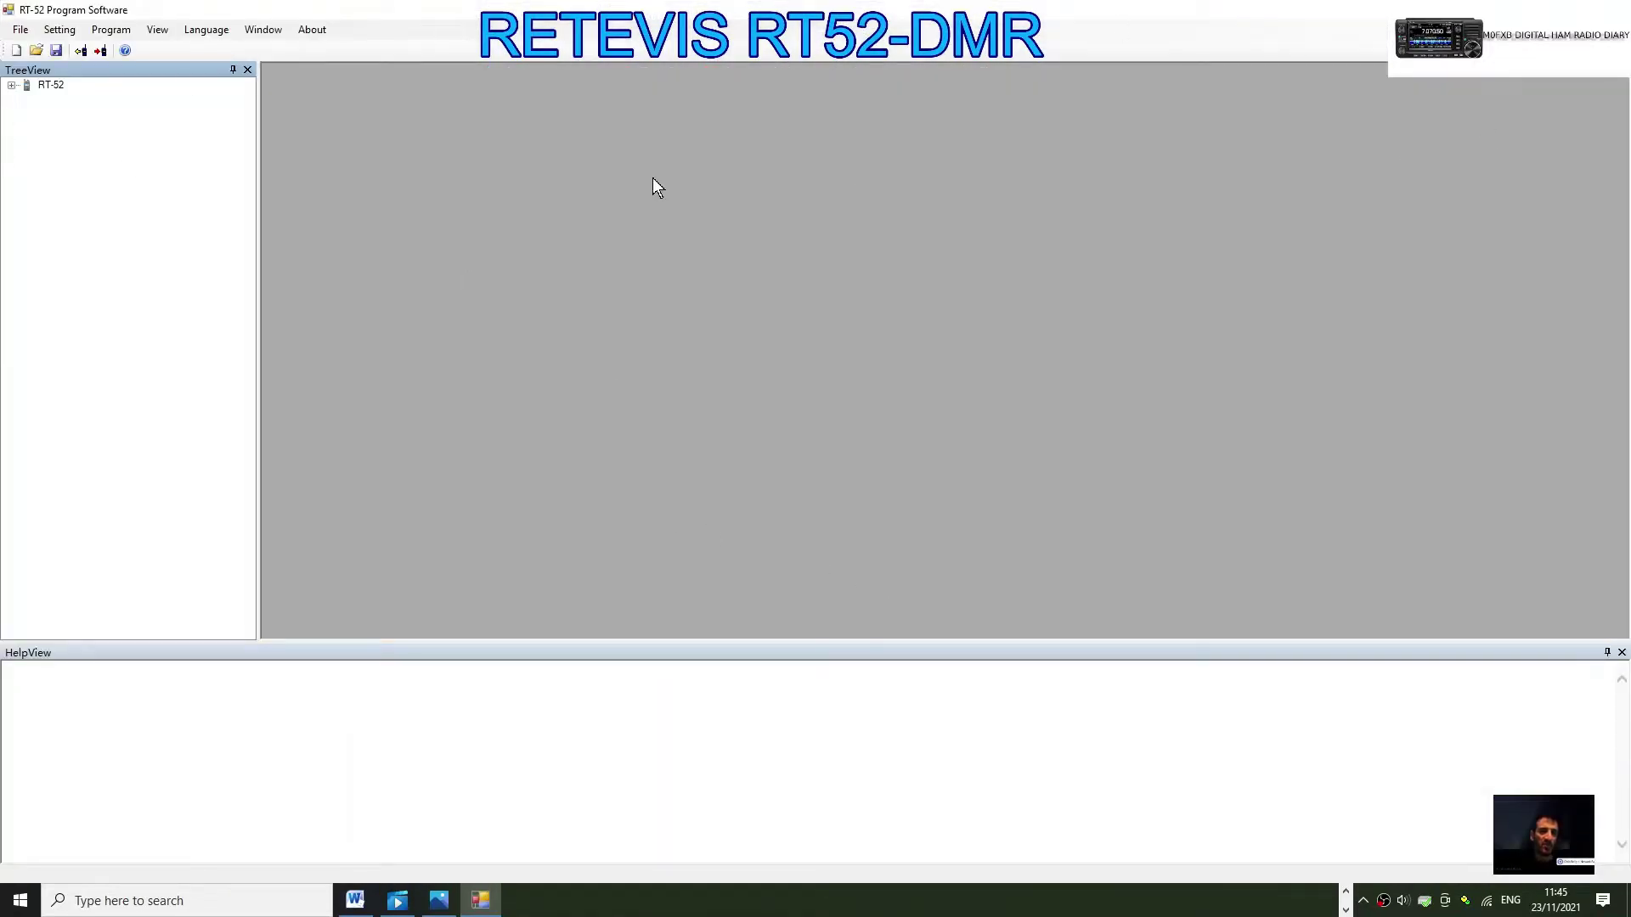
# Expand the RT-52 tree and open Basic Information, Boot Item, Attachment and Menu settings
pyautogui.doubleClick(48, 86)
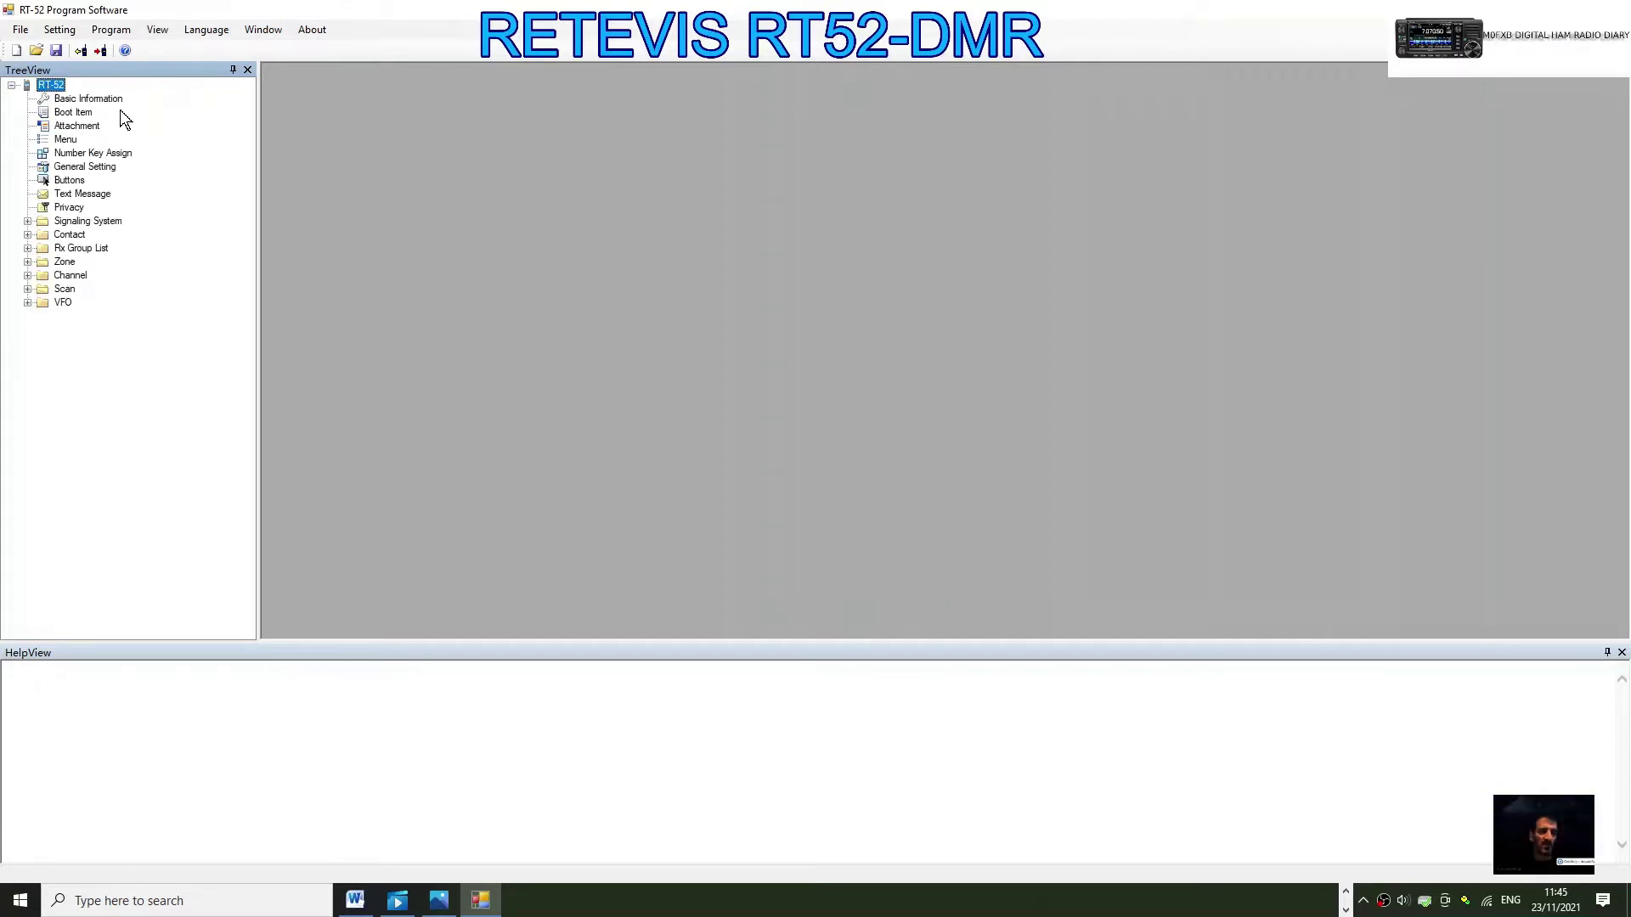
pyautogui.doubleClick(96, 99)
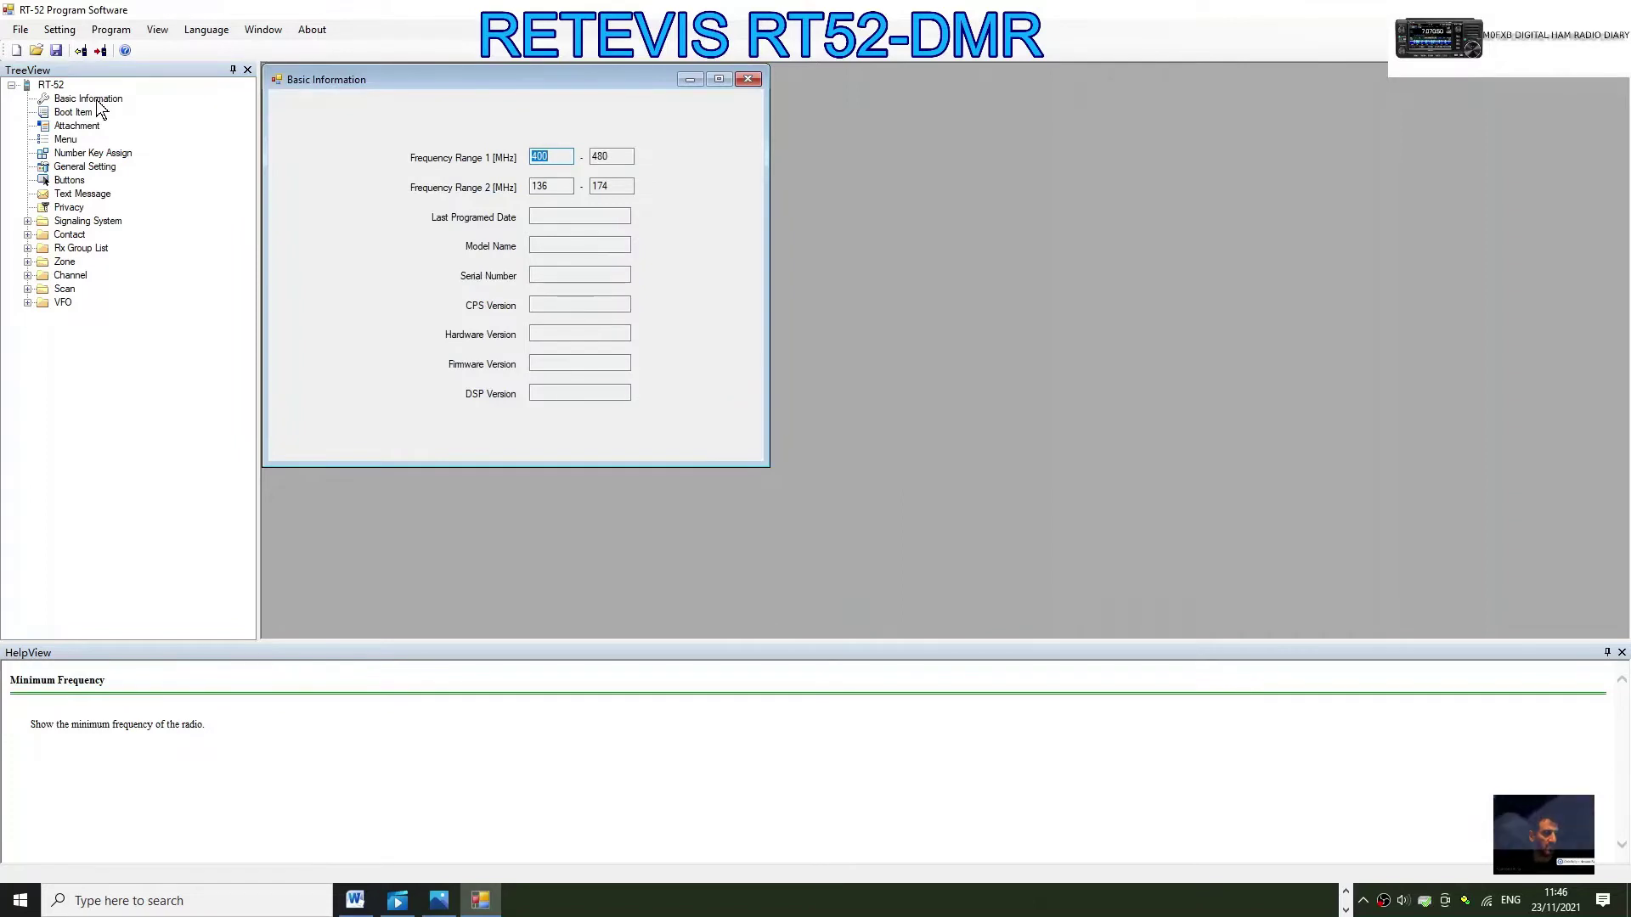
pyautogui.click(88, 116)
pyautogui.doubleClick(89, 113)
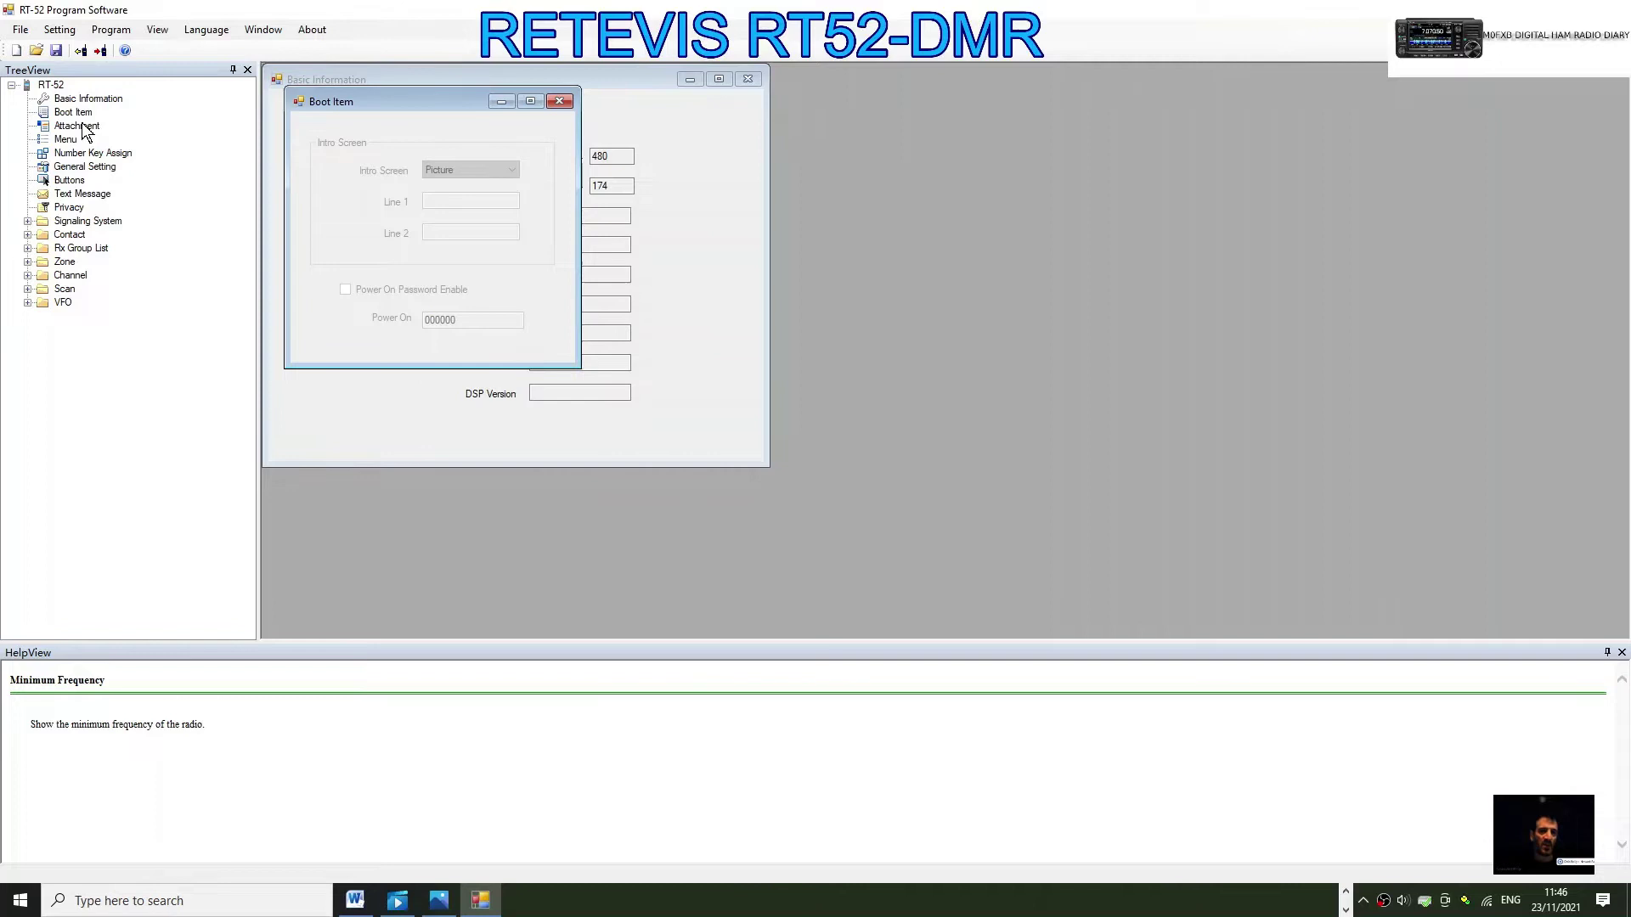
pyautogui.click(90, 126)
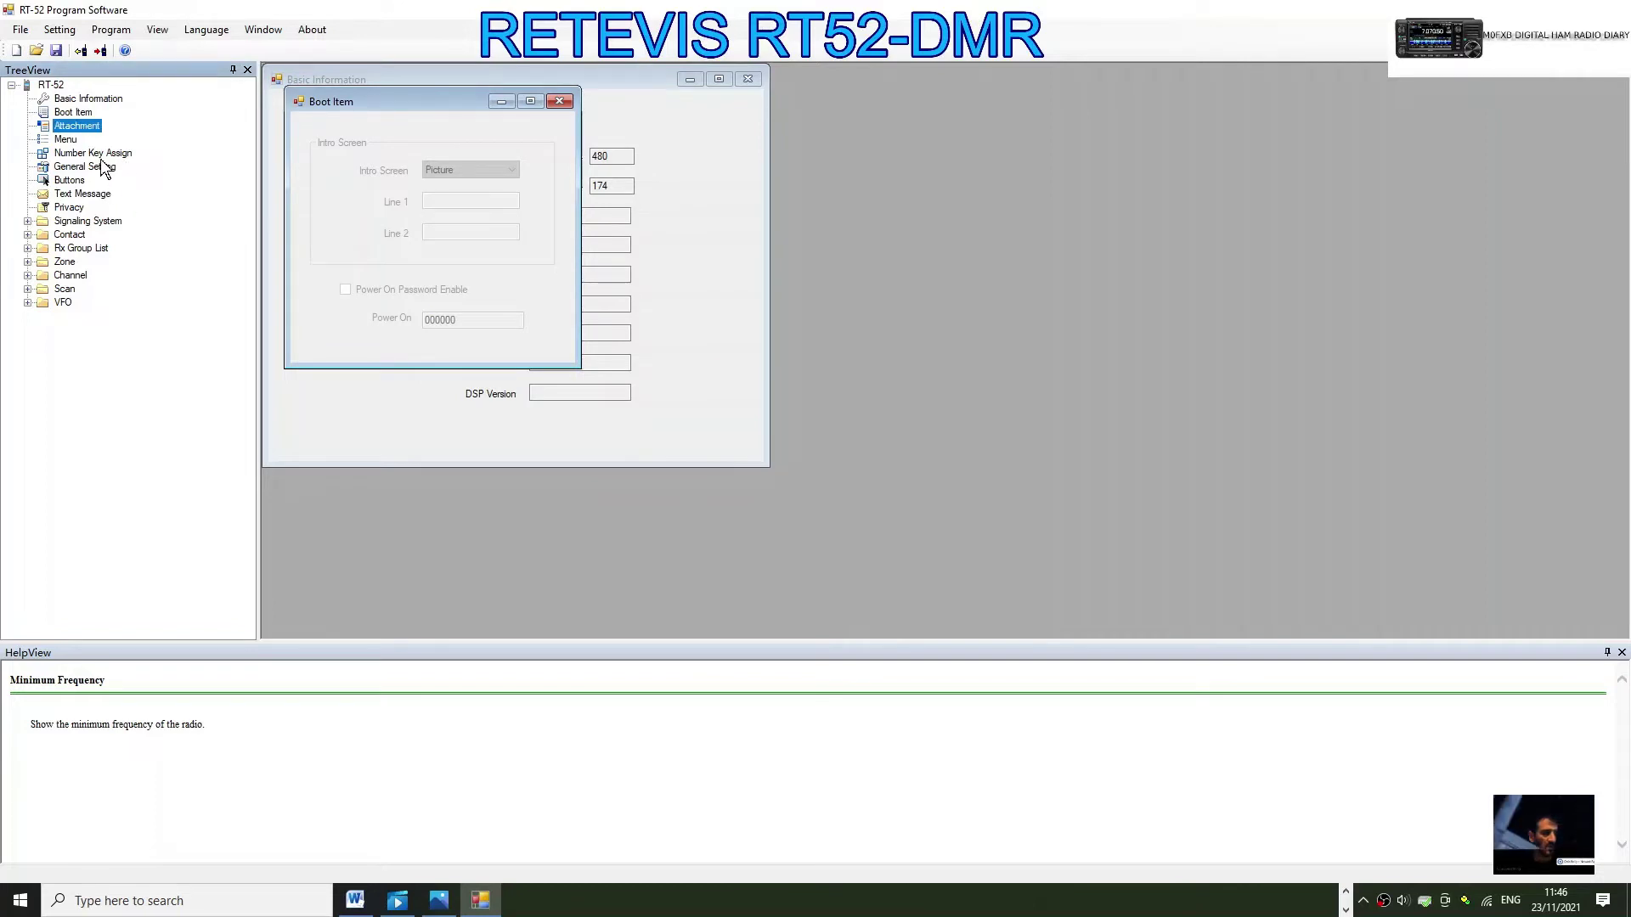
pyautogui.click(68, 141)
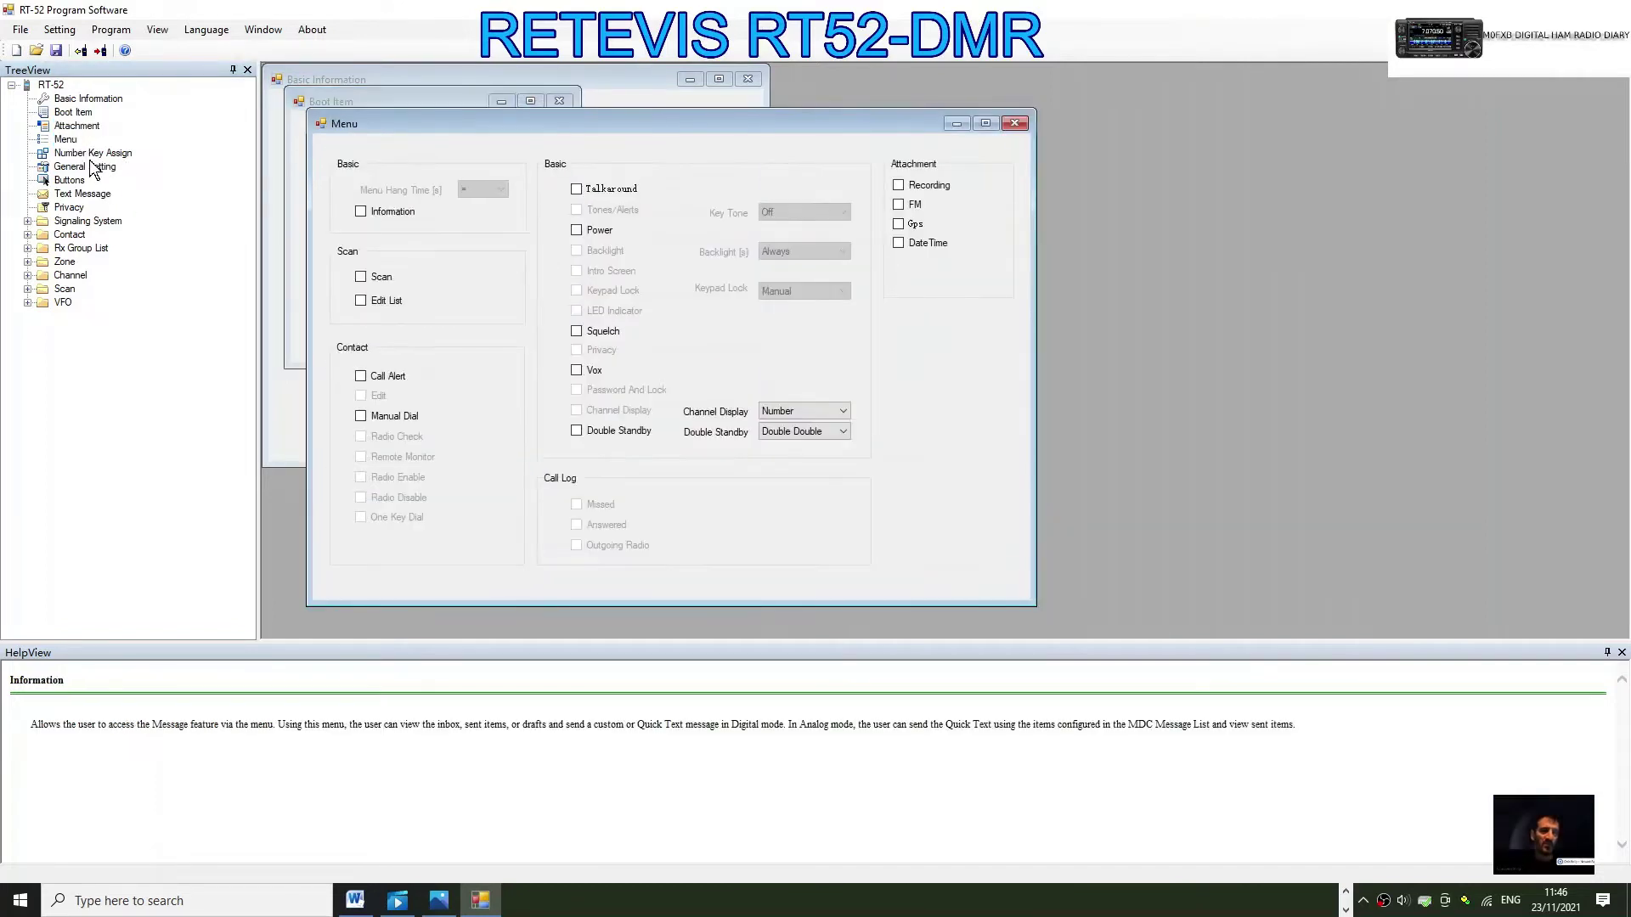
# In General Setting, enter the operator's callsign as Radio Name and their DMR ID with a leading 0 as Radio ID
pyautogui.click(93, 168)
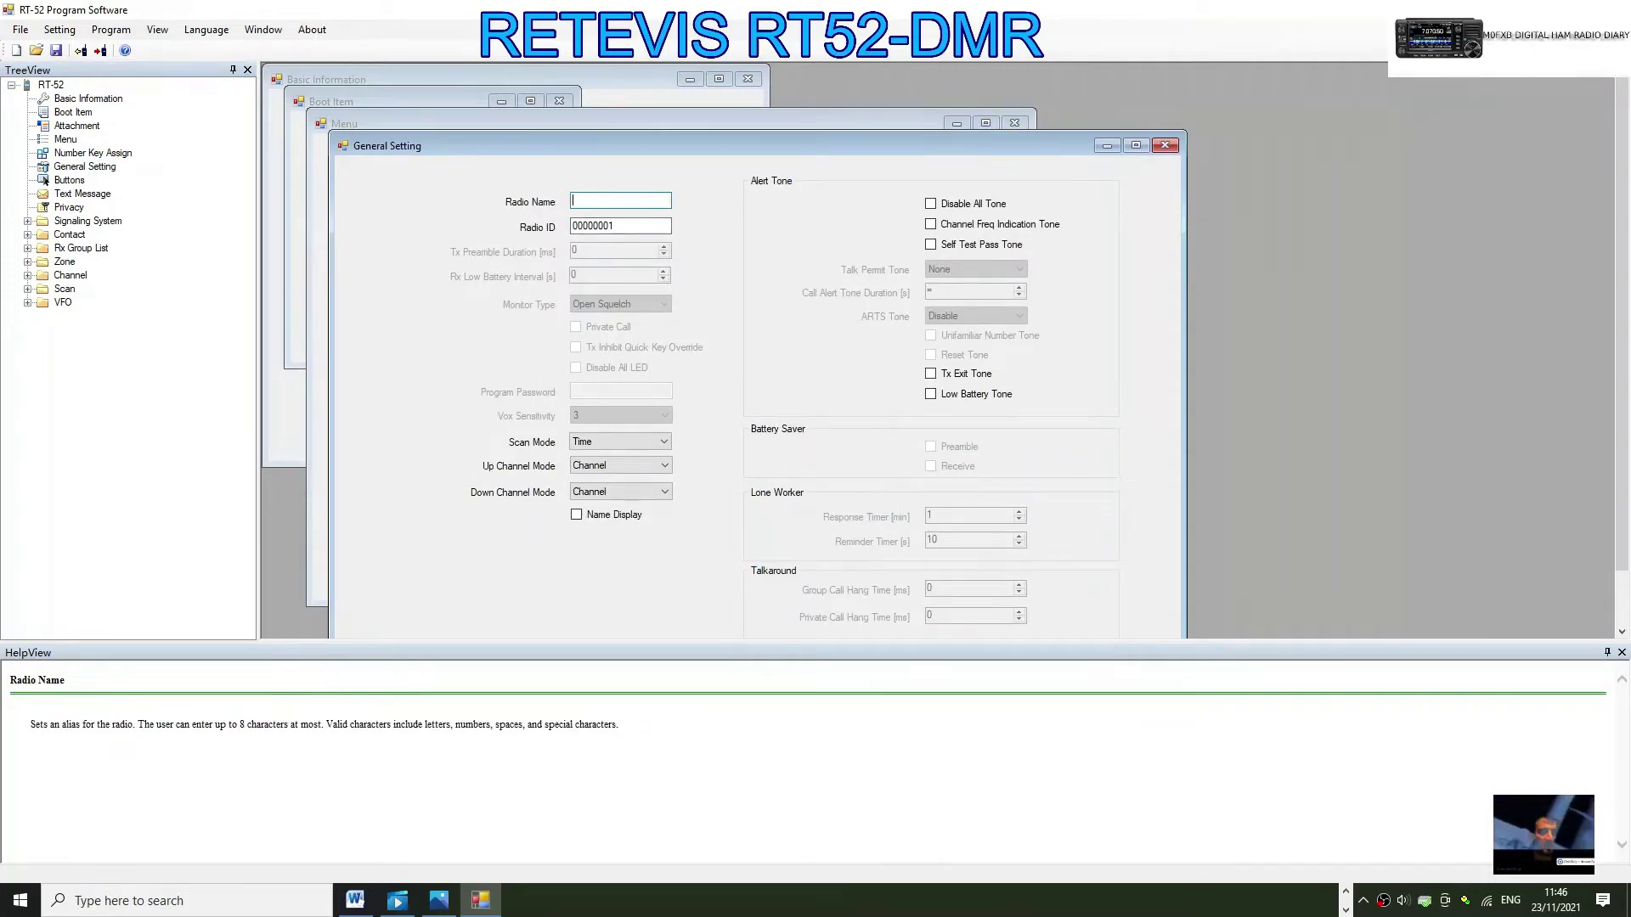
pyautogui.write('M0FXB')
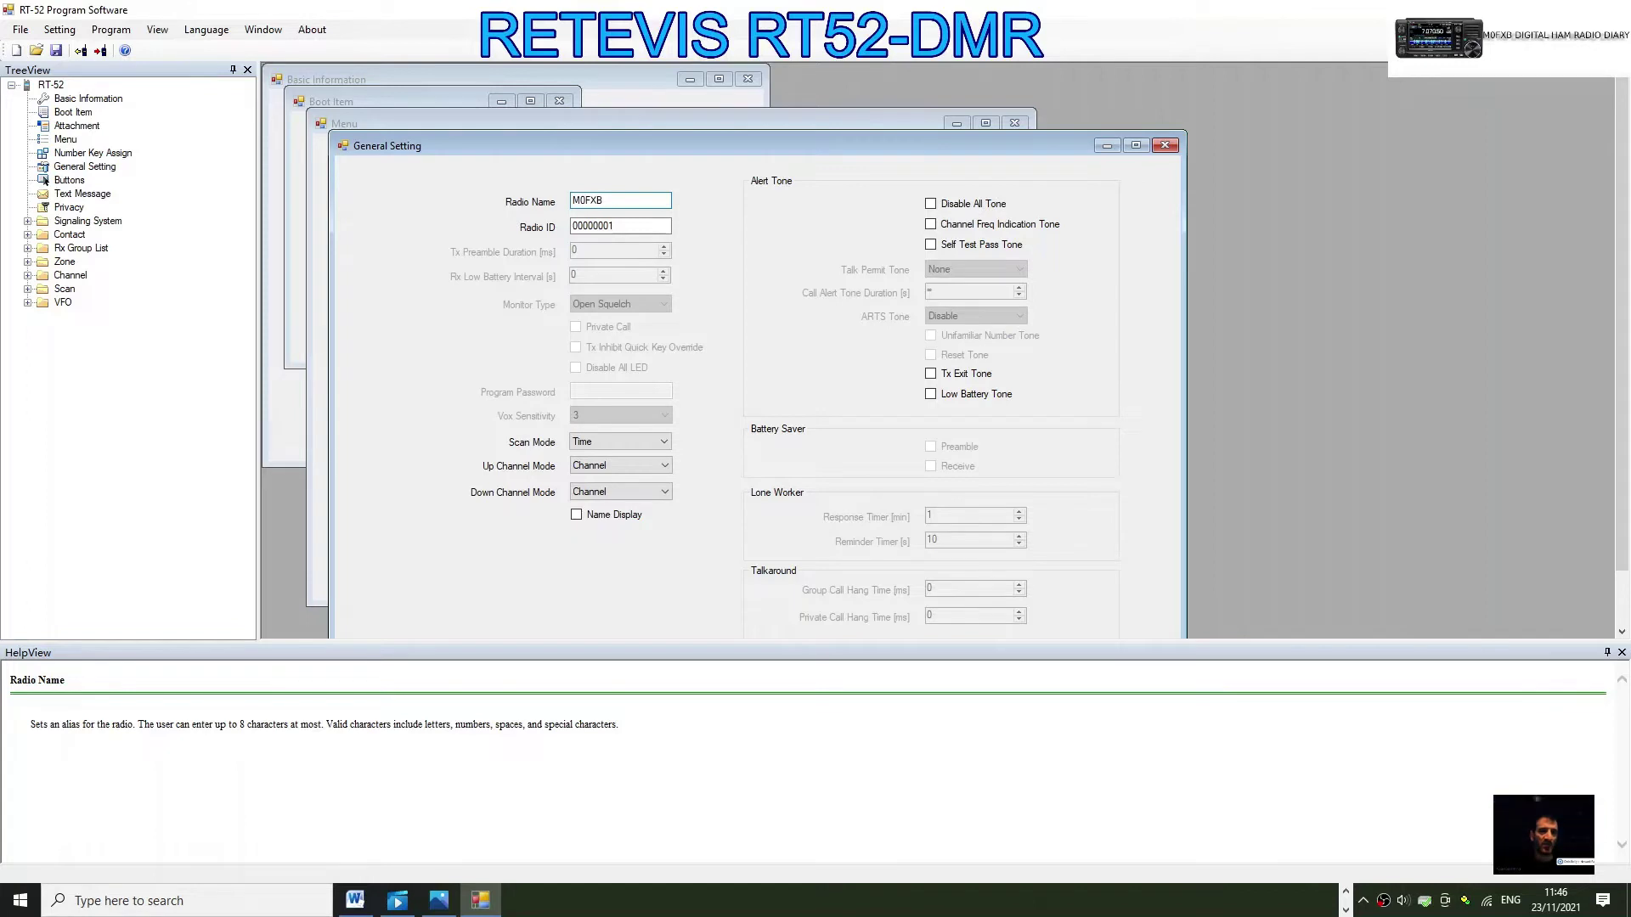
pyautogui.press('Tab')
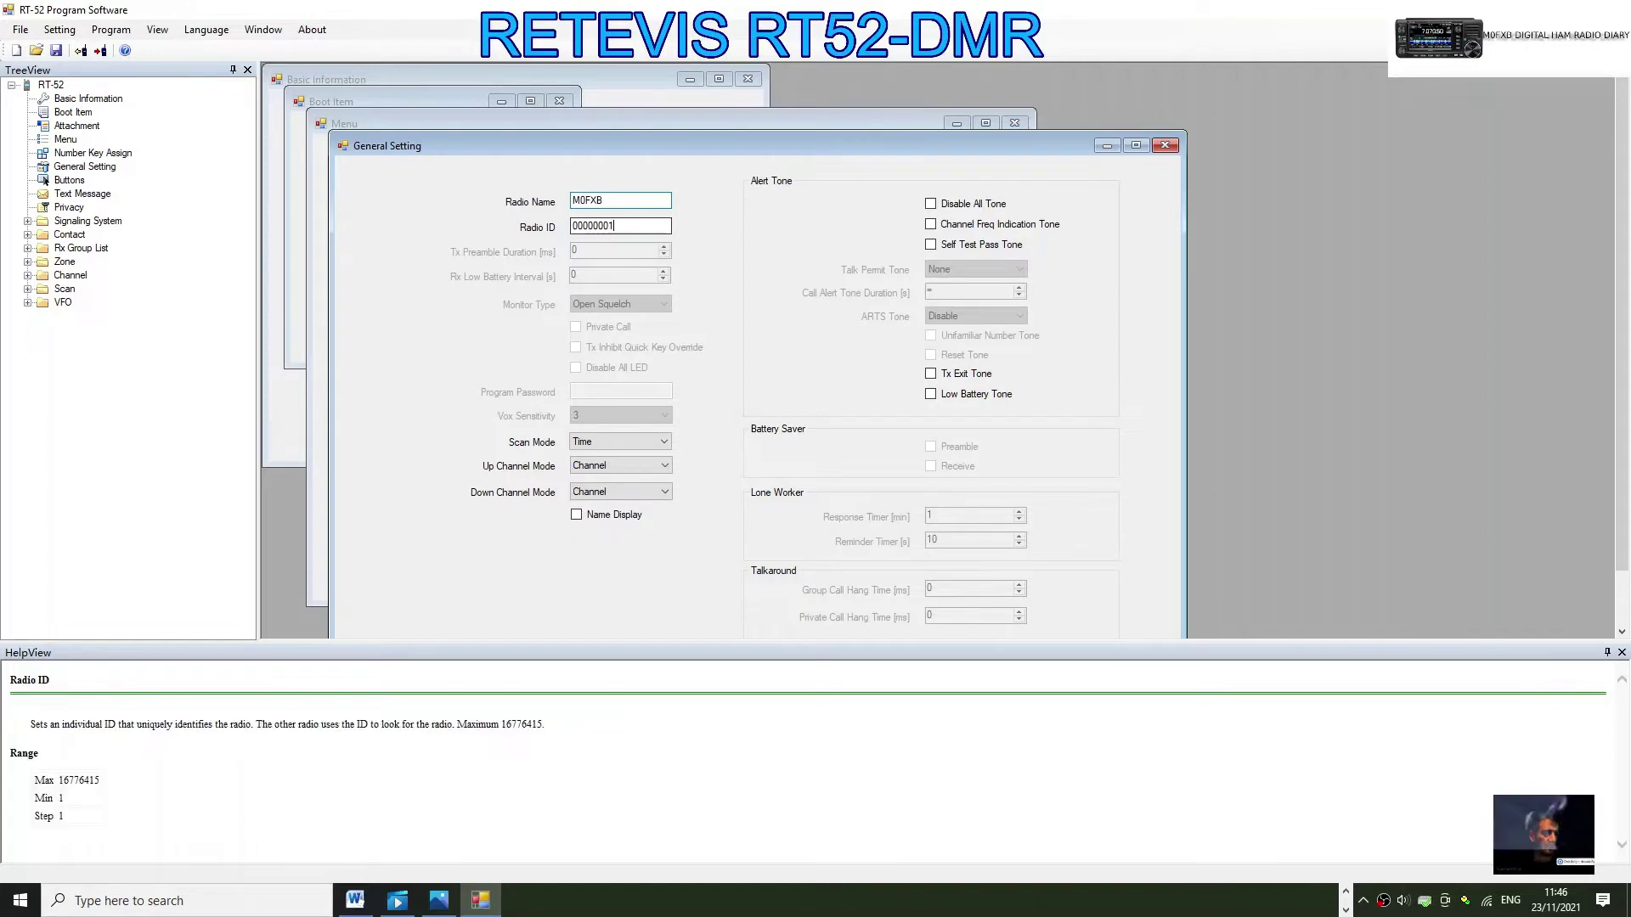
pyautogui.write('234143')
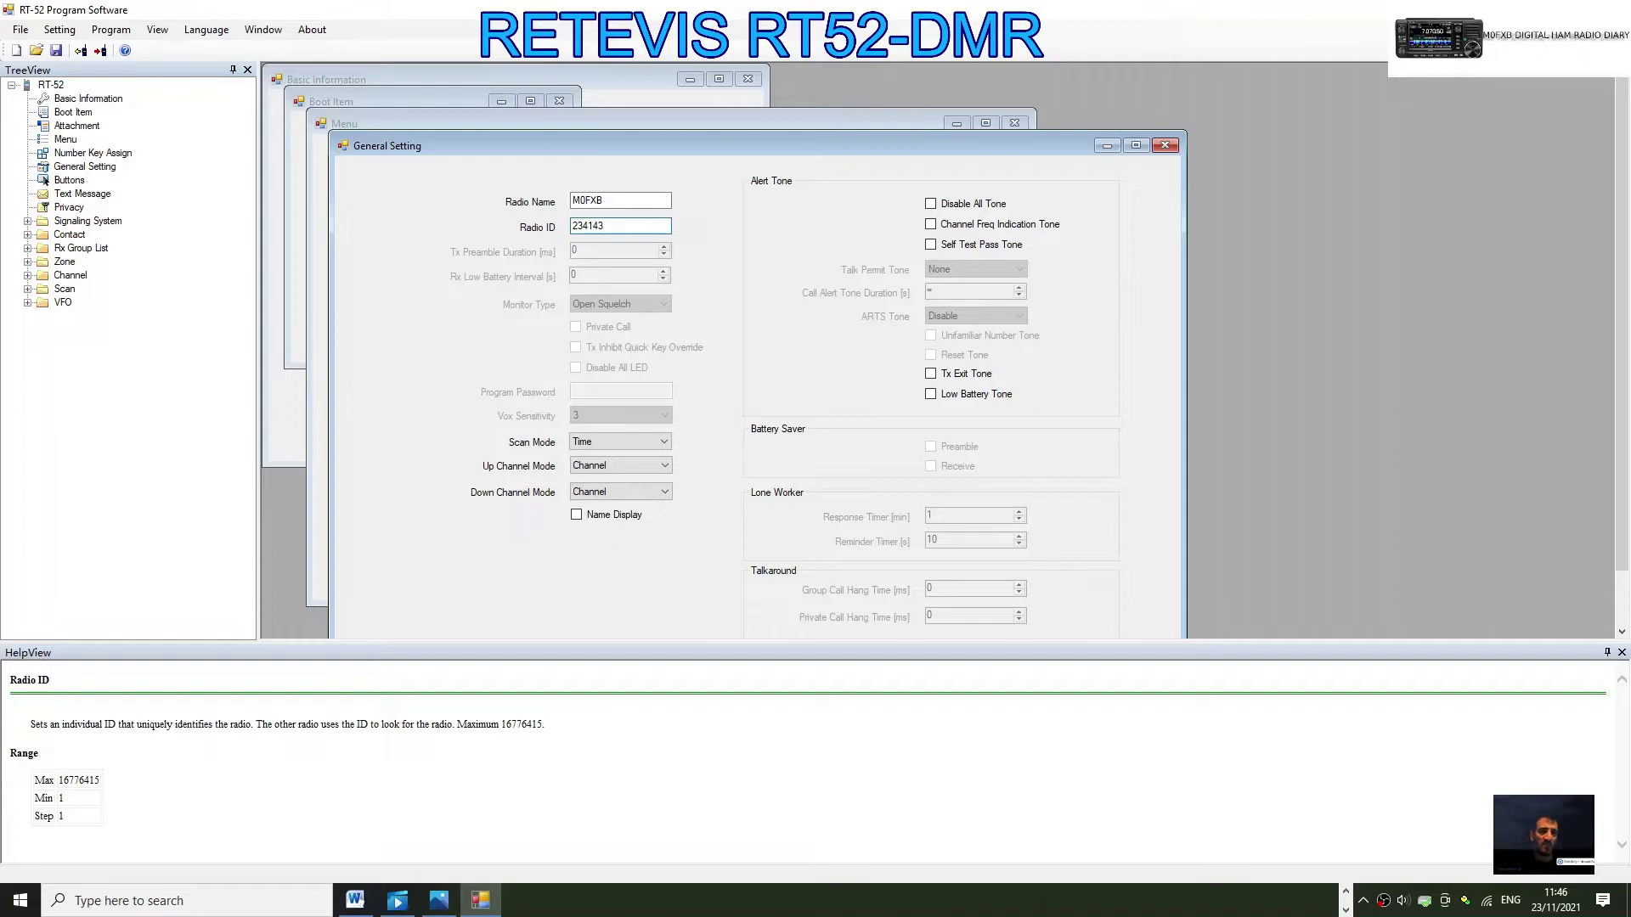
pyautogui.write('7')
pyautogui.press('Home')
pyautogui.write('0')
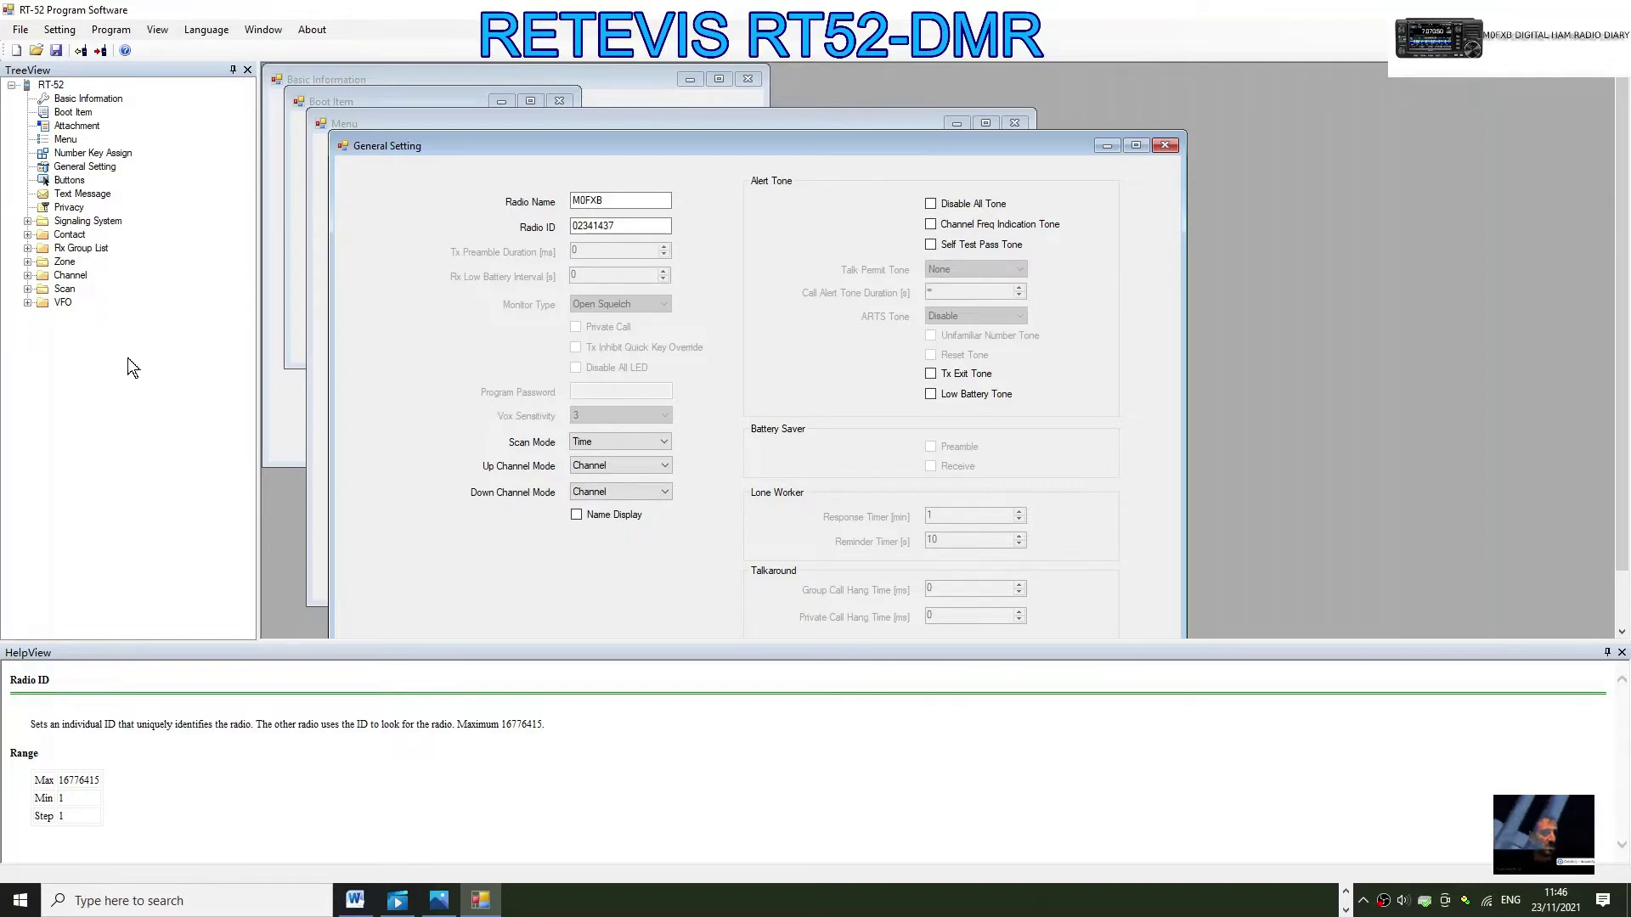
# Add a second entry, Contact2, to the digital contact list
pyautogui.doubleClick(70, 236)
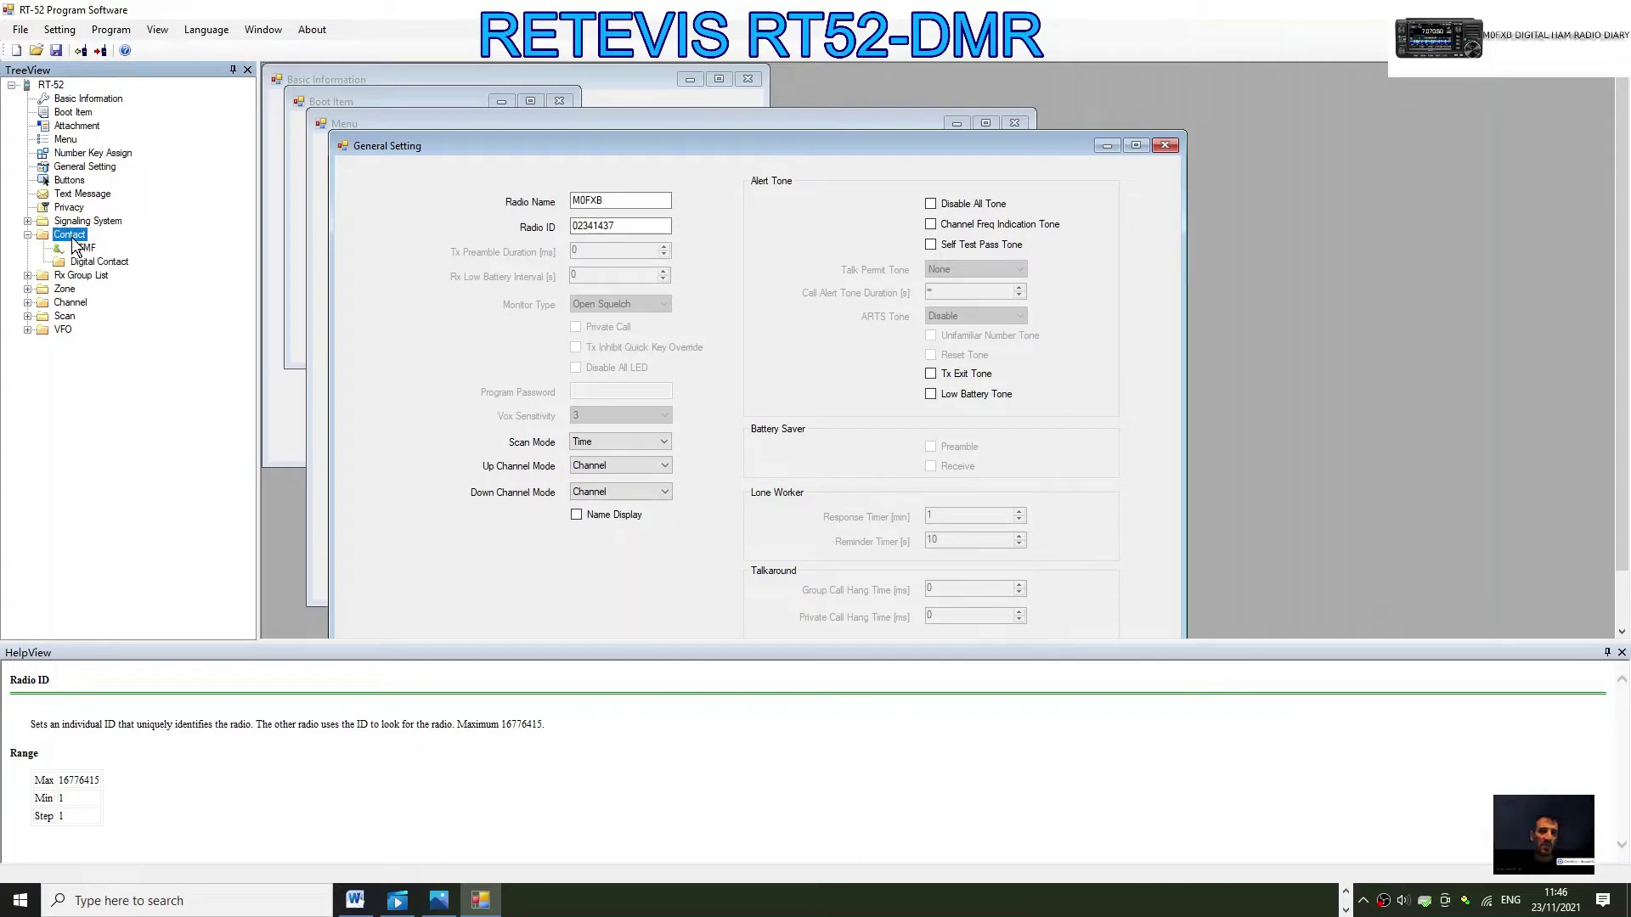
pyautogui.doubleClick(112, 263)
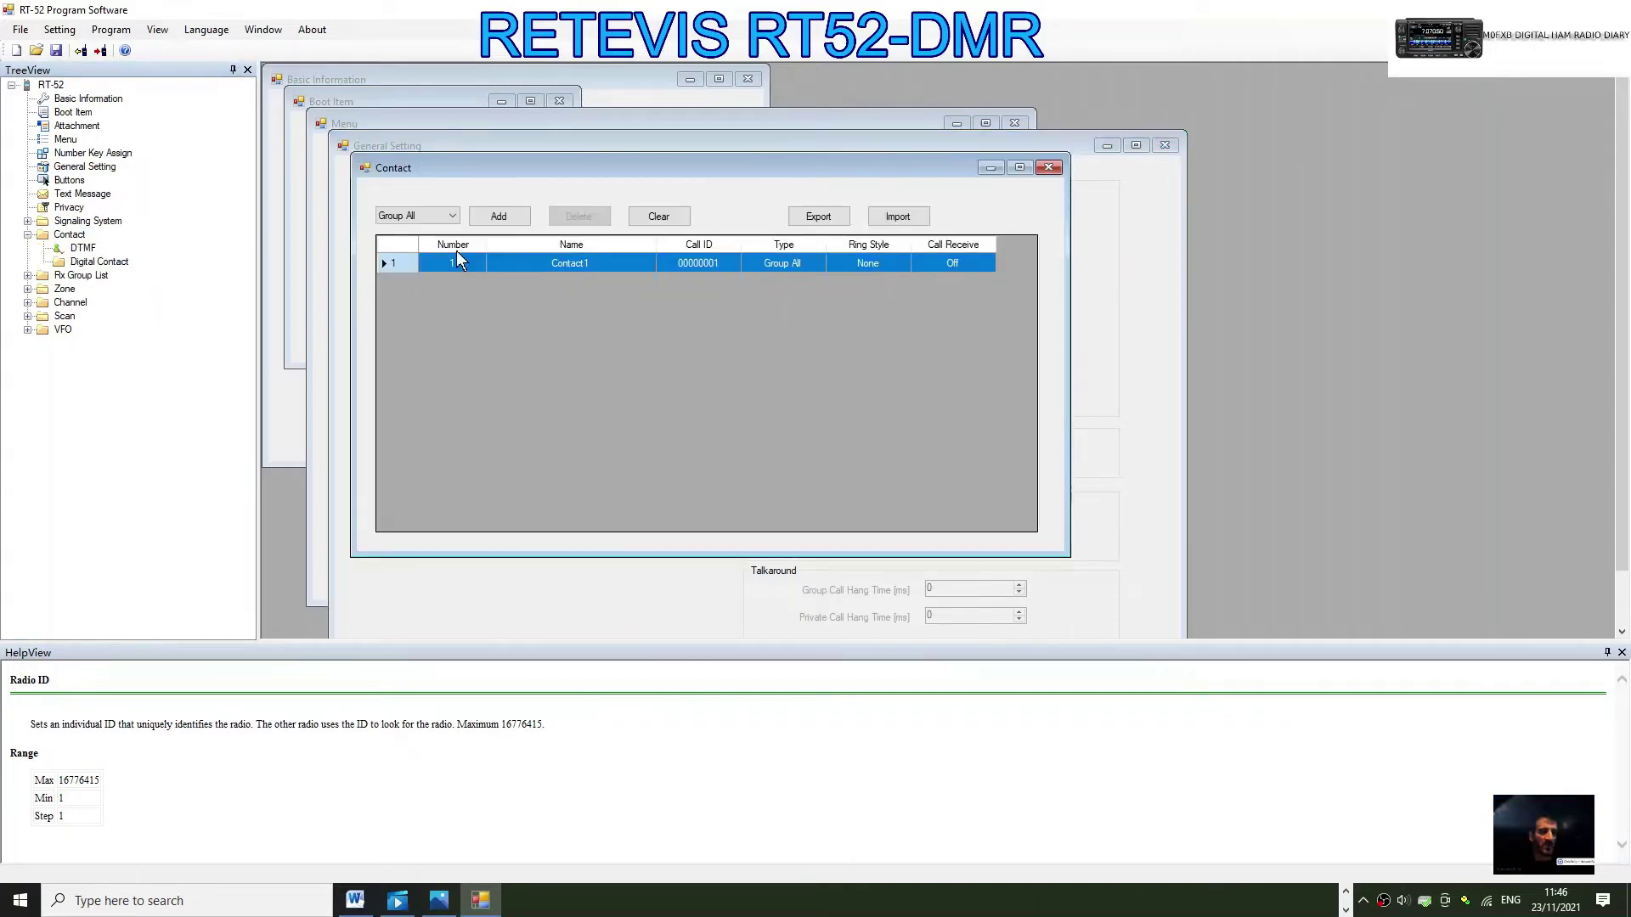
pyautogui.click(479, 216)
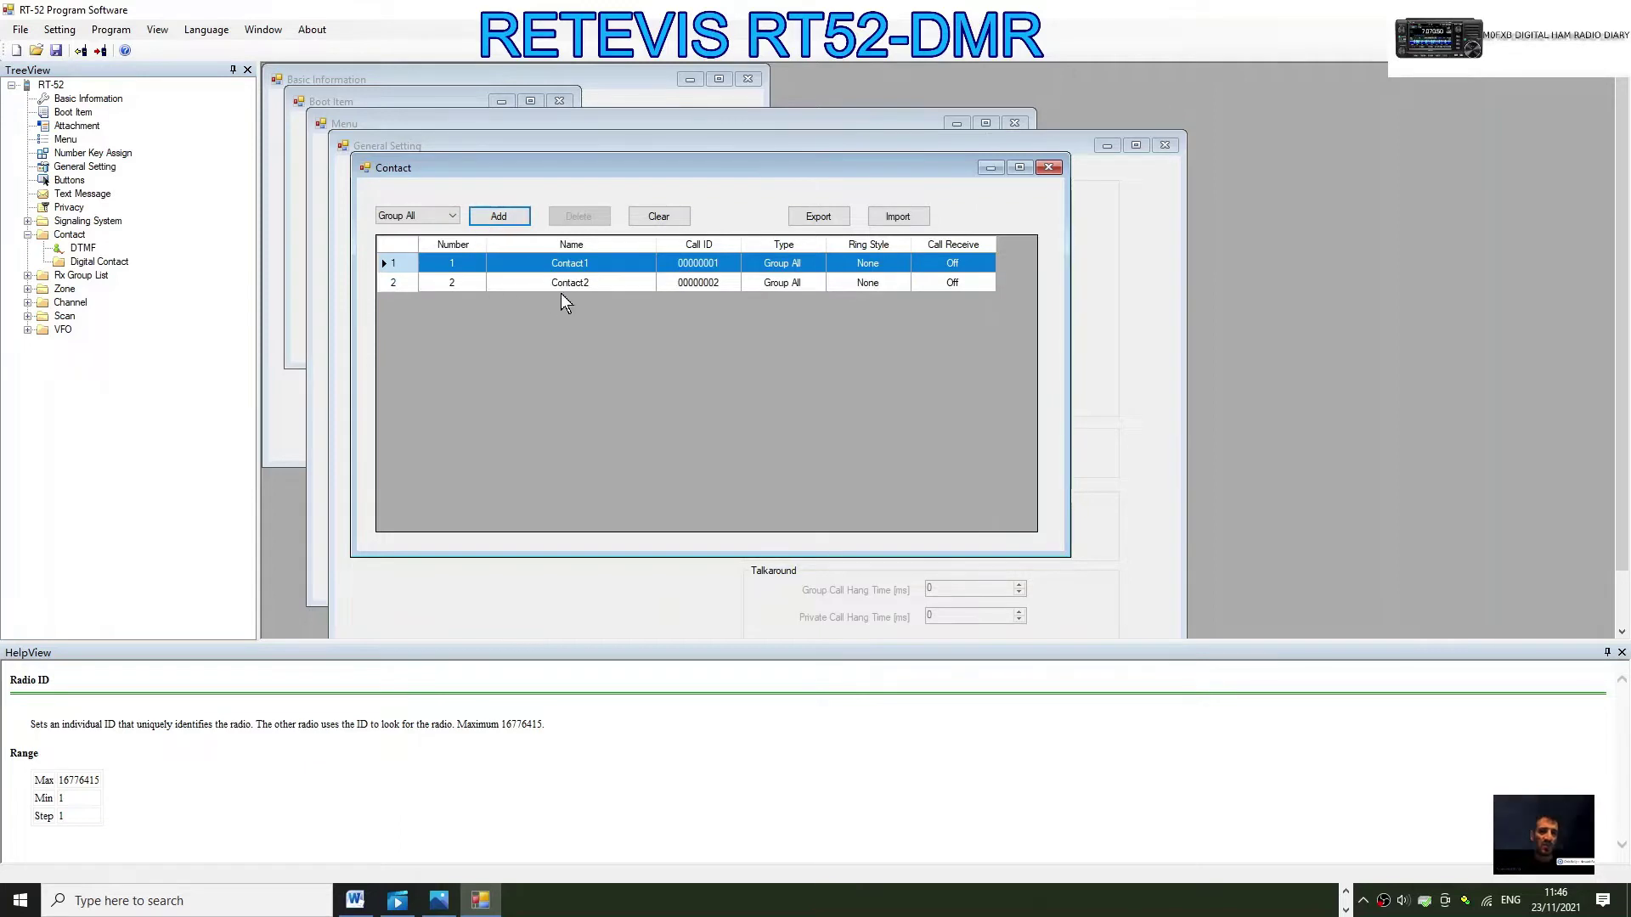
pyautogui.click(582, 281)
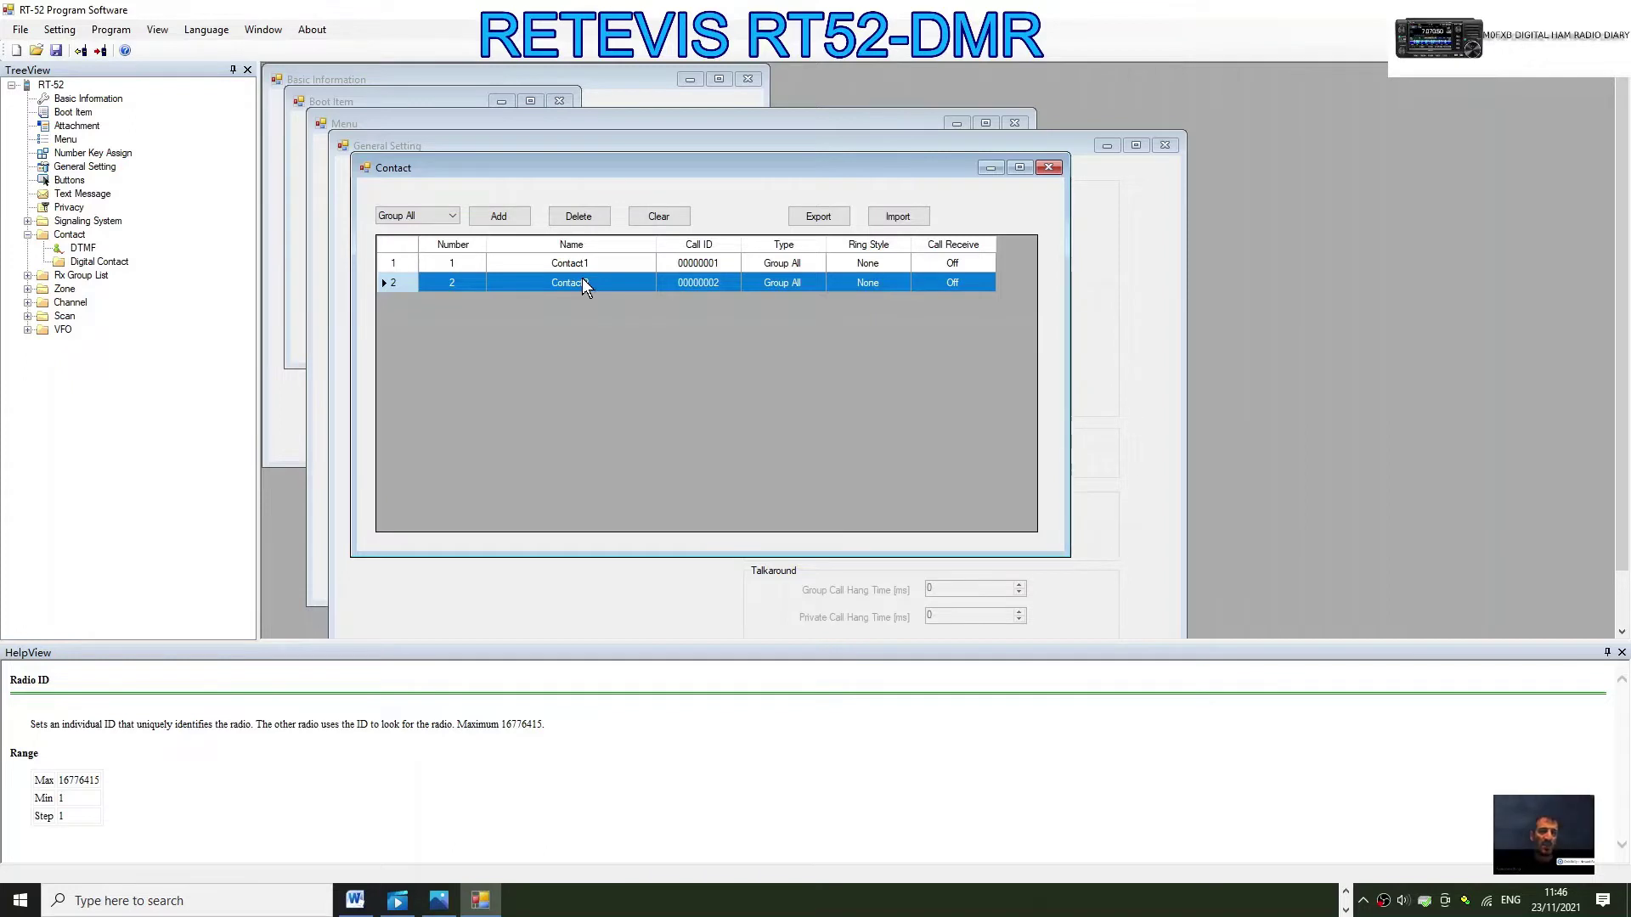
pyautogui.click(536, 282)
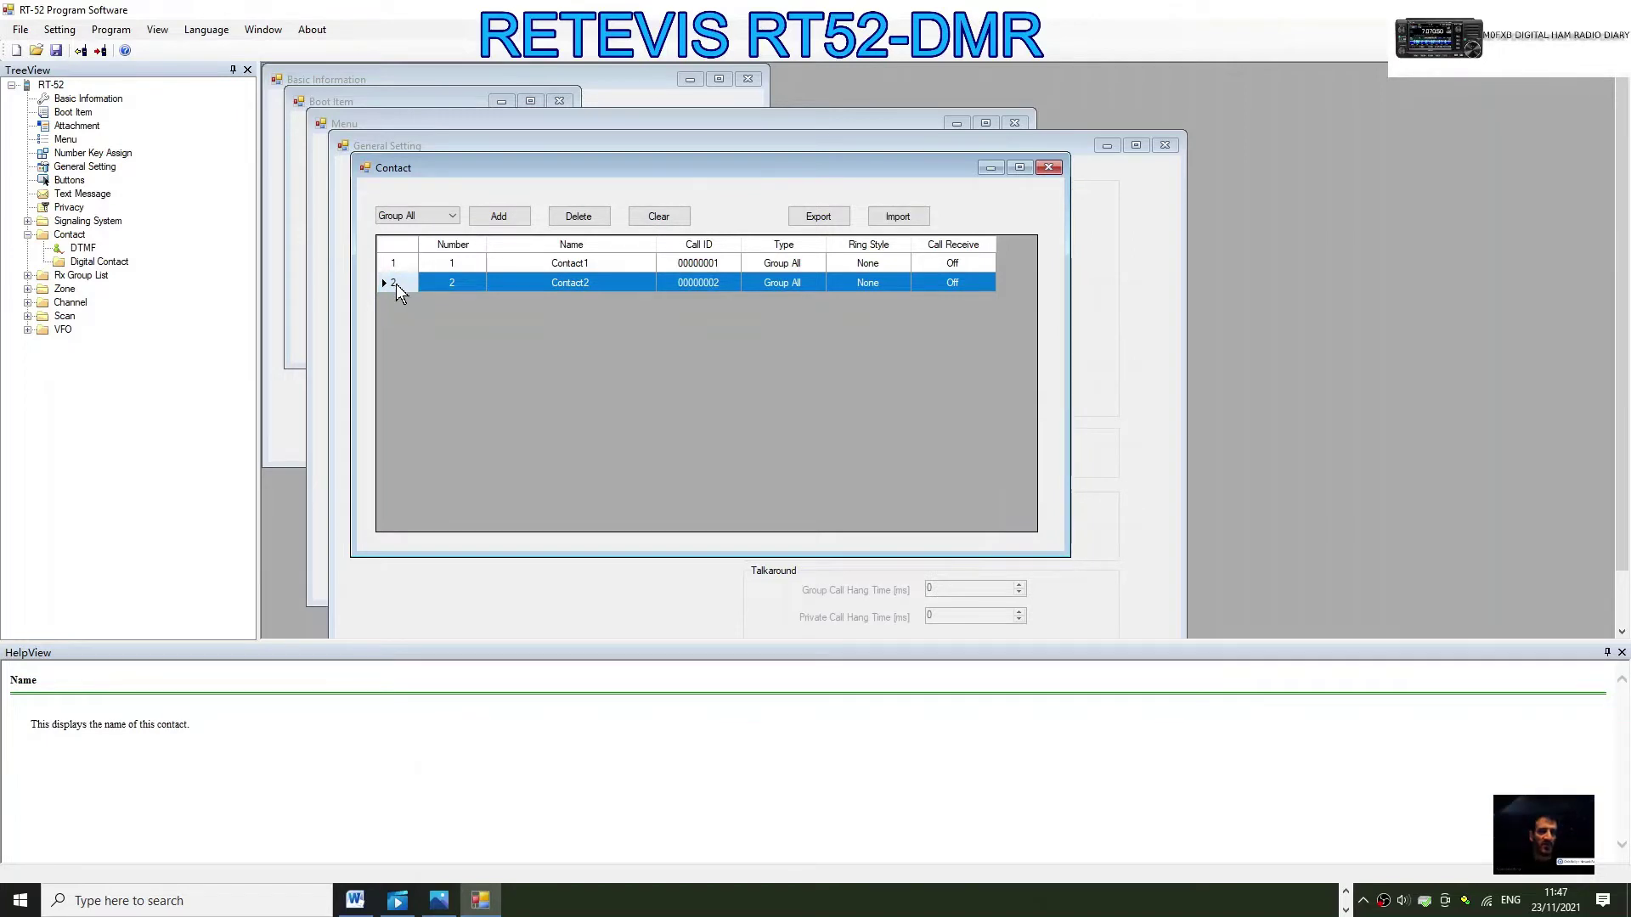
# Rename Contact2 to LOCAL with Call ID 9
pyautogui.doubleClick(396, 284)
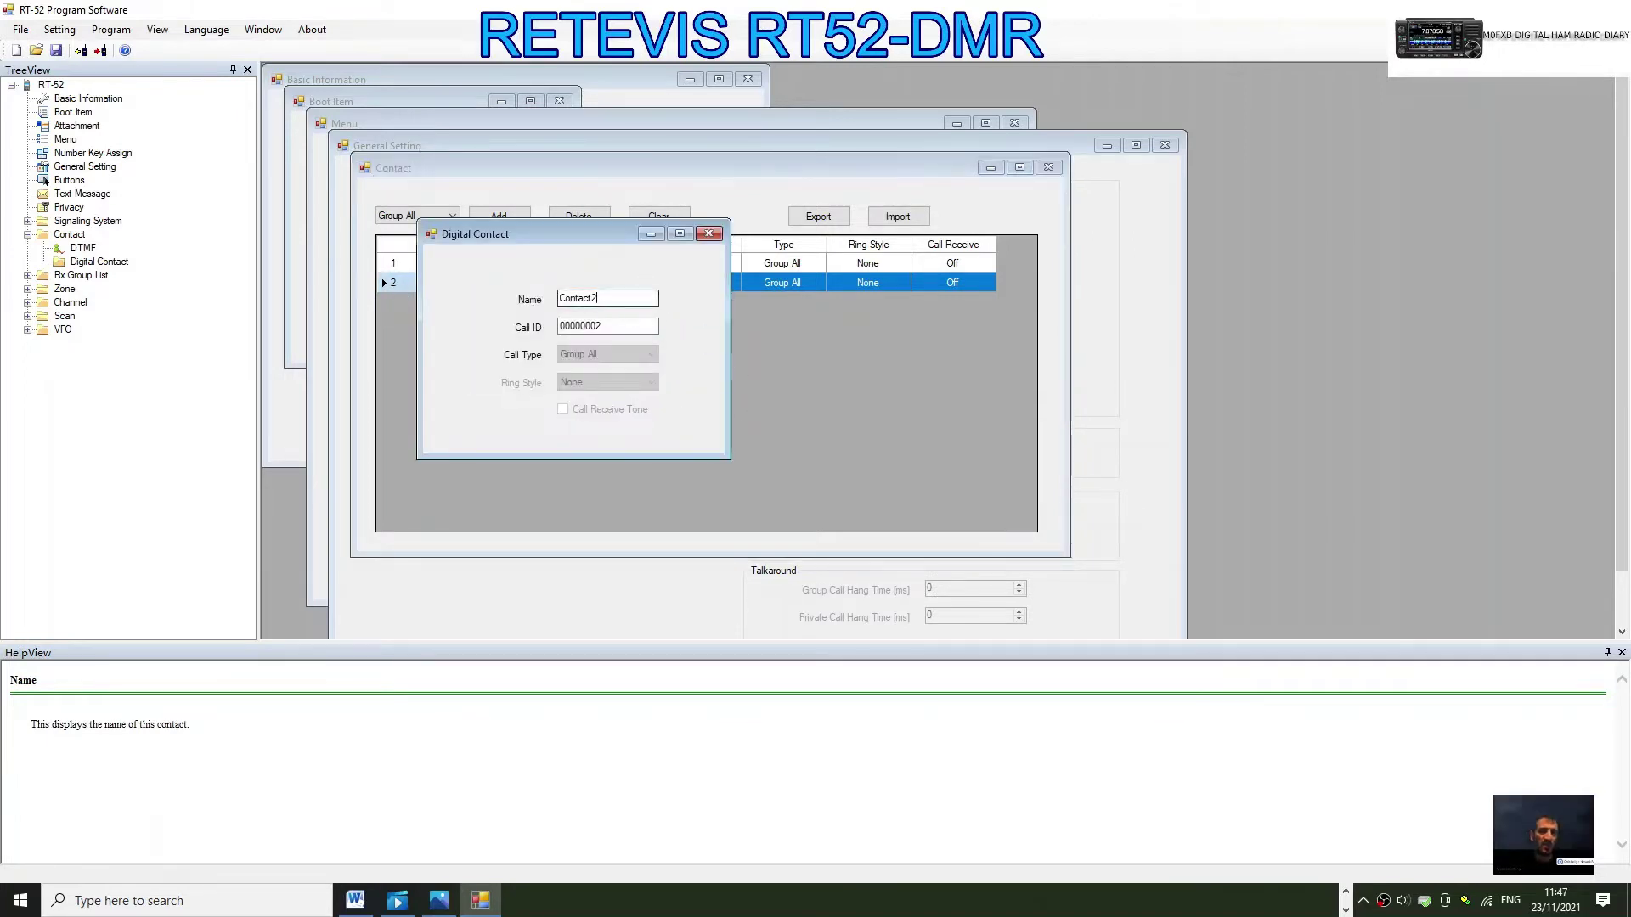
pyautogui.doubleClick(643, 299)
pyautogui.write('LOCAL')
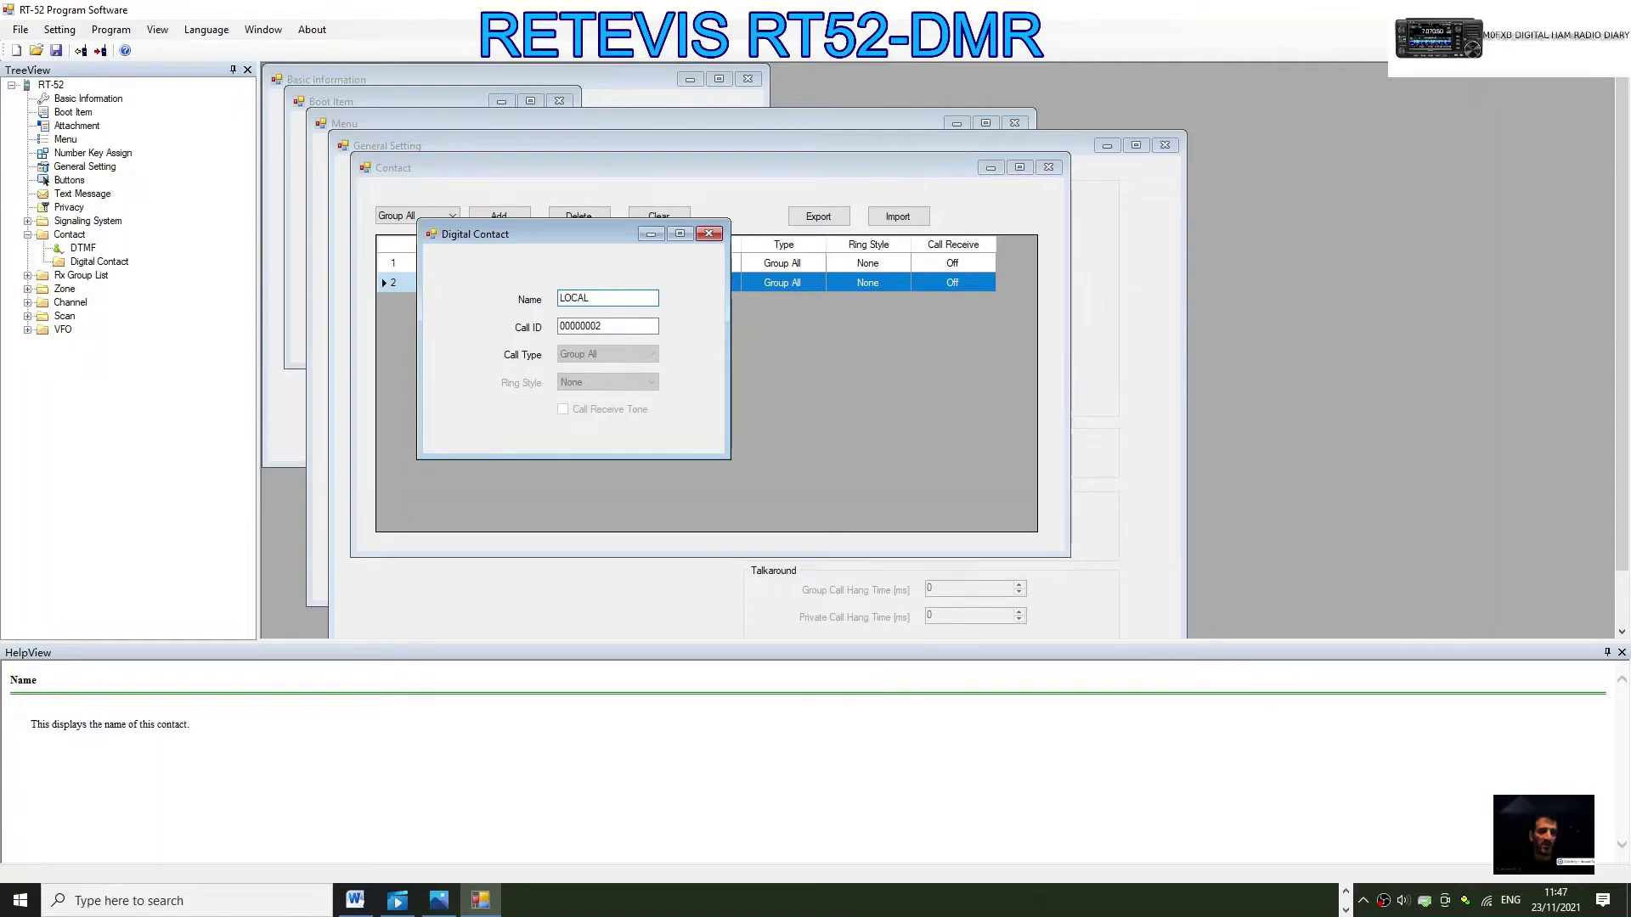
pyautogui.press('Tab')
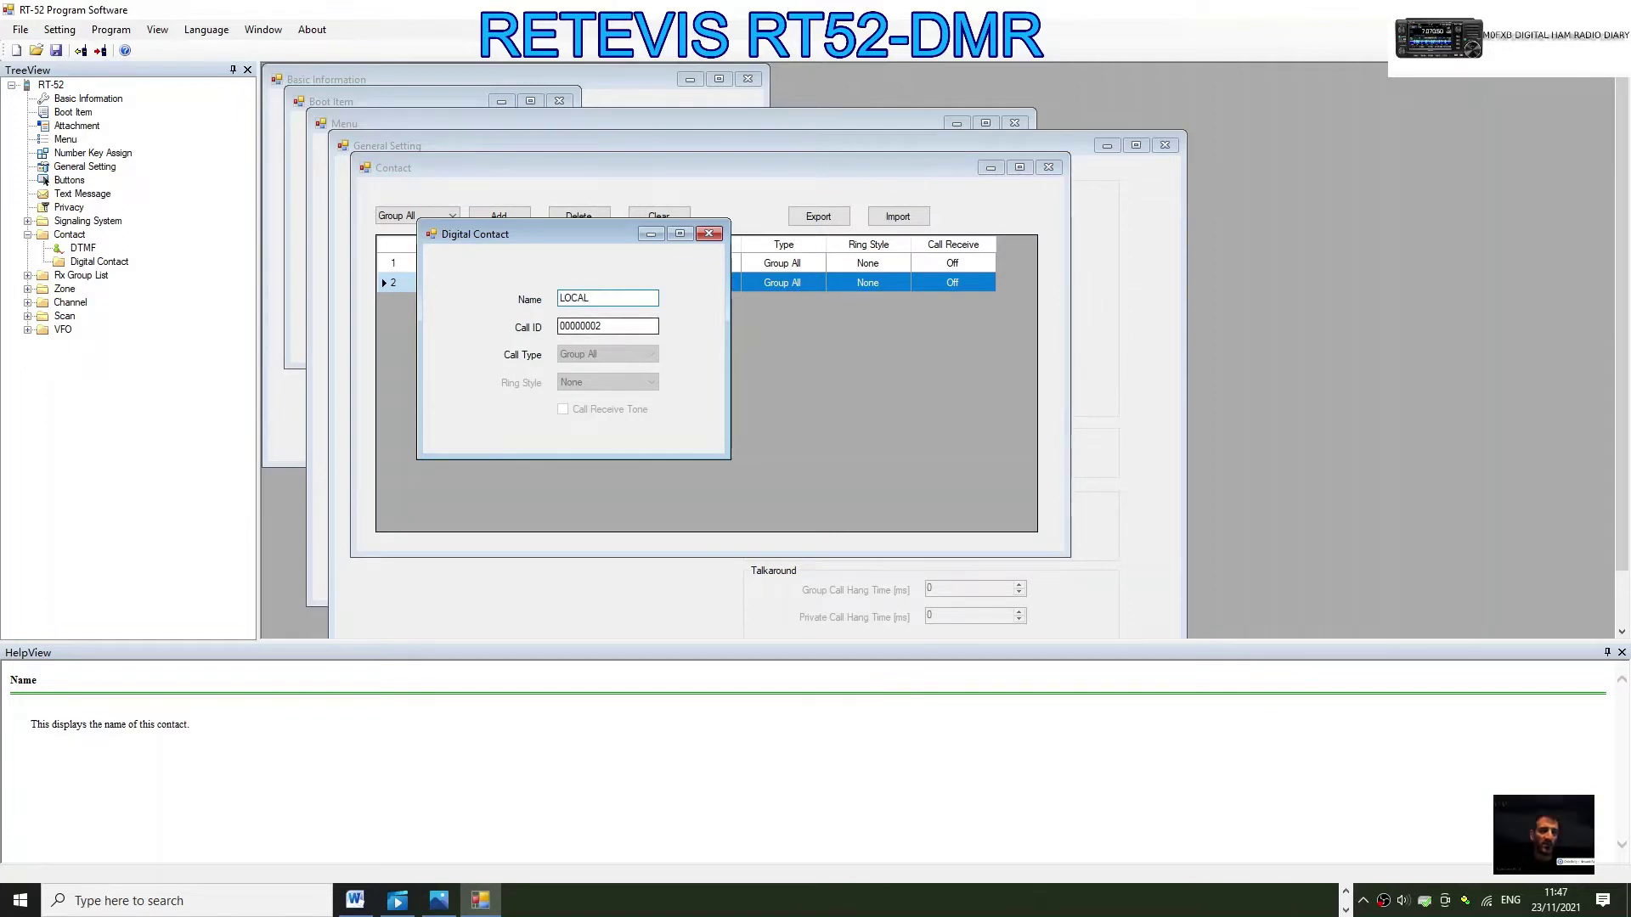
pyautogui.press('BackSpace')
pyautogui.press('BackSpace')
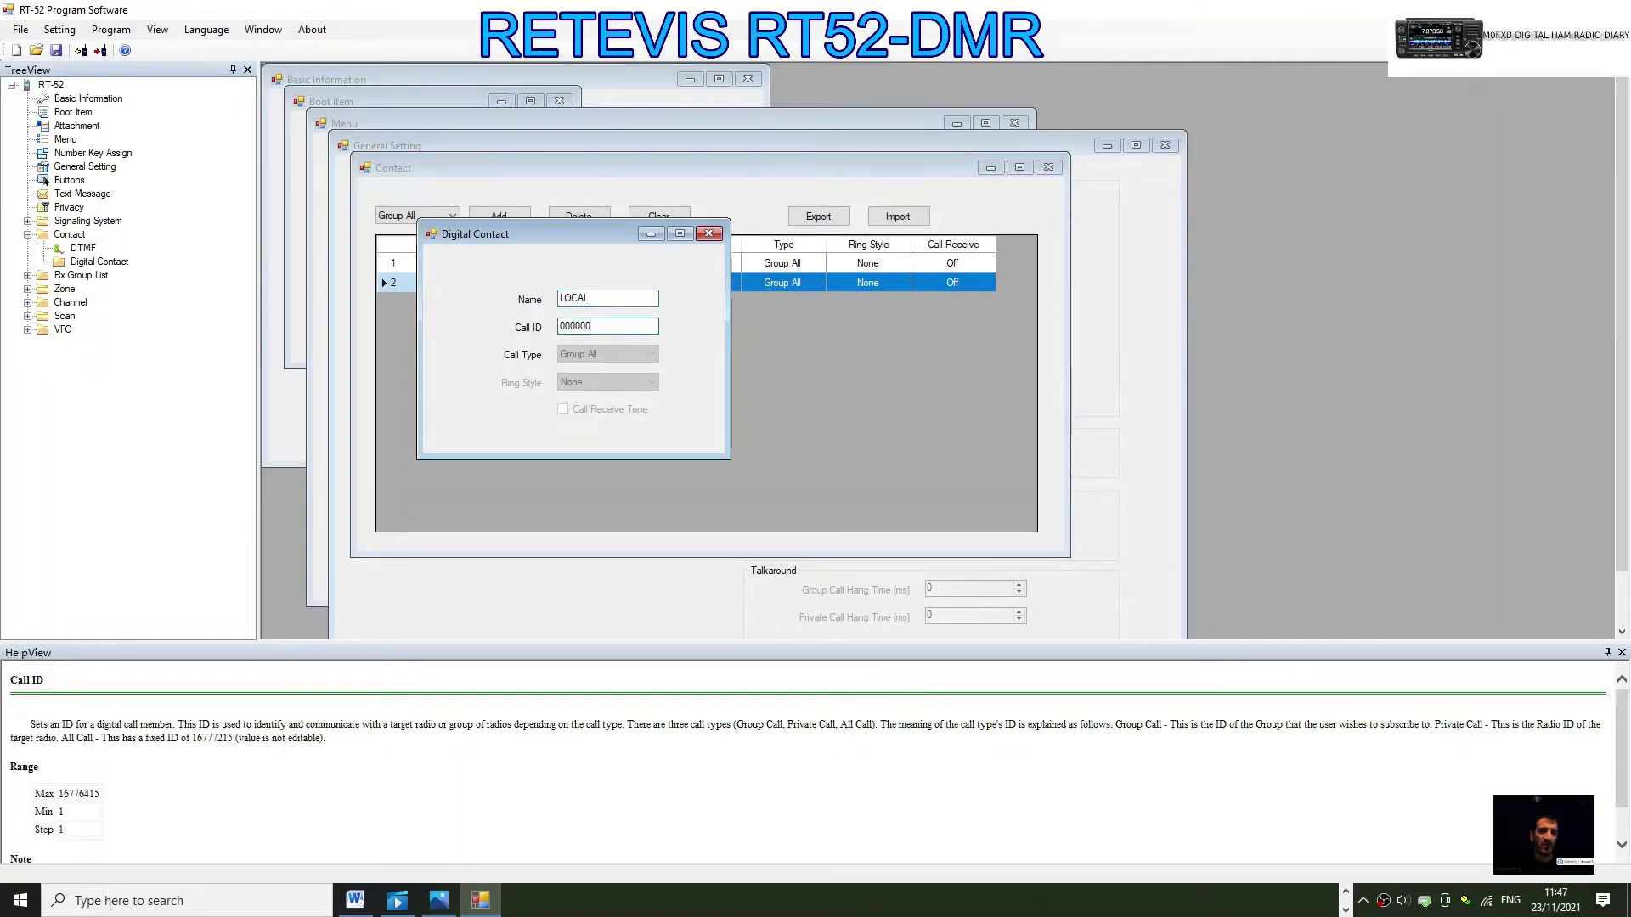
pyautogui.press('BackSpace')
pyautogui.press('BackSpace')
pyautogui.press('BackSpace')
pyautogui.press('BackSpace')
pyautogui.press('BackSpace')
pyautogui.press('BackSpace')
pyautogui.write('9')
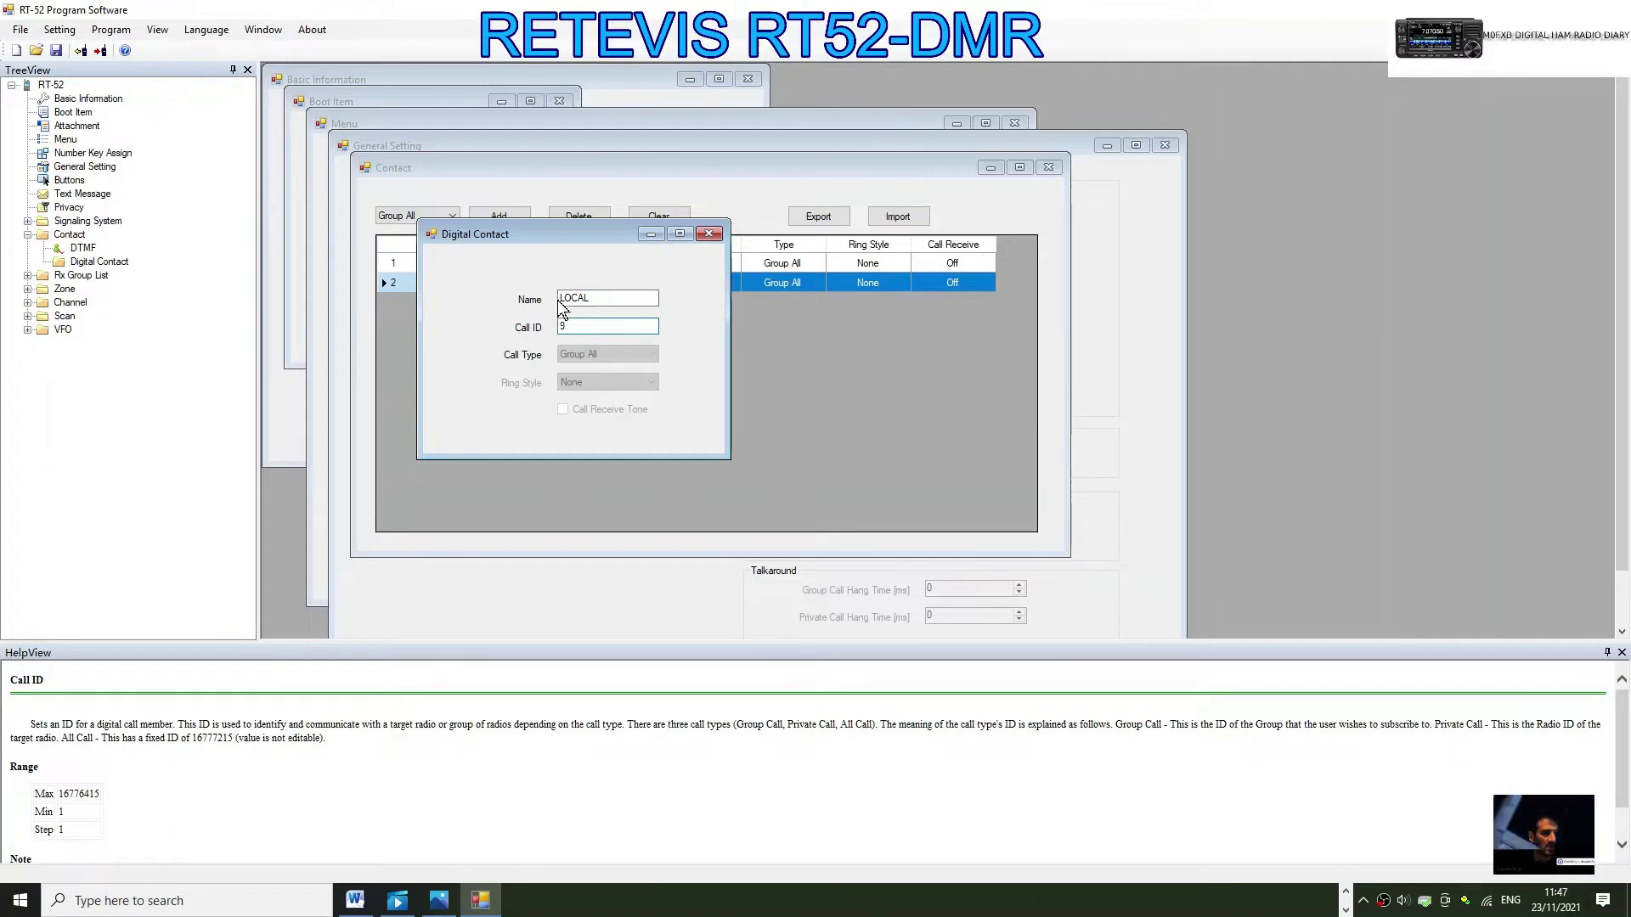
pyautogui.click(708, 235)
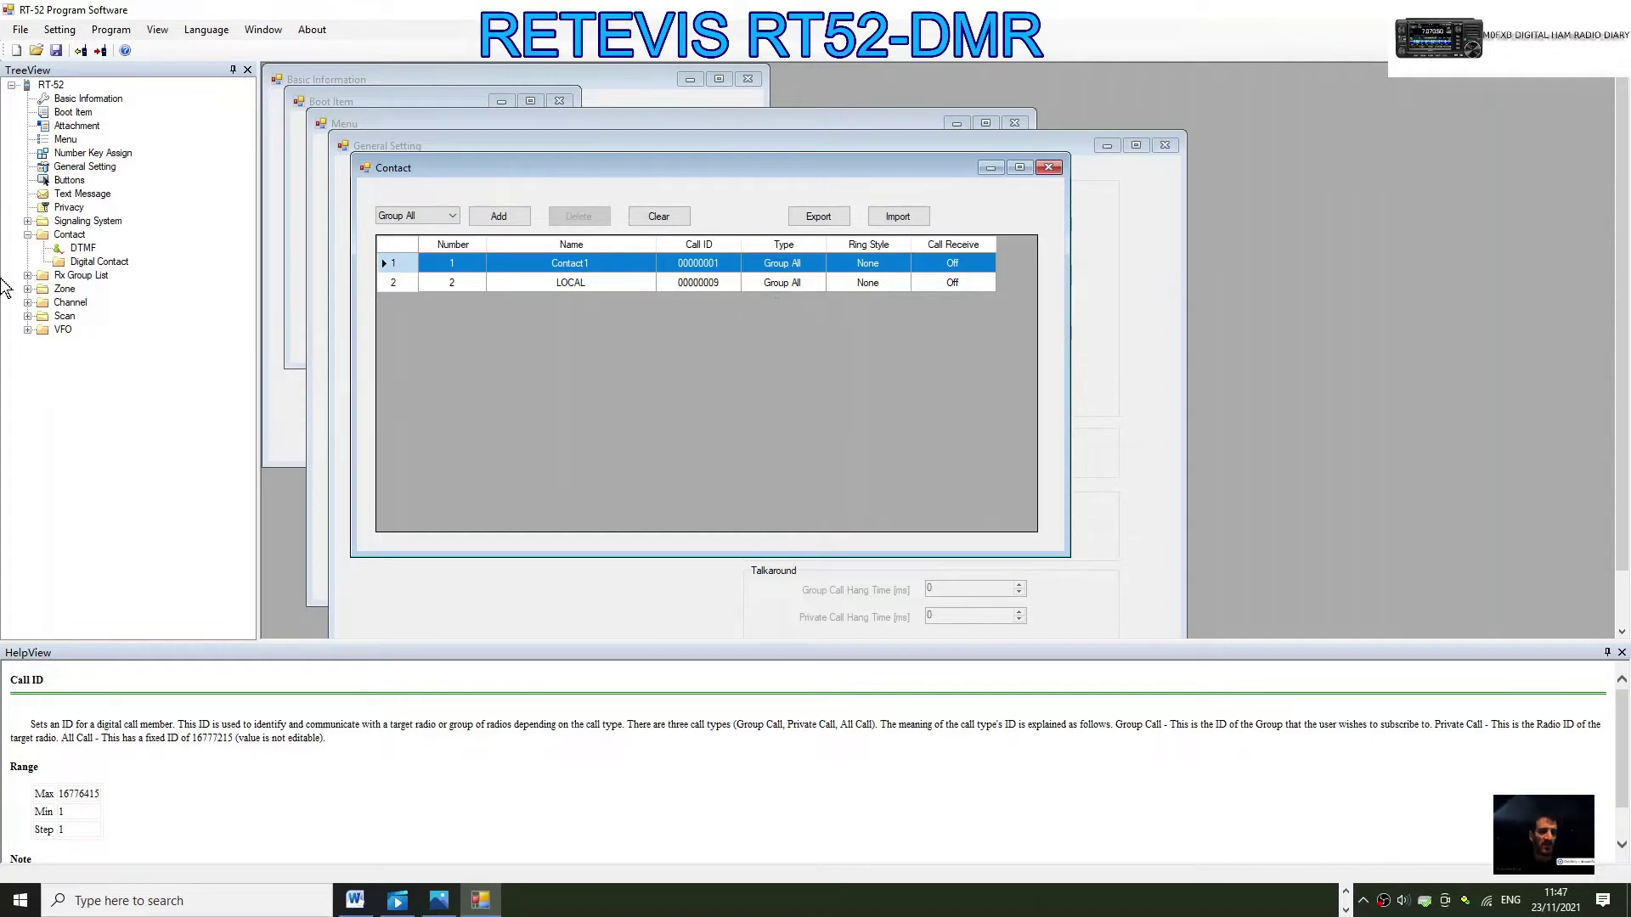
# Set Channel1's receive and transmit frequencies to 430.00000 MHz
pyautogui.doubleClick(89, 310)
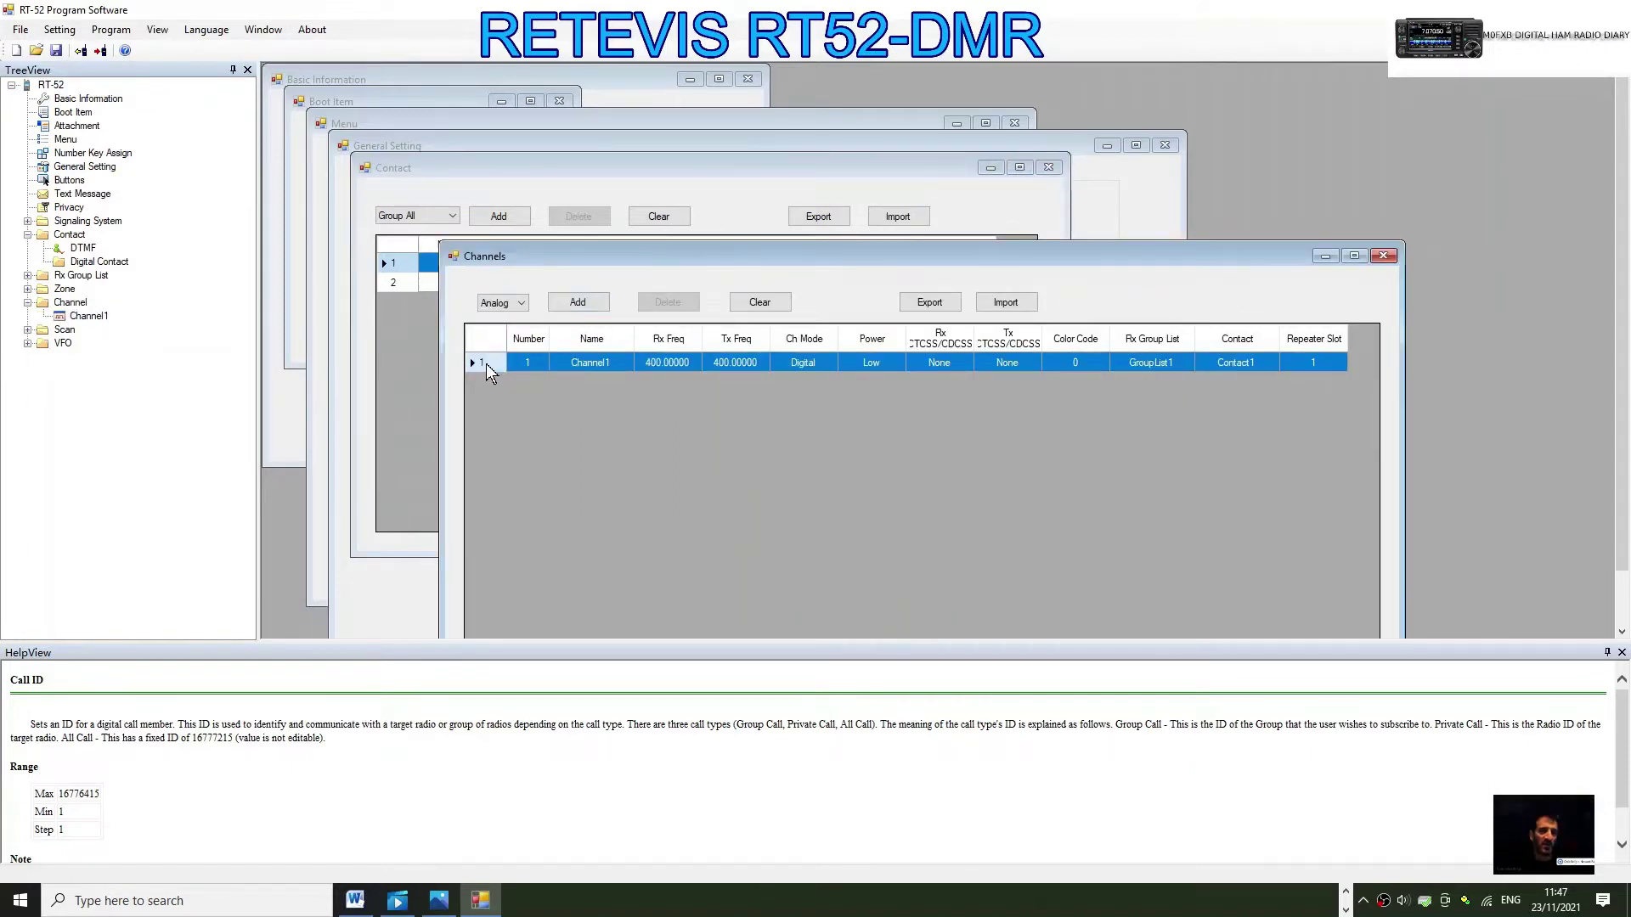
pyautogui.doubleClick(486, 363)
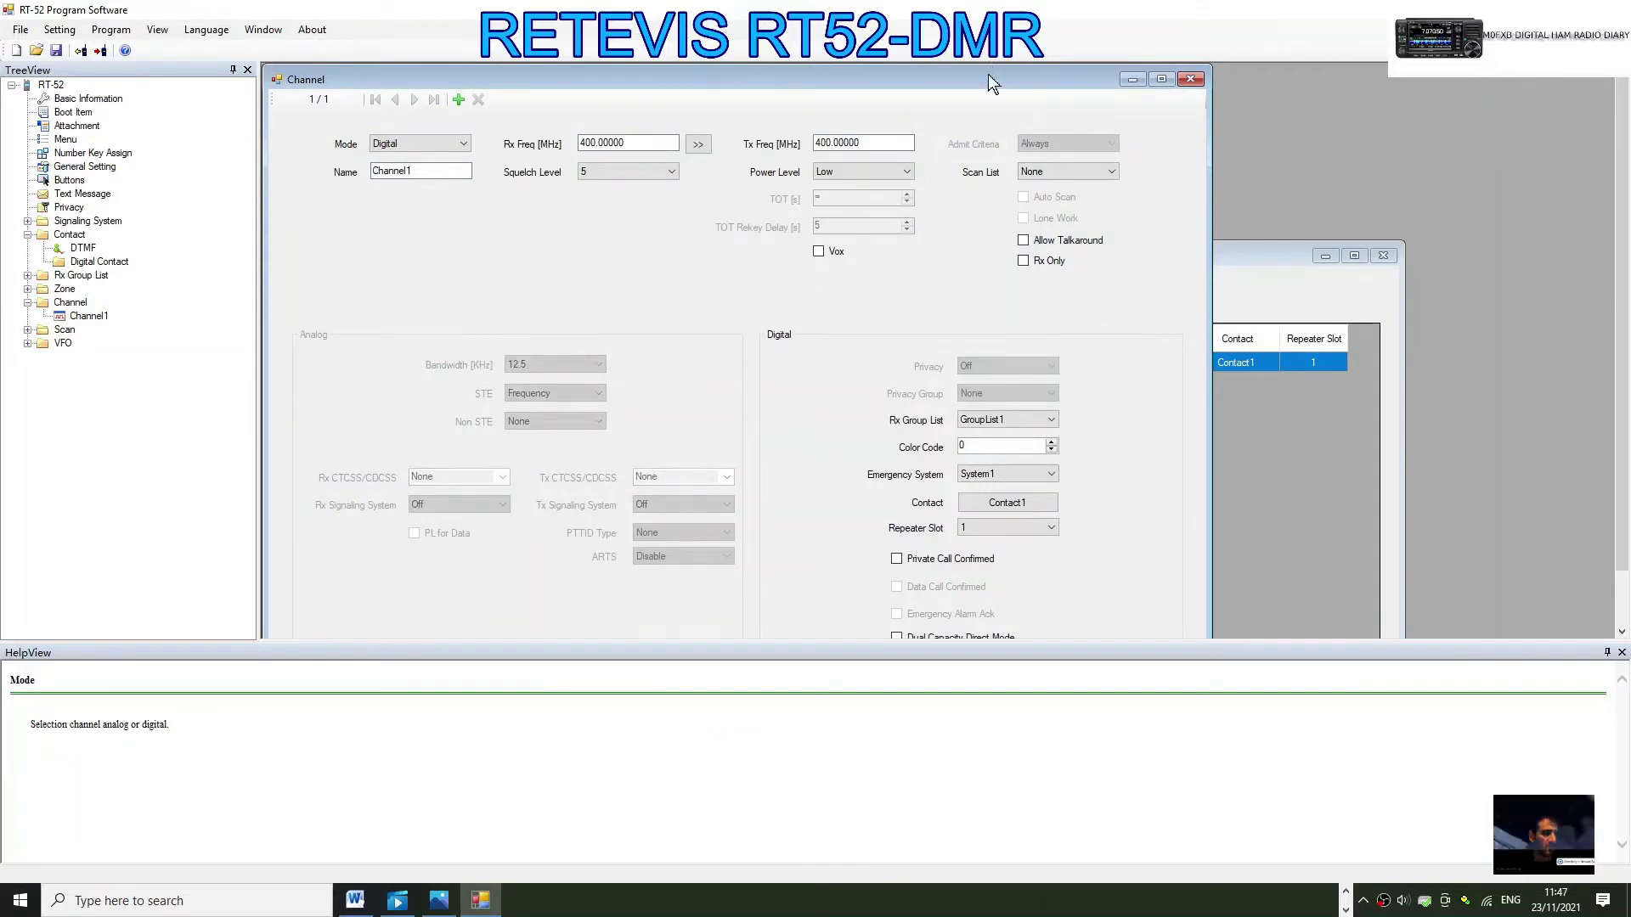
pyautogui.click(593, 145)
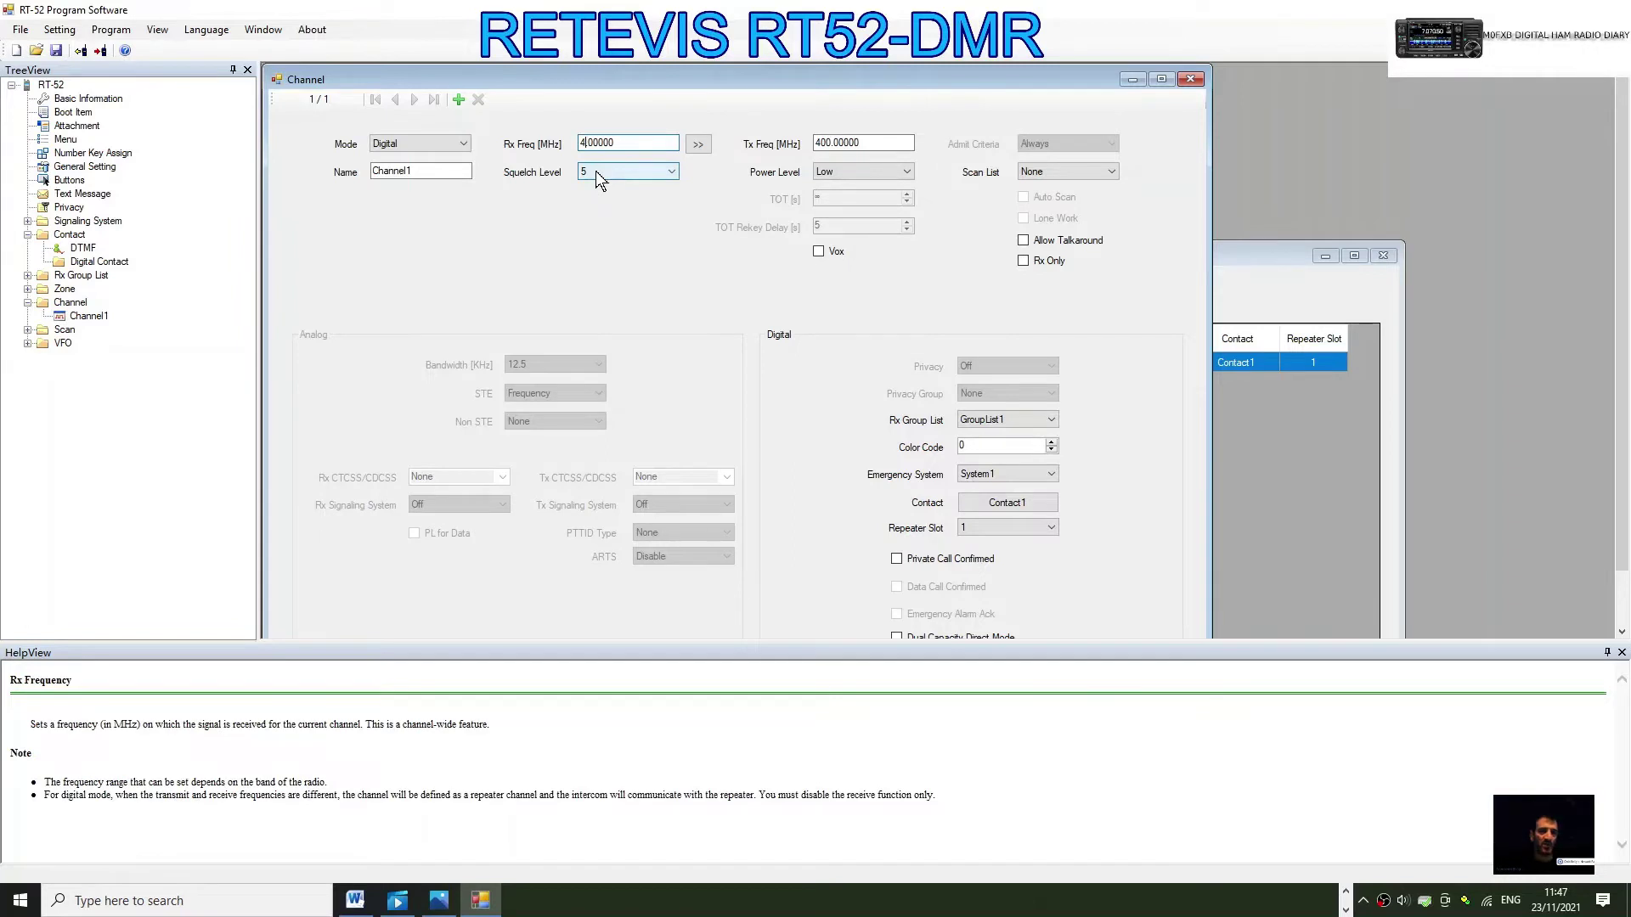
pyautogui.write('30')
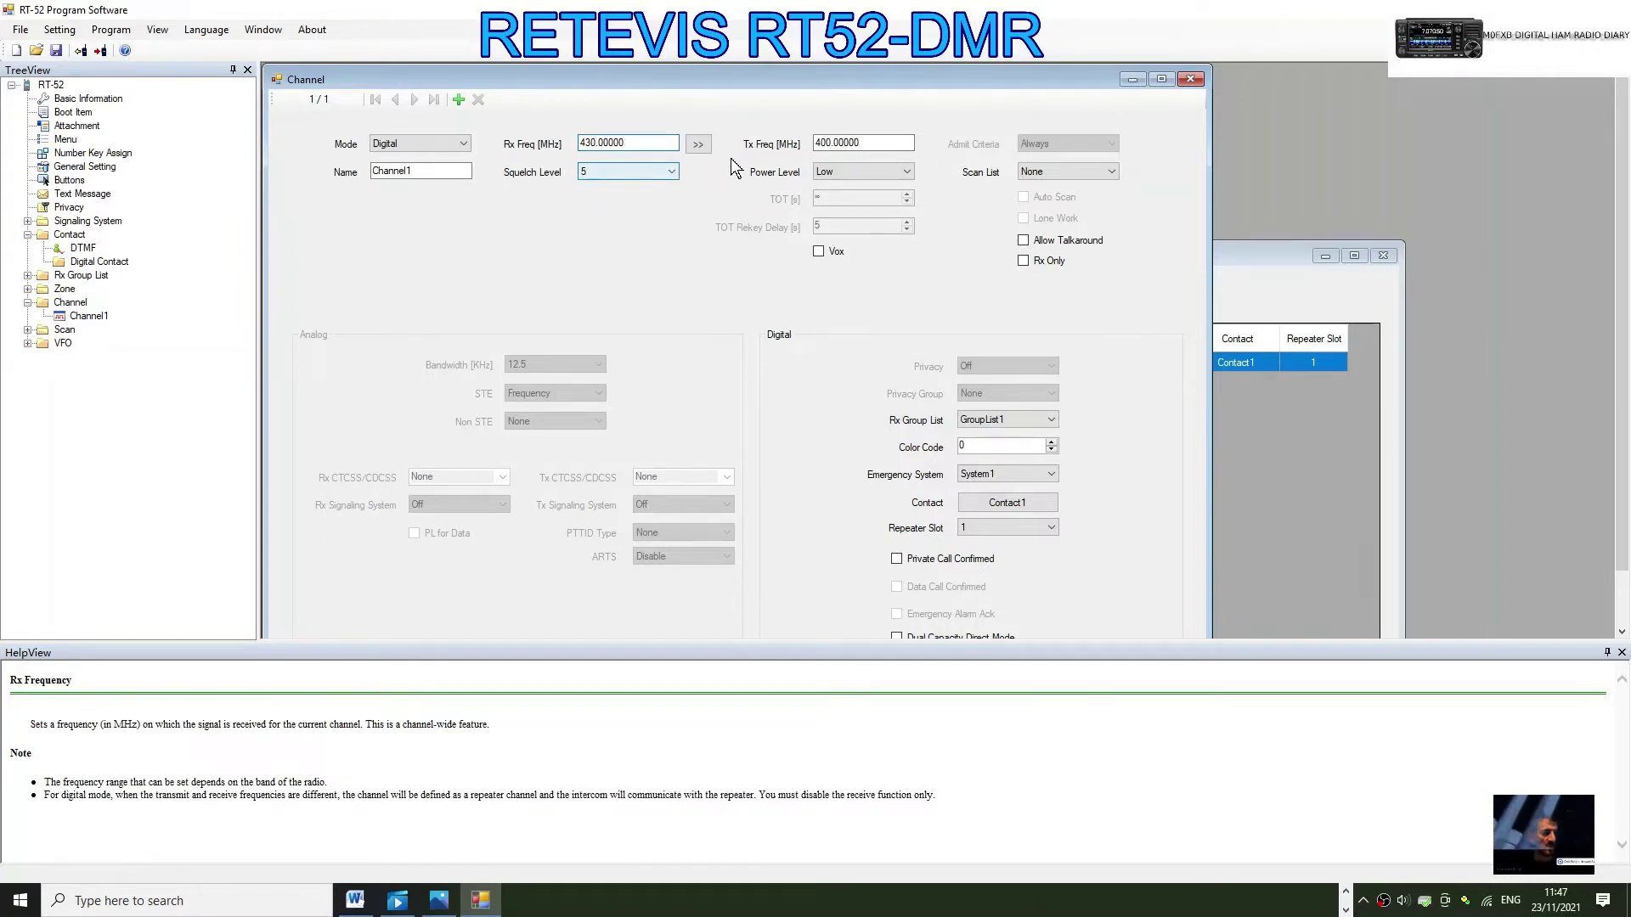
pyautogui.click(699, 144)
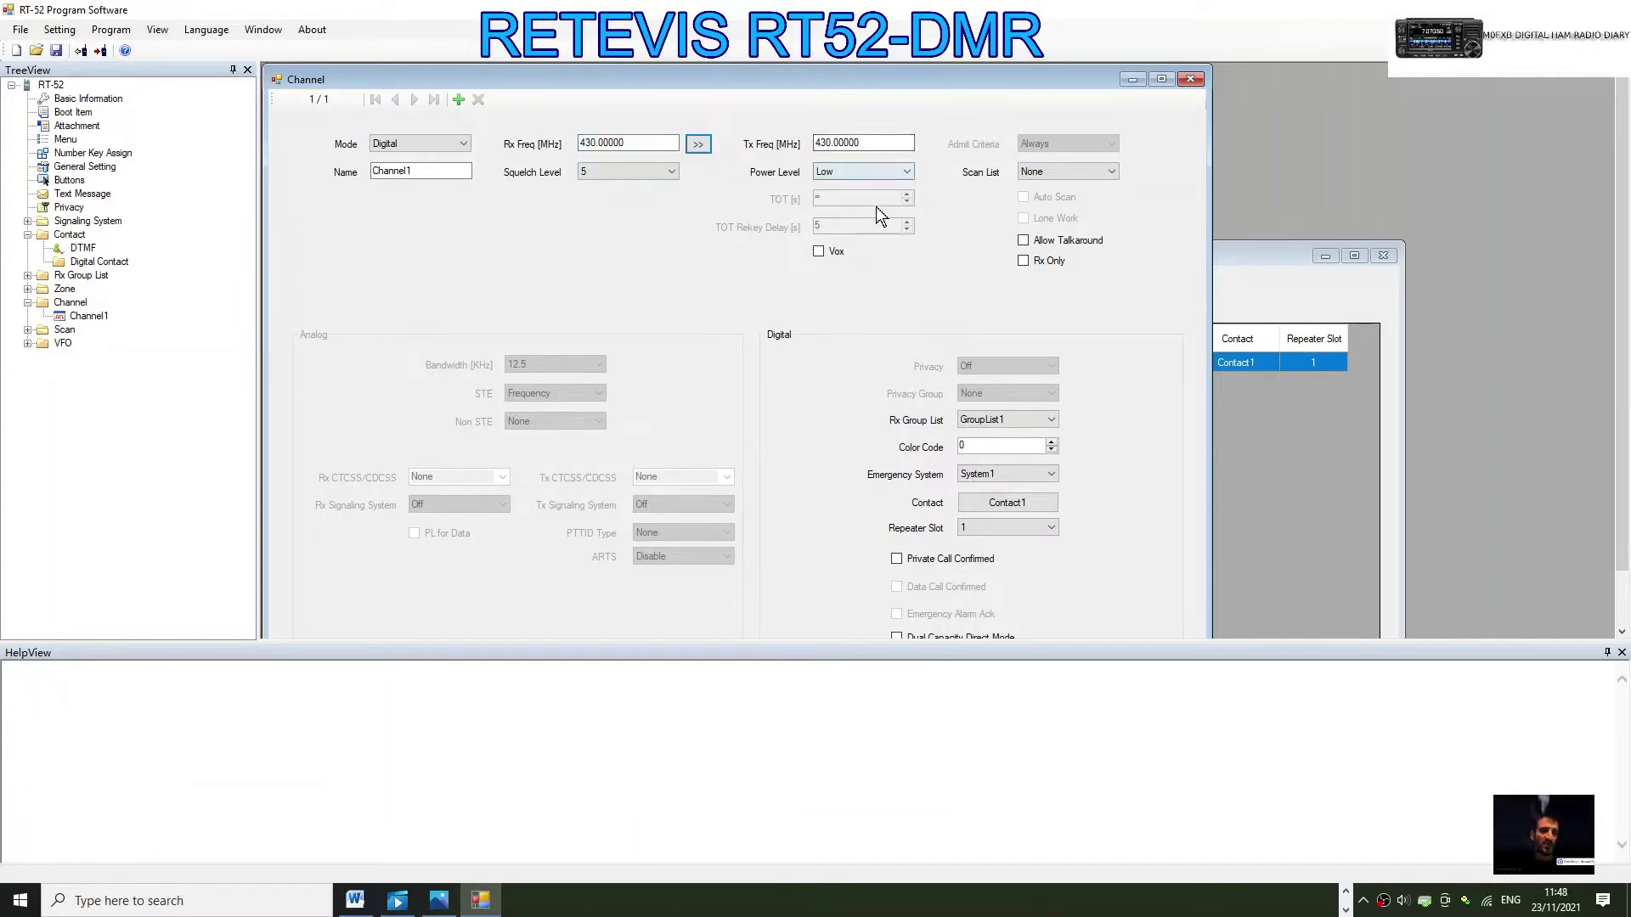
# Rename Channel1 to MYHOTSPOT
pyautogui.doubleClick(397, 170)
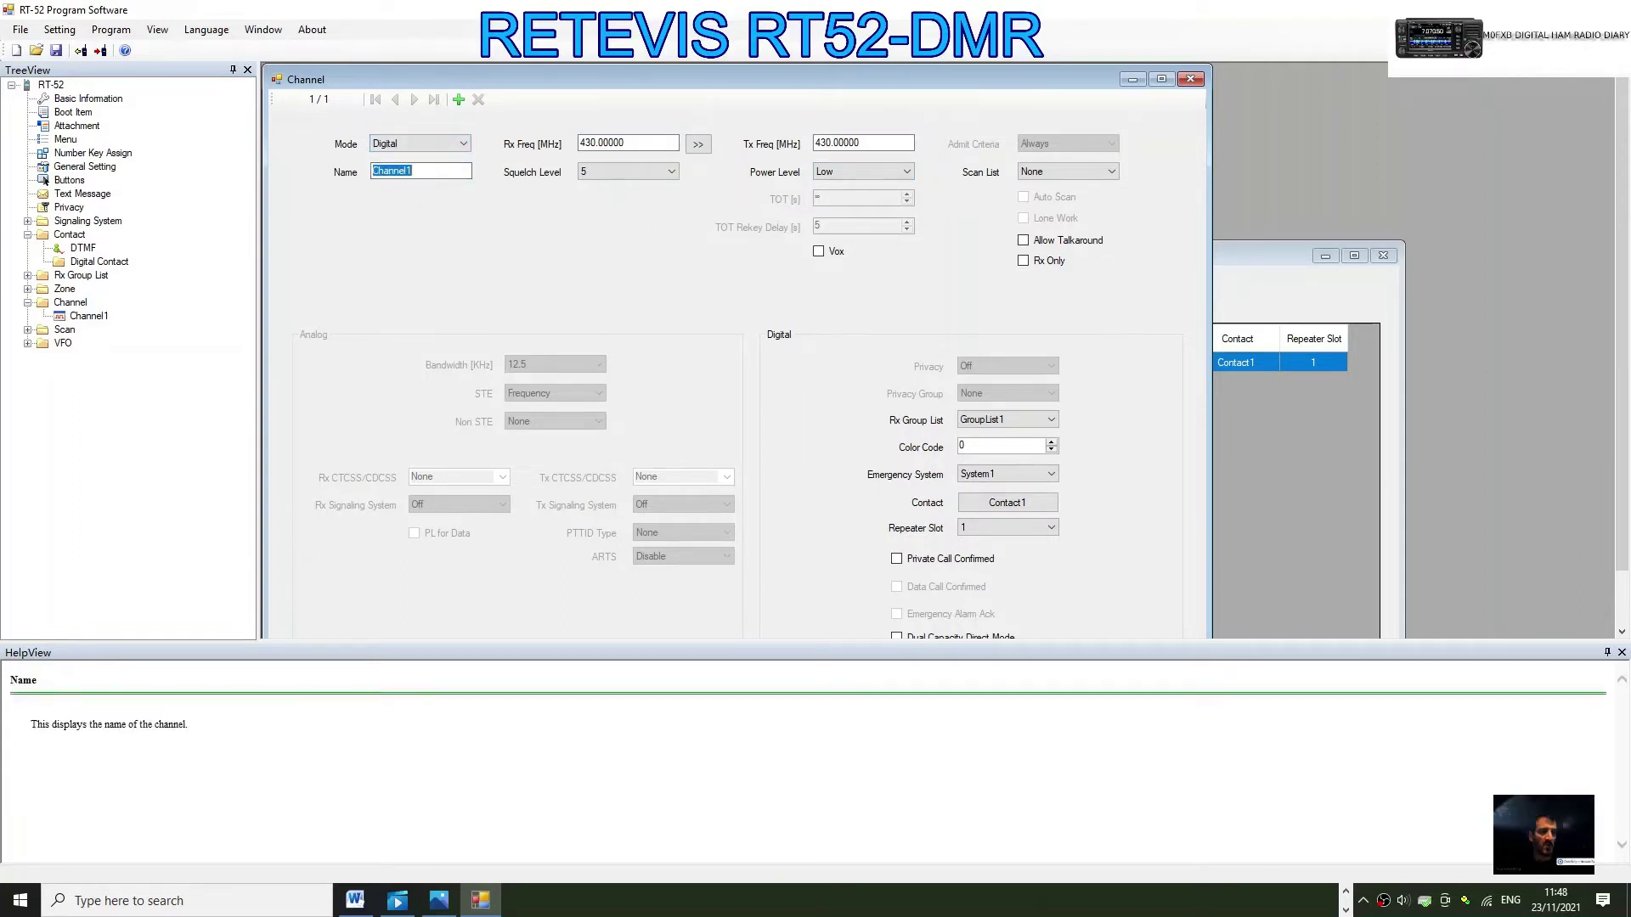
pyautogui.write('MYHOT')
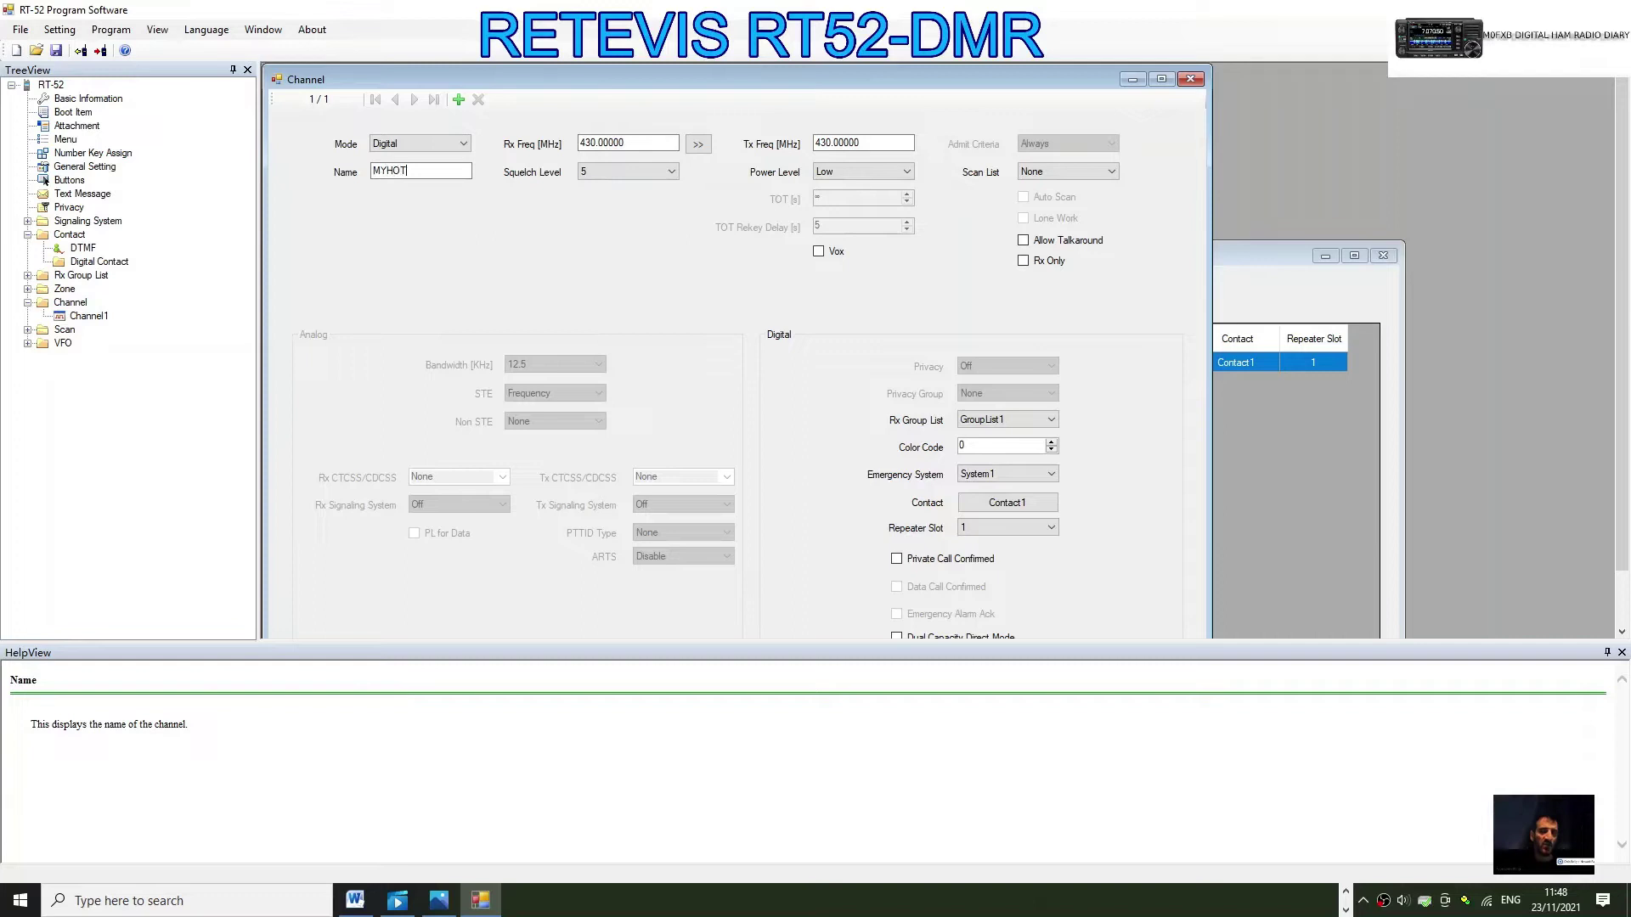
pyautogui.write('SPOT')
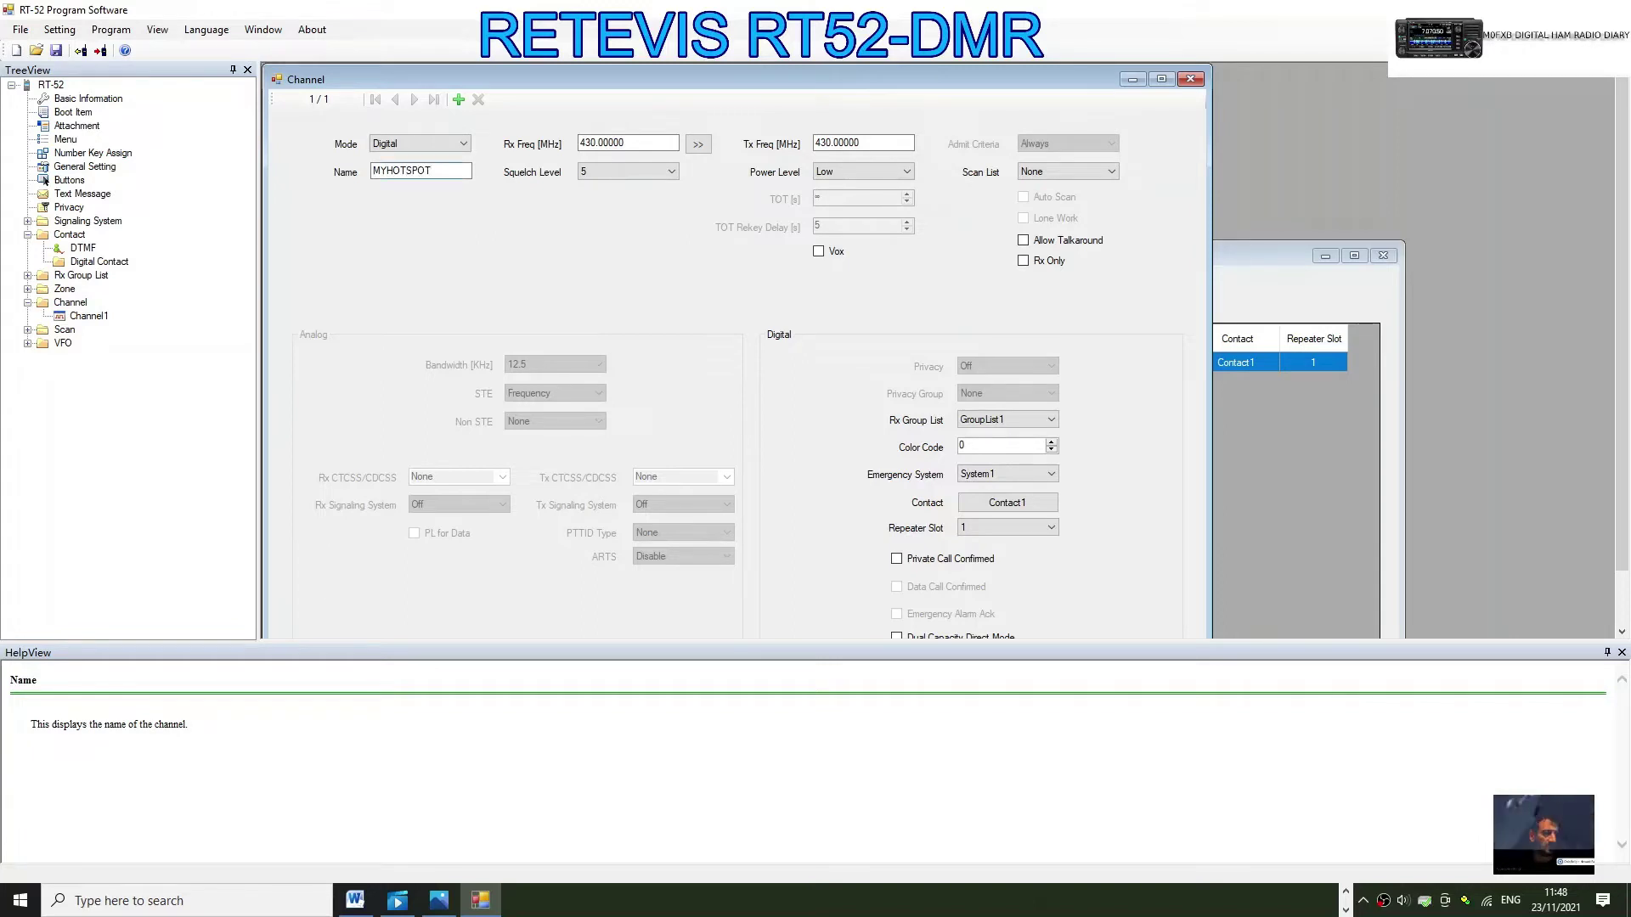
pyautogui.press('Tab')
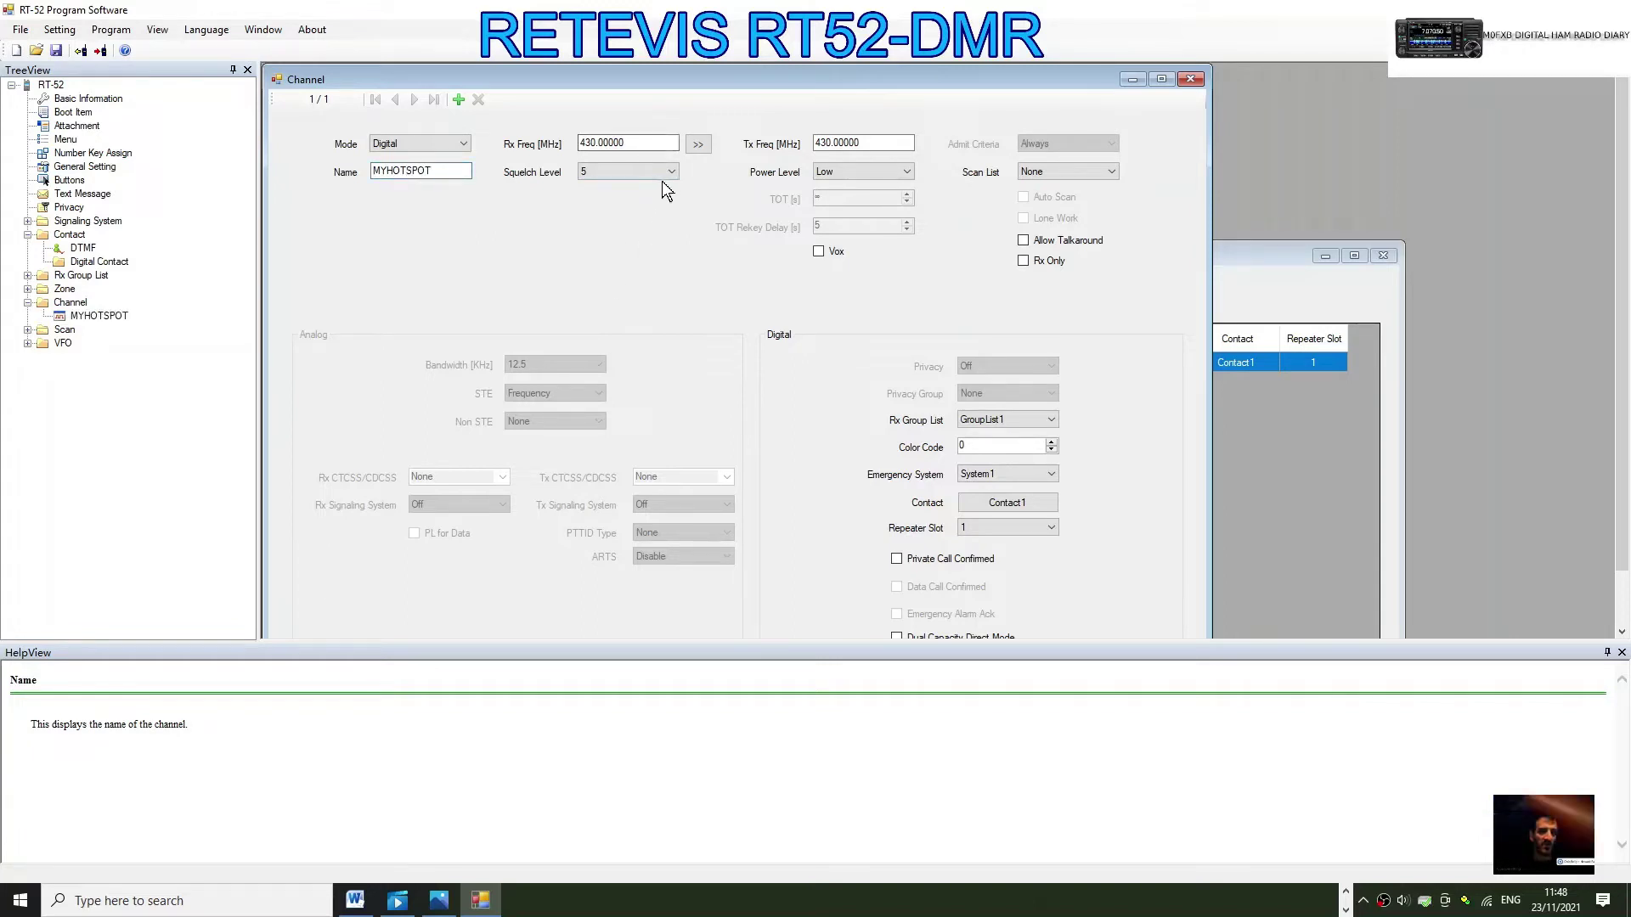
pyautogui.click(907, 171)
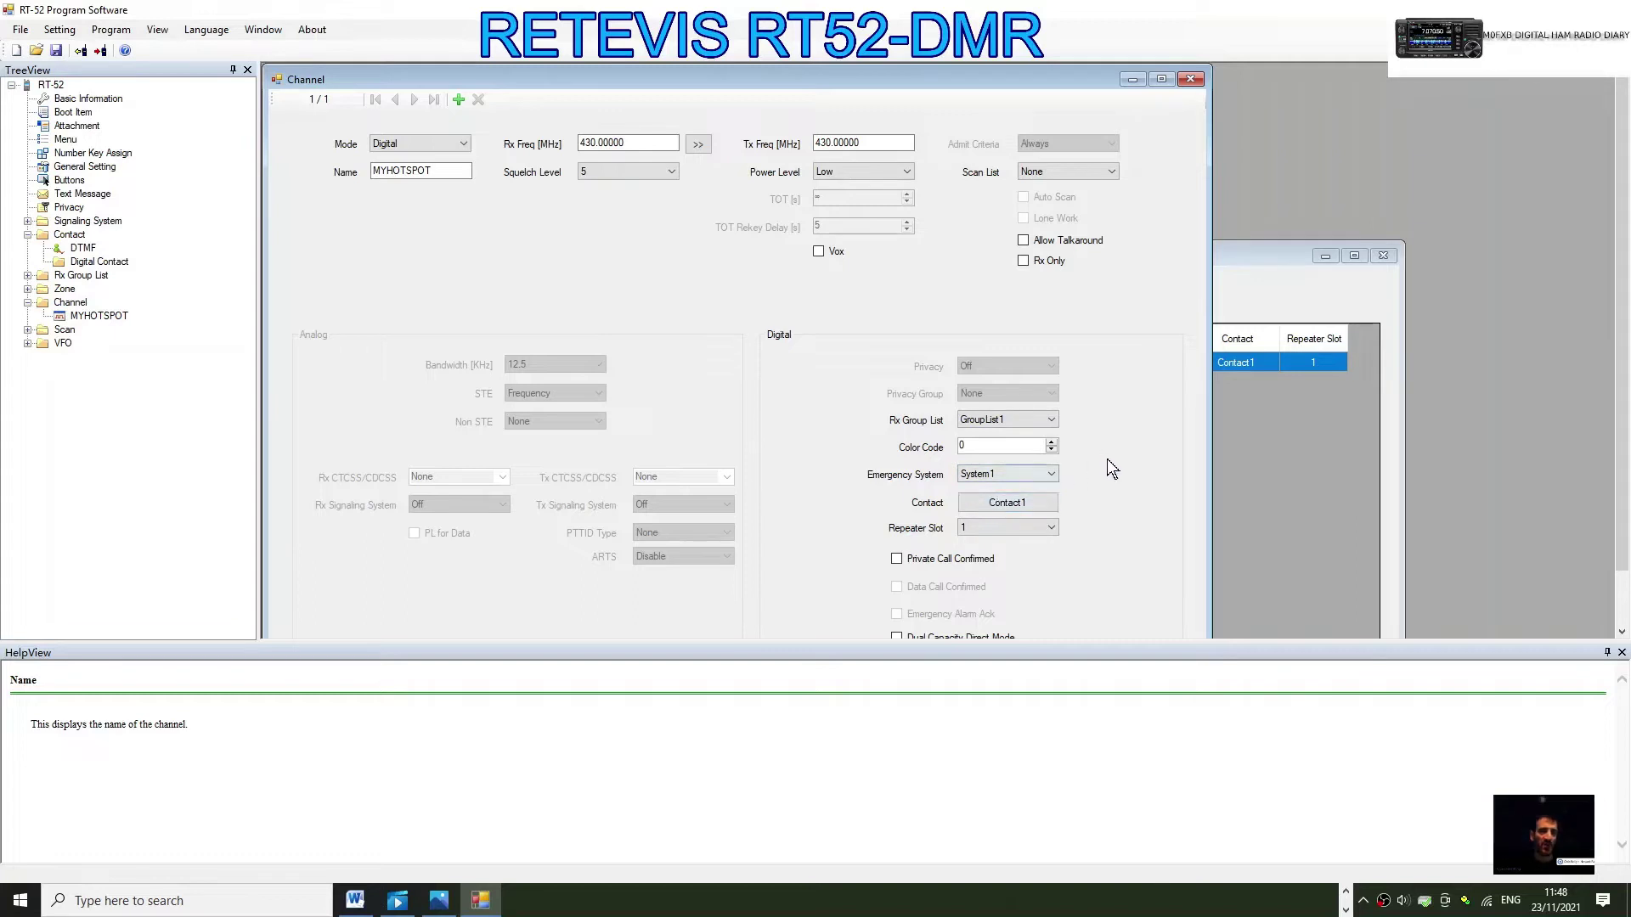
# Assign the LOCAL contact to the MYHOTSPOT channel
pyautogui.click(1017, 501)
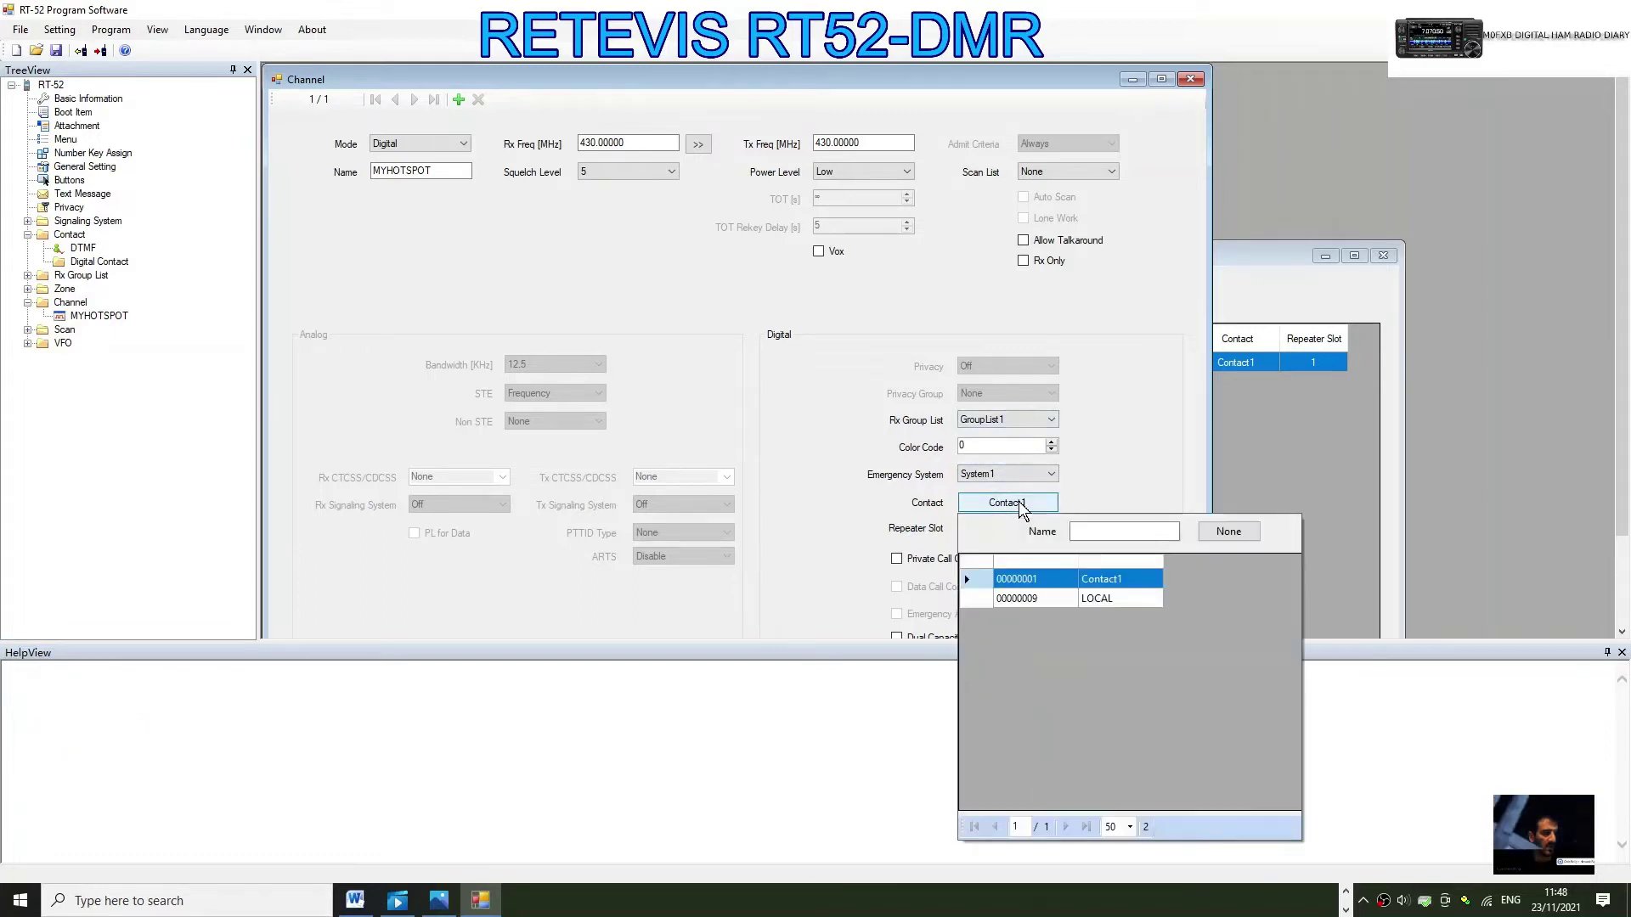
pyautogui.click(1024, 600)
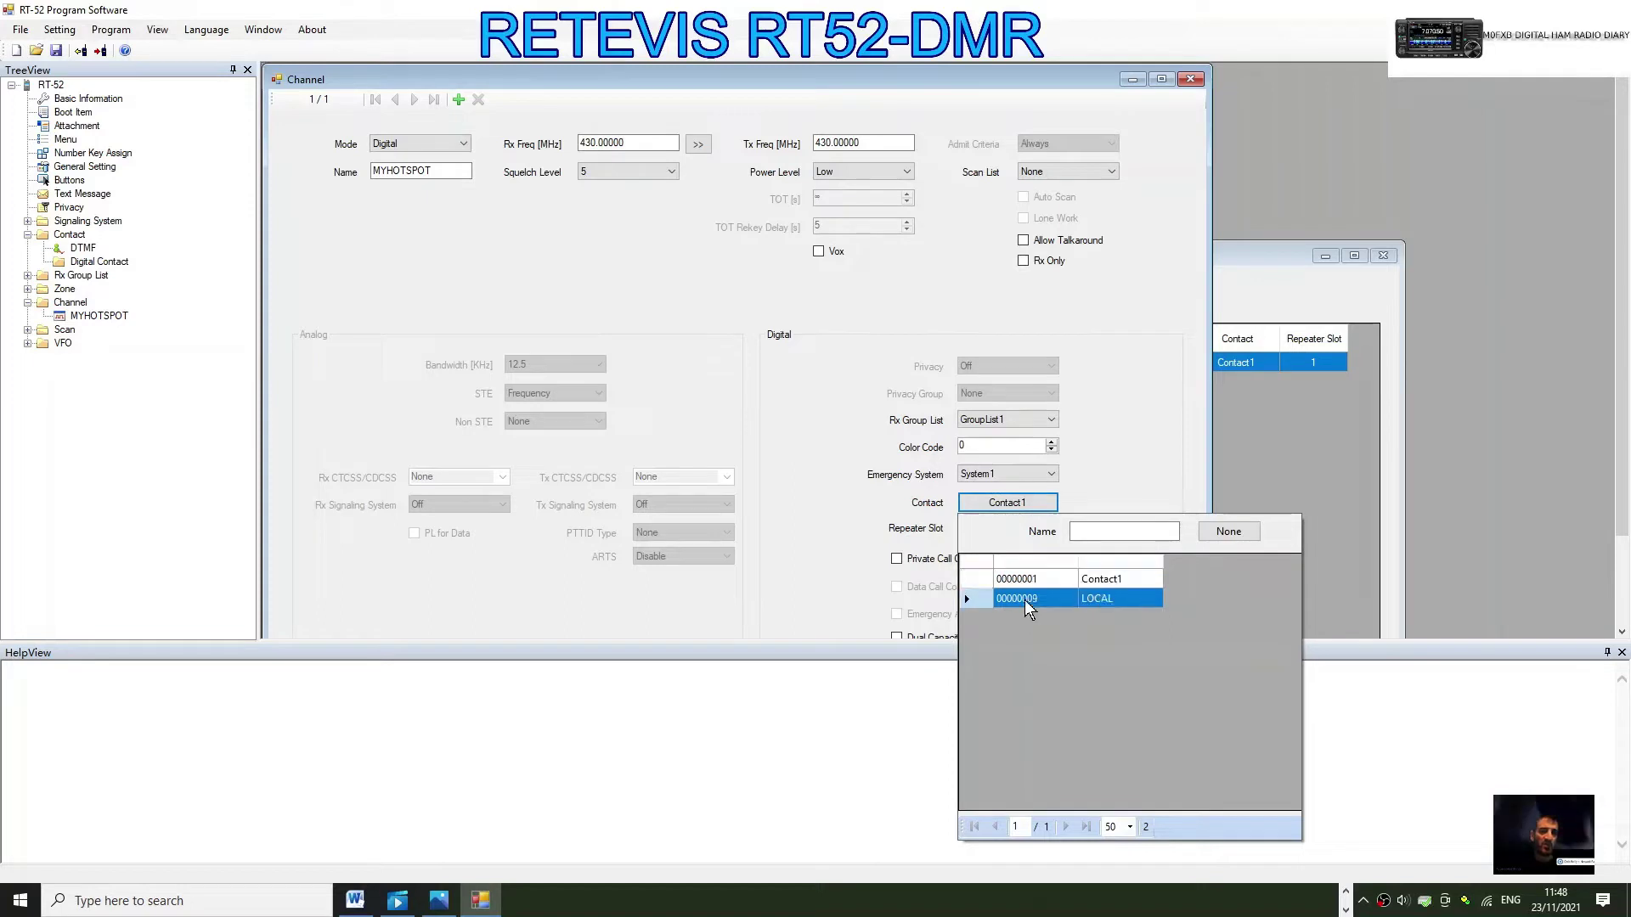
pyautogui.click(1214, 531)
pyautogui.click(1017, 506)
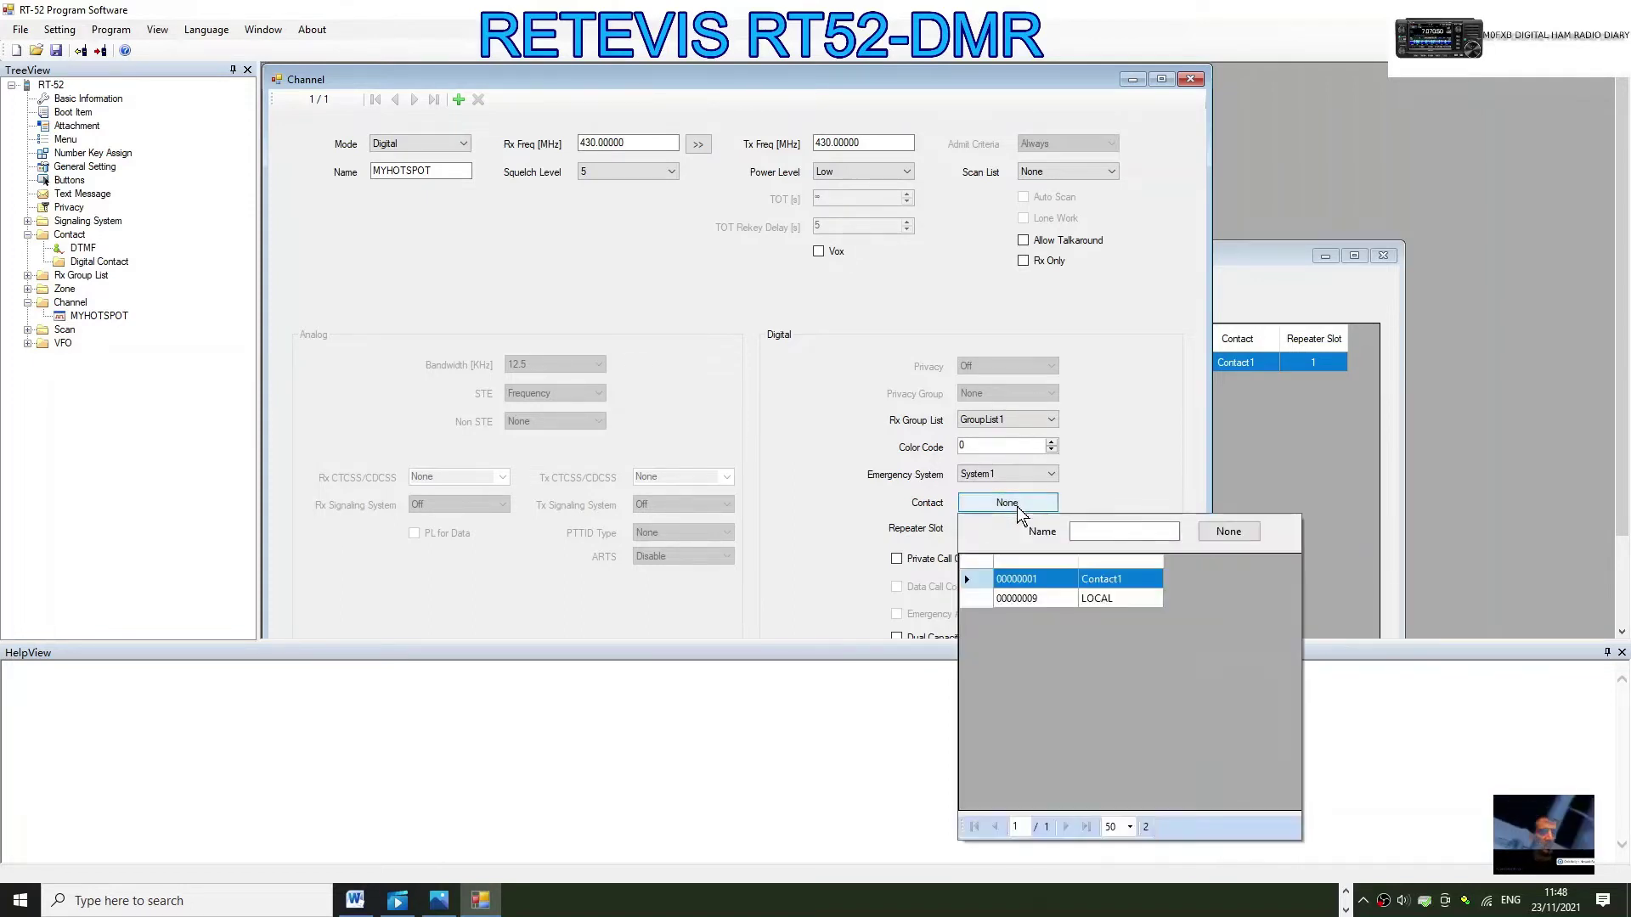
pyautogui.click(985, 600)
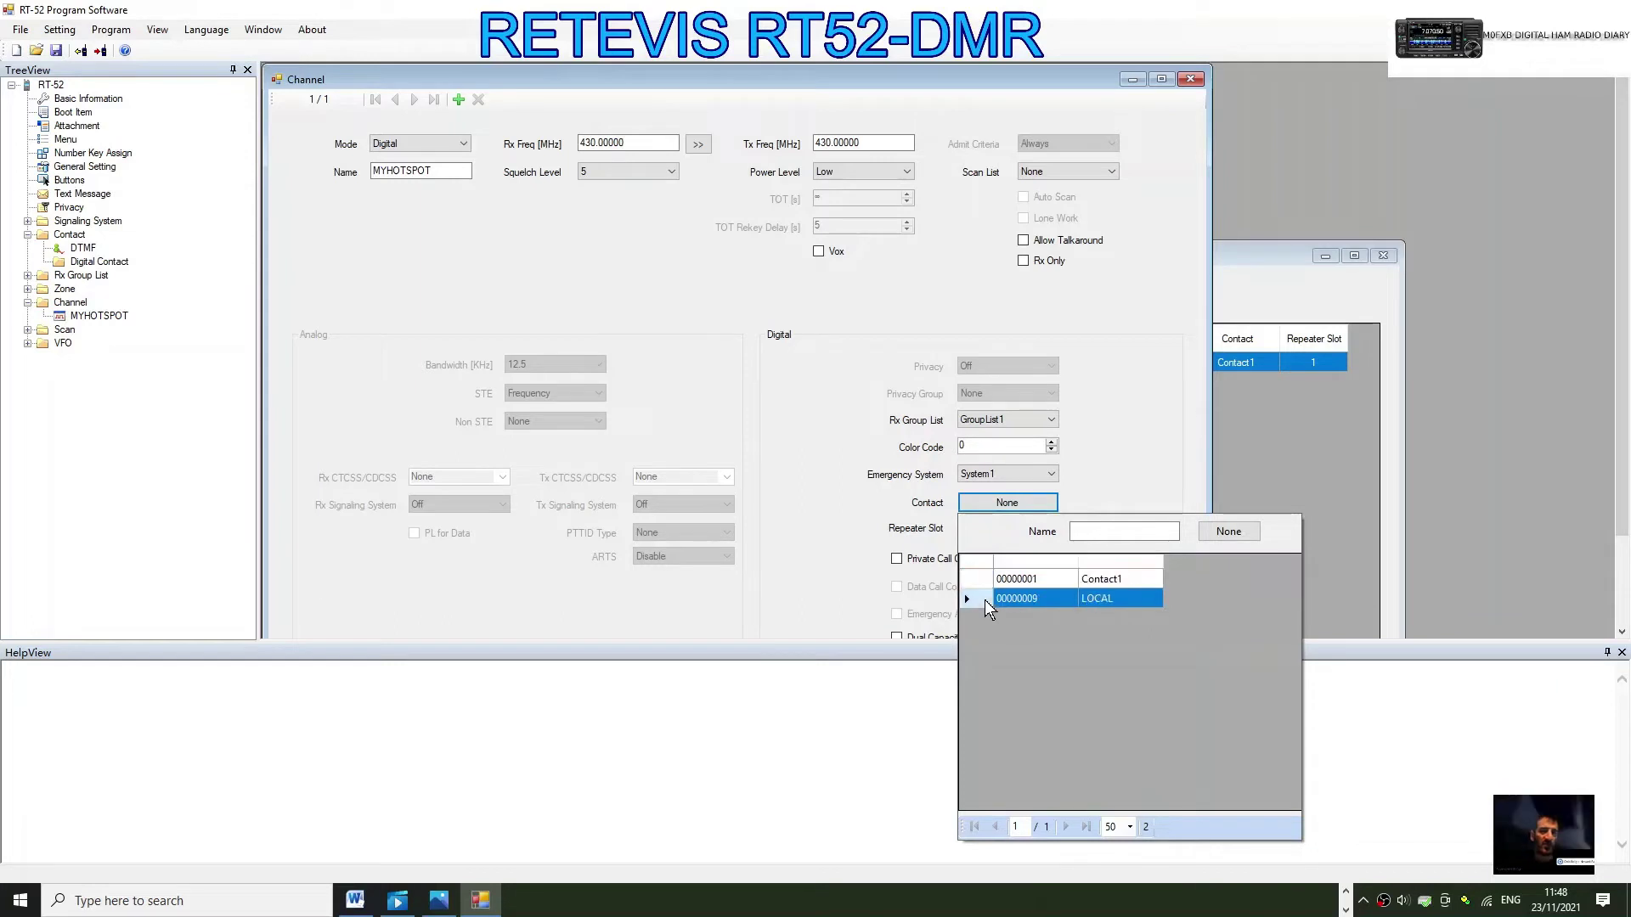
pyautogui.doubleClick(1101, 601)
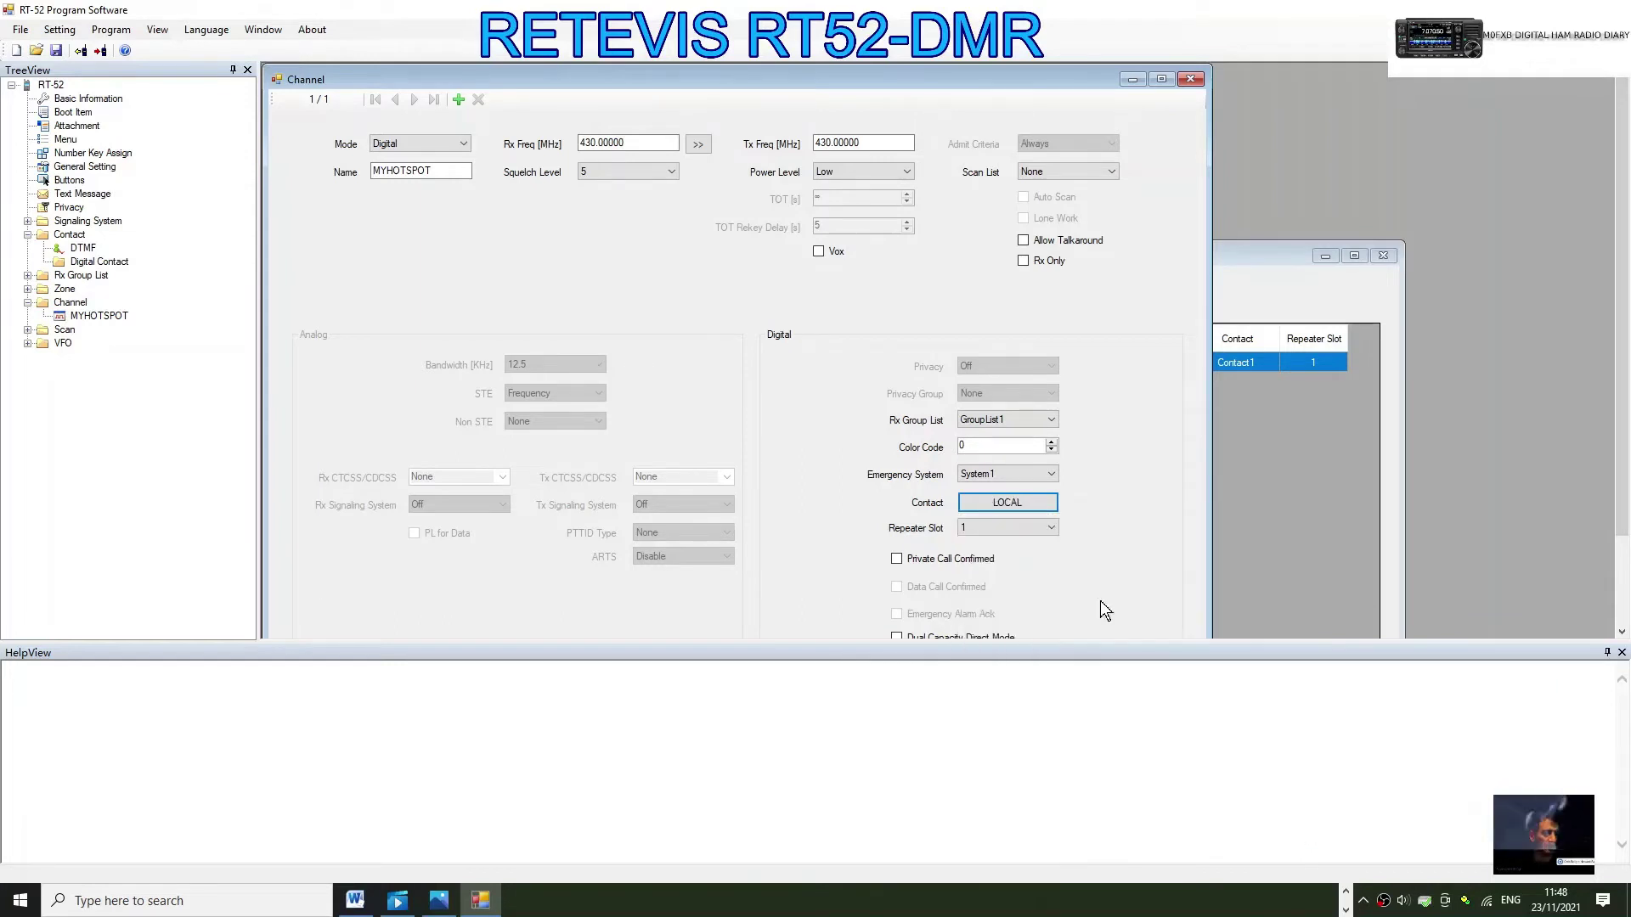
# Set repeater slot 2 and colour code 1 for MYHOTSPOT
pyautogui.click(1048, 526)
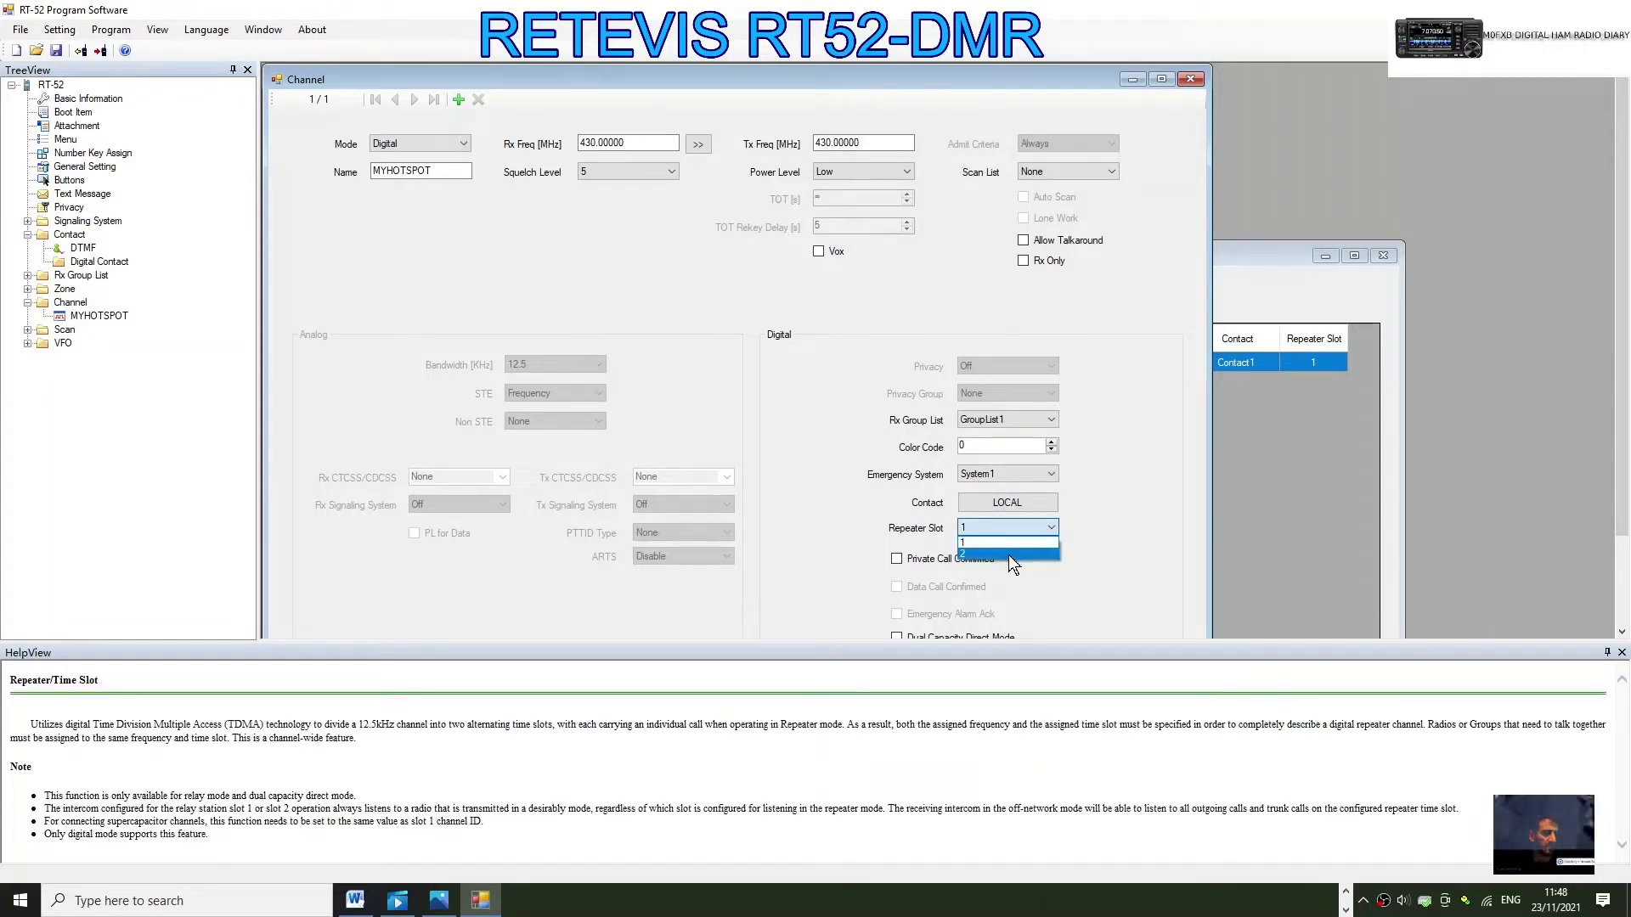
pyautogui.click(1010, 554)
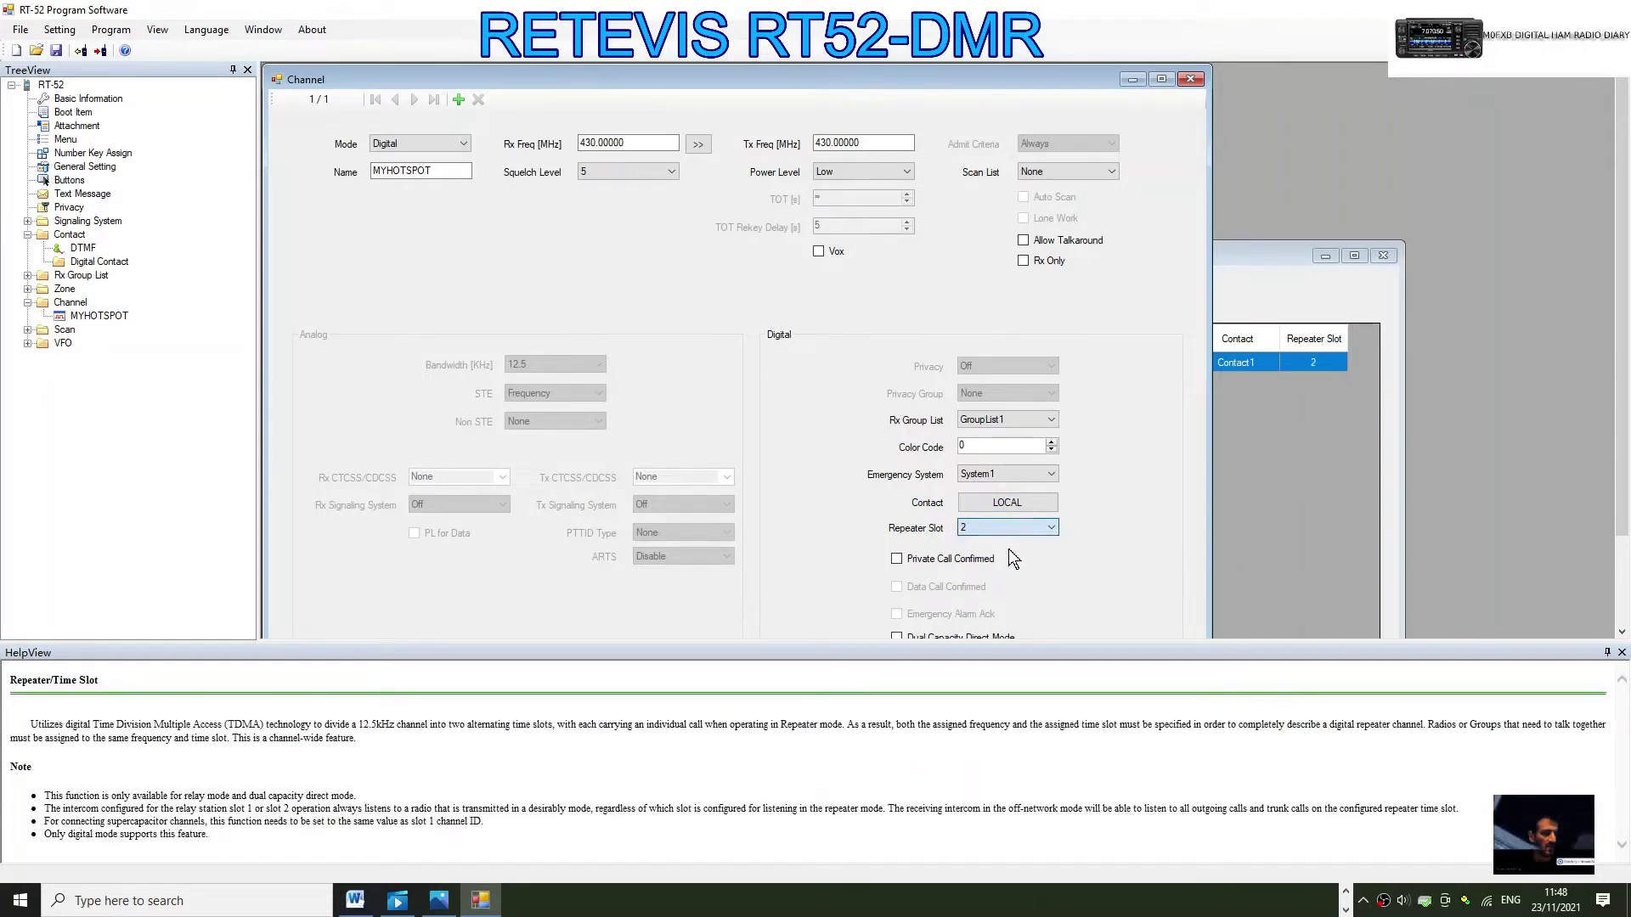
pyautogui.click(1052, 441)
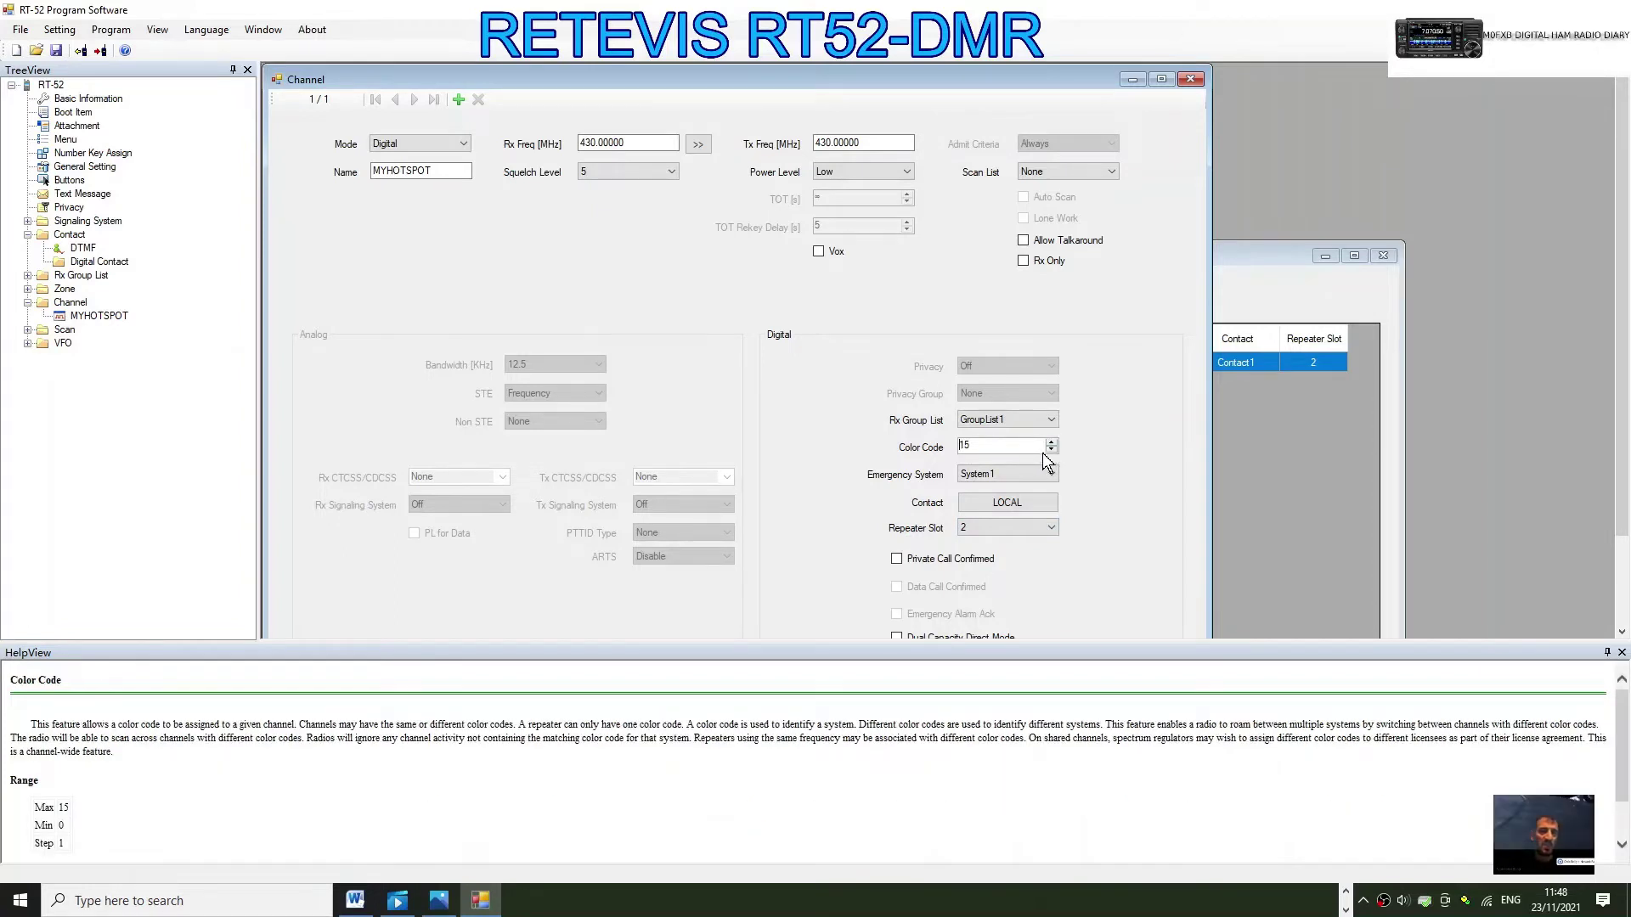
pyautogui.click(1051, 450)
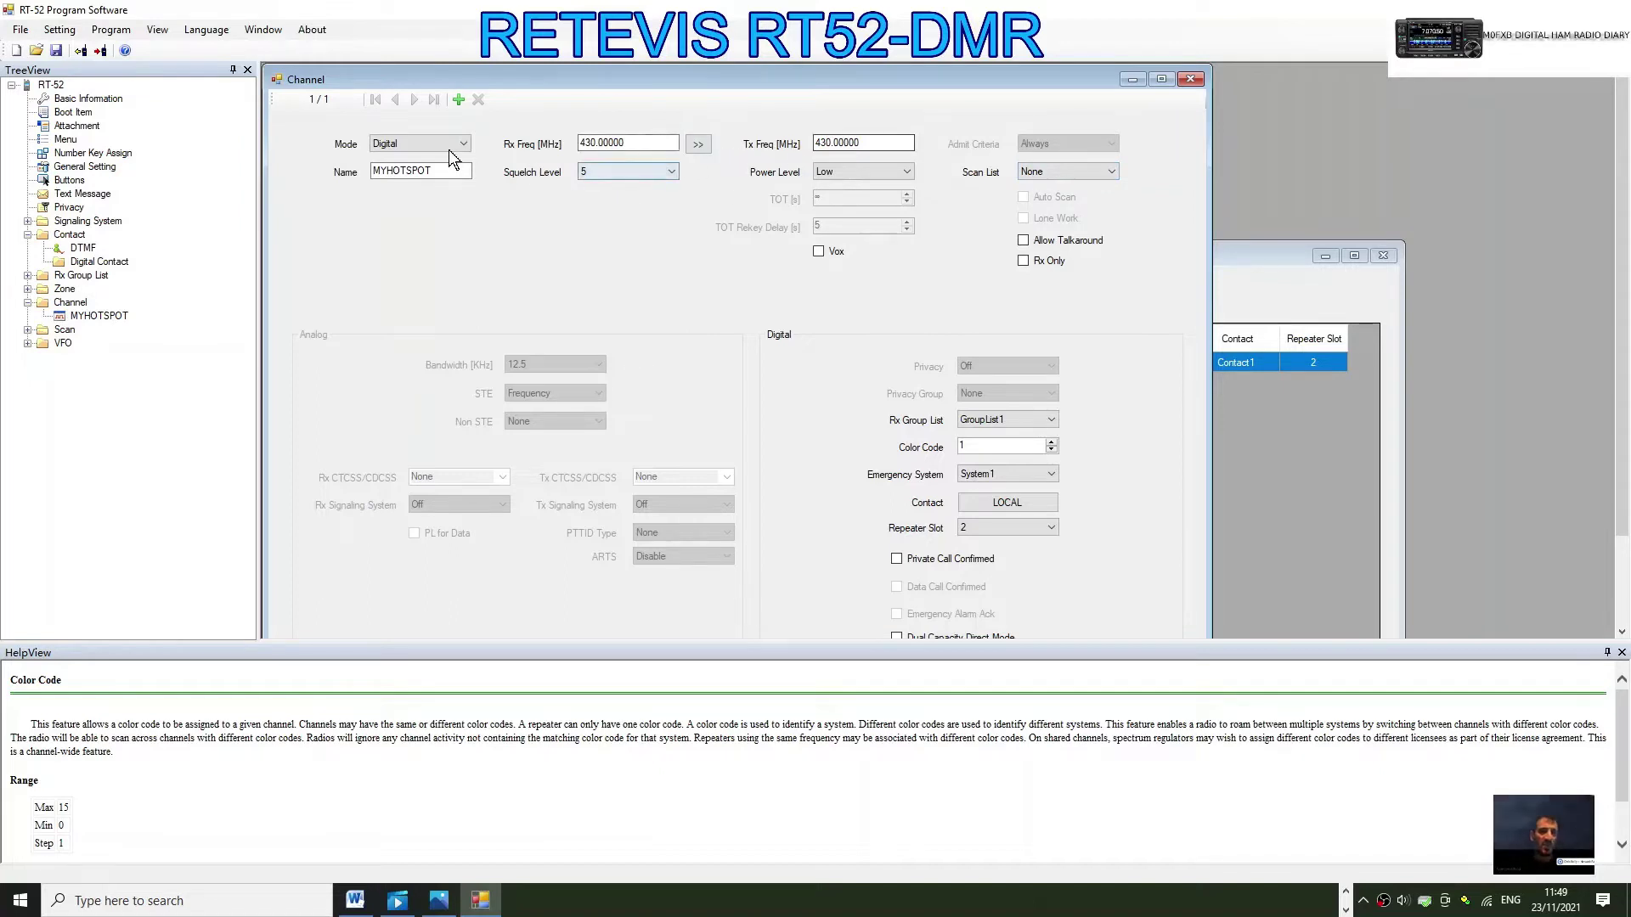
# Set MYHOTSPOT's squelch level to 1
pyautogui.click(674, 173)
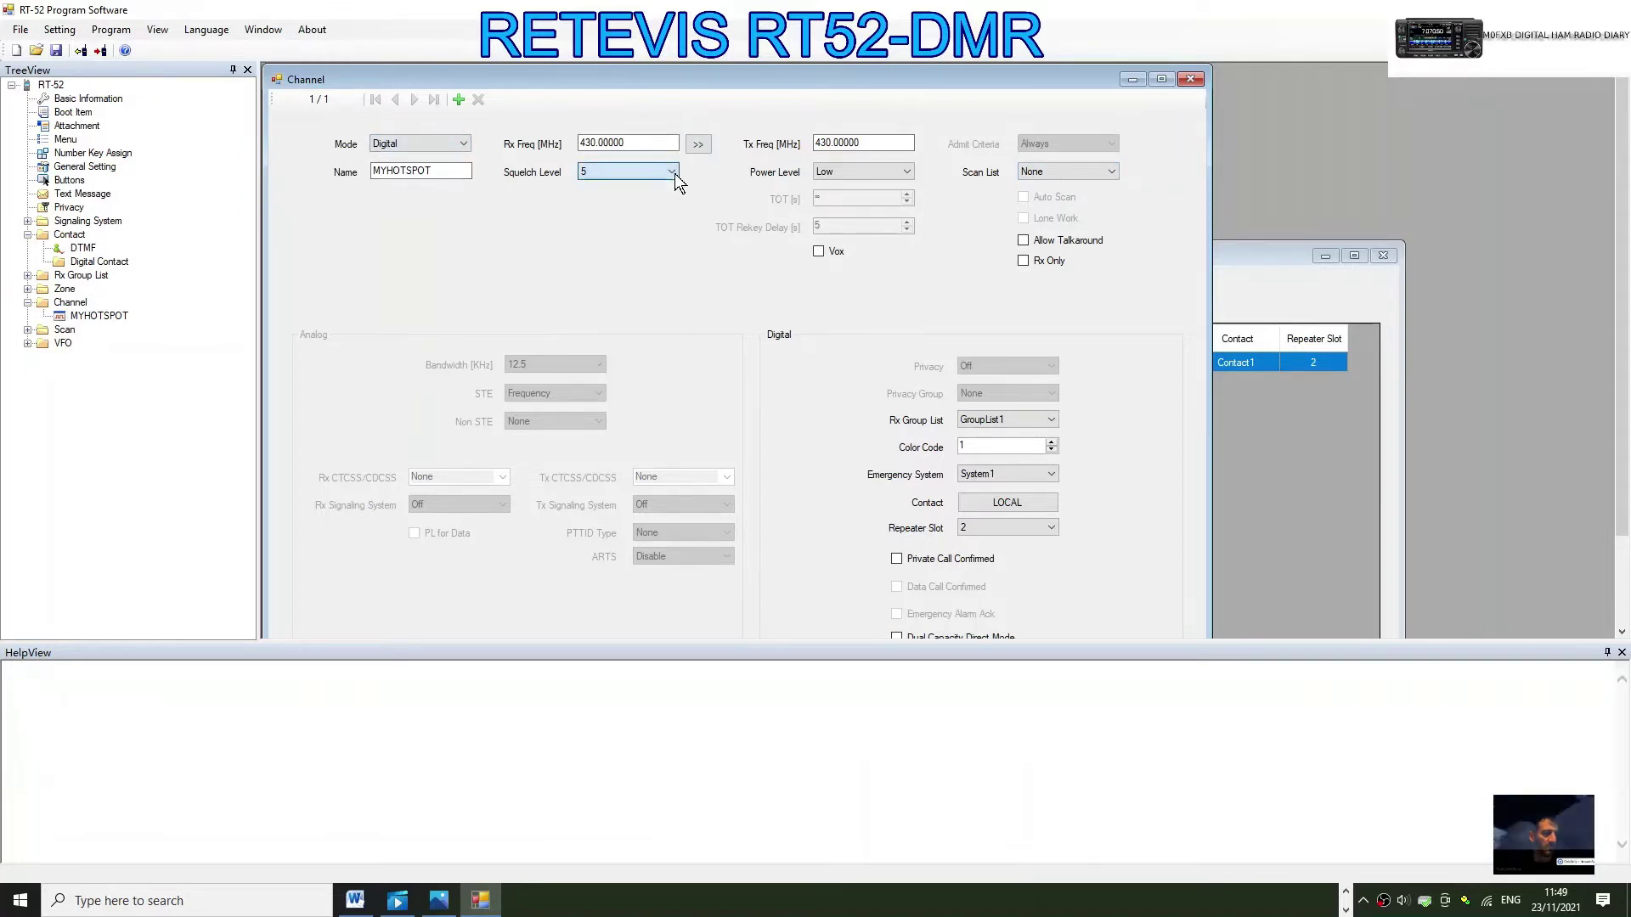
pyautogui.click(674, 173)
pyautogui.click(634, 202)
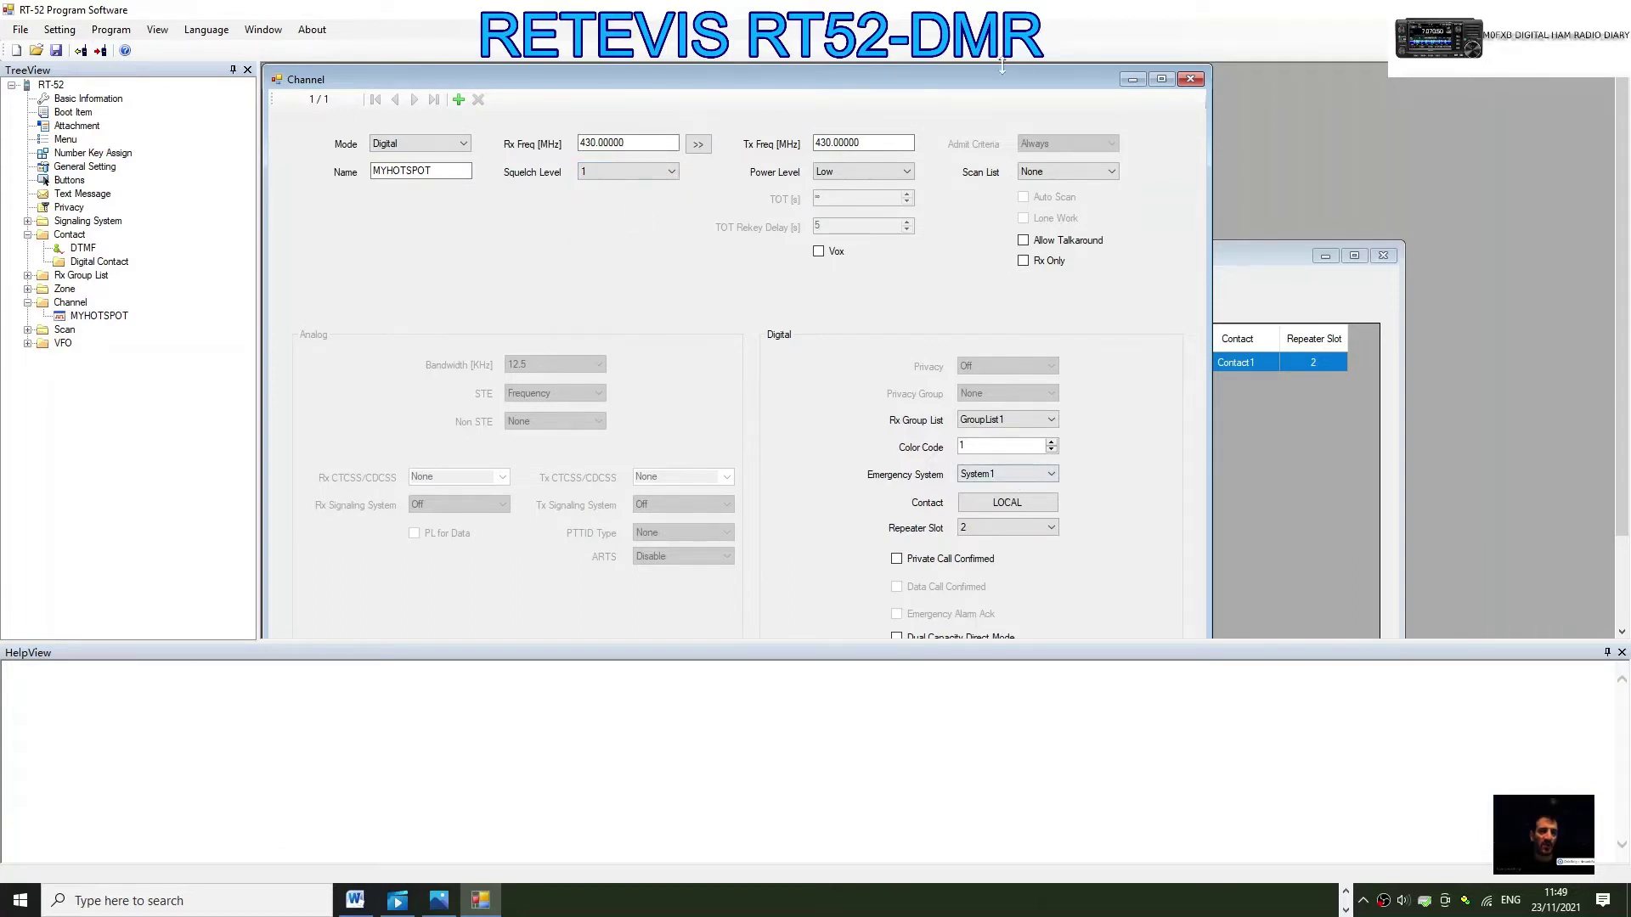
# Resize the channel editor to show all fields, then close it
pyautogui.moveTo(1001, 79); pyautogui.dragTo(1048, 111)
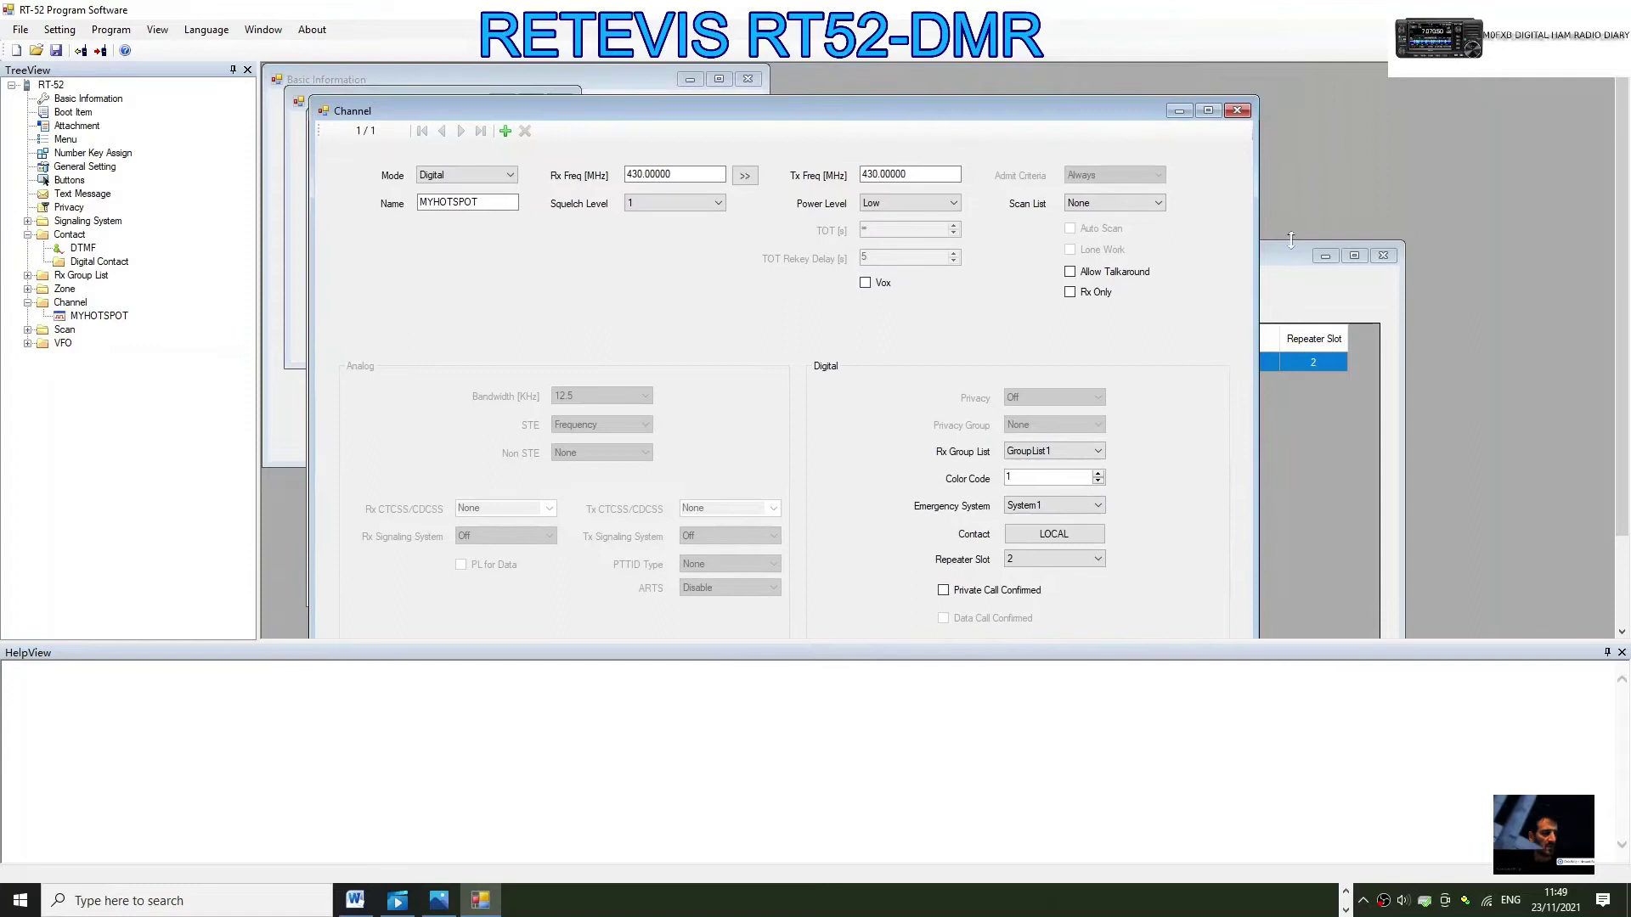
pyautogui.moveTo(1257, 240); pyautogui.dragTo(1085, 241)
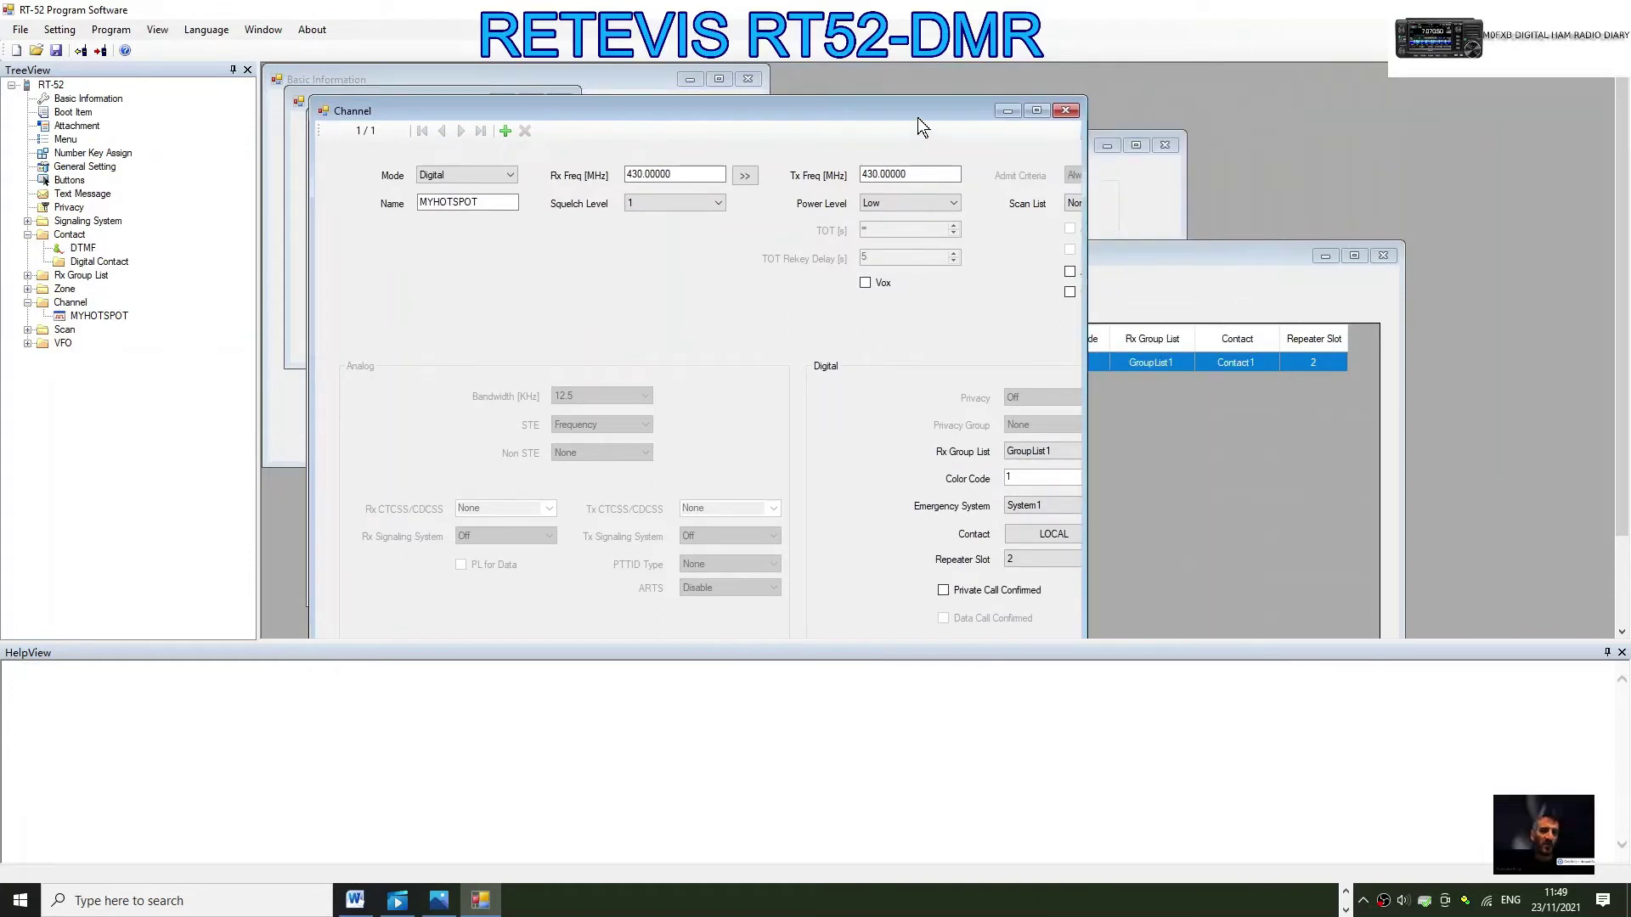
pyautogui.moveTo(917, 117); pyautogui.dragTo(918, 63)
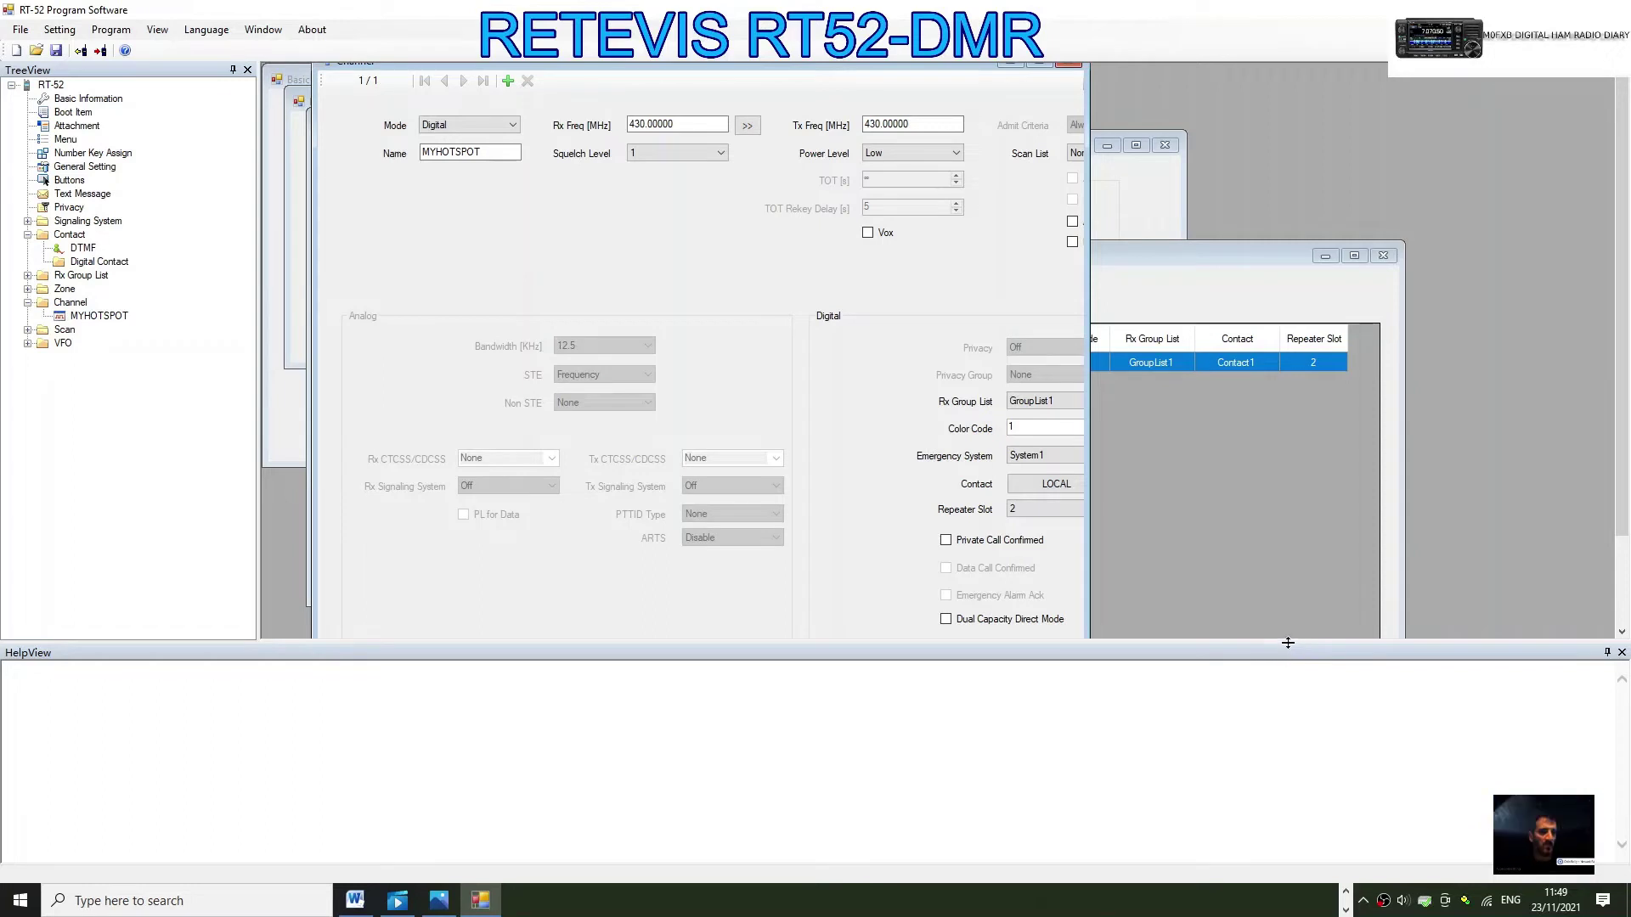
pyautogui.moveTo(1288, 647); pyautogui.dragTo(1285, 761)
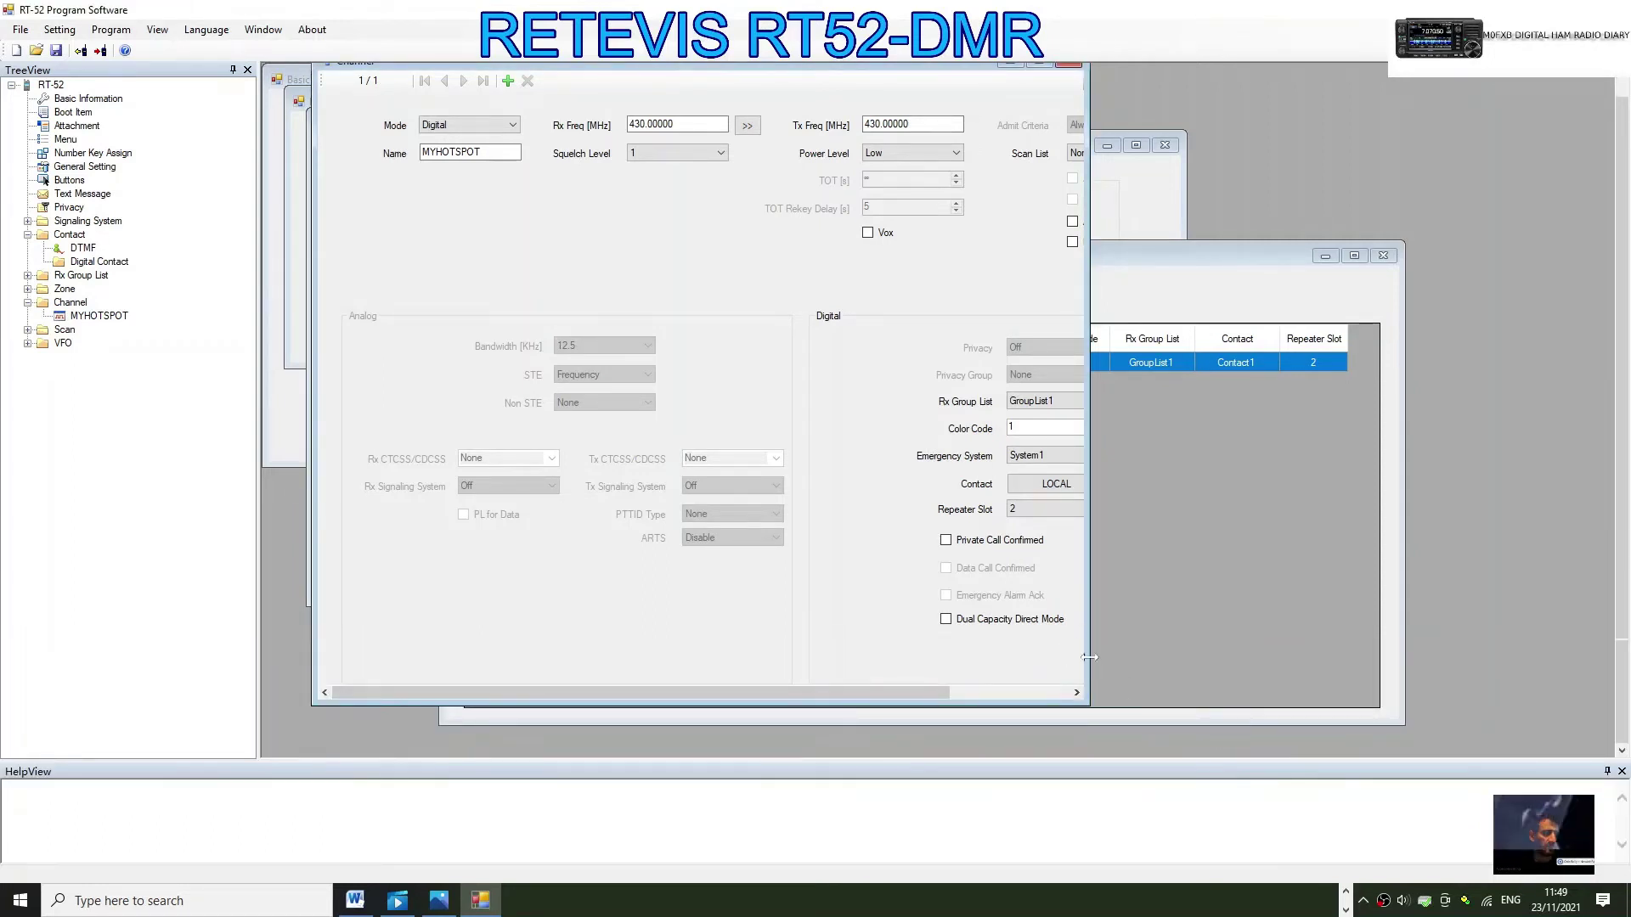
pyautogui.moveTo(1090, 656); pyautogui.dragTo(1315, 646)
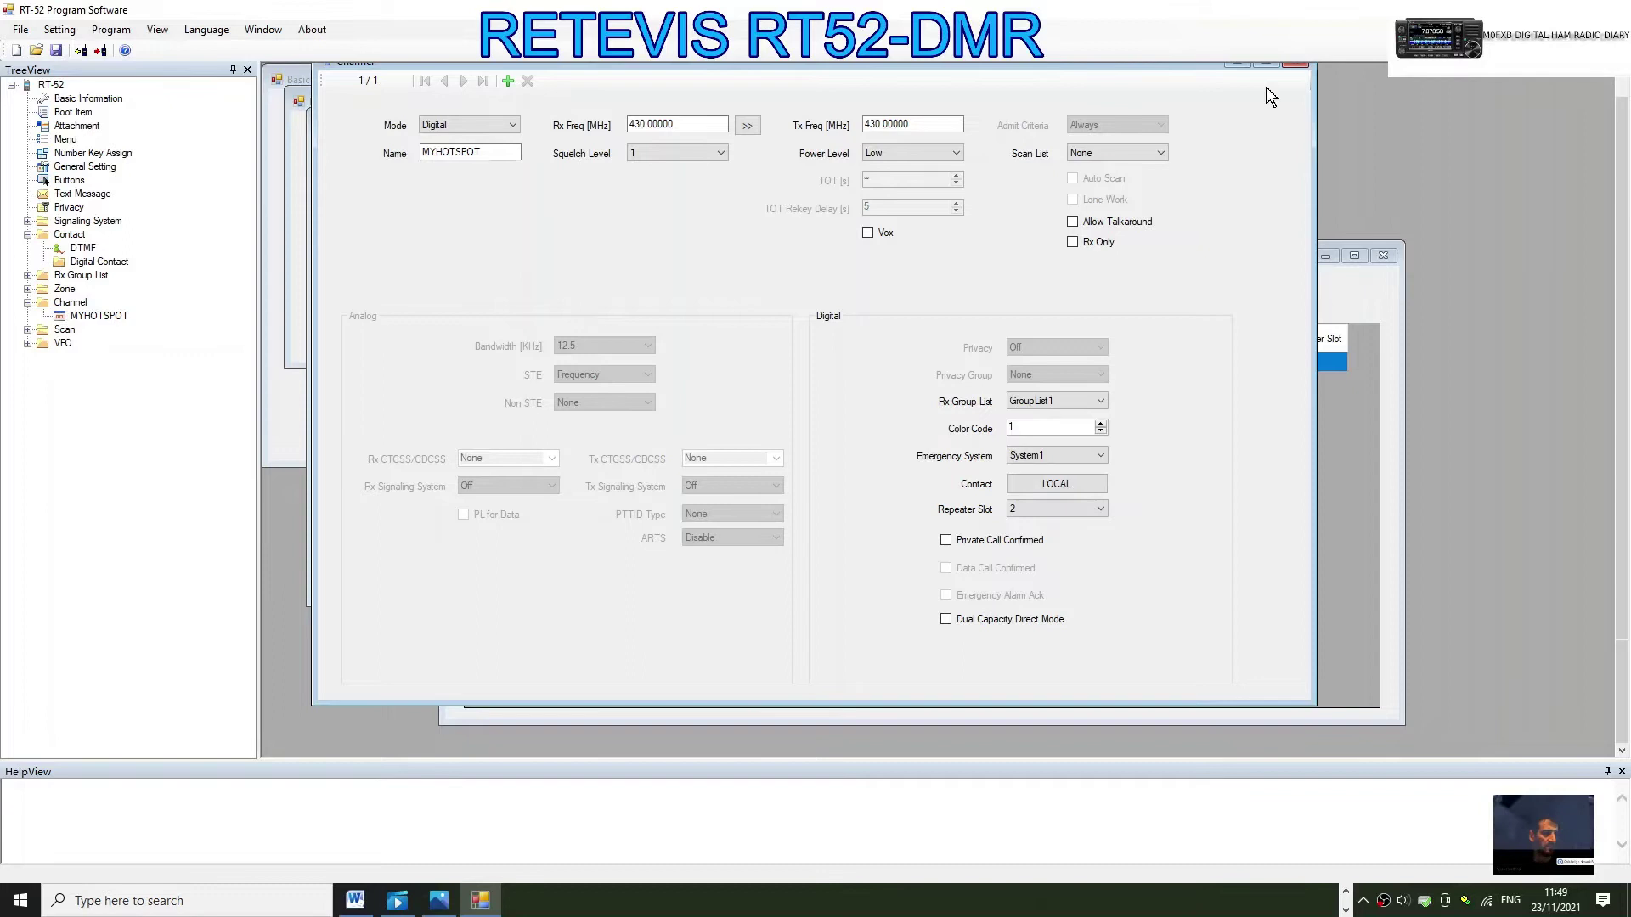
pyautogui.click(1295, 64)
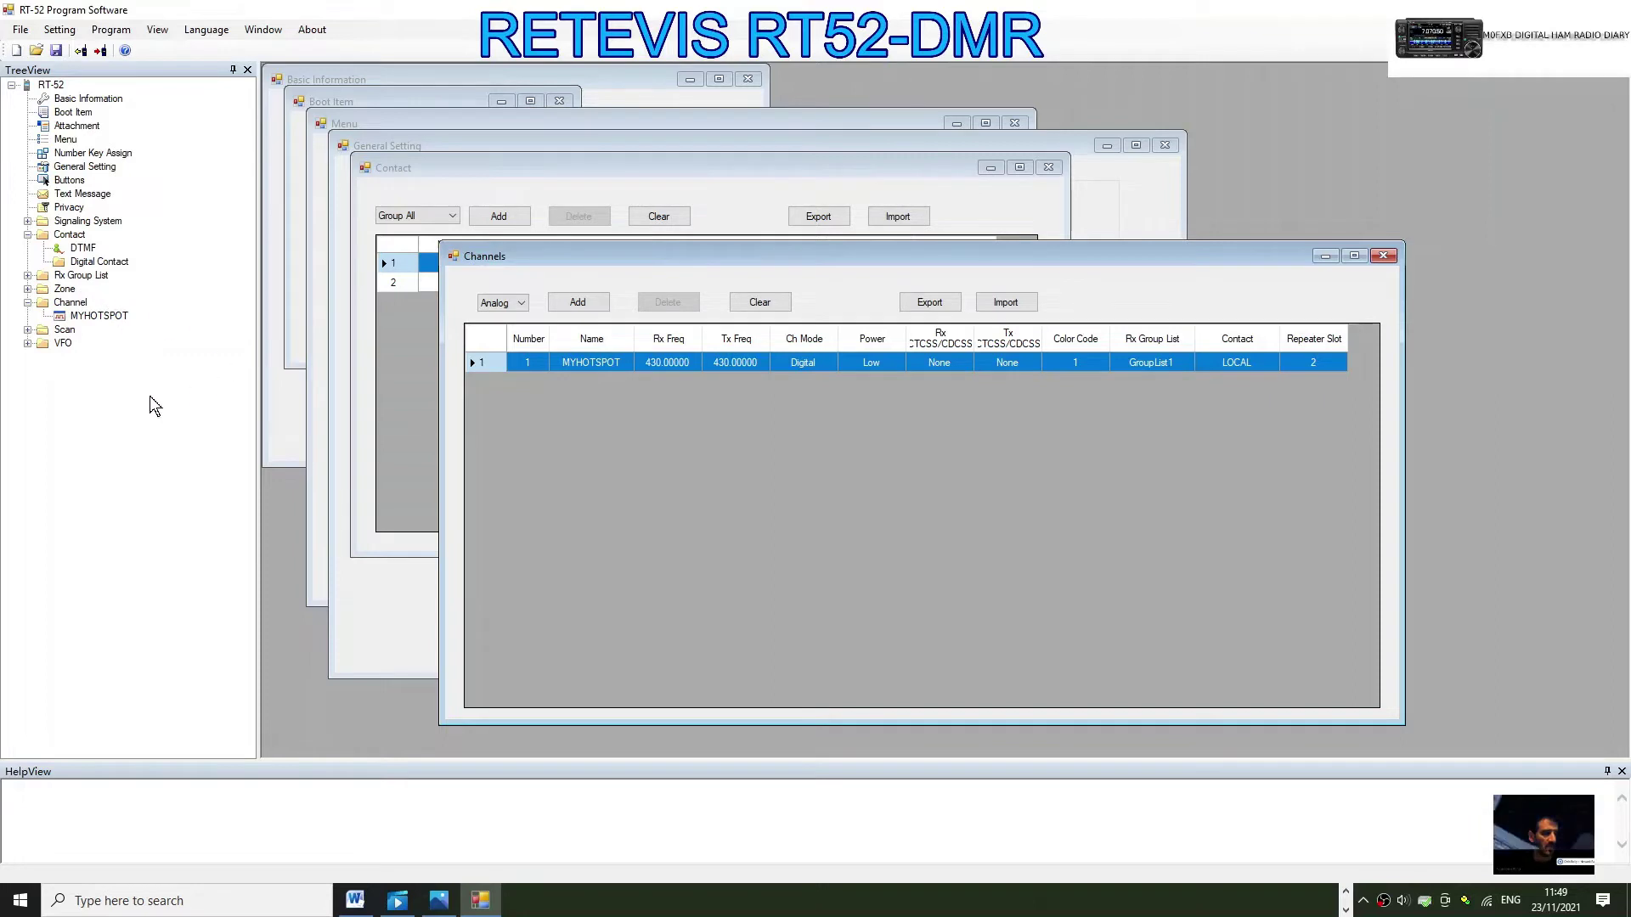
# Name Zone1 HOTSPOTS and check that MYHOTSPOT is its member channel
pyautogui.doubleClick(68, 289)
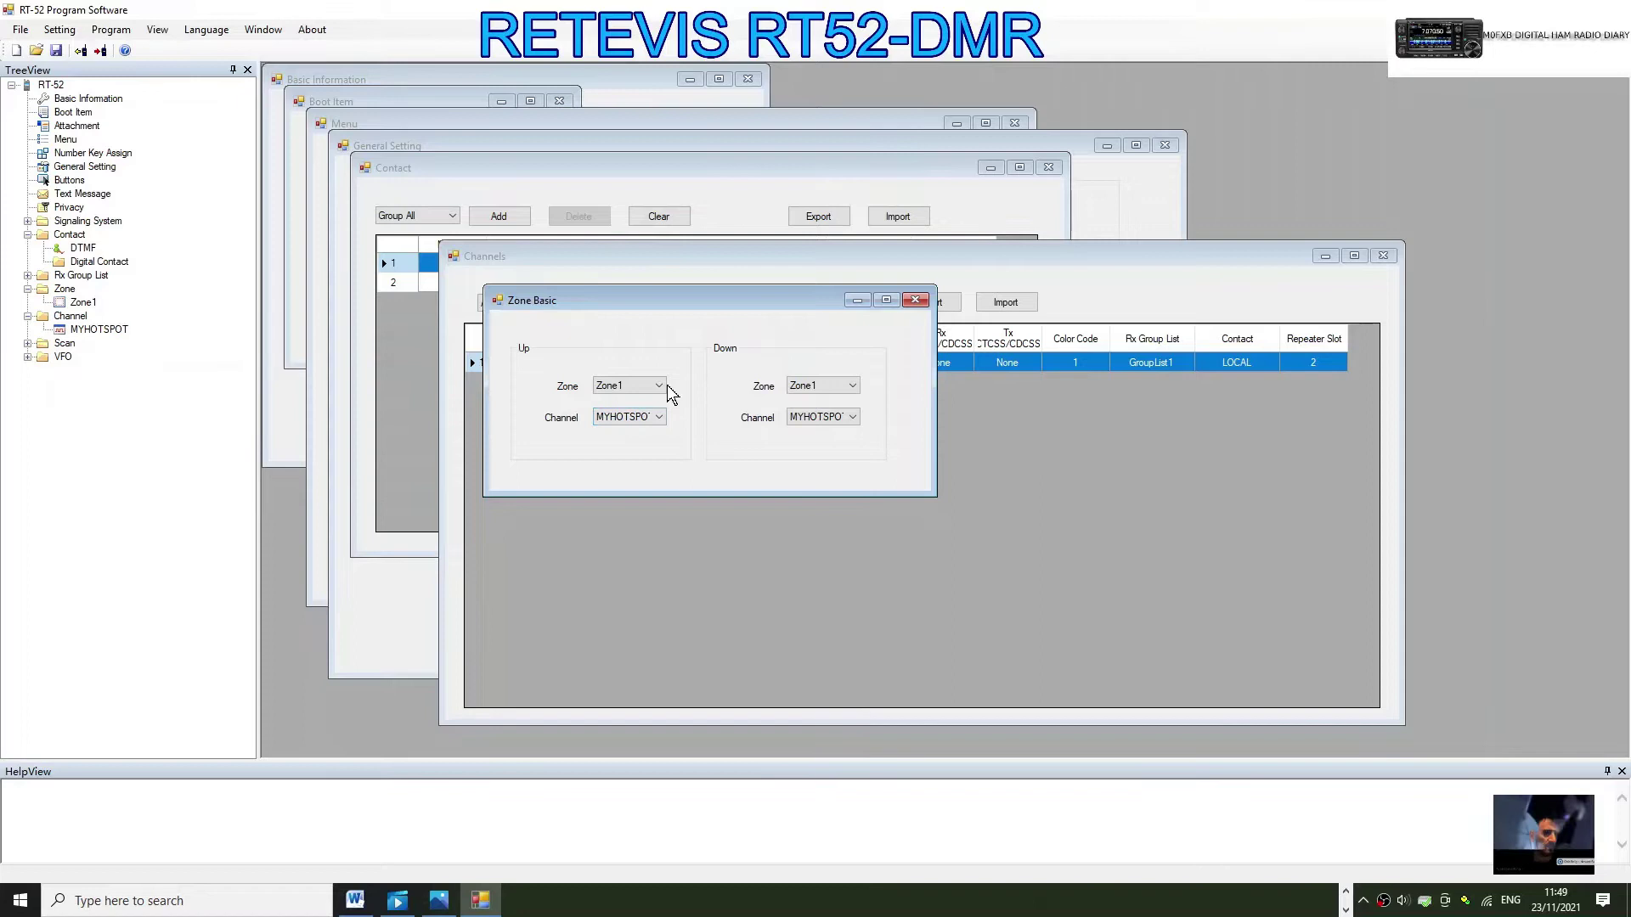
pyautogui.doubleClick(83, 303)
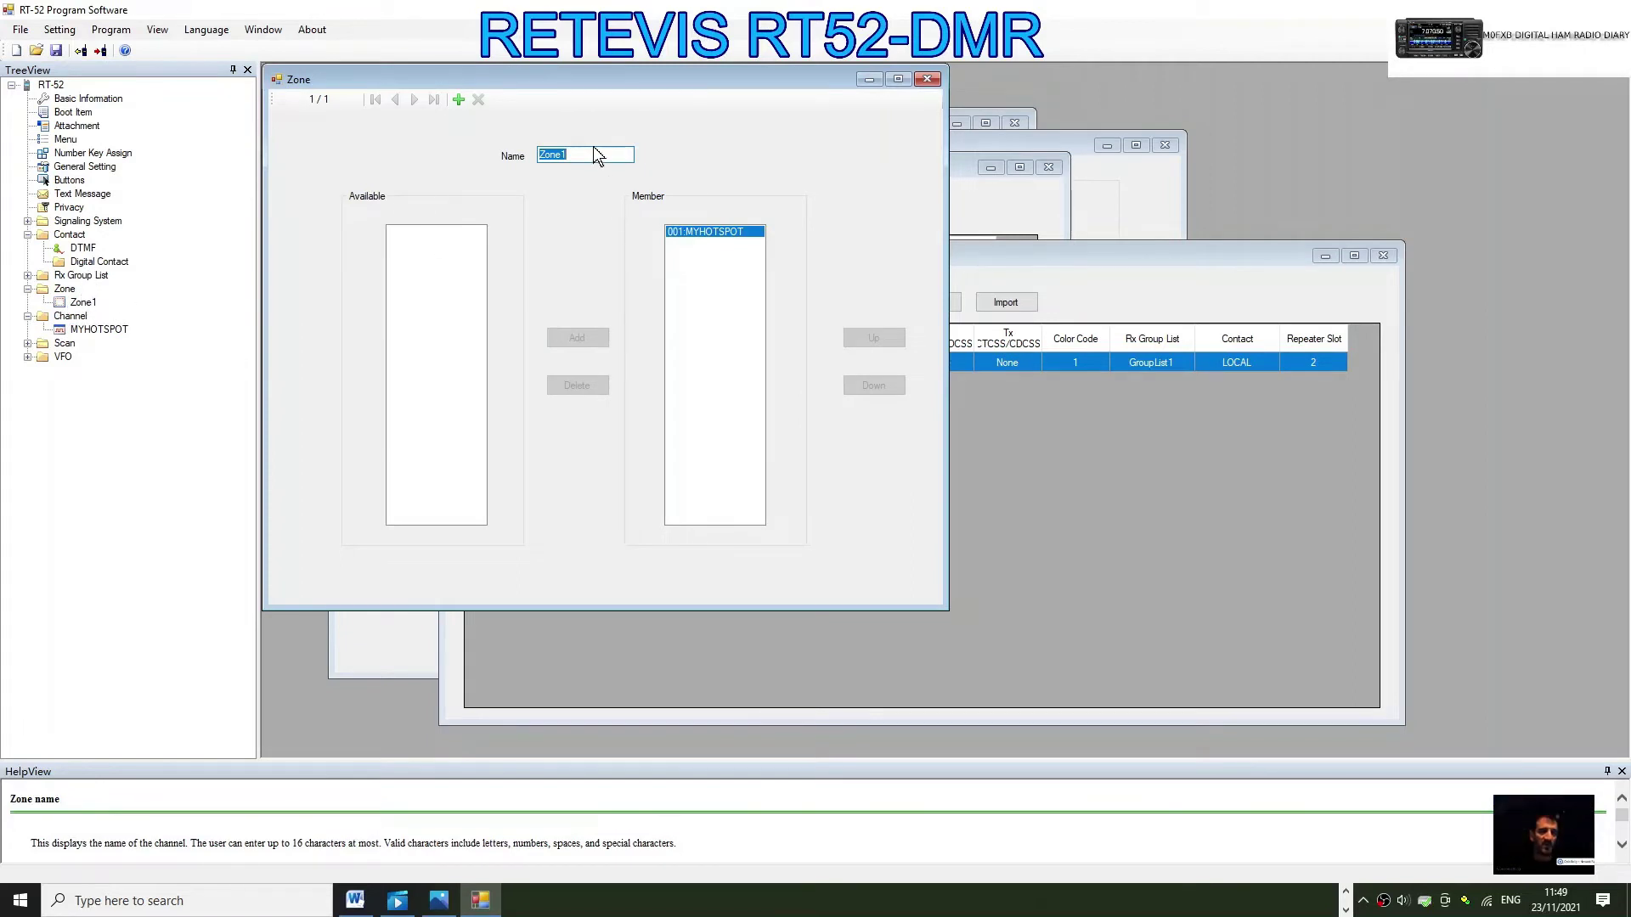
pyautogui.write('HO')
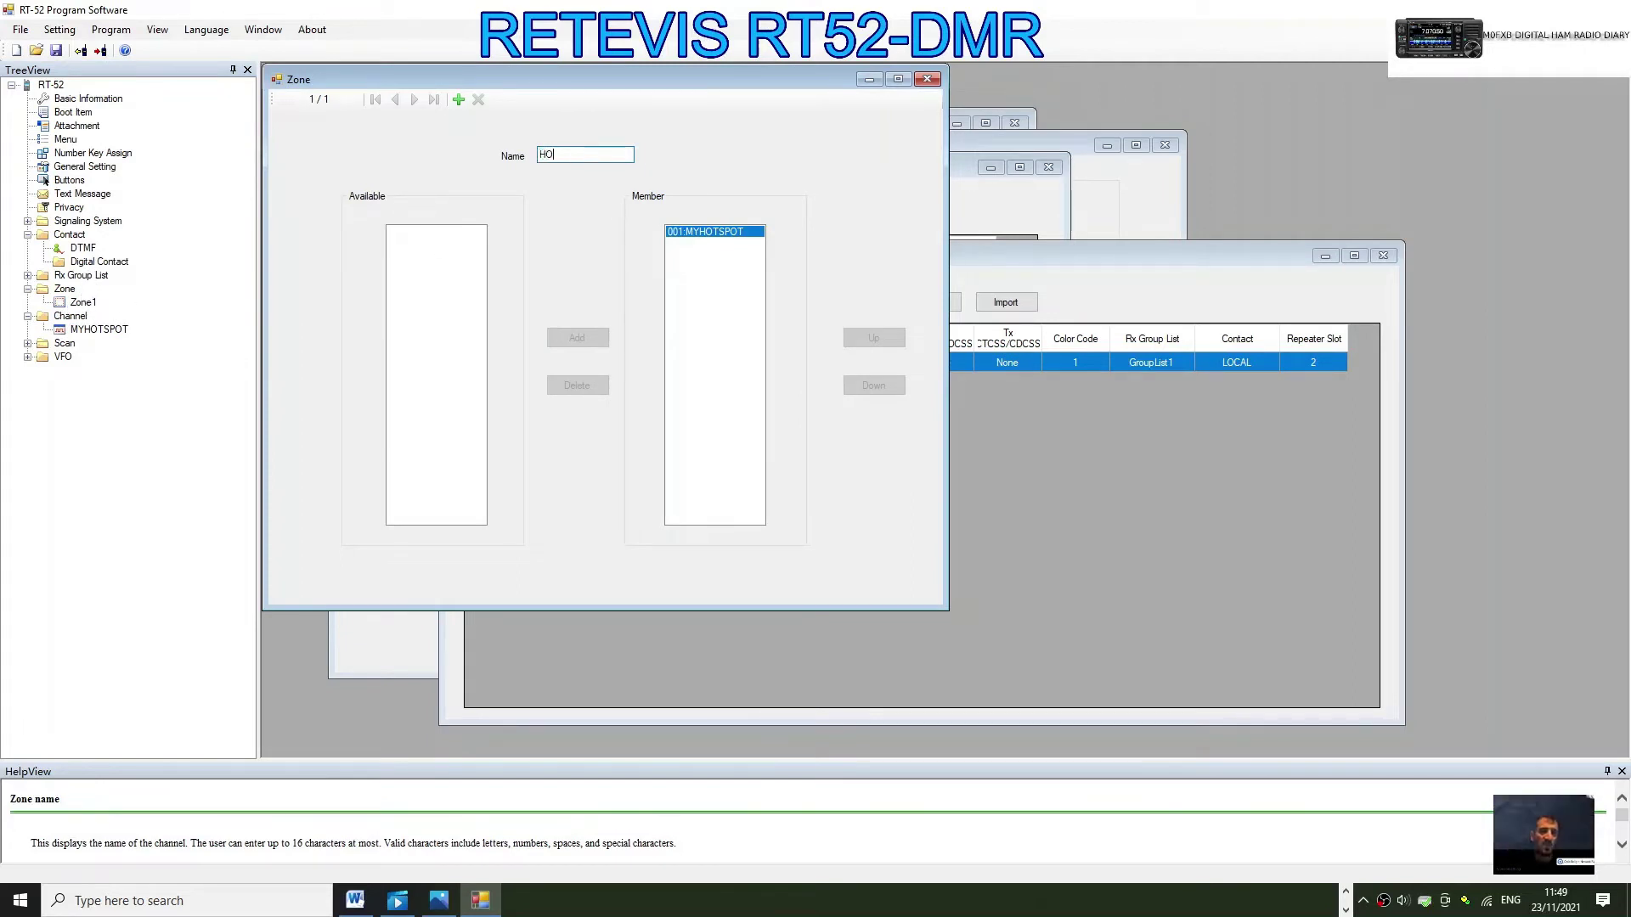
pyautogui.write('TSPOTS')
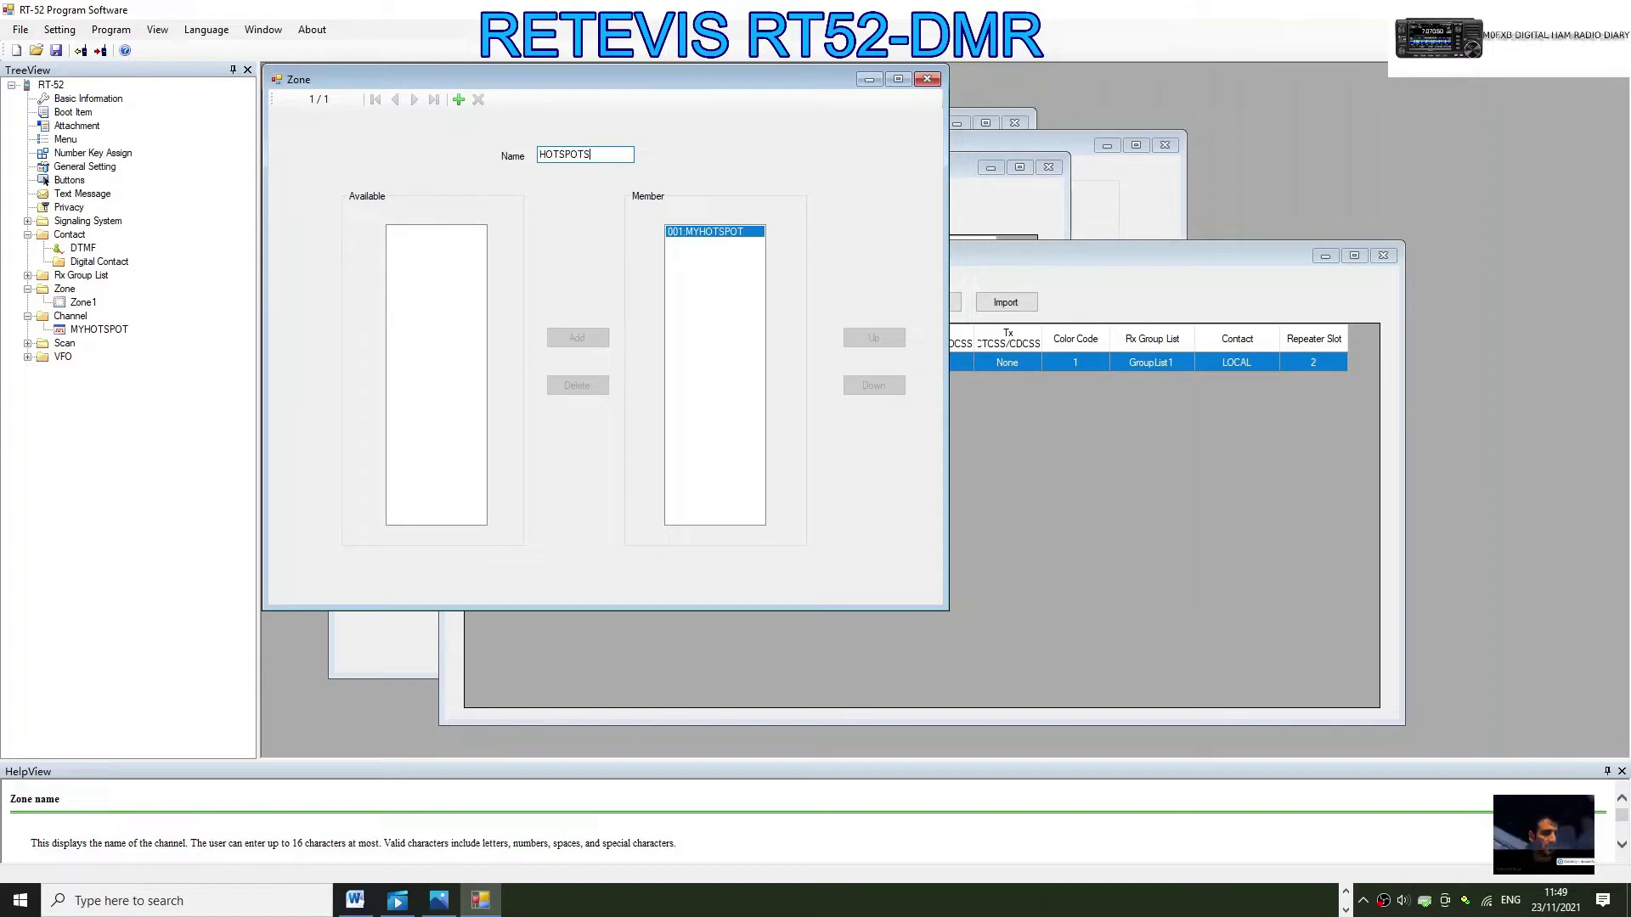
pyautogui.click(438, 246)
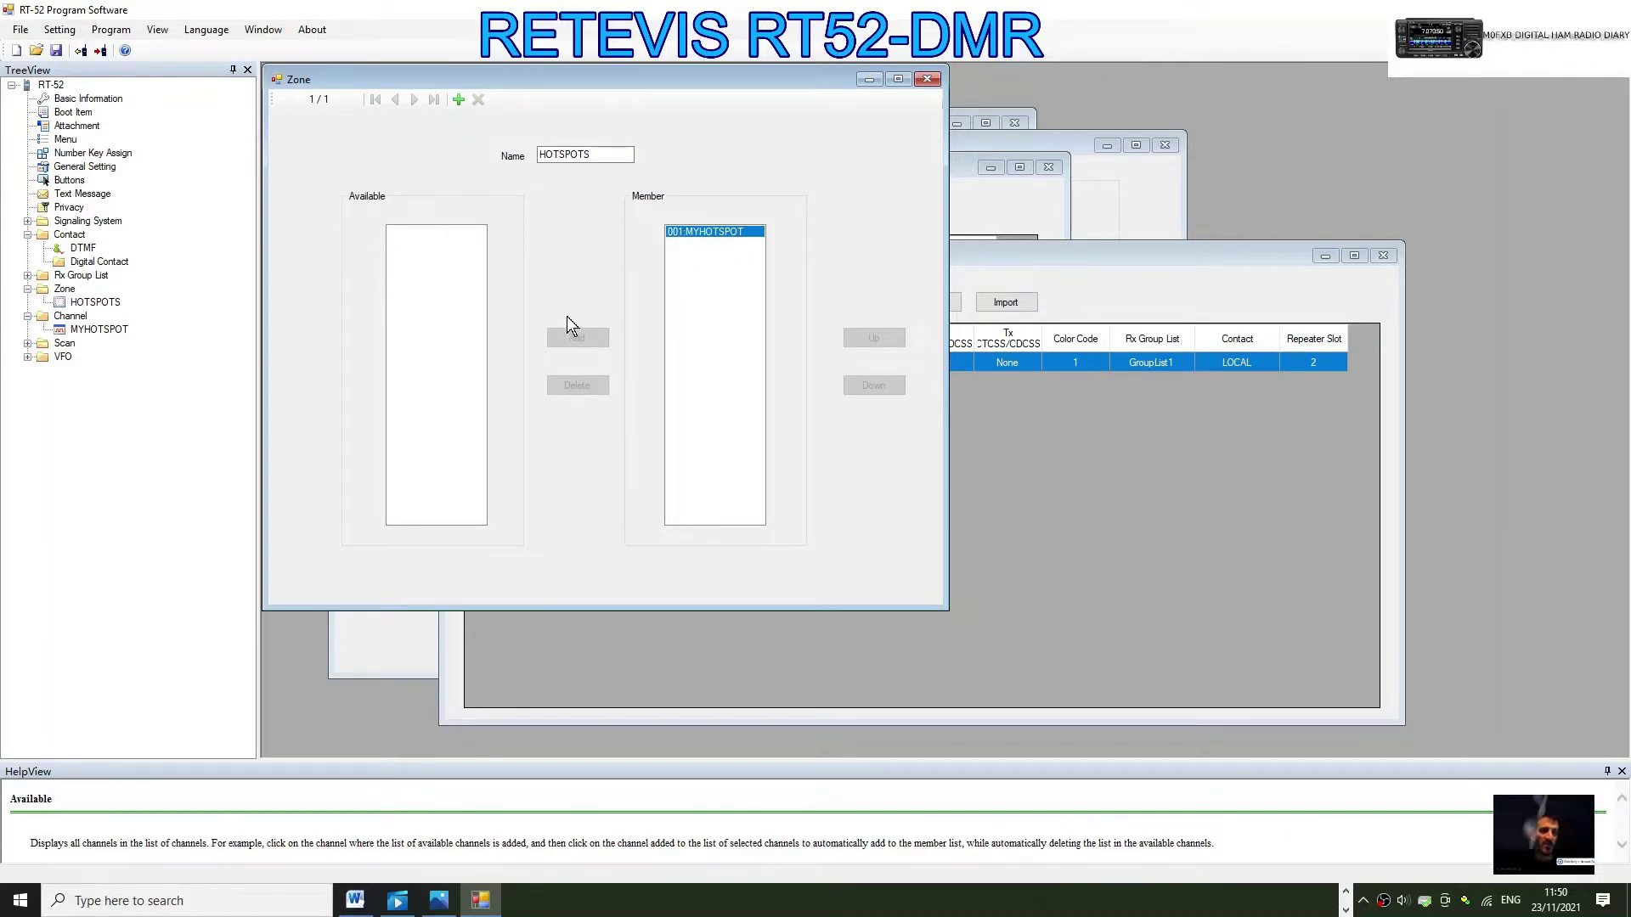
pyautogui.click(723, 238)
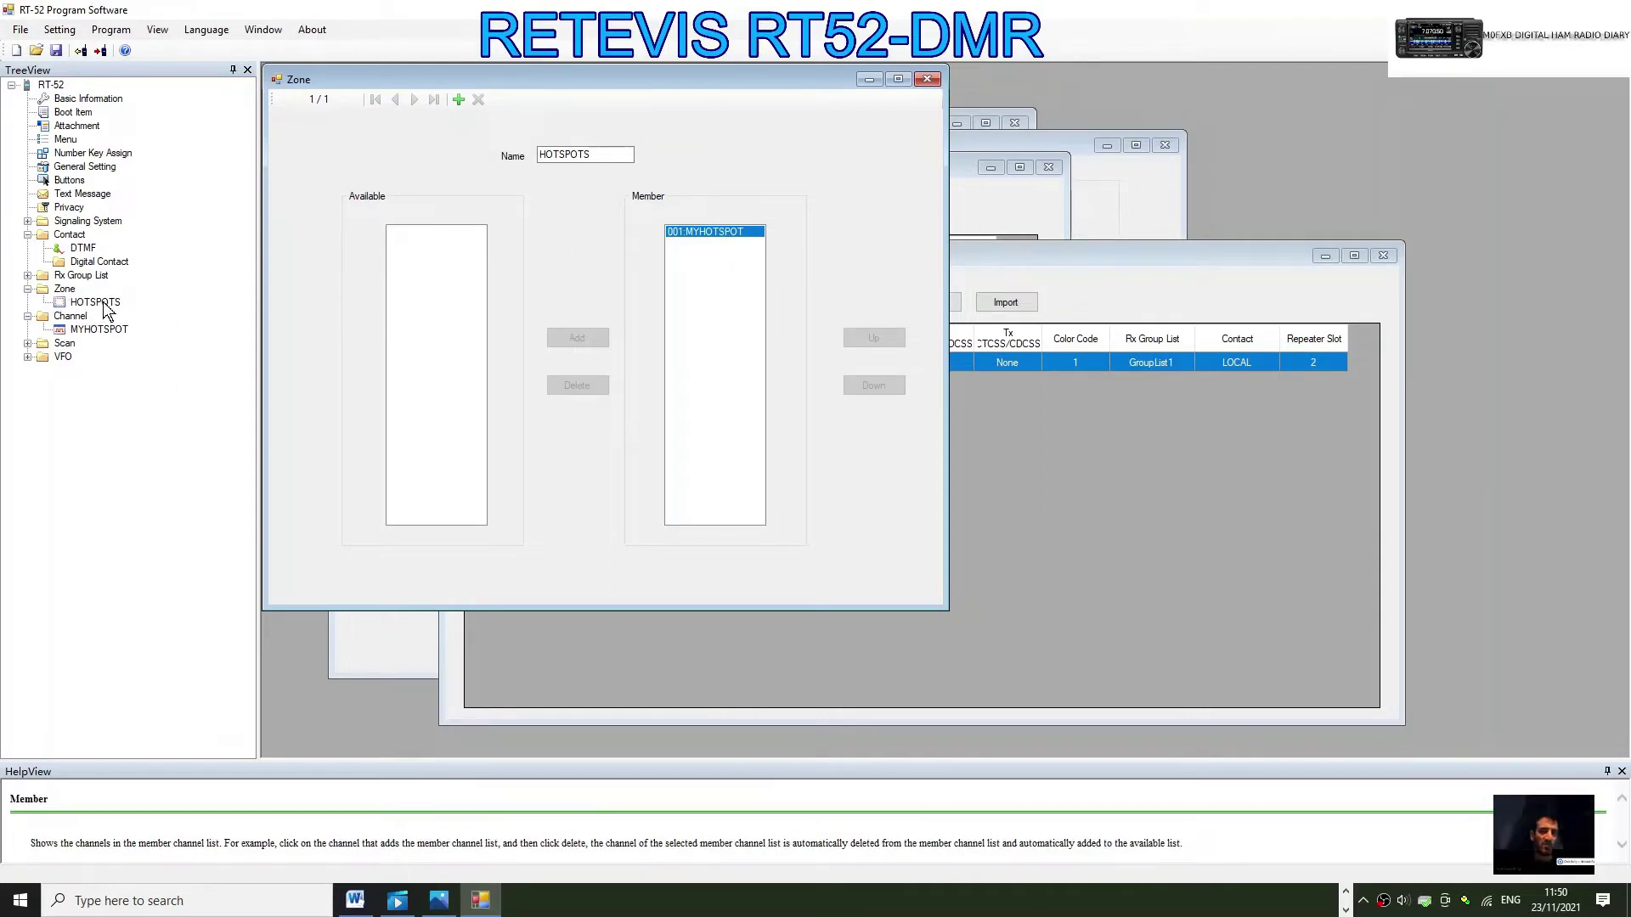
# Add a second zone, Zone2, and rename it REPEATERS
pyautogui.rightClick(45, 297)
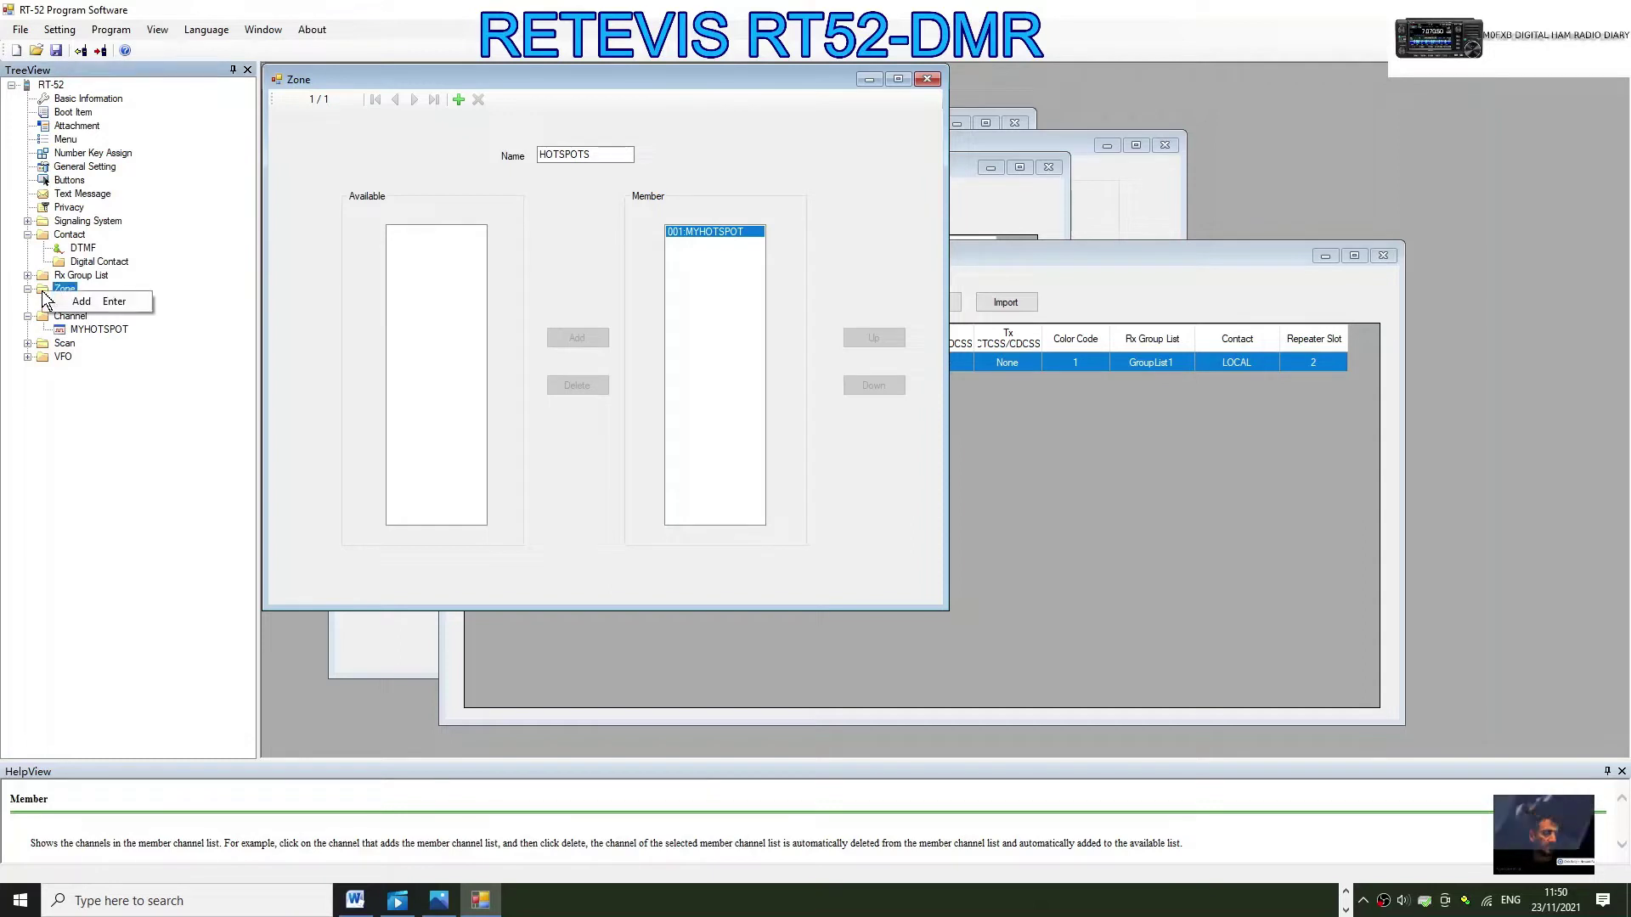
pyautogui.click(75, 307)
pyautogui.click(90, 318)
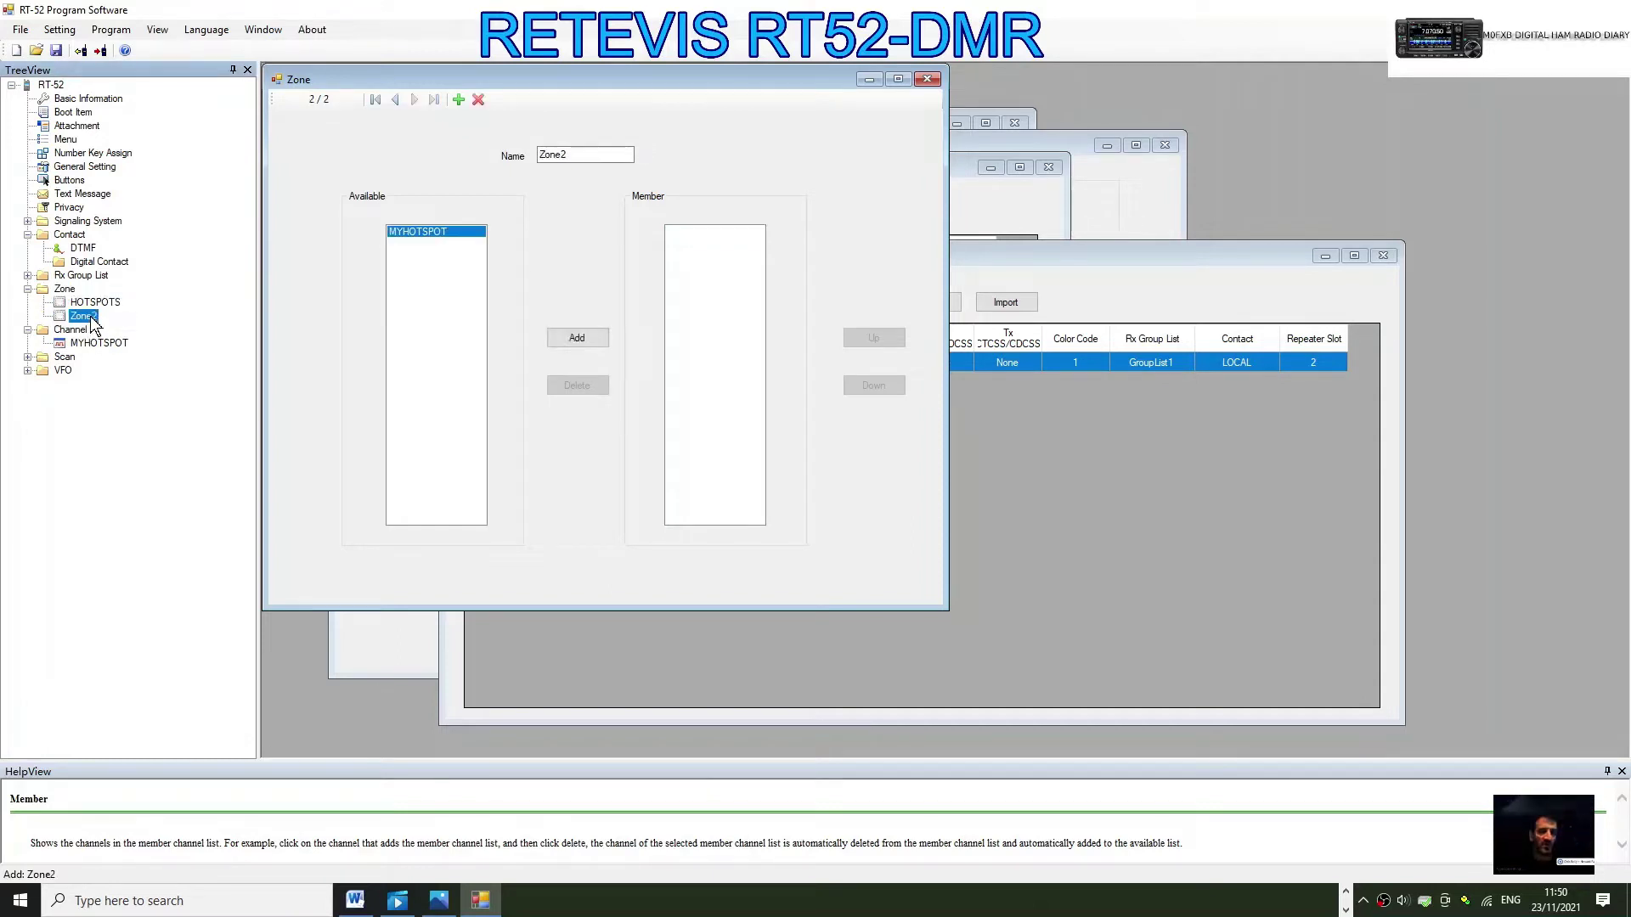
pyautogui.click(625, 154)
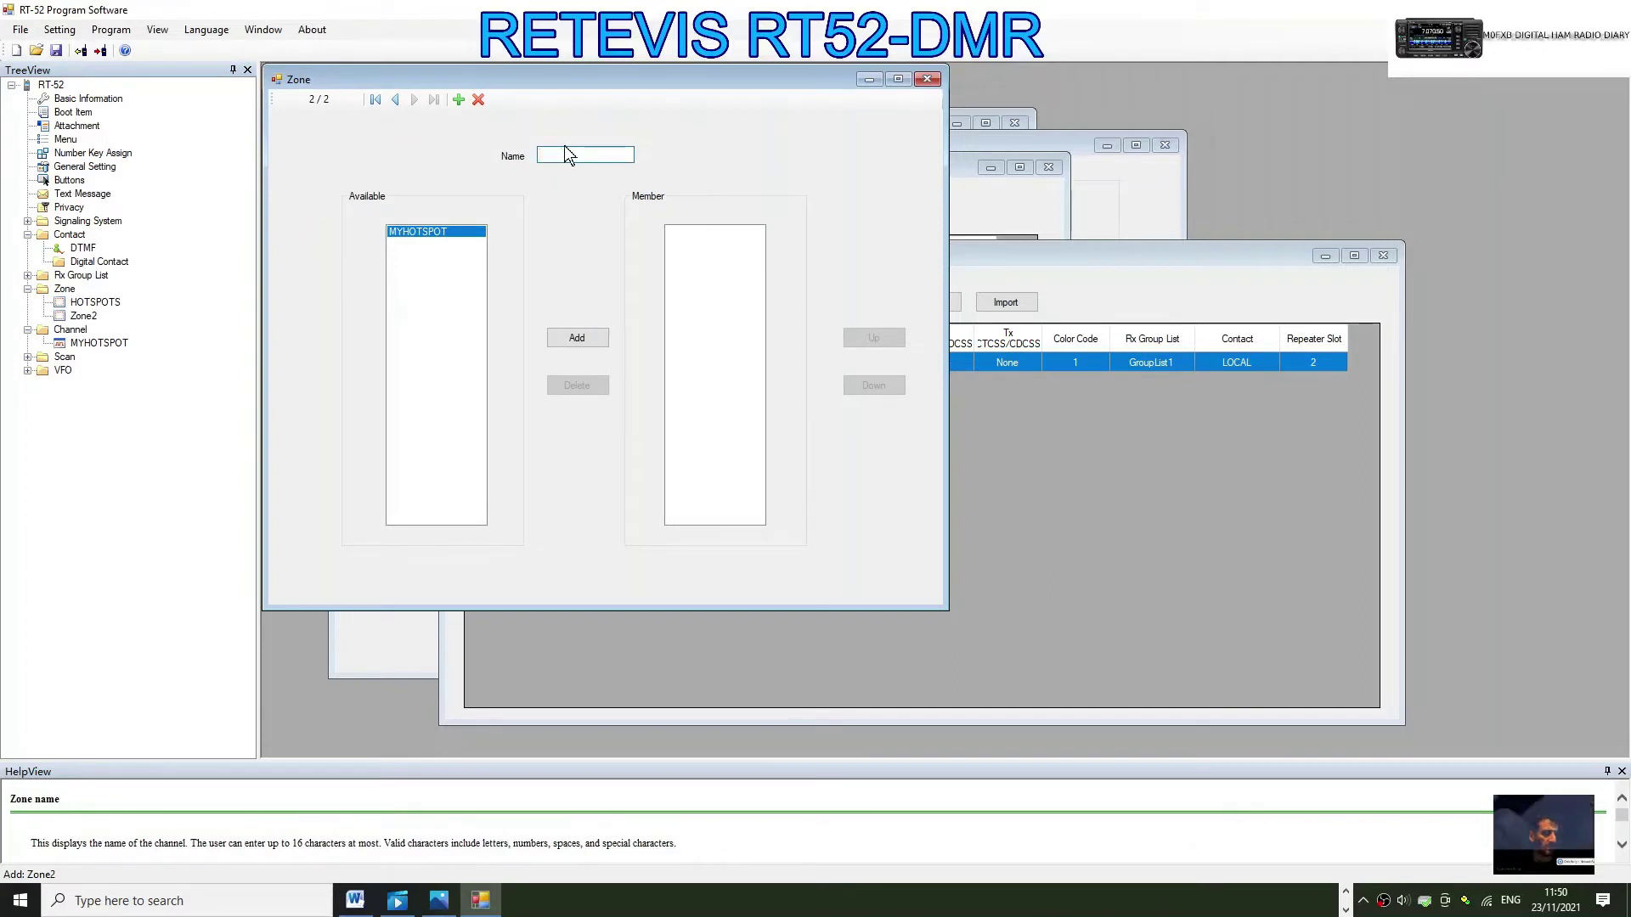
pyautogui.write('REPEATERS')
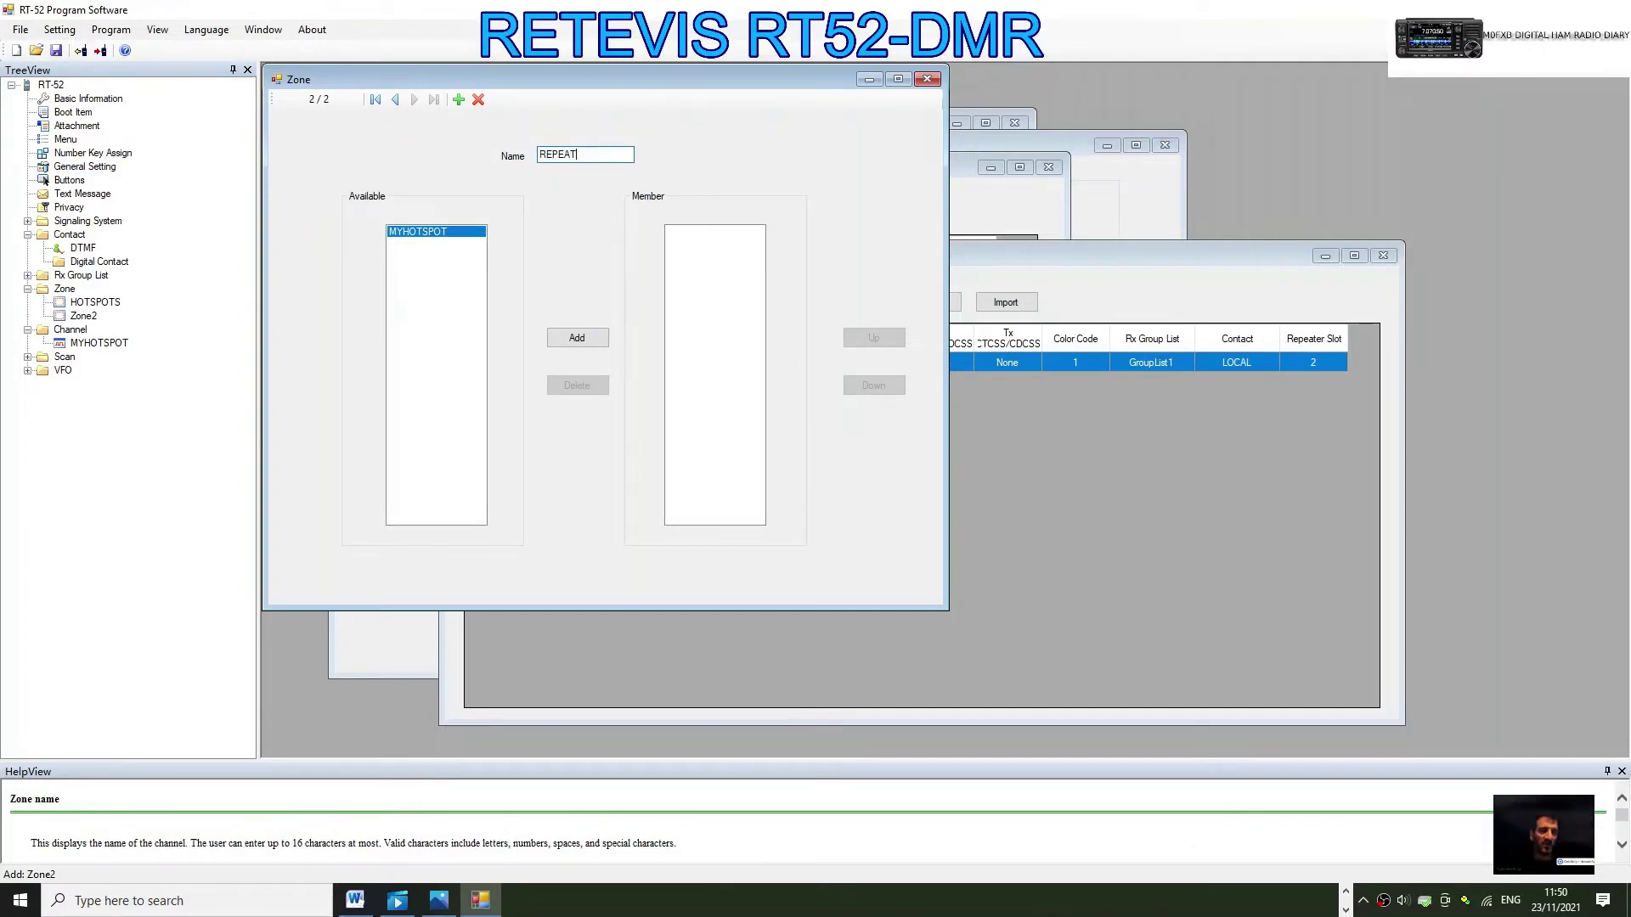
pyautogui.click(604, 247)
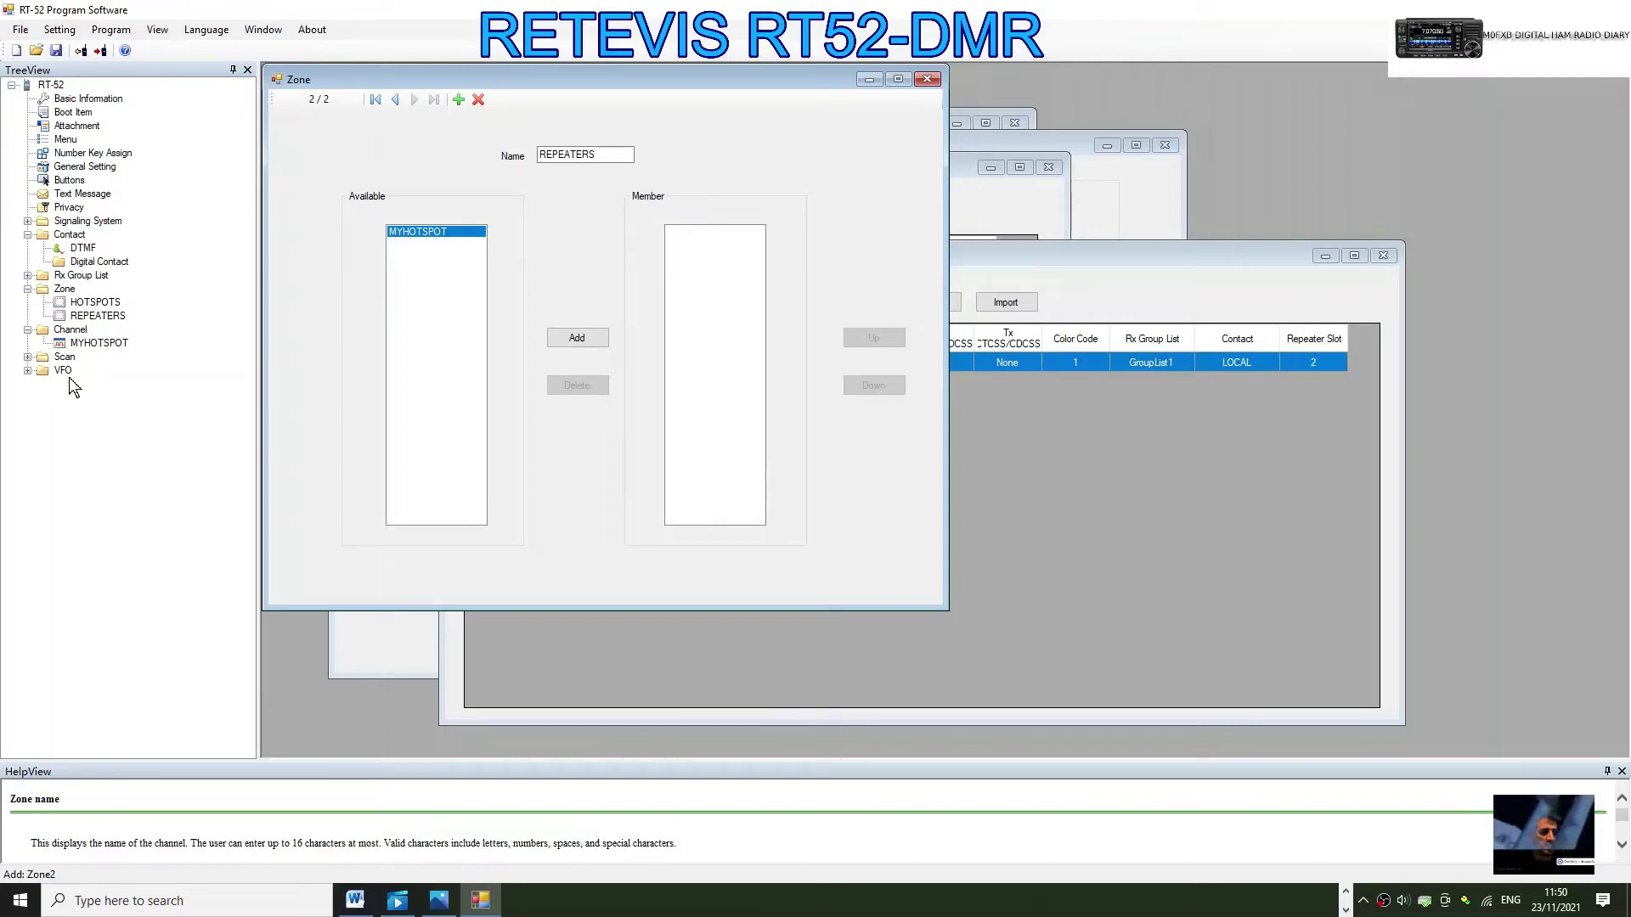
# Add Channel2, name it GB3WR and set its receive frequency to 145.6000
pyautogui.click(70, 330)
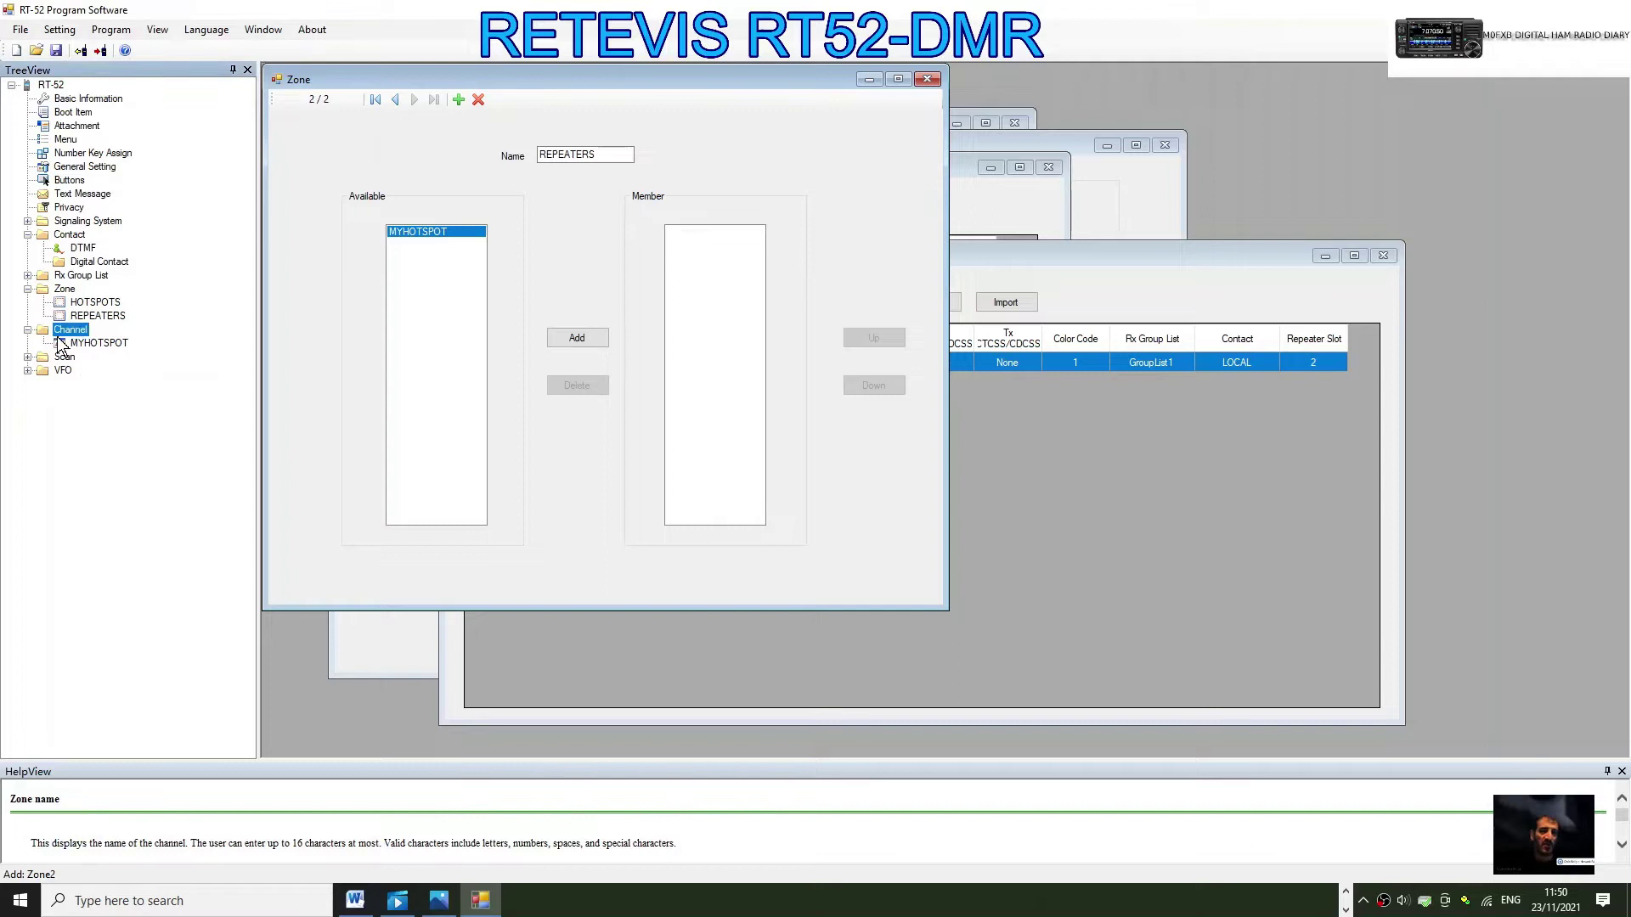
pyautogui.rightClick(84, 346)
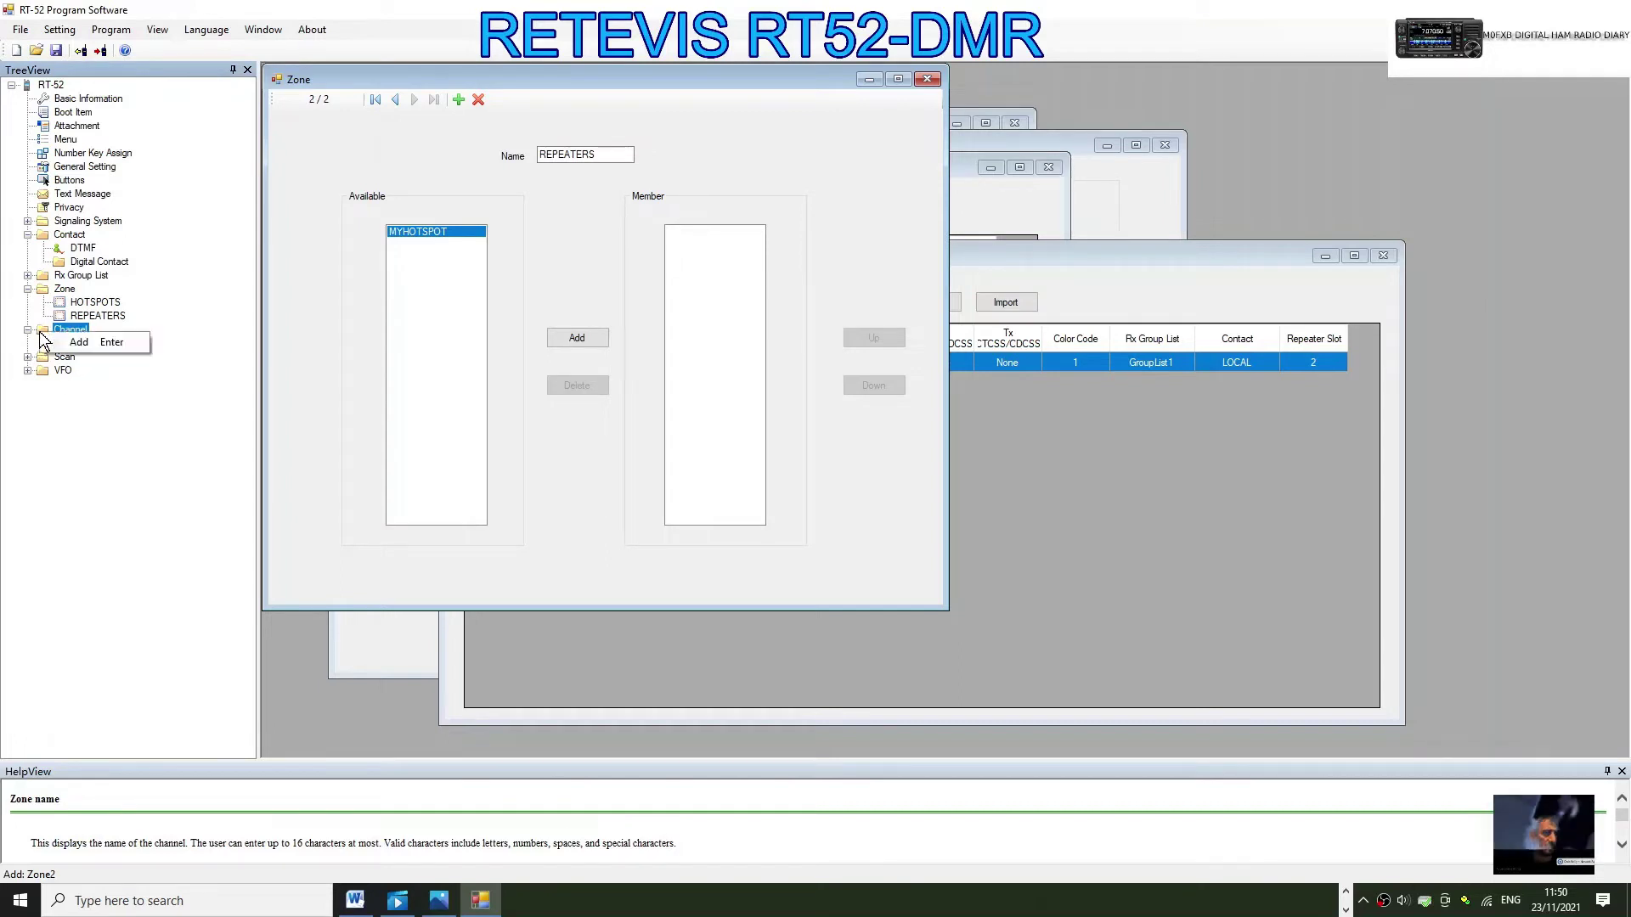
pyautogui.click(99, 373)
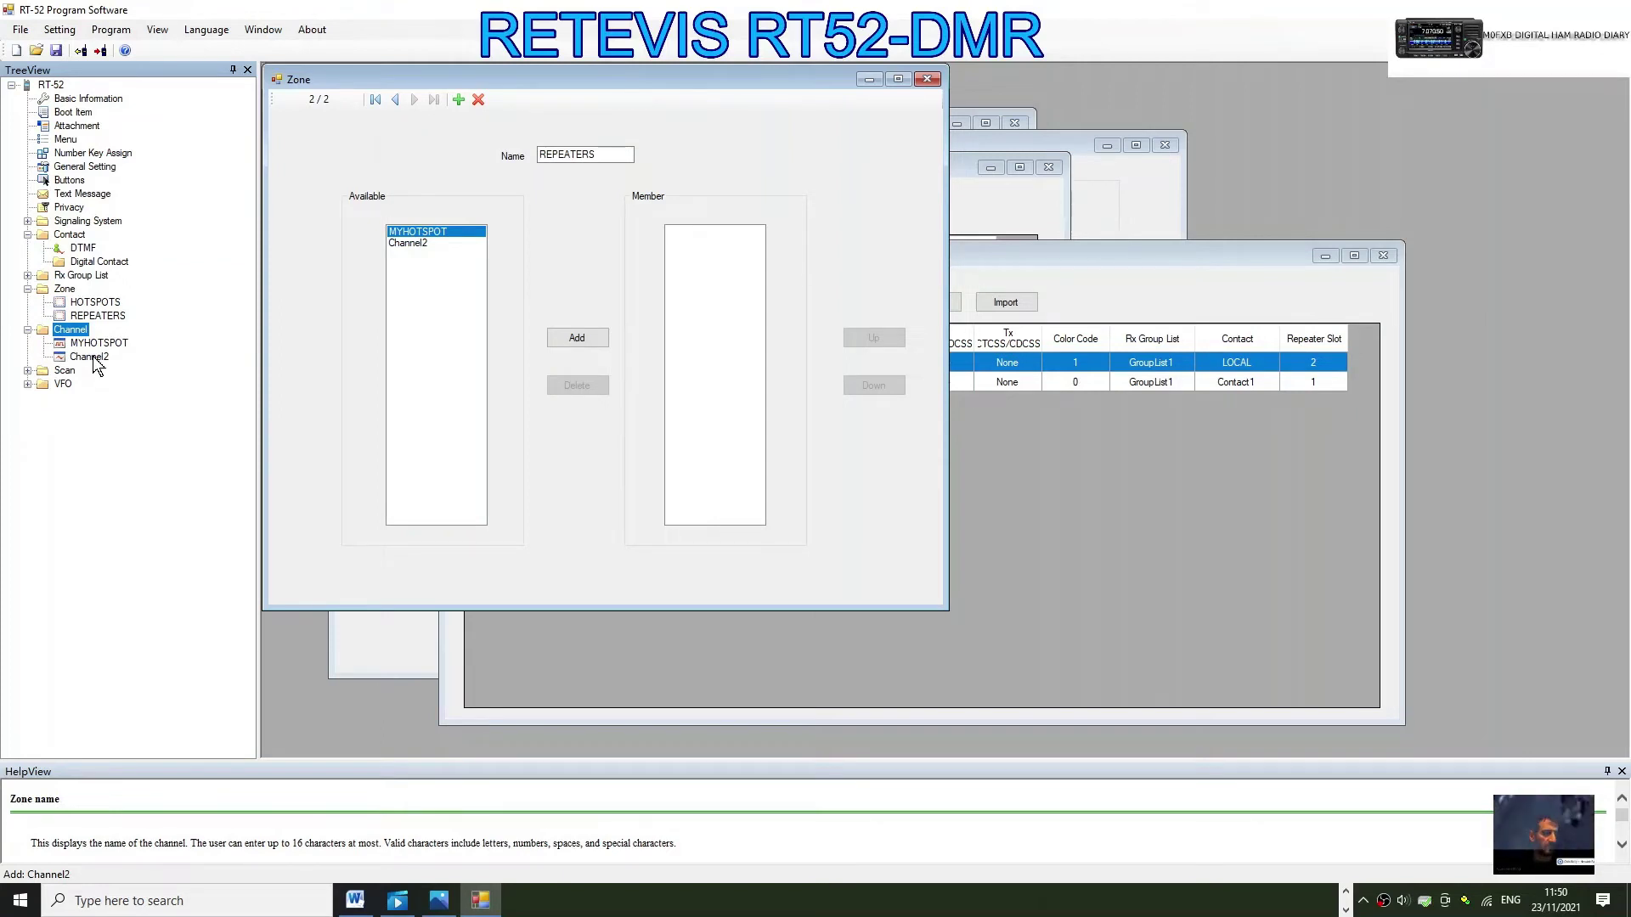
pyautogui.click(89, 357)
pyautogui.doubleClick(94, 359)
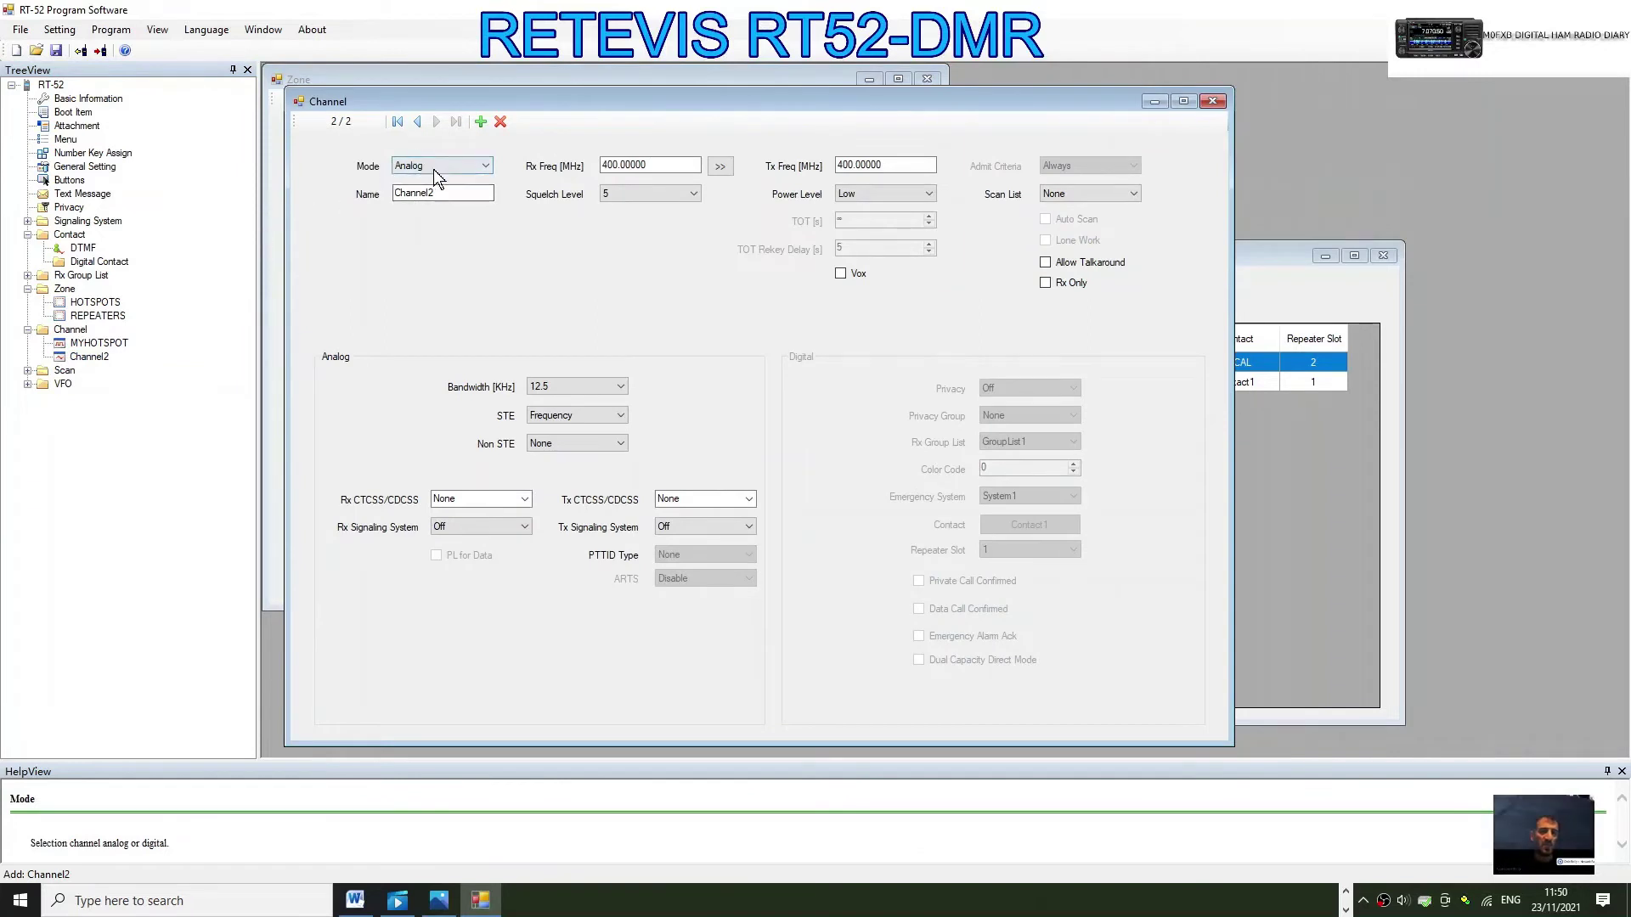
pyautogui.doubleClick(421, 193)
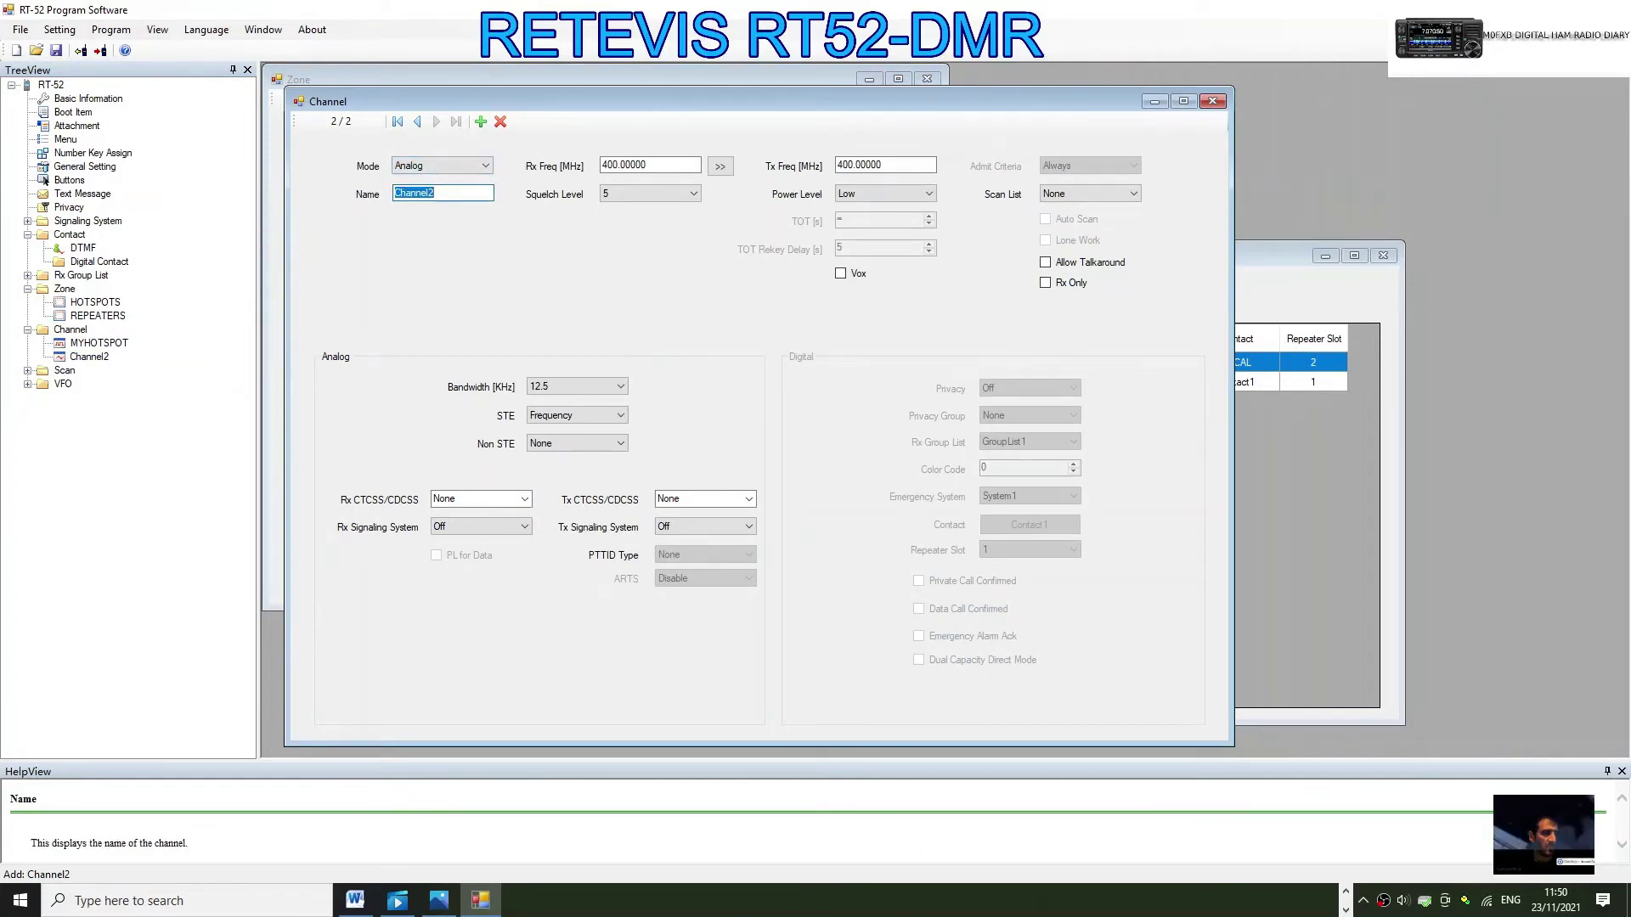
pyautogui.write('GB3WR')
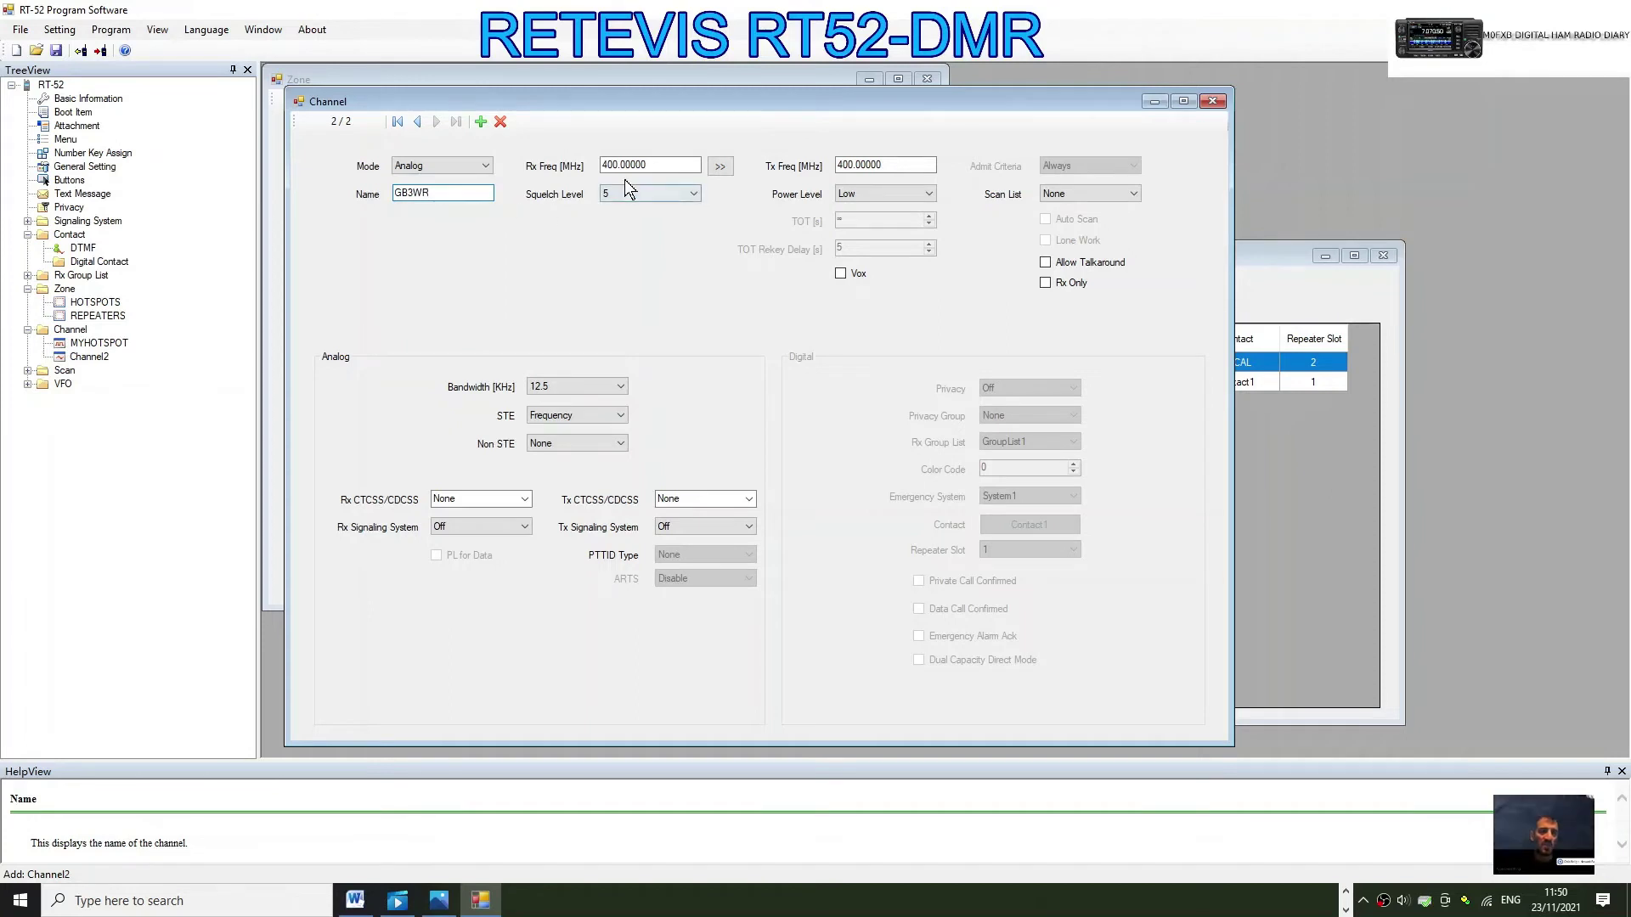
pyautogui.press('Tab')
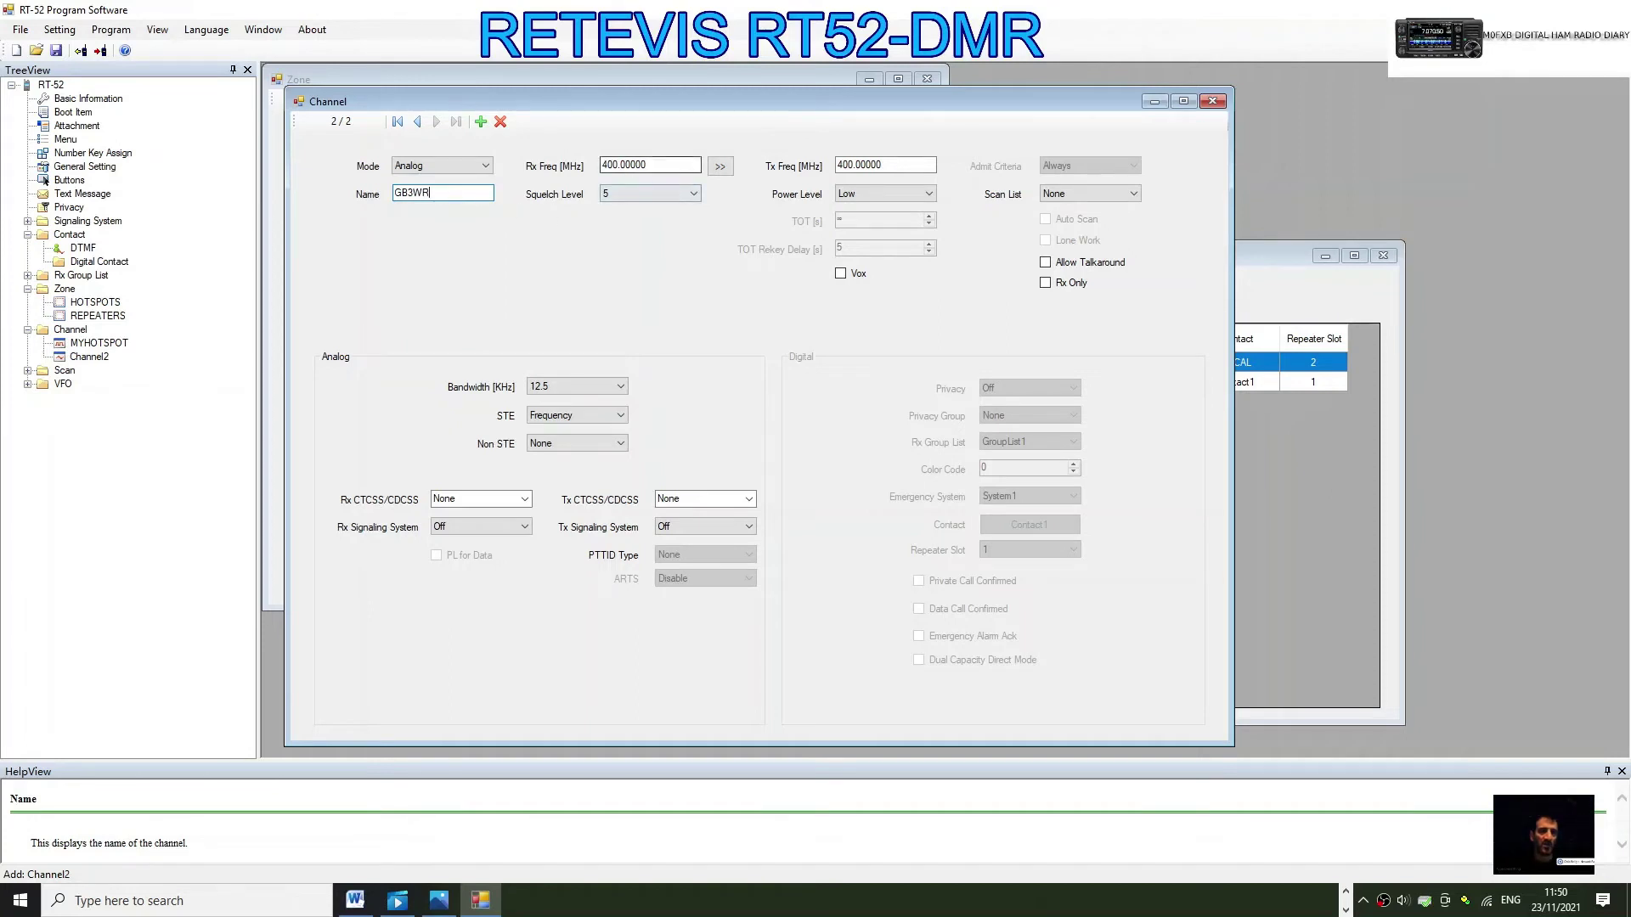
pyautogui.write('1')
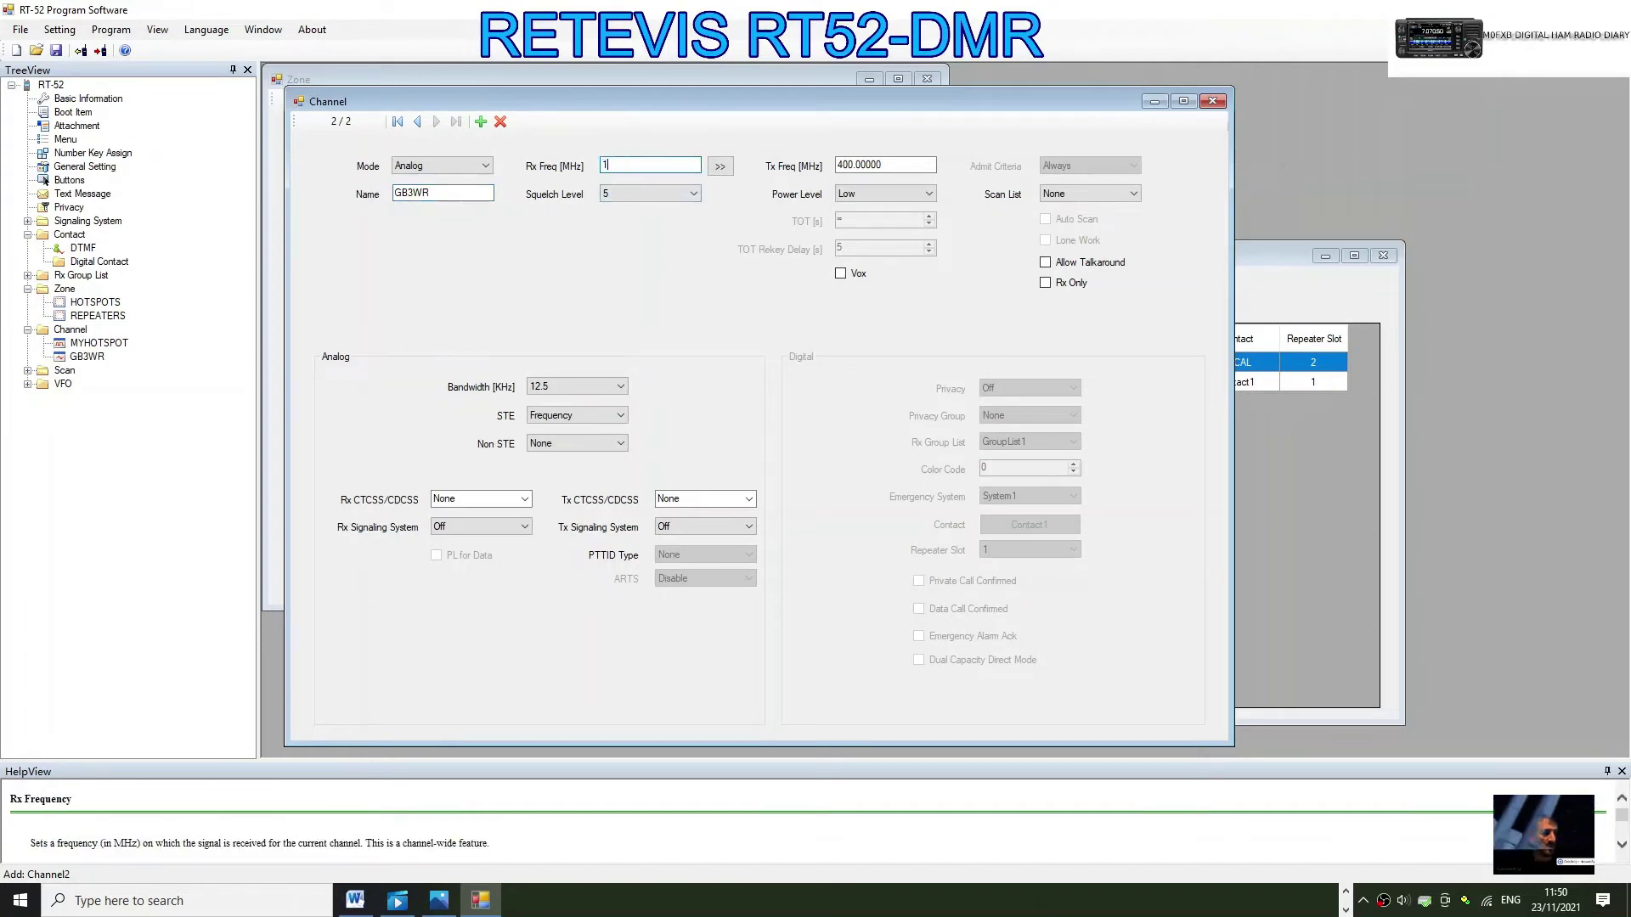
pyautogui.write('45')
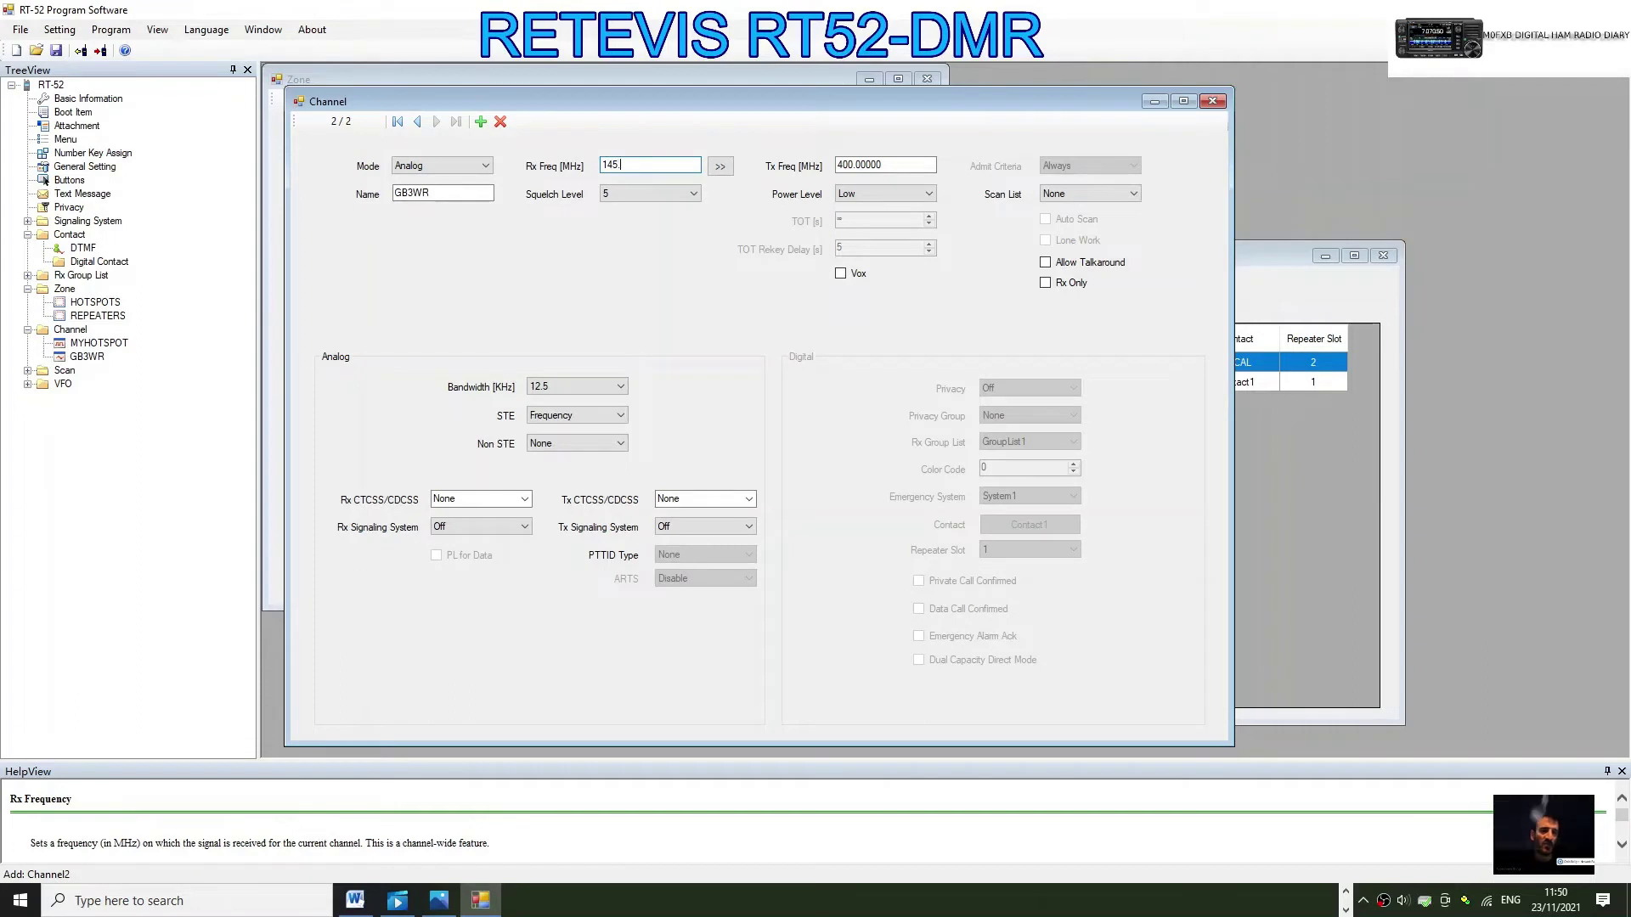
pyautogui.write('.6000')
# Set GB3WR's transmit to 145.0, power High, and Rx and Tx CTCSS tones to 94.8
pyautogui.click(730, 166)
pyautogui.click(859, 165)
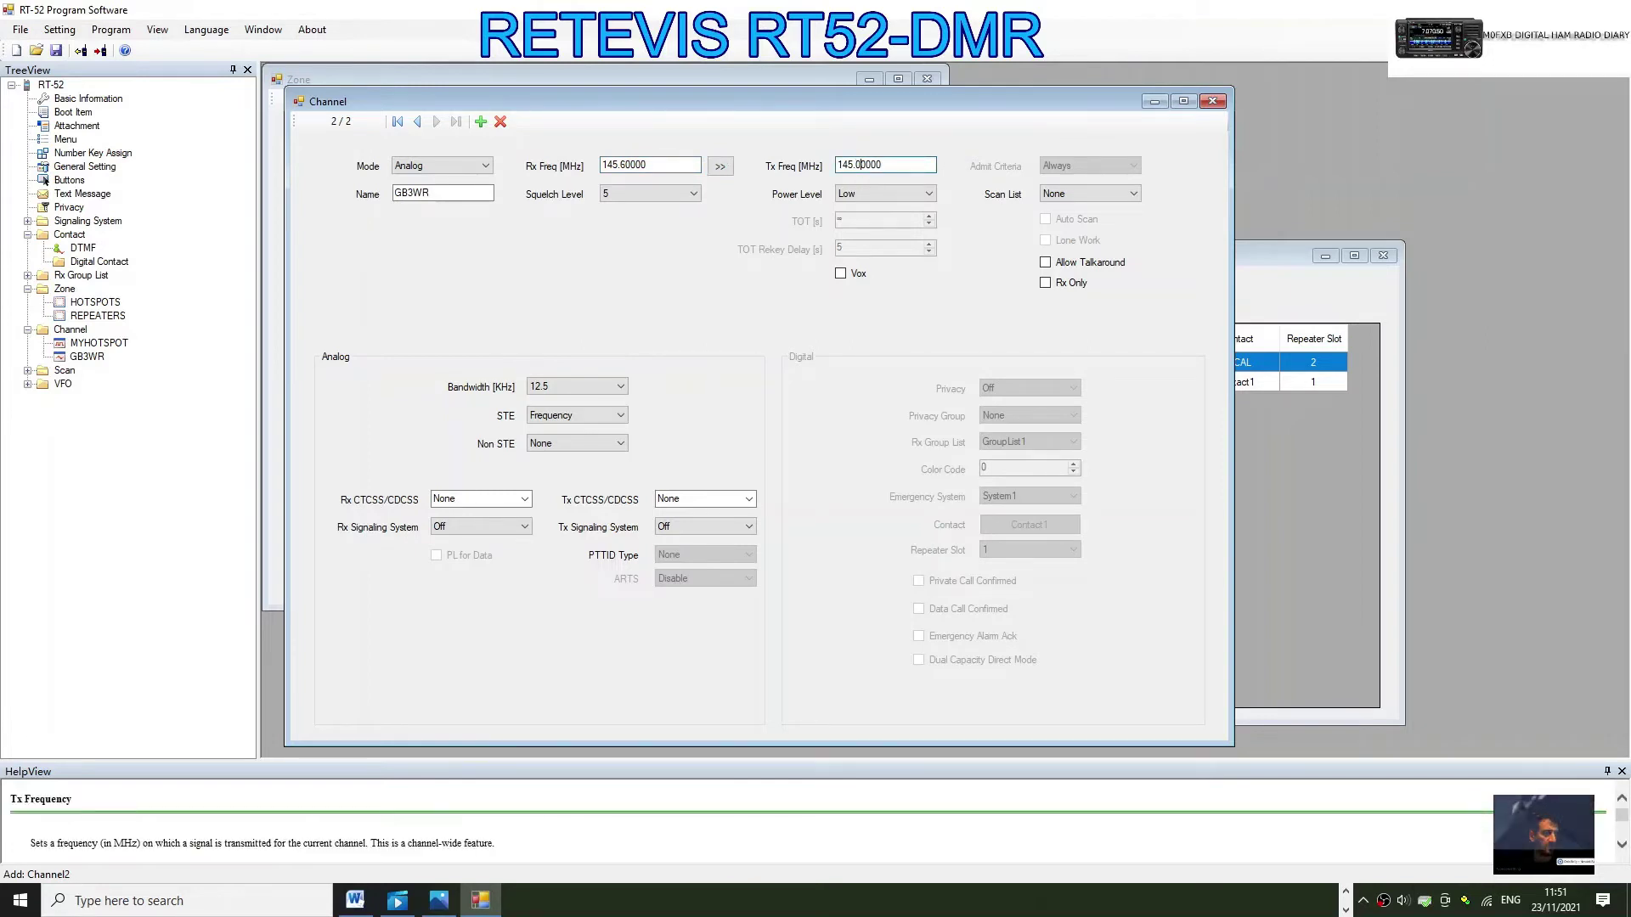
pyautogui.click(928, 194)
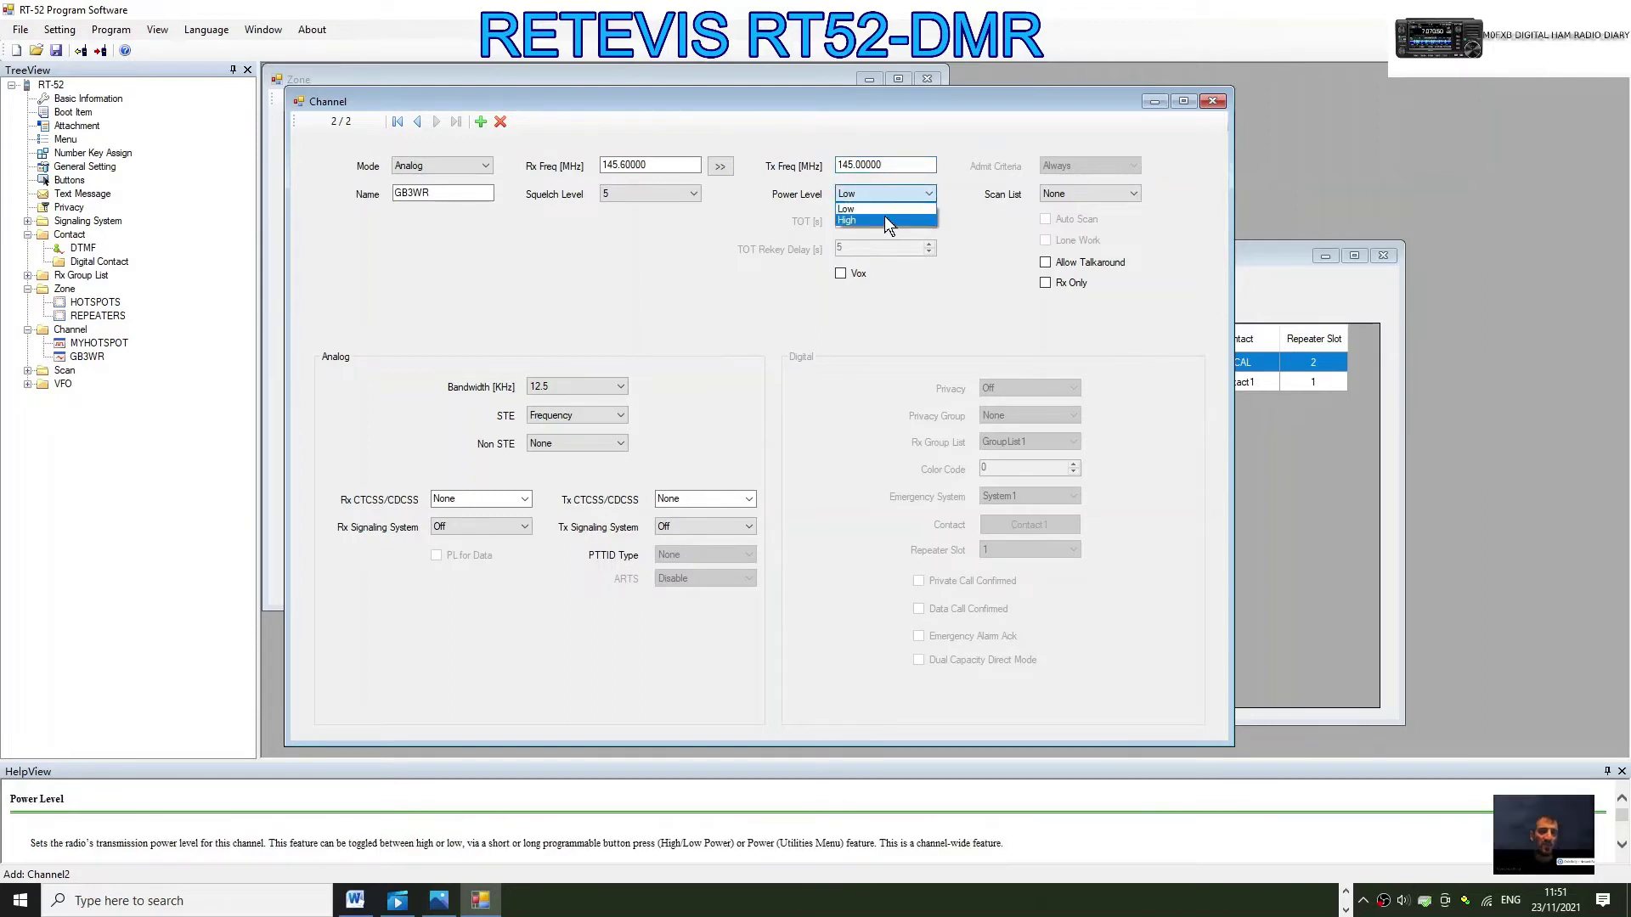
pyautogui.click(884, 219)
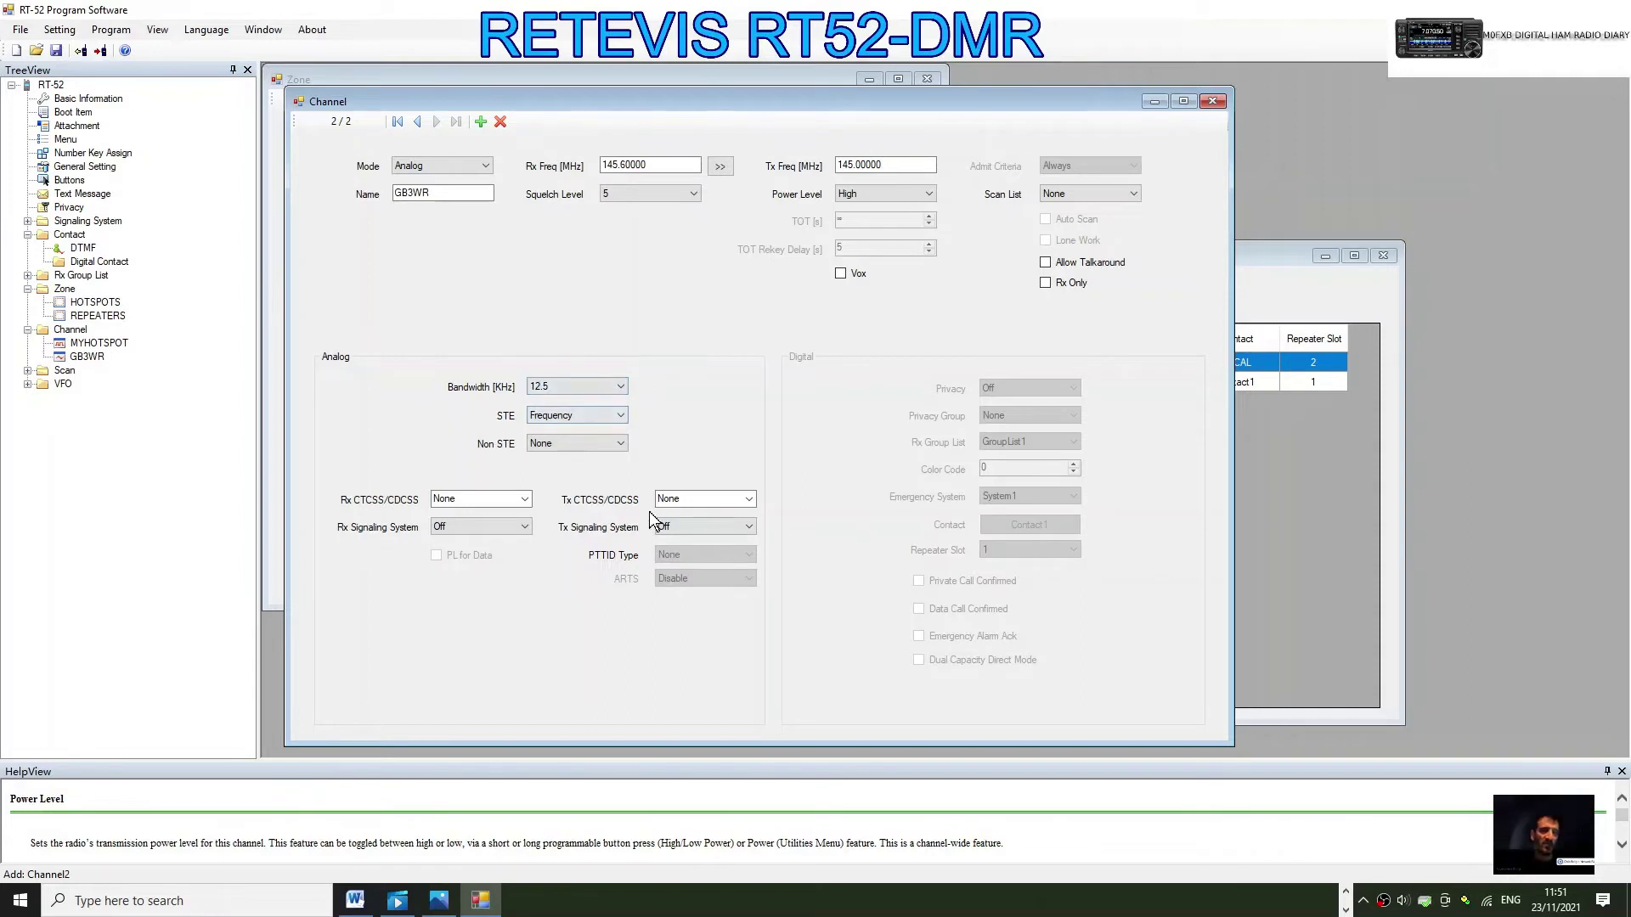
pyautogui.click(524, 500)
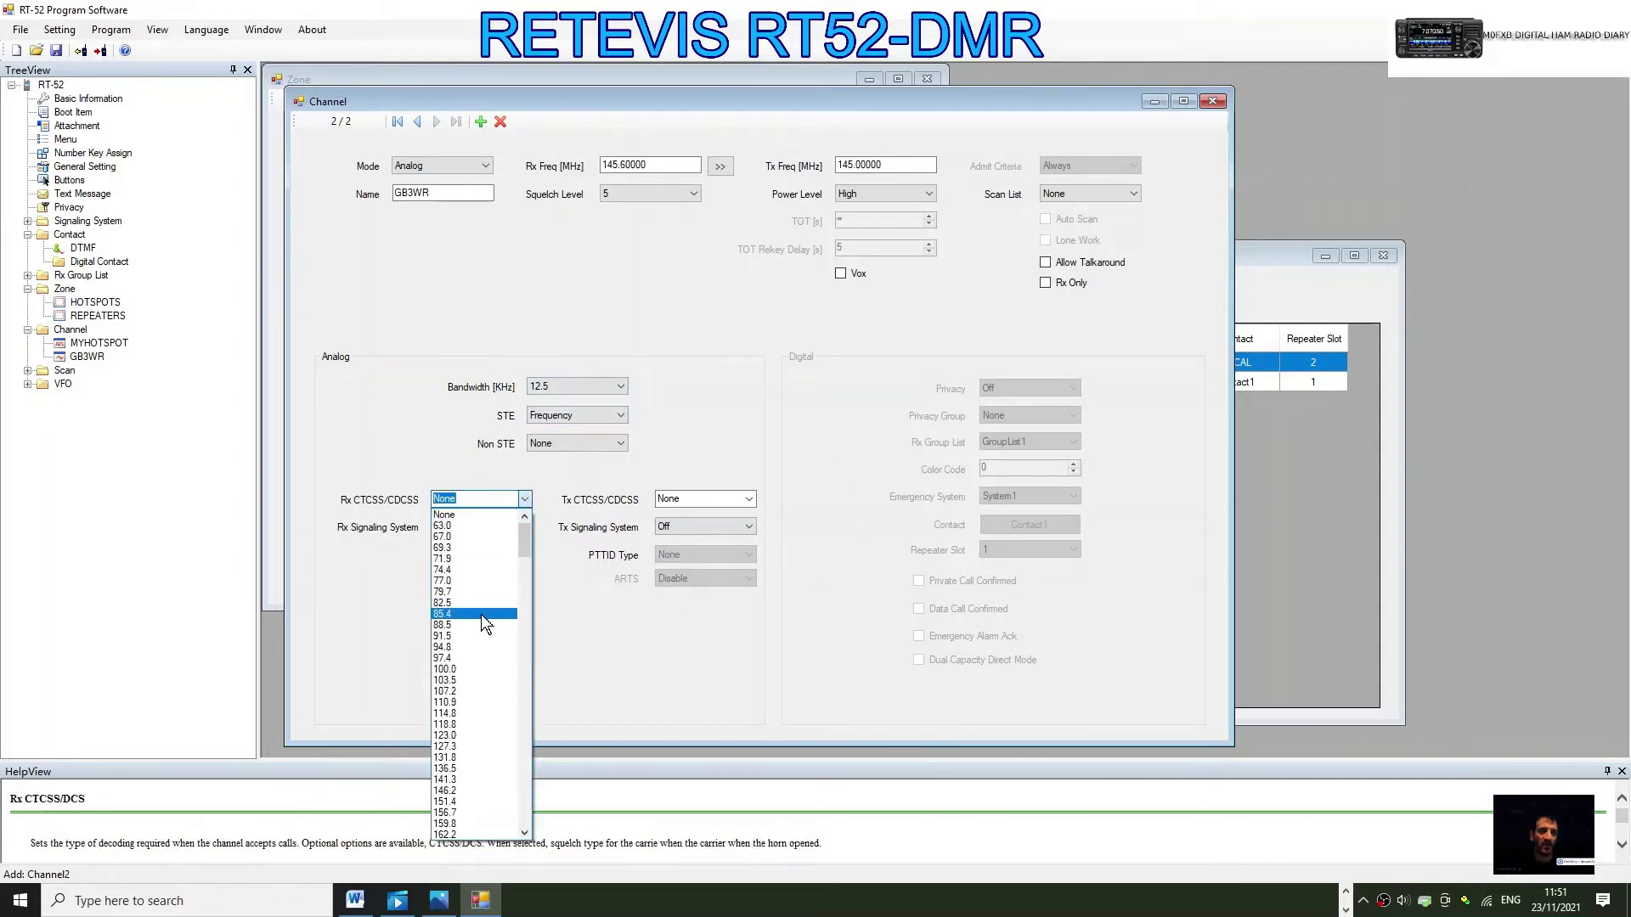
pyautogui.click(476, 647)
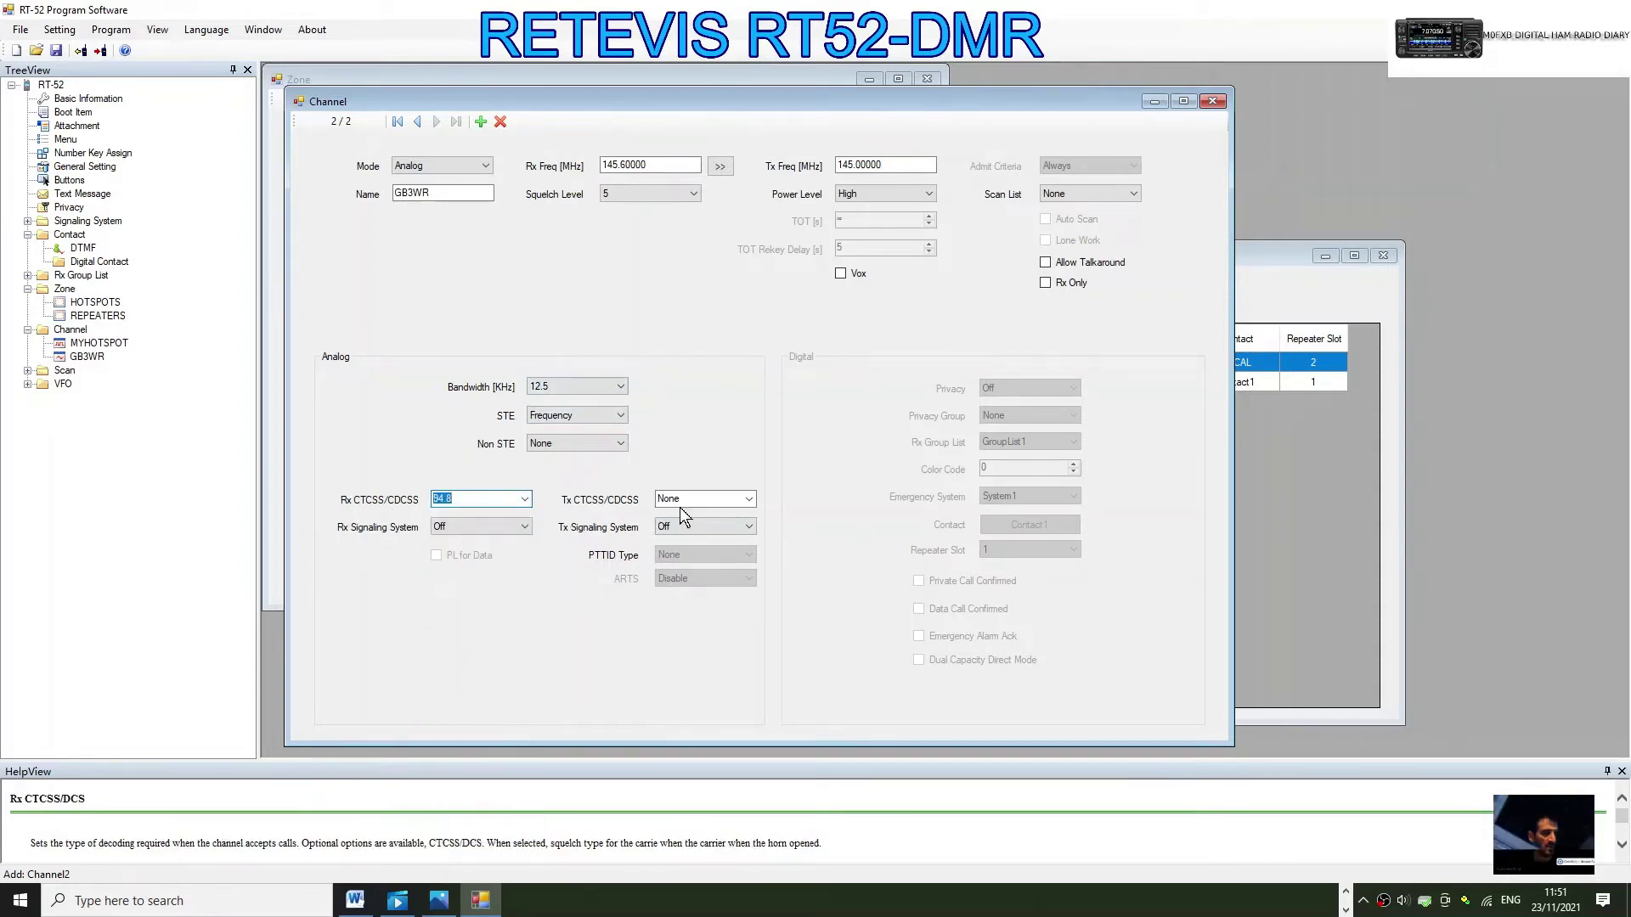
pyautogui.click(751, 500)
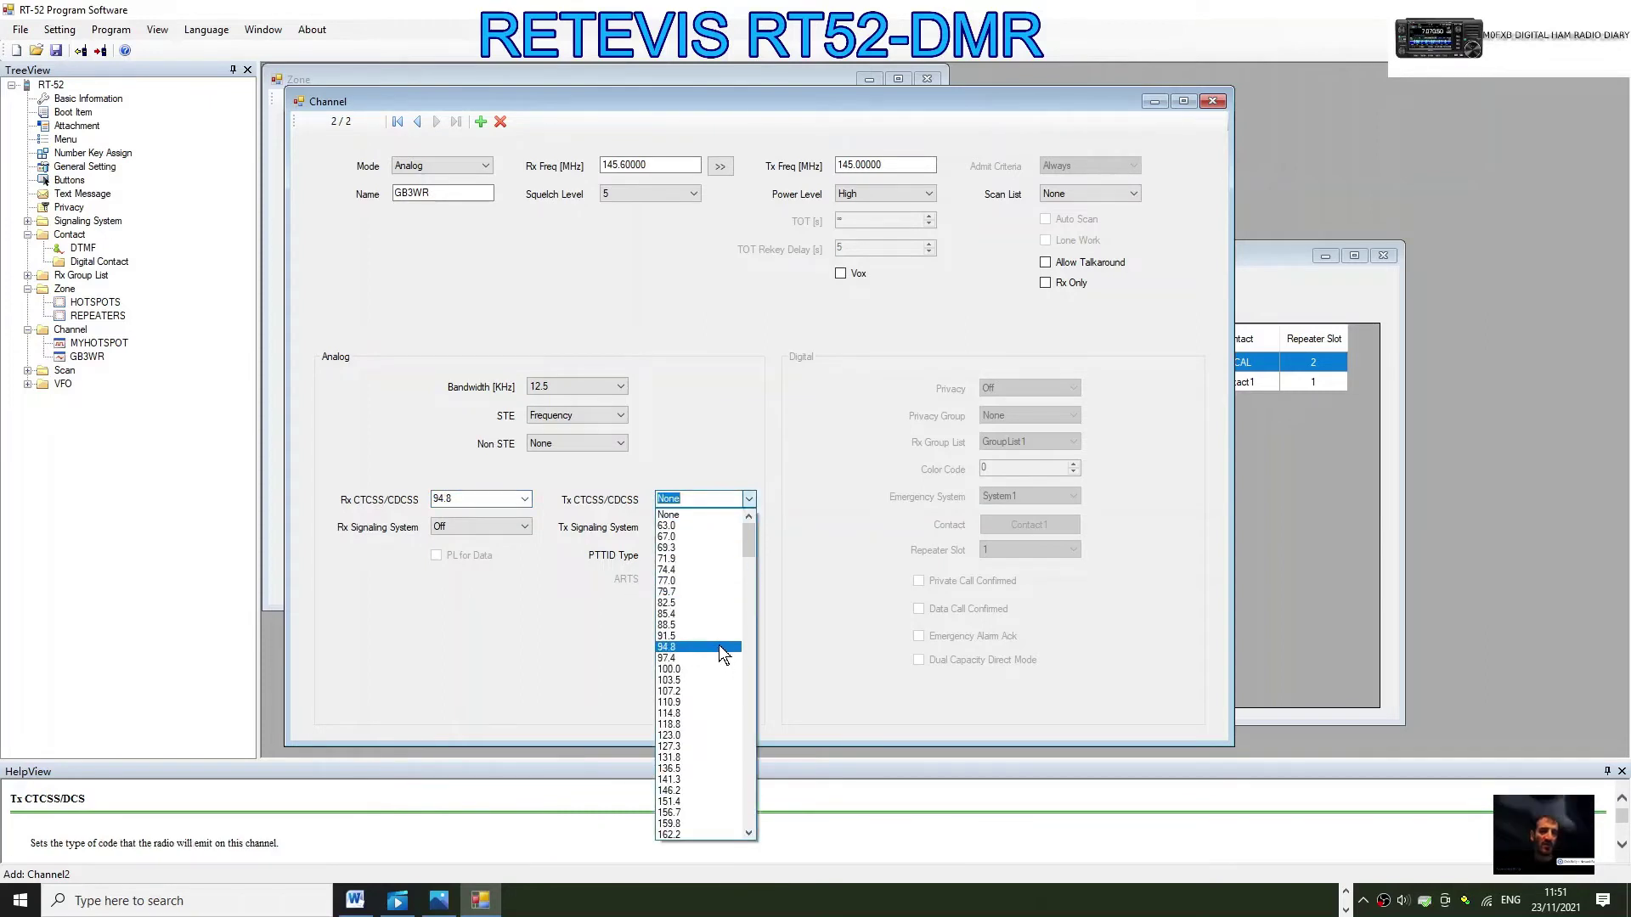
pyautogui.click(719, 645)
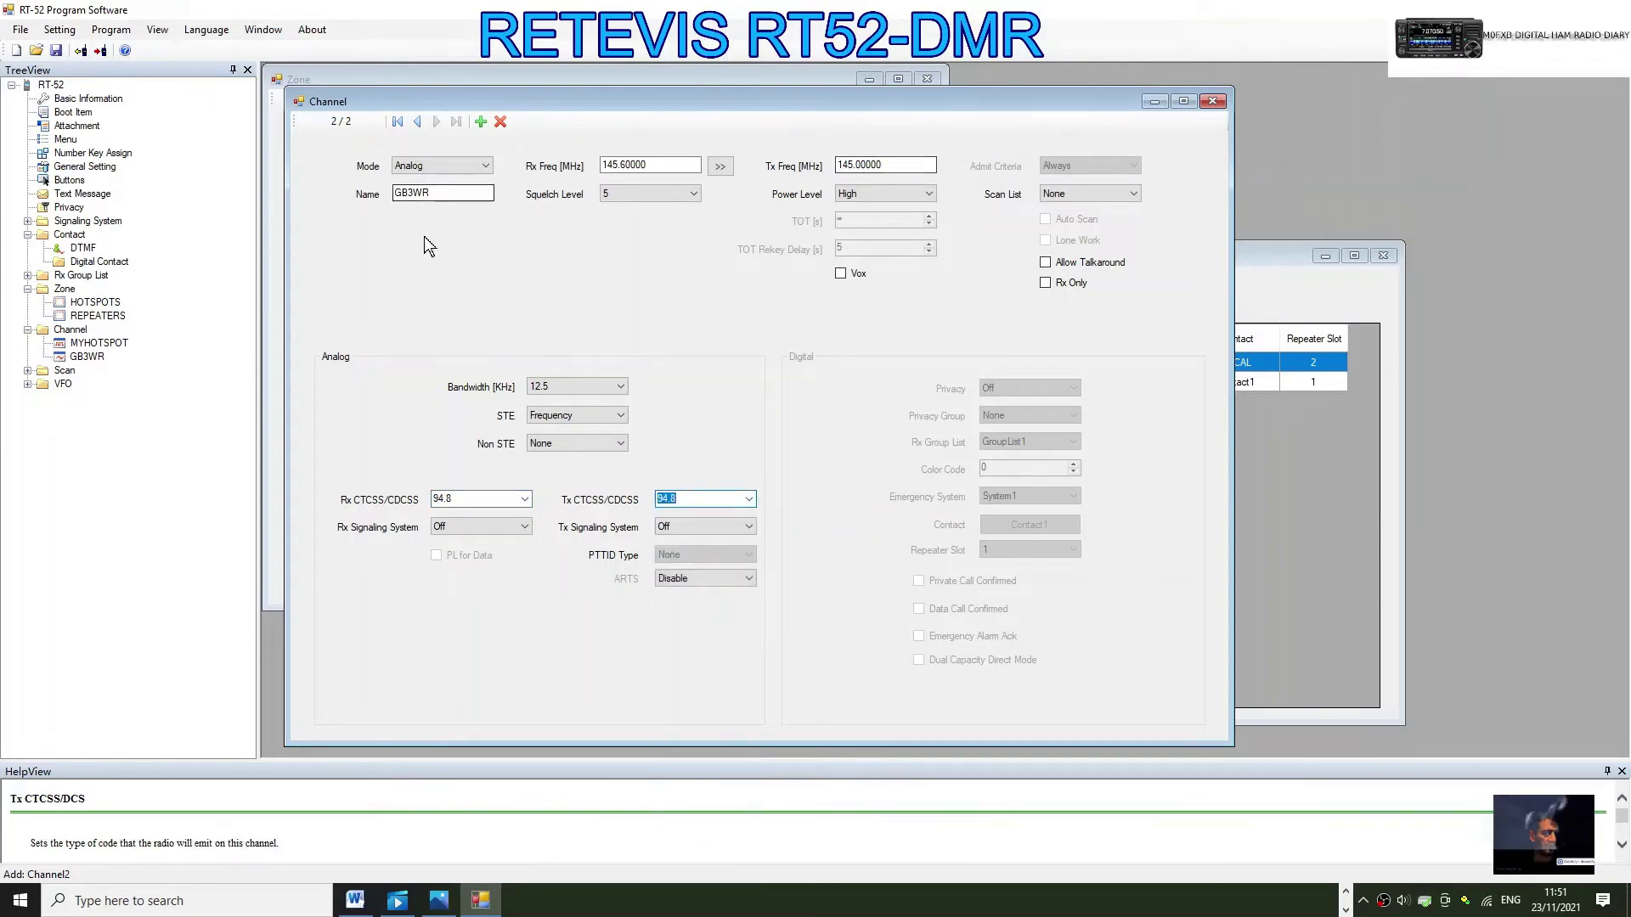
# Close the GB3WR channel window, add GB3WR to the REPEATERS zone, and close the zone editor
pyautogui.click(1212, 101)
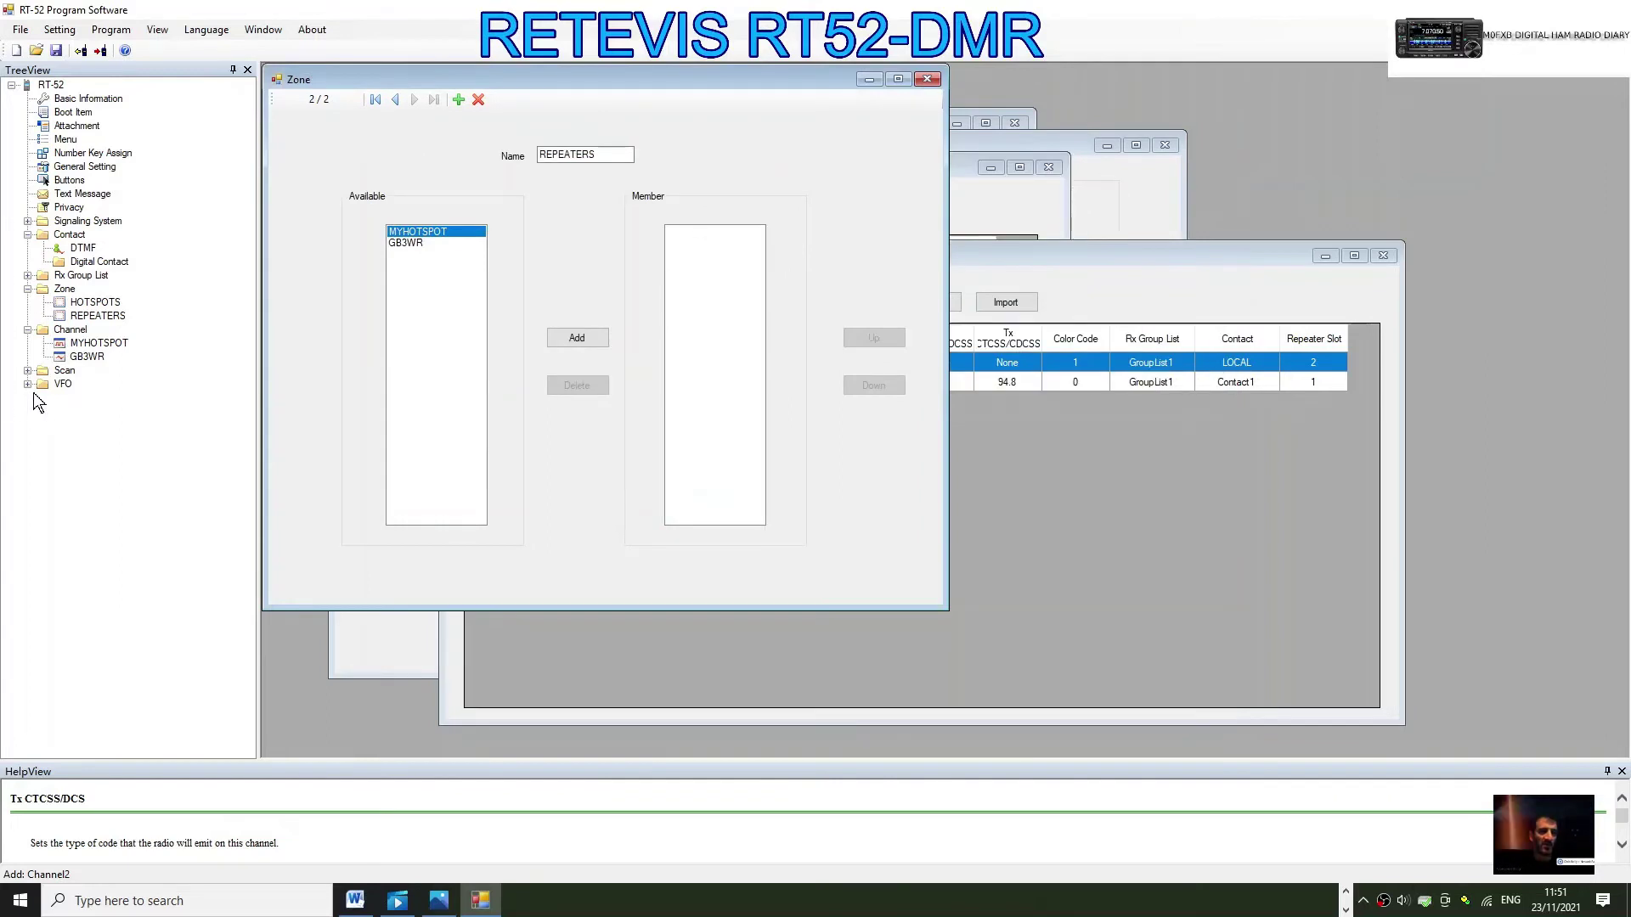
pyautogui.click(106, 318)
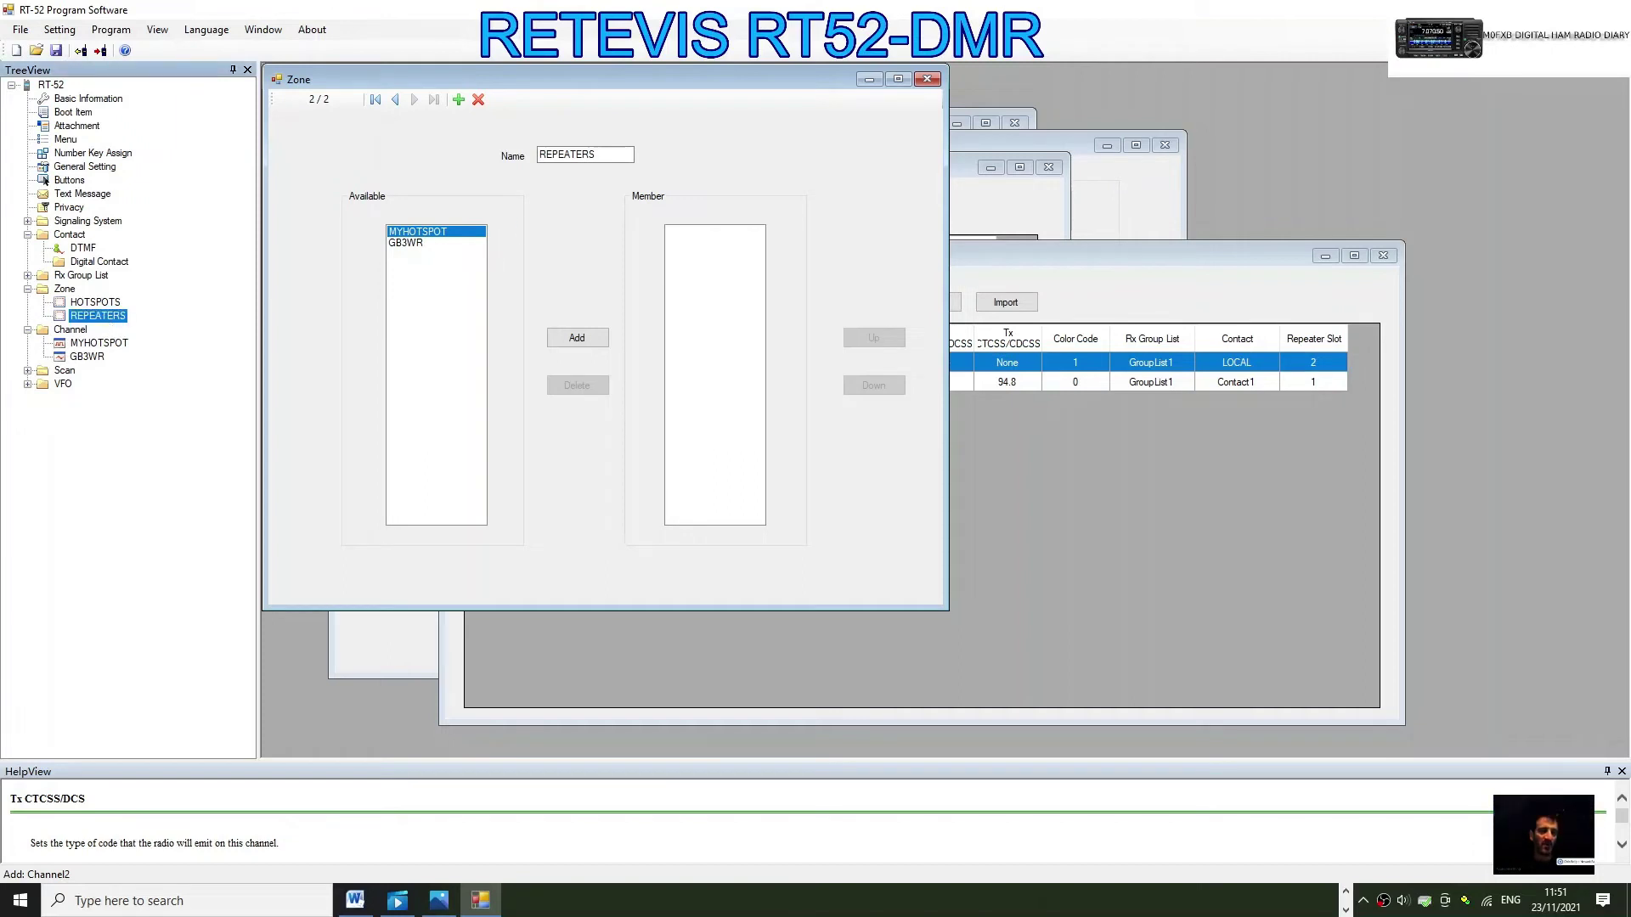
pyautogui.click(414, 243)
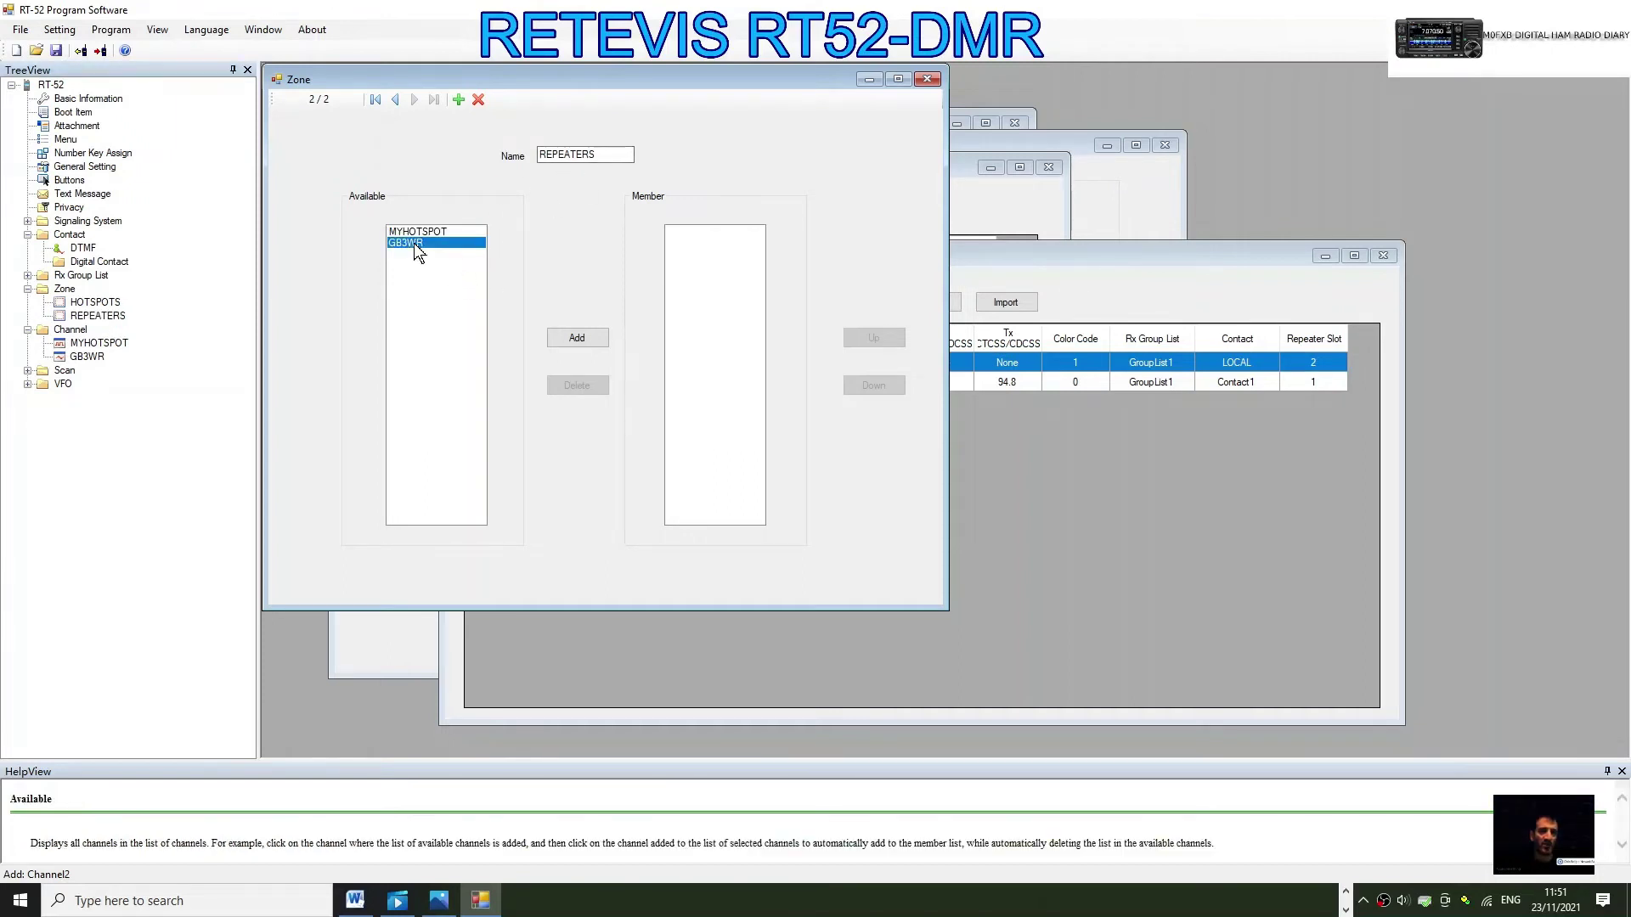
pyautogui.click(581, 343)
pyautogui.click(918, 83)
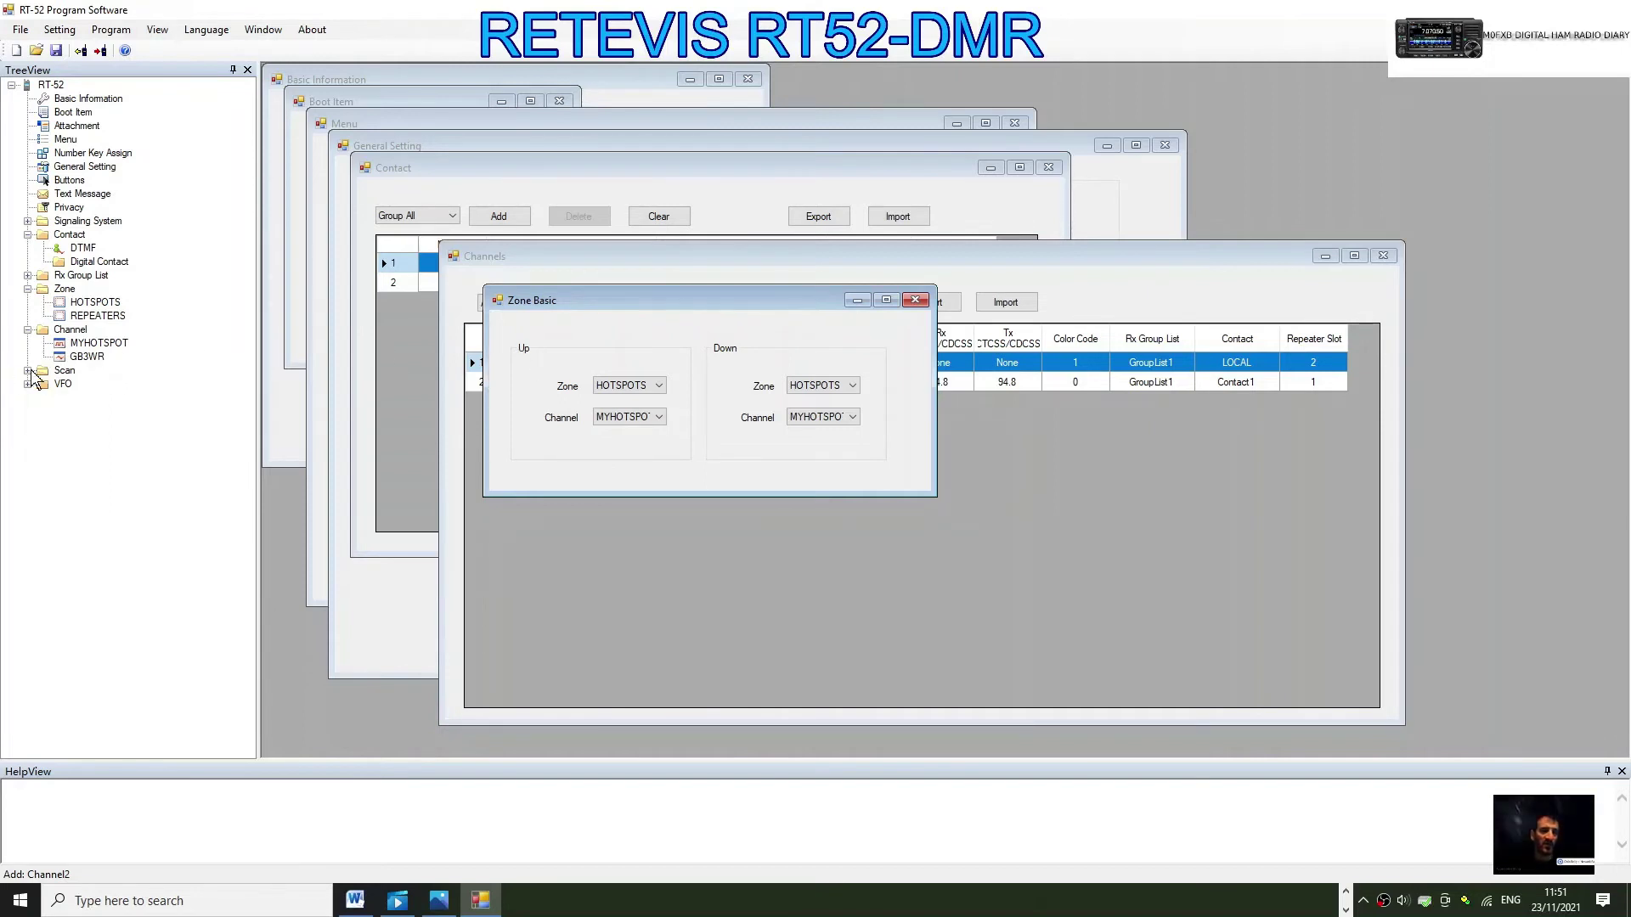
# Add a third zone and name it DIGI REP
pyautogui.rightClick(63, 289)
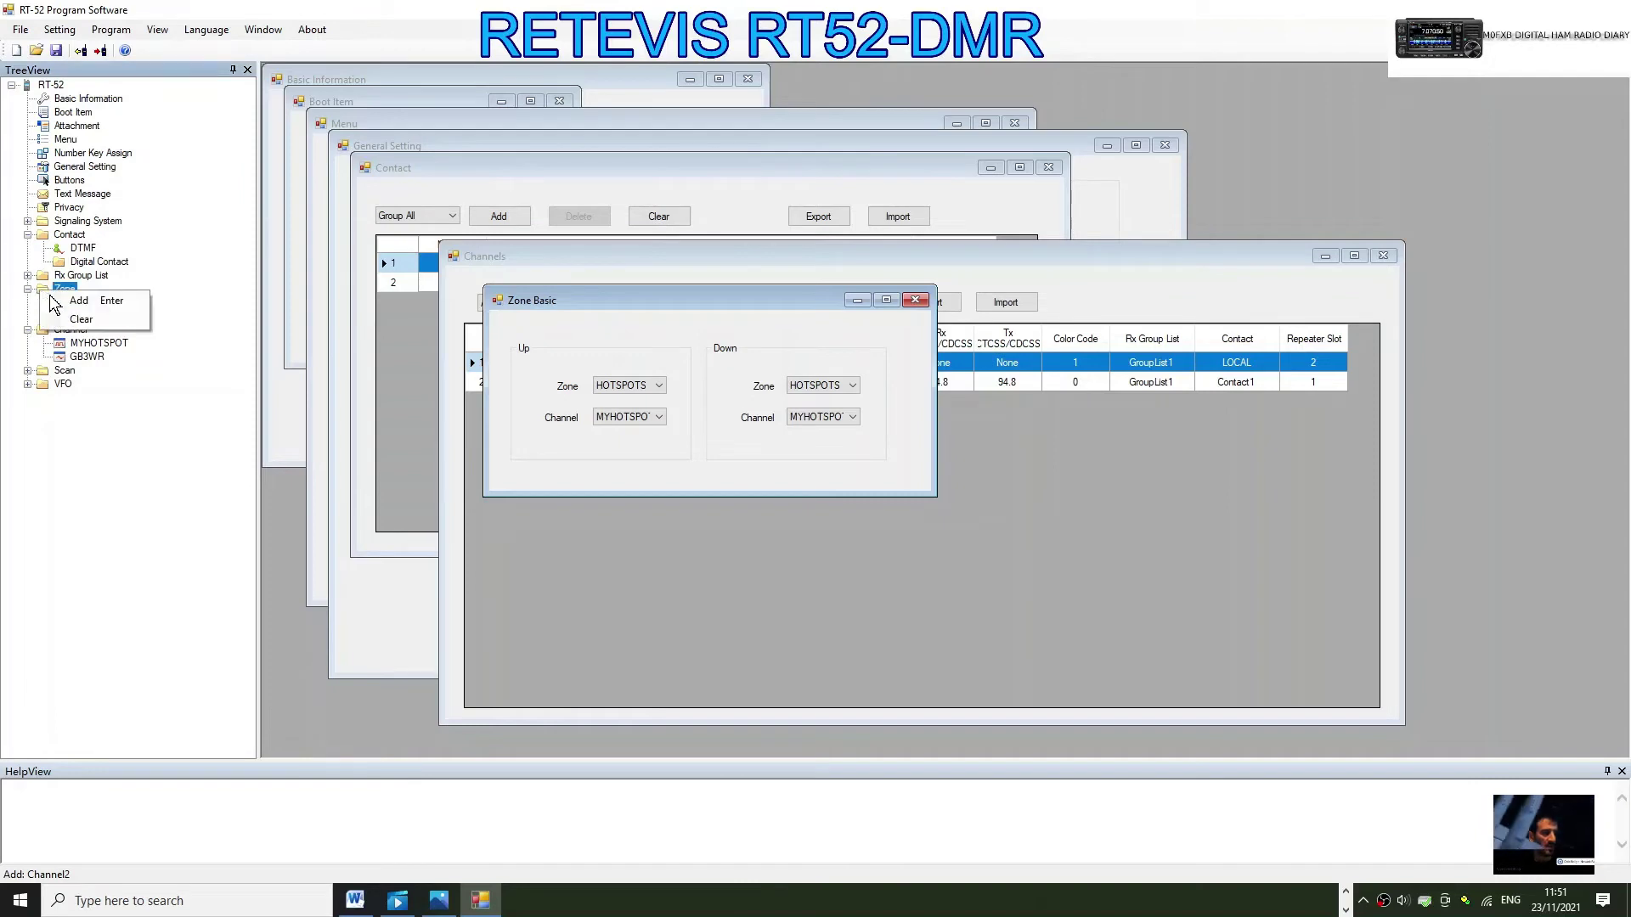
pyautogui.click(77, 301)
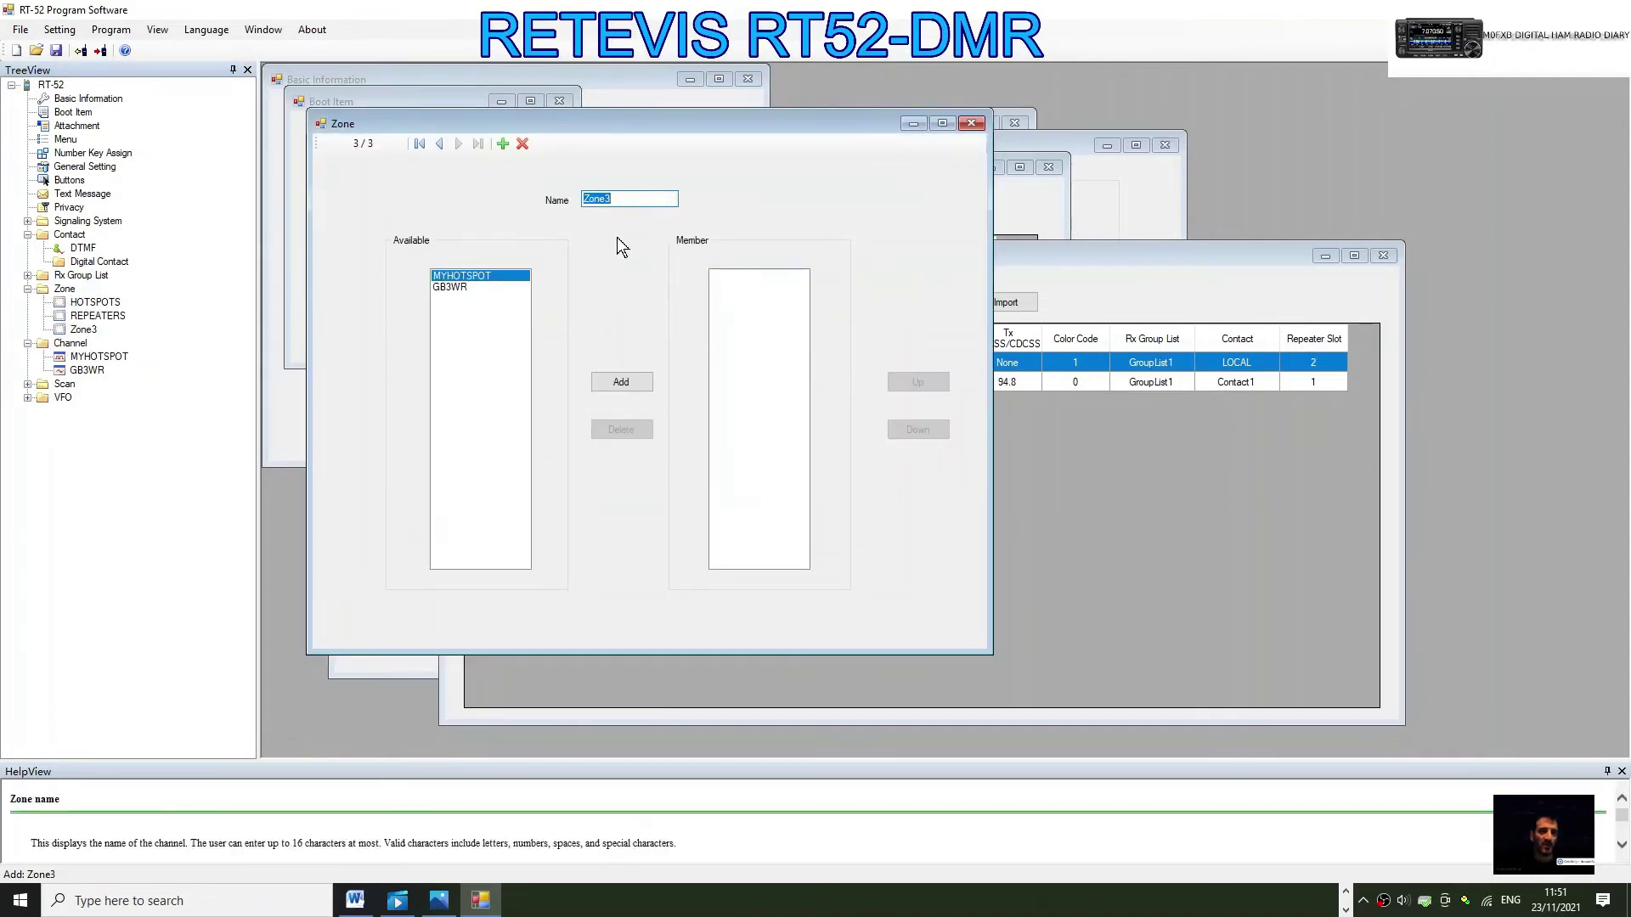
pyautogui.write('D')
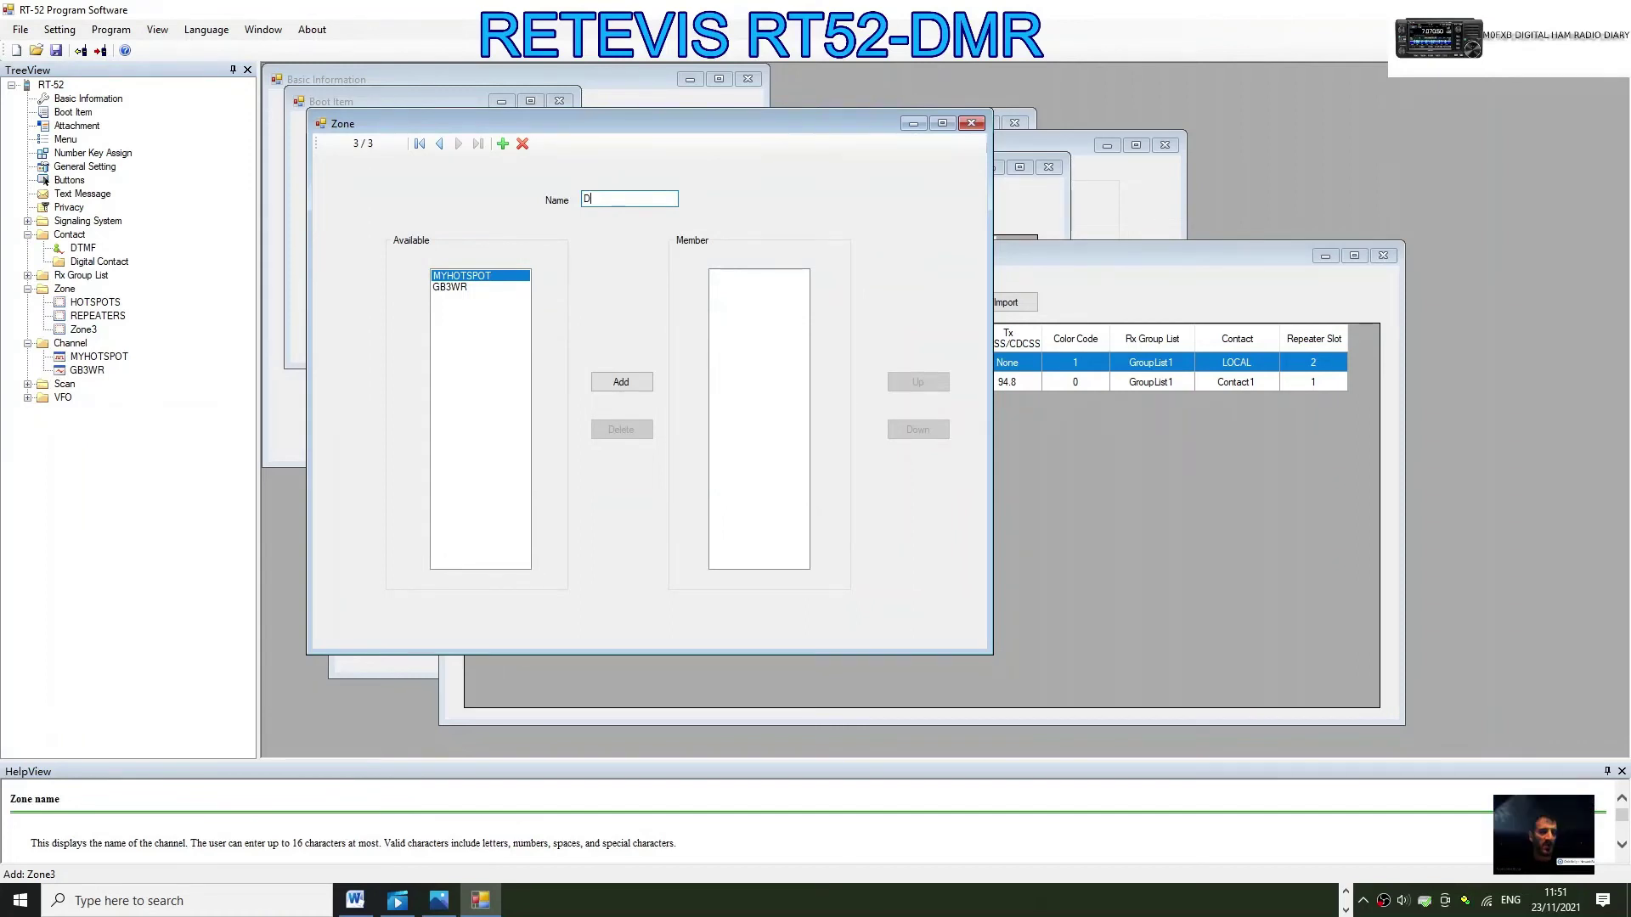
pyautogui.write('IGI ')
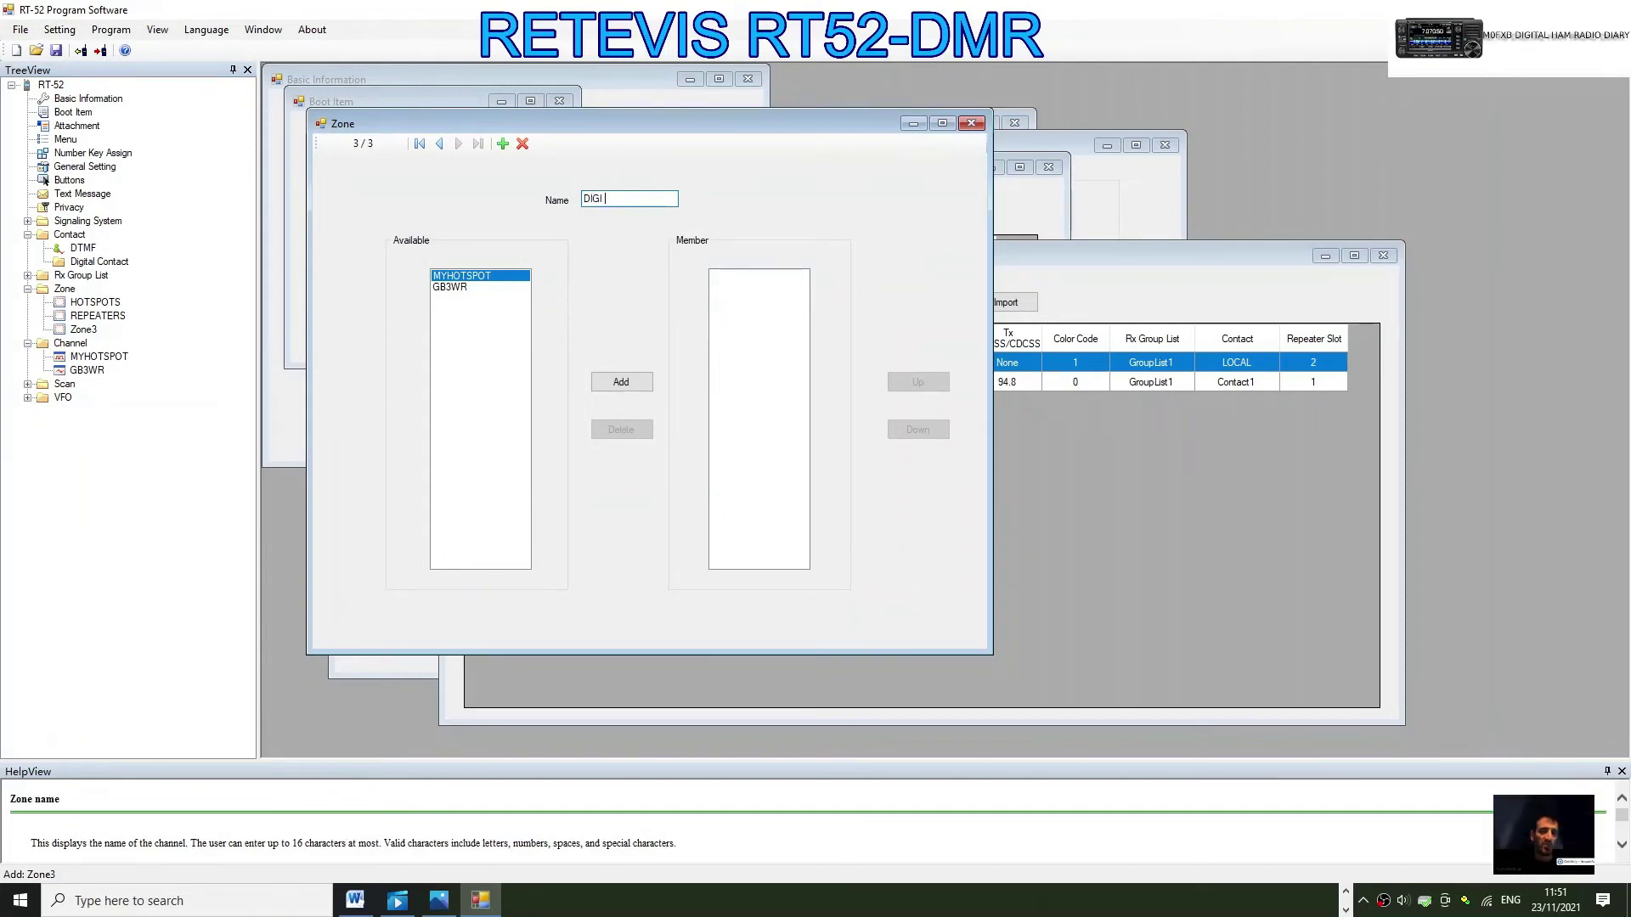
pyautogui.write('REP')
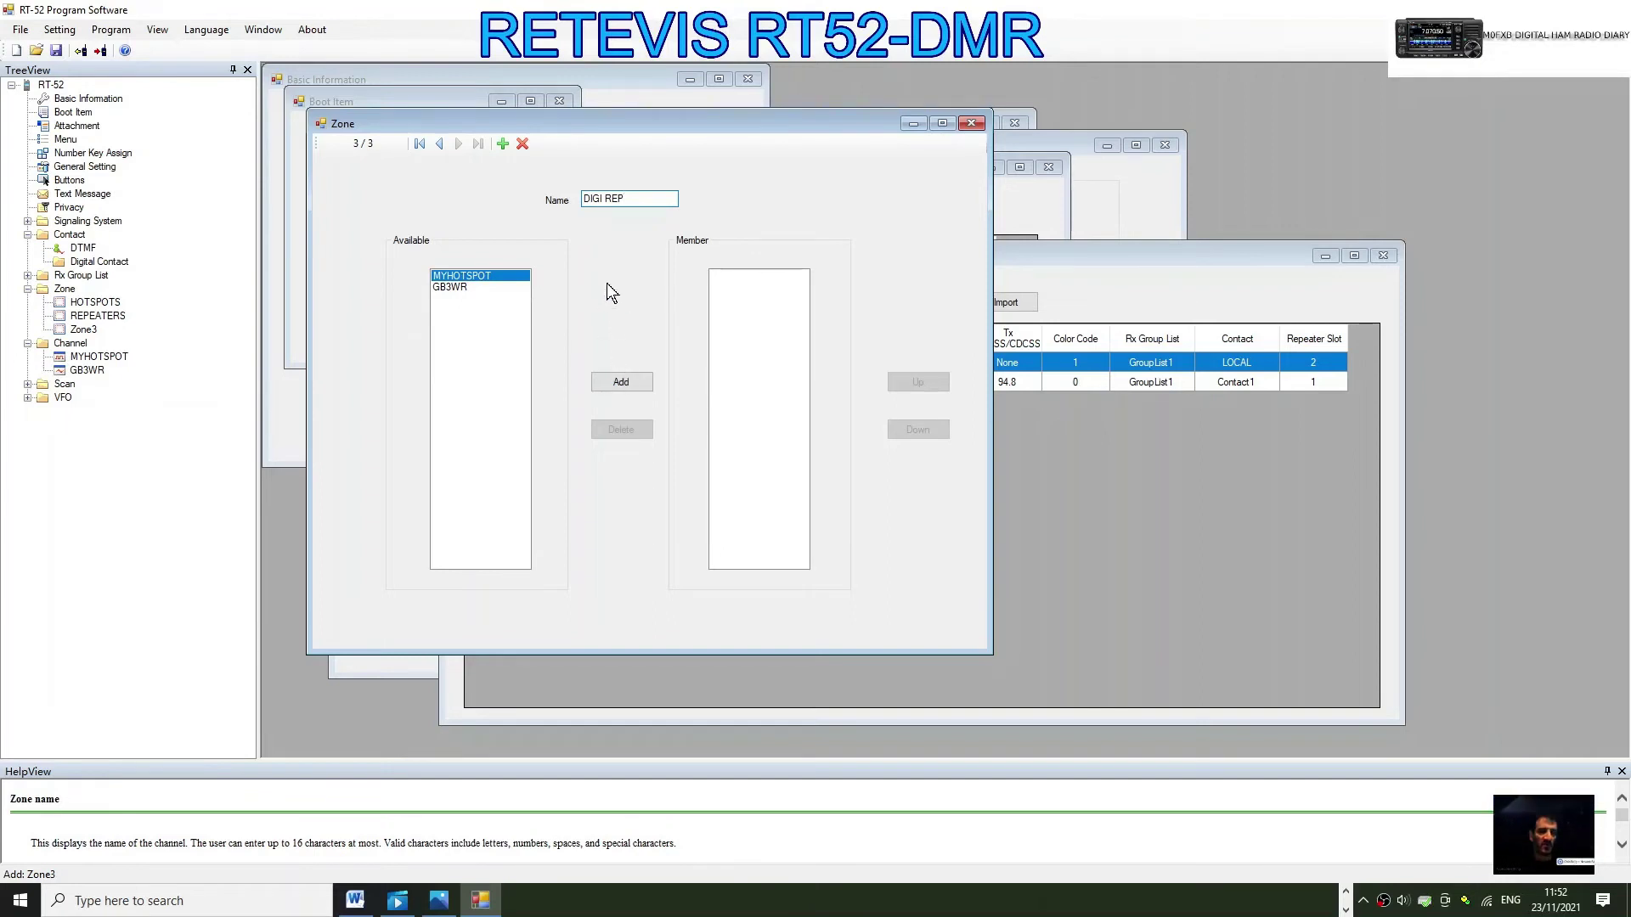
pyautogui.press('Tab')
# Add Channel3, switch it to Digital mode and rename it GB7BD
pyautogui.rightClick(69, 344)
pyautogui.click(94, 357)
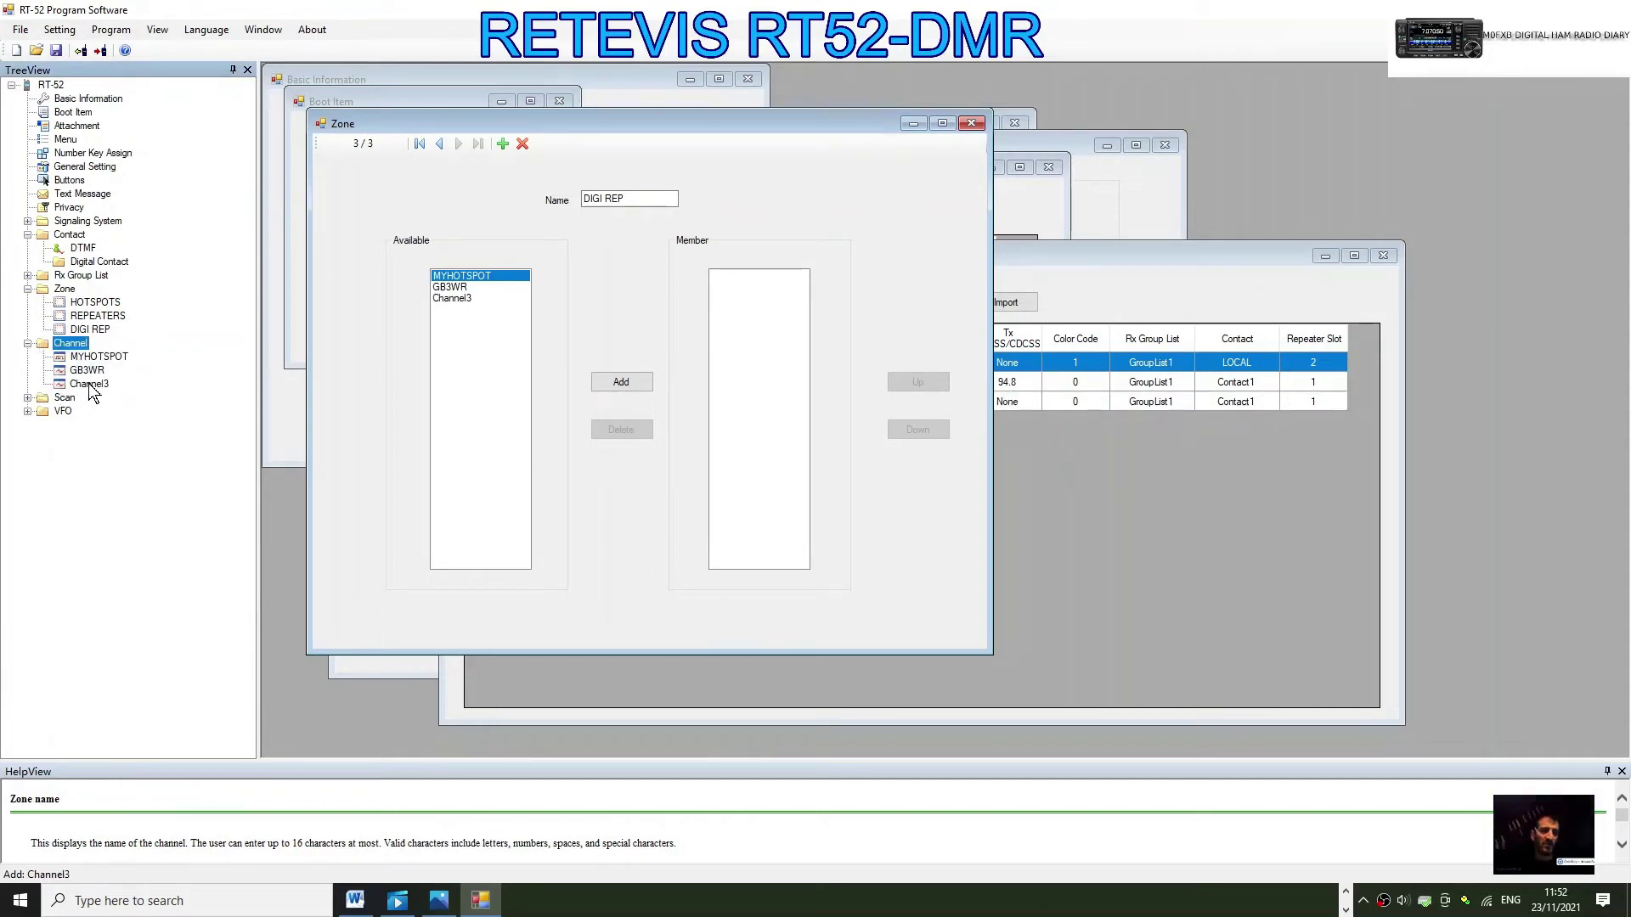
pyautogui.click(90, 384)
pyautogui.doubleClick(90, 385)
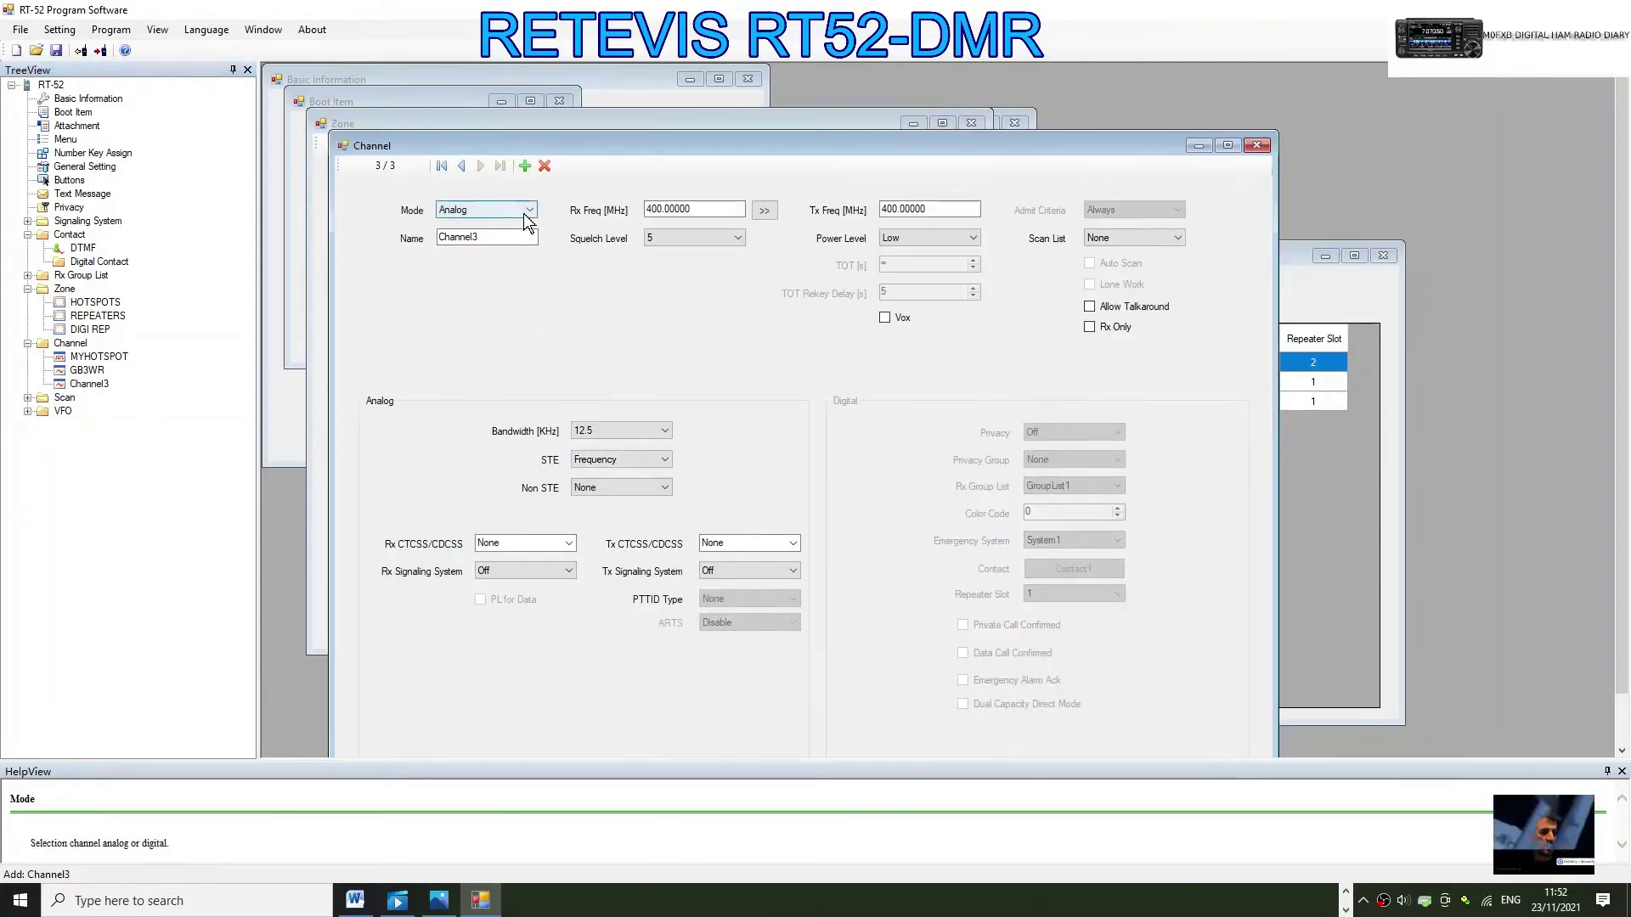
pyautogui.click(529, 210)
pyautogui.click(499, 237)
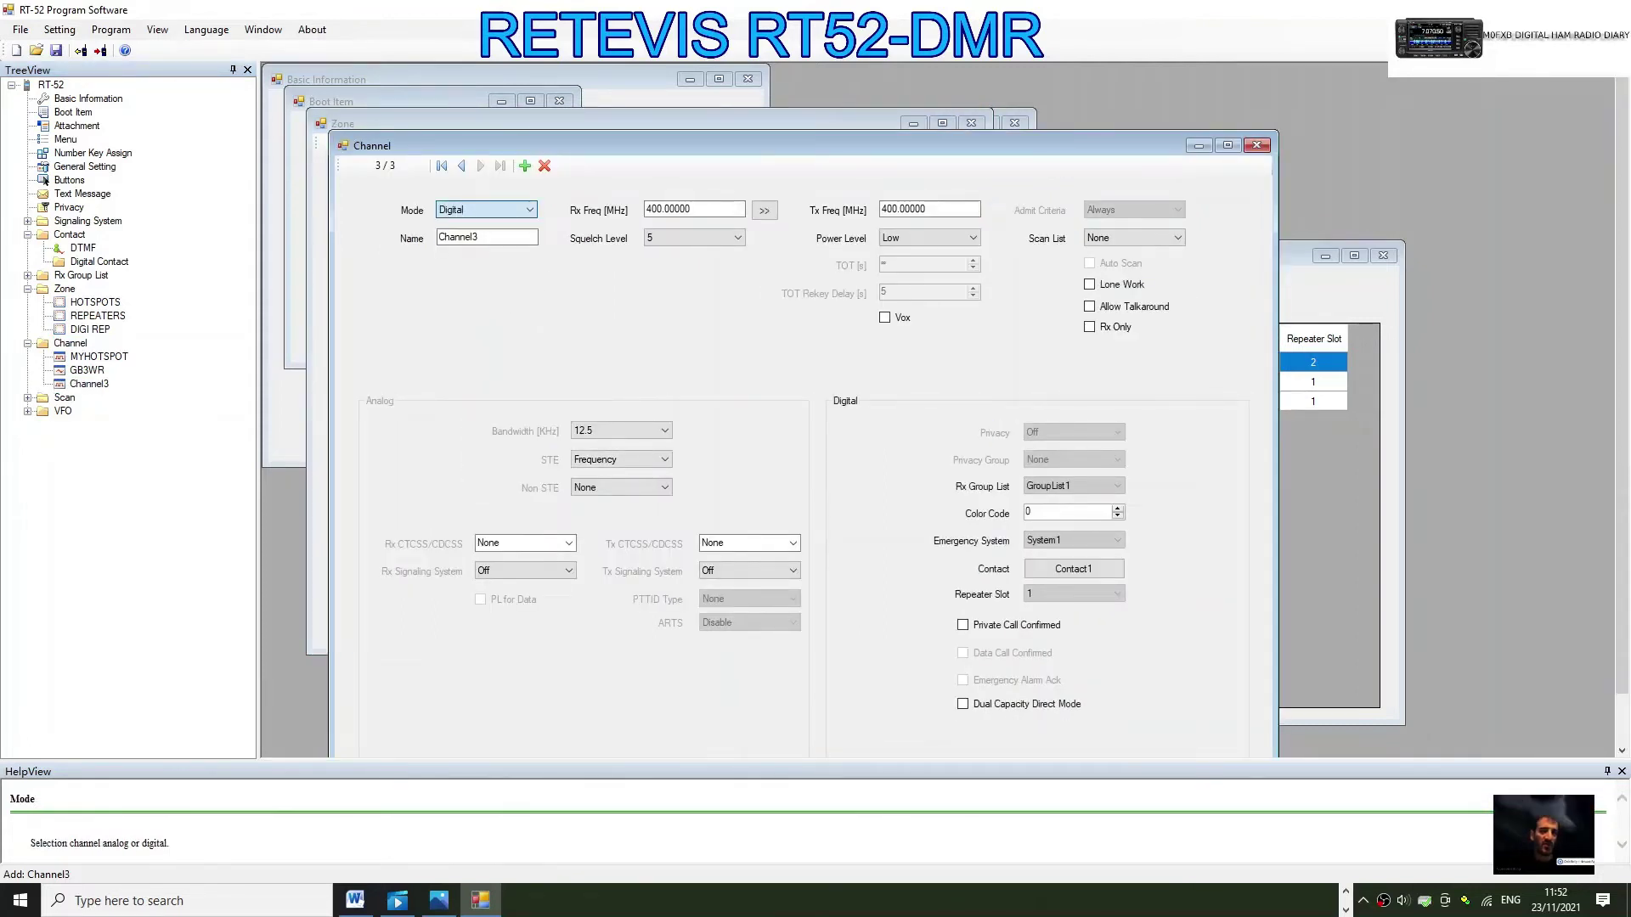
pyautogui.click(488, 238)
pyautogui.doubleClick(478, 237)
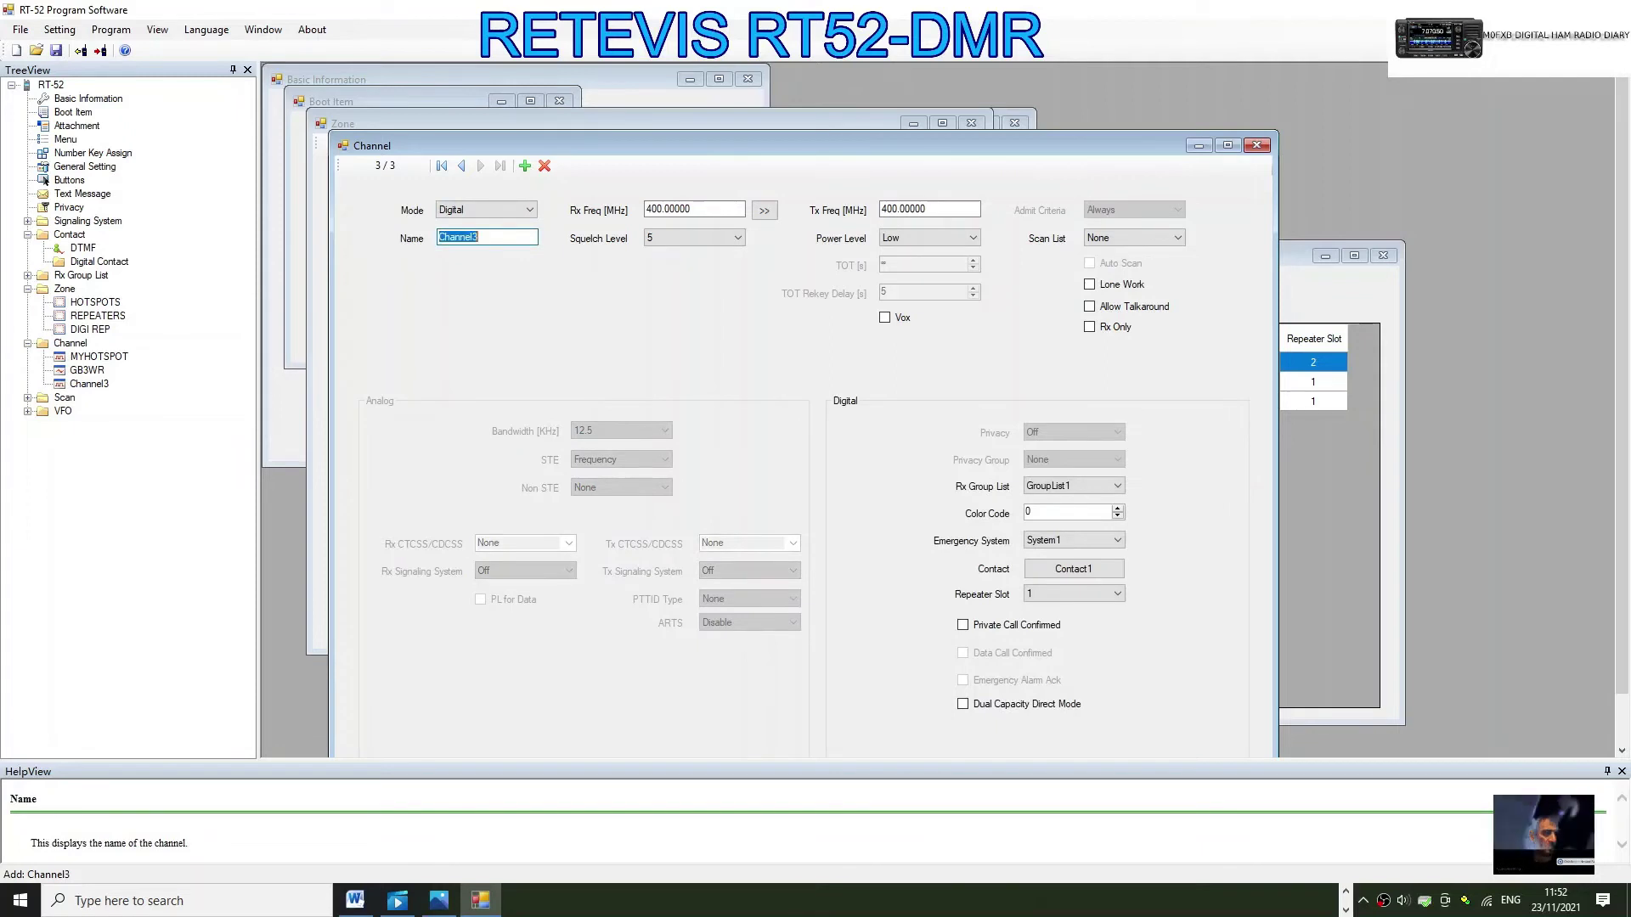
pyautogui.write('GB')
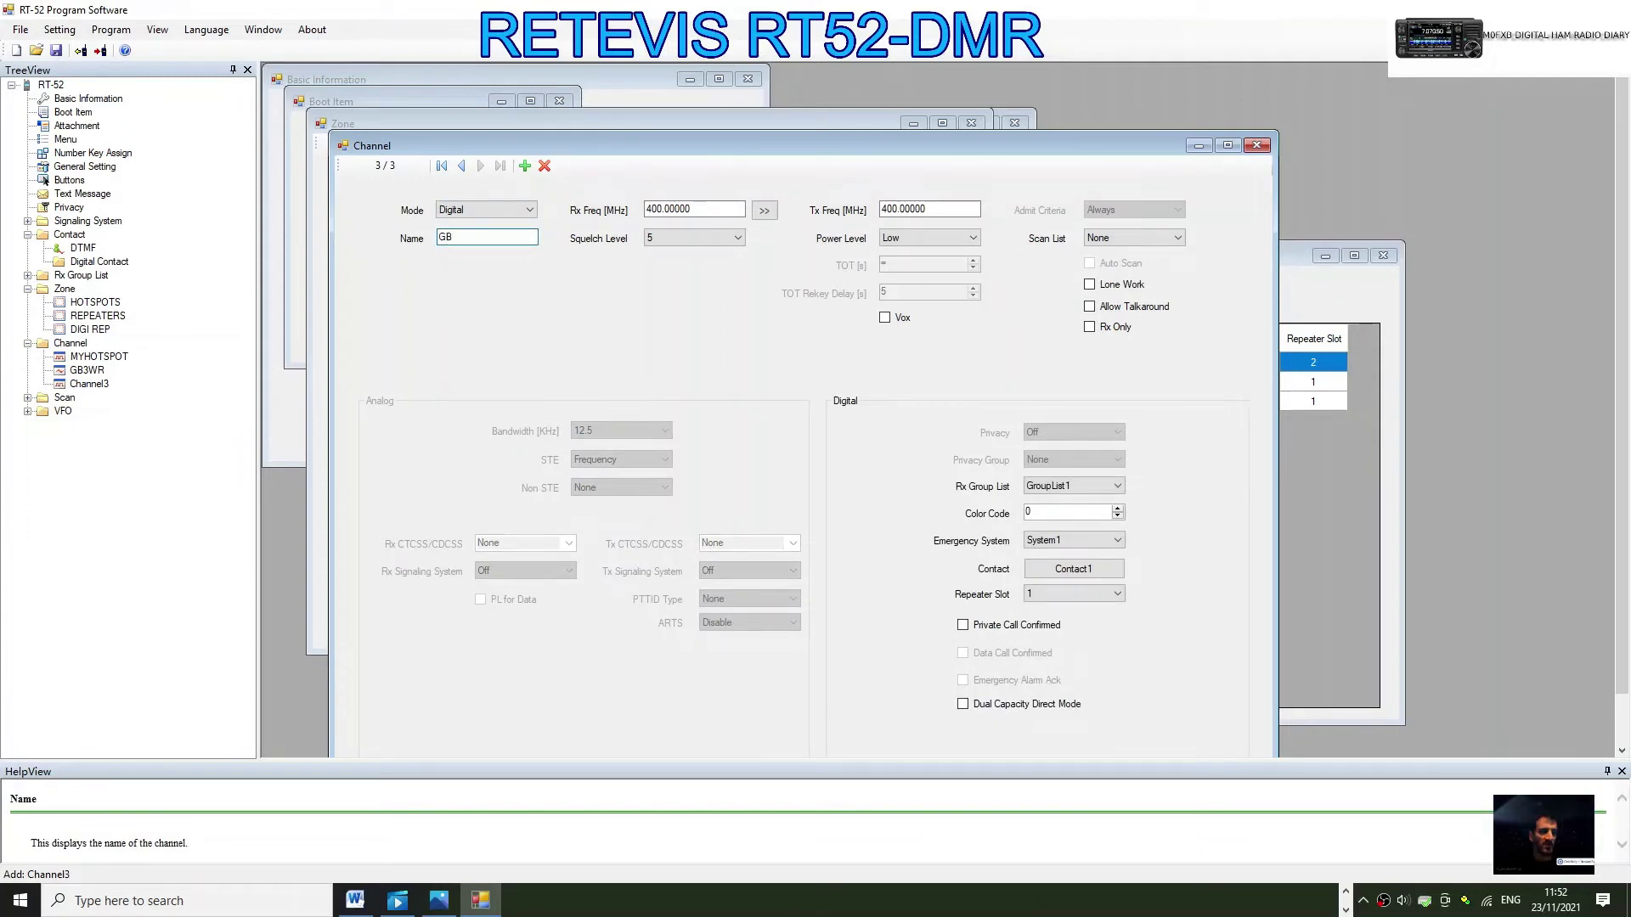
pyautogui.write('7')
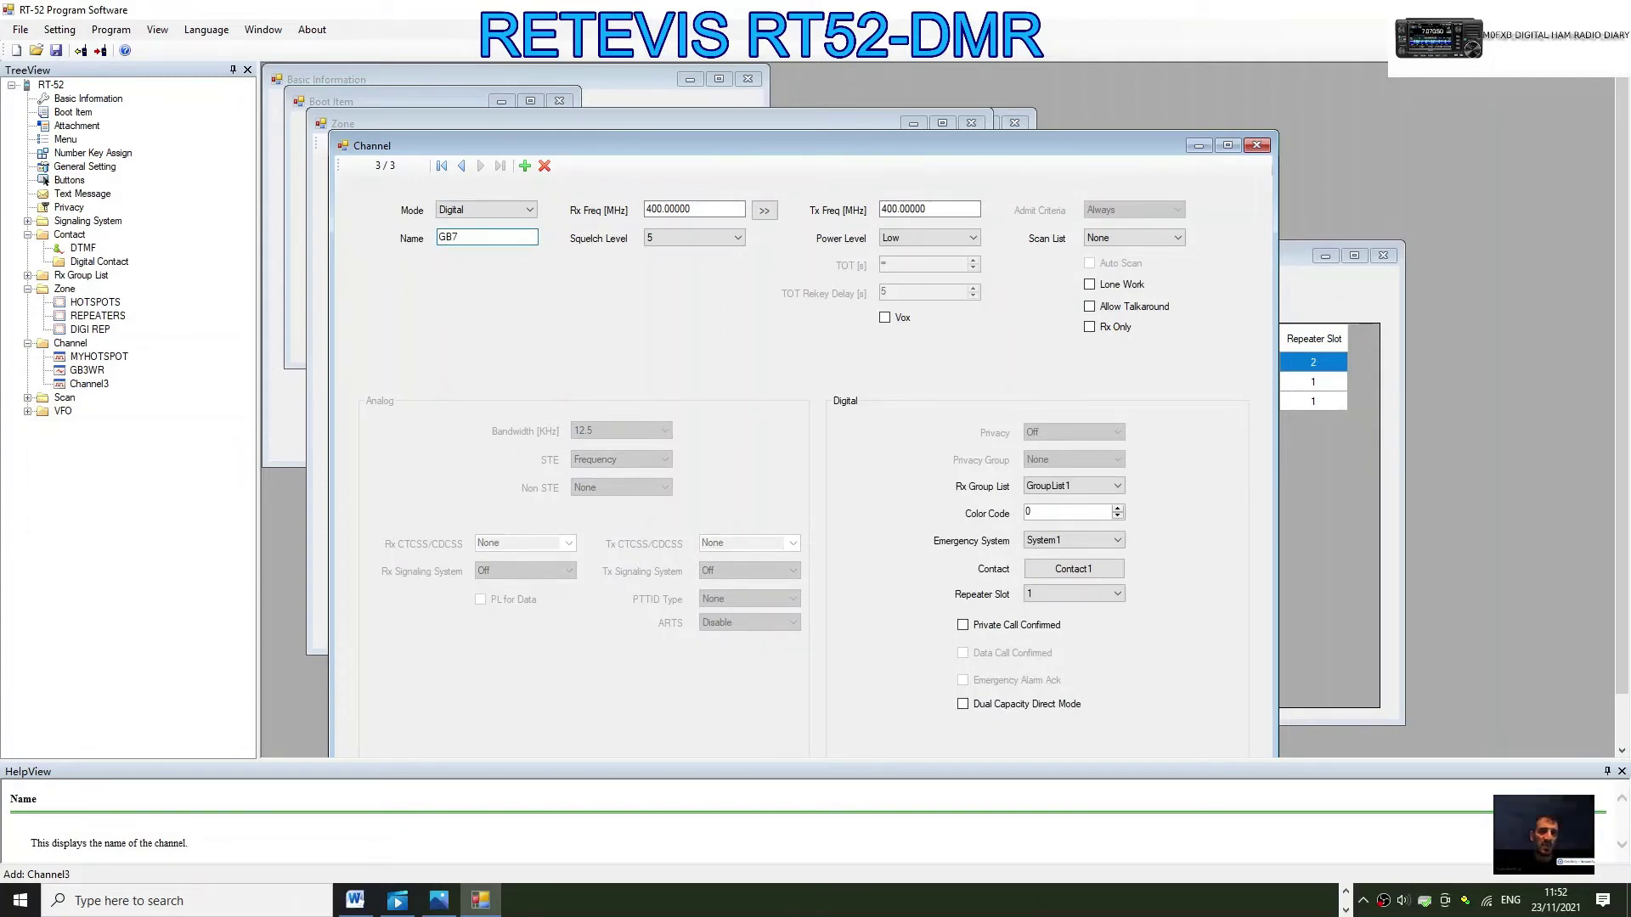
pyautogui.write('BD')
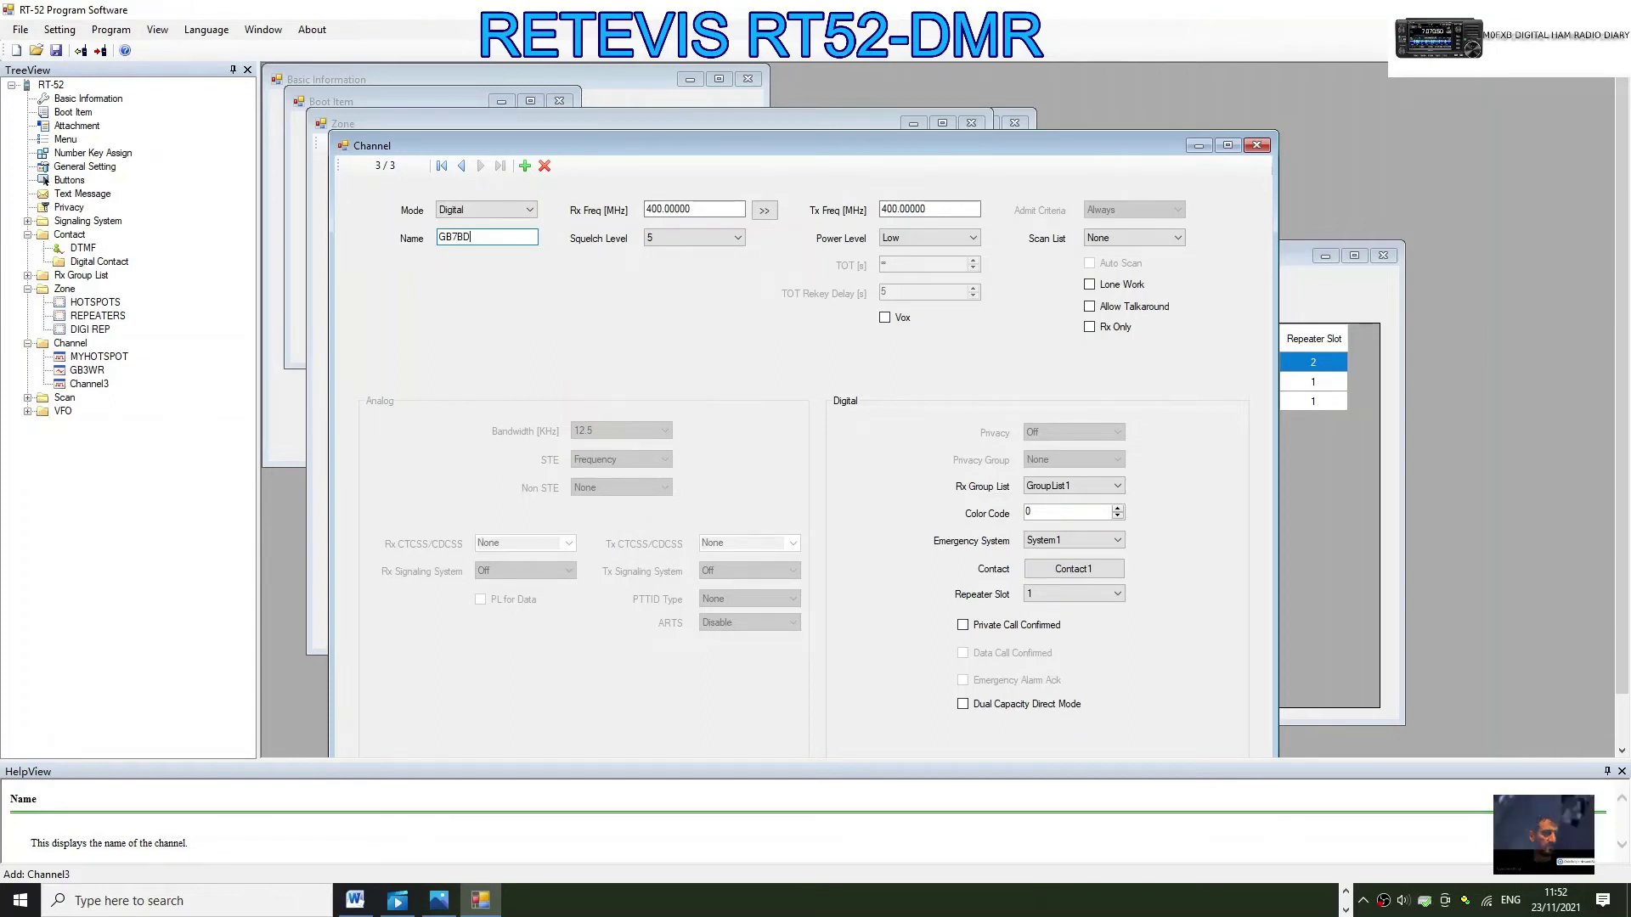
# Set GB7BD to receive 430.850, transmit 438.55000, with Low power
pyautogui.click(665, 209)
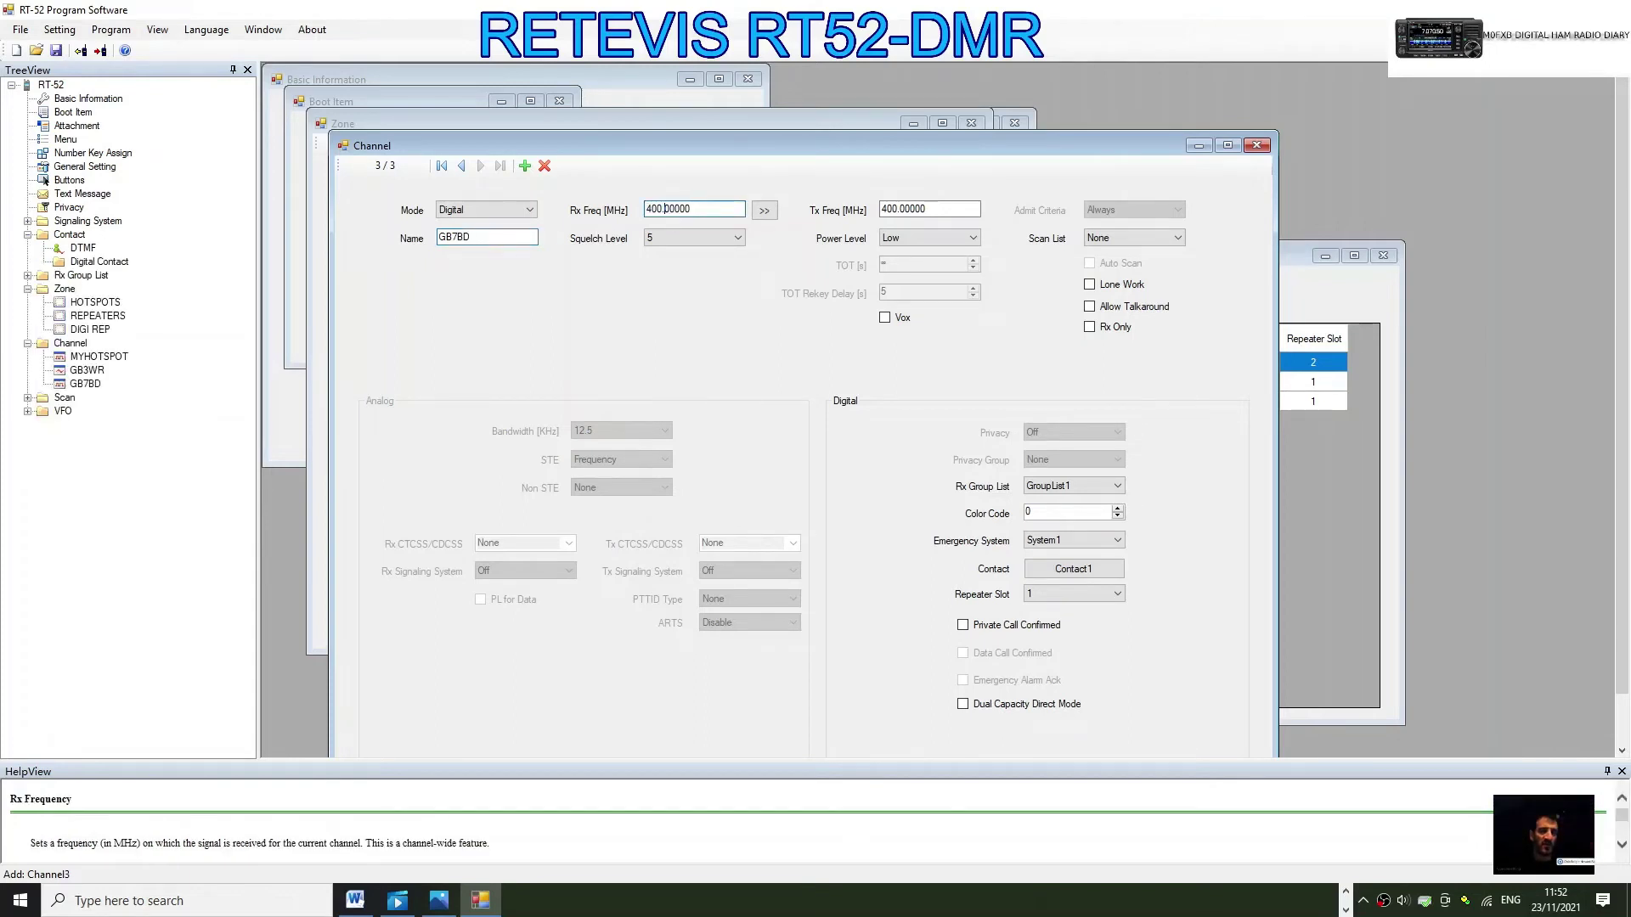
pyautogui.doubleClick(665, 209)
pyautogui.write('43')
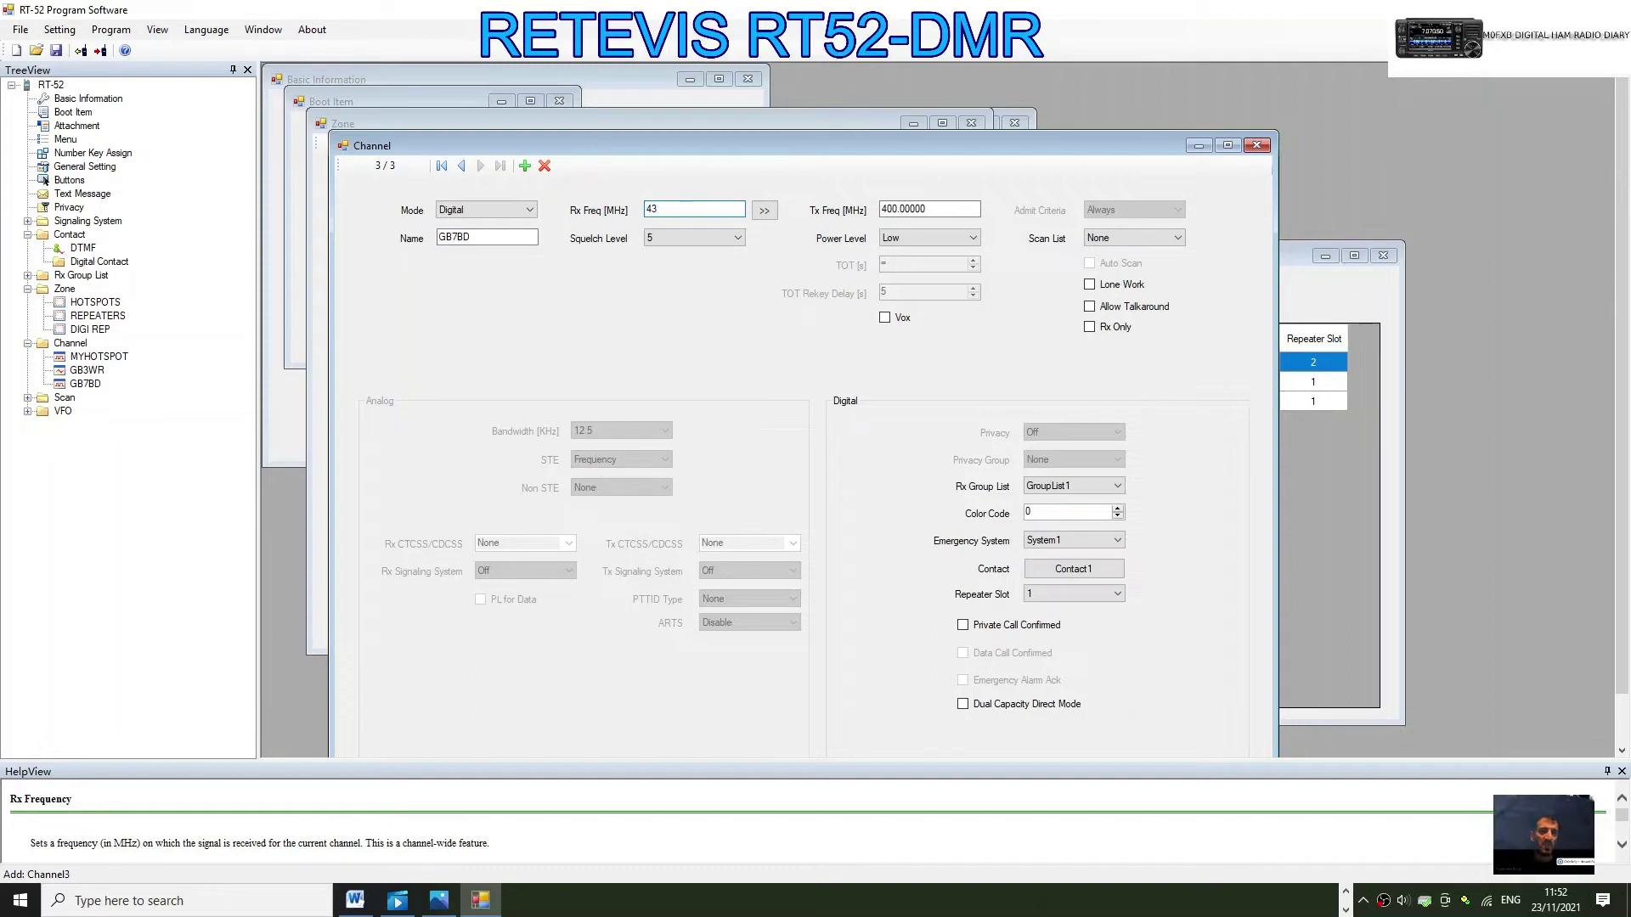
pyautogui.write('0')
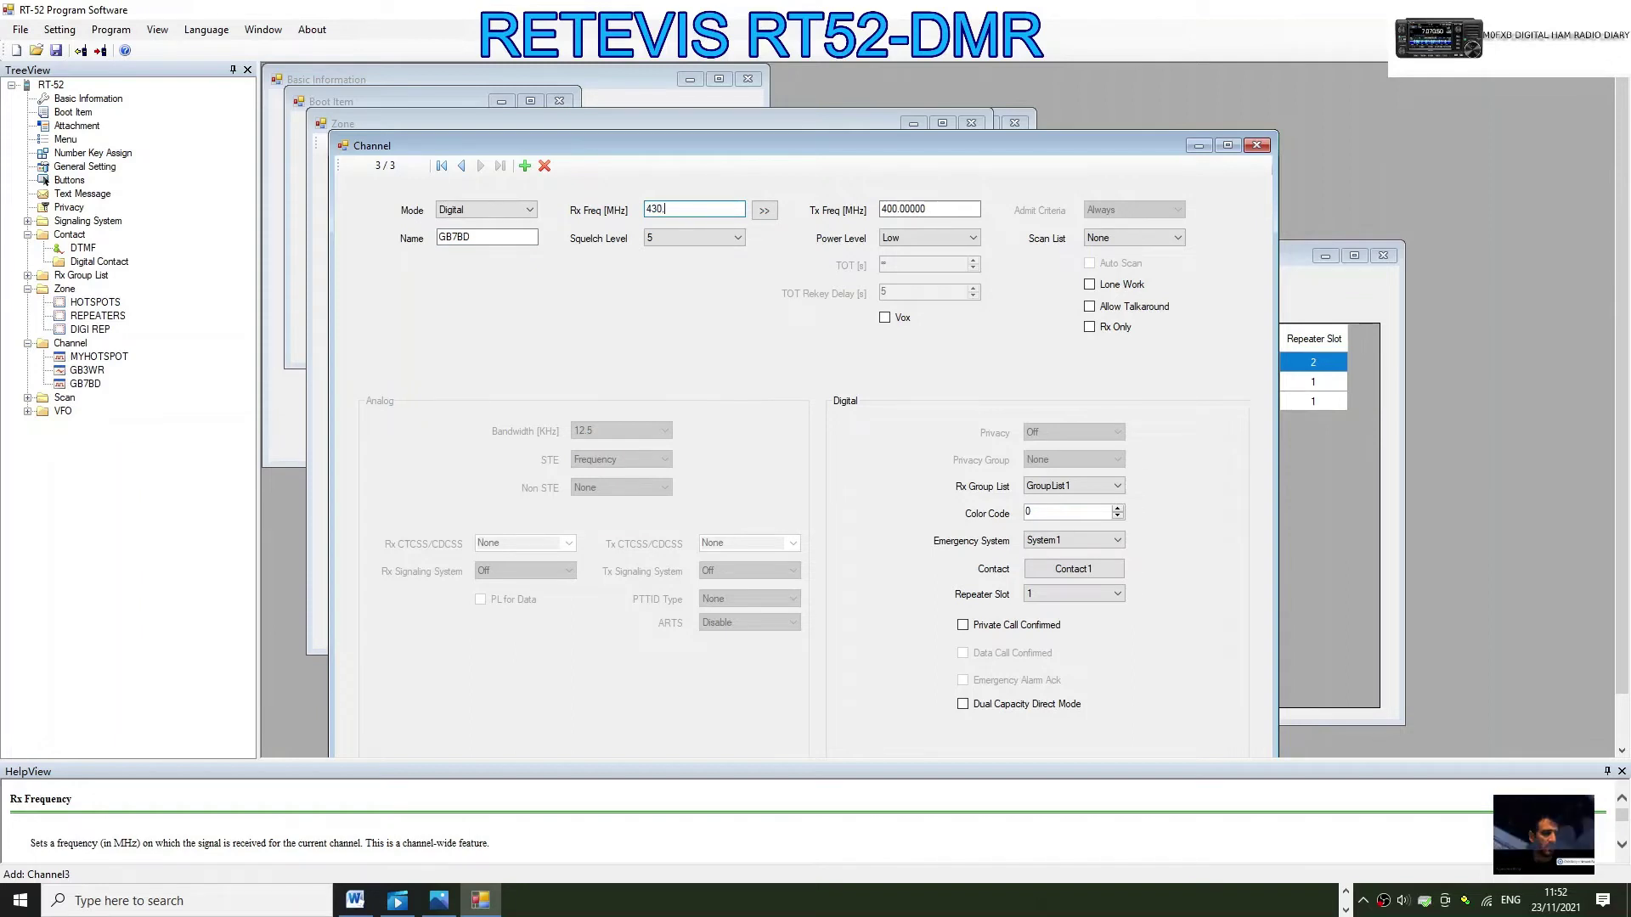
pyautogui.write('.850')
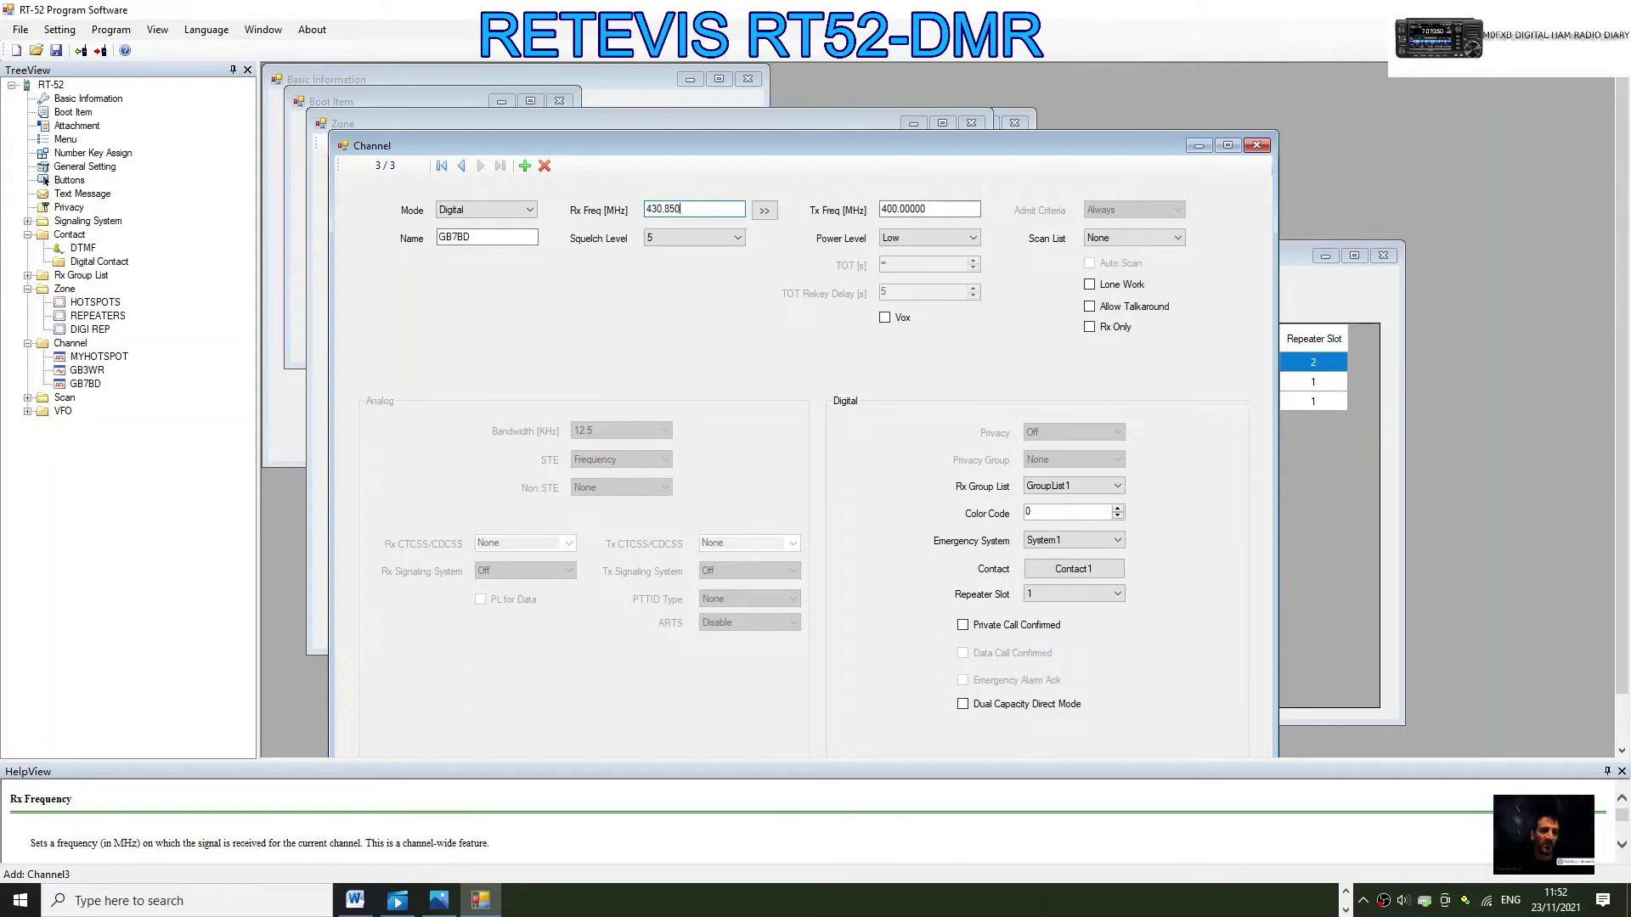
pyautogui.click(902, 209)
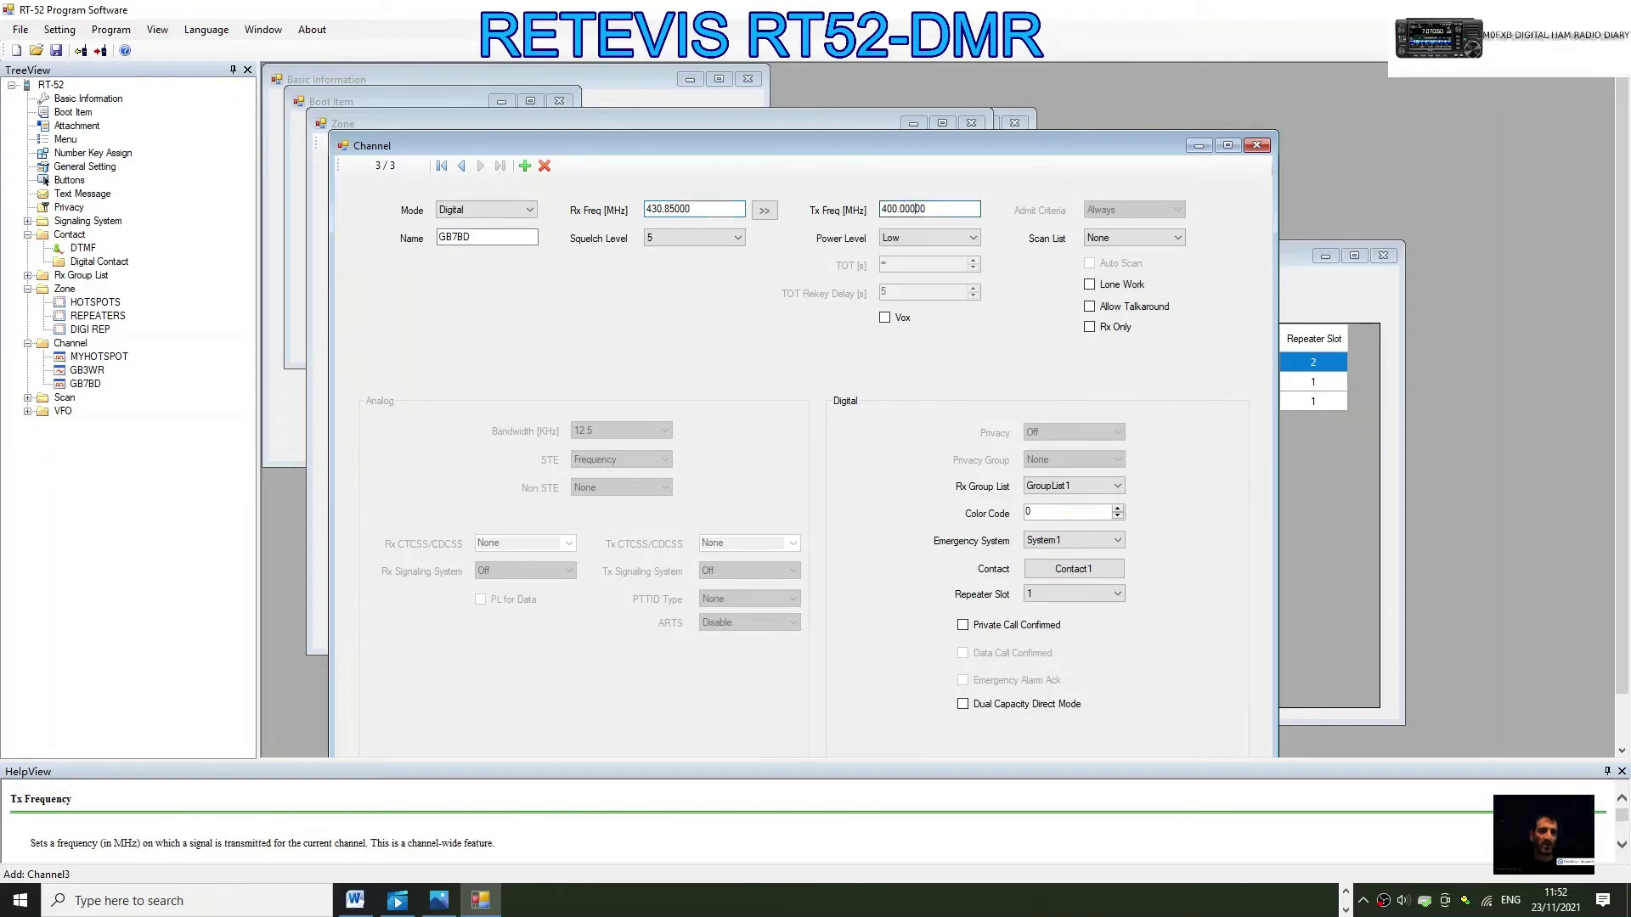
pyautogui.doubleClick(908, 209)
pyautogui.write('43')
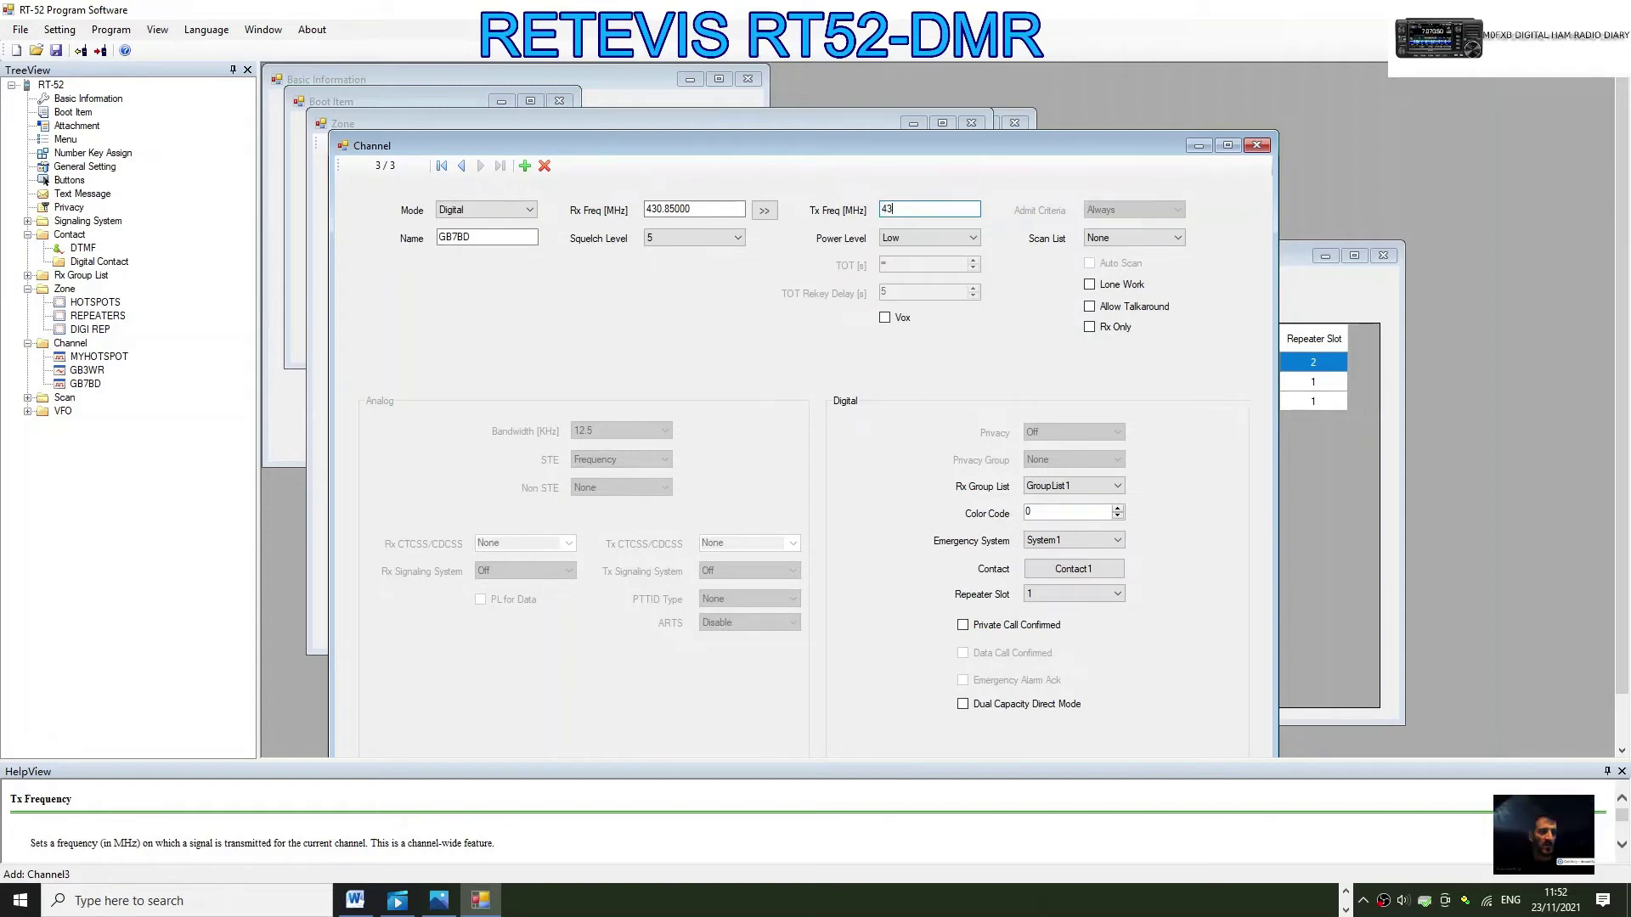
pyautogui.write('8.')
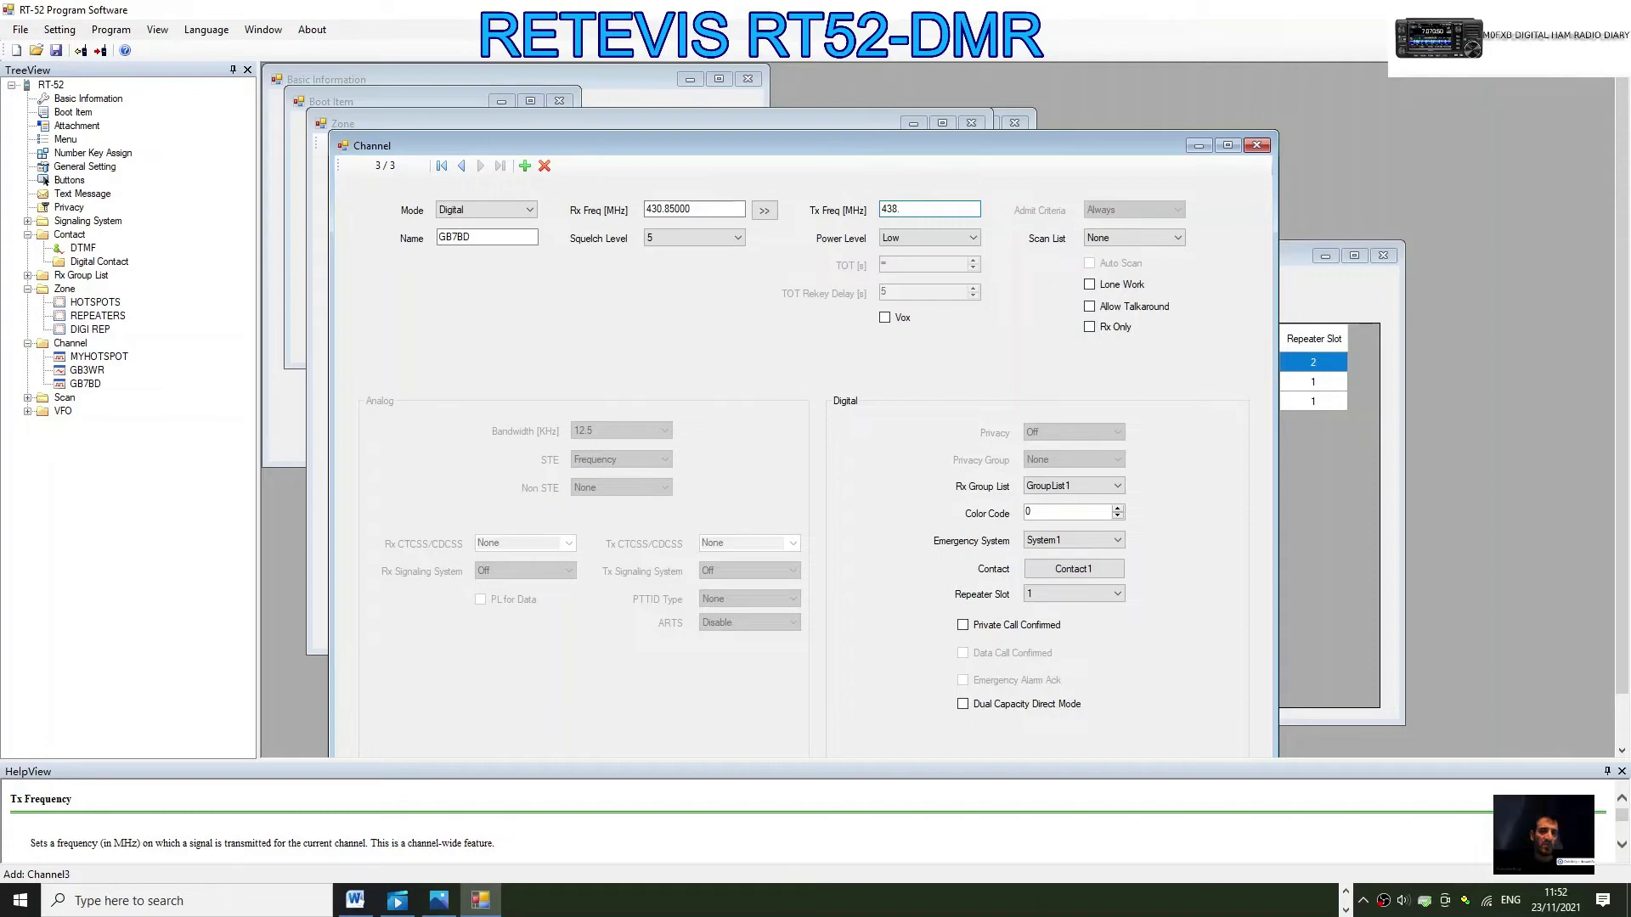
pyautogui.write('550')
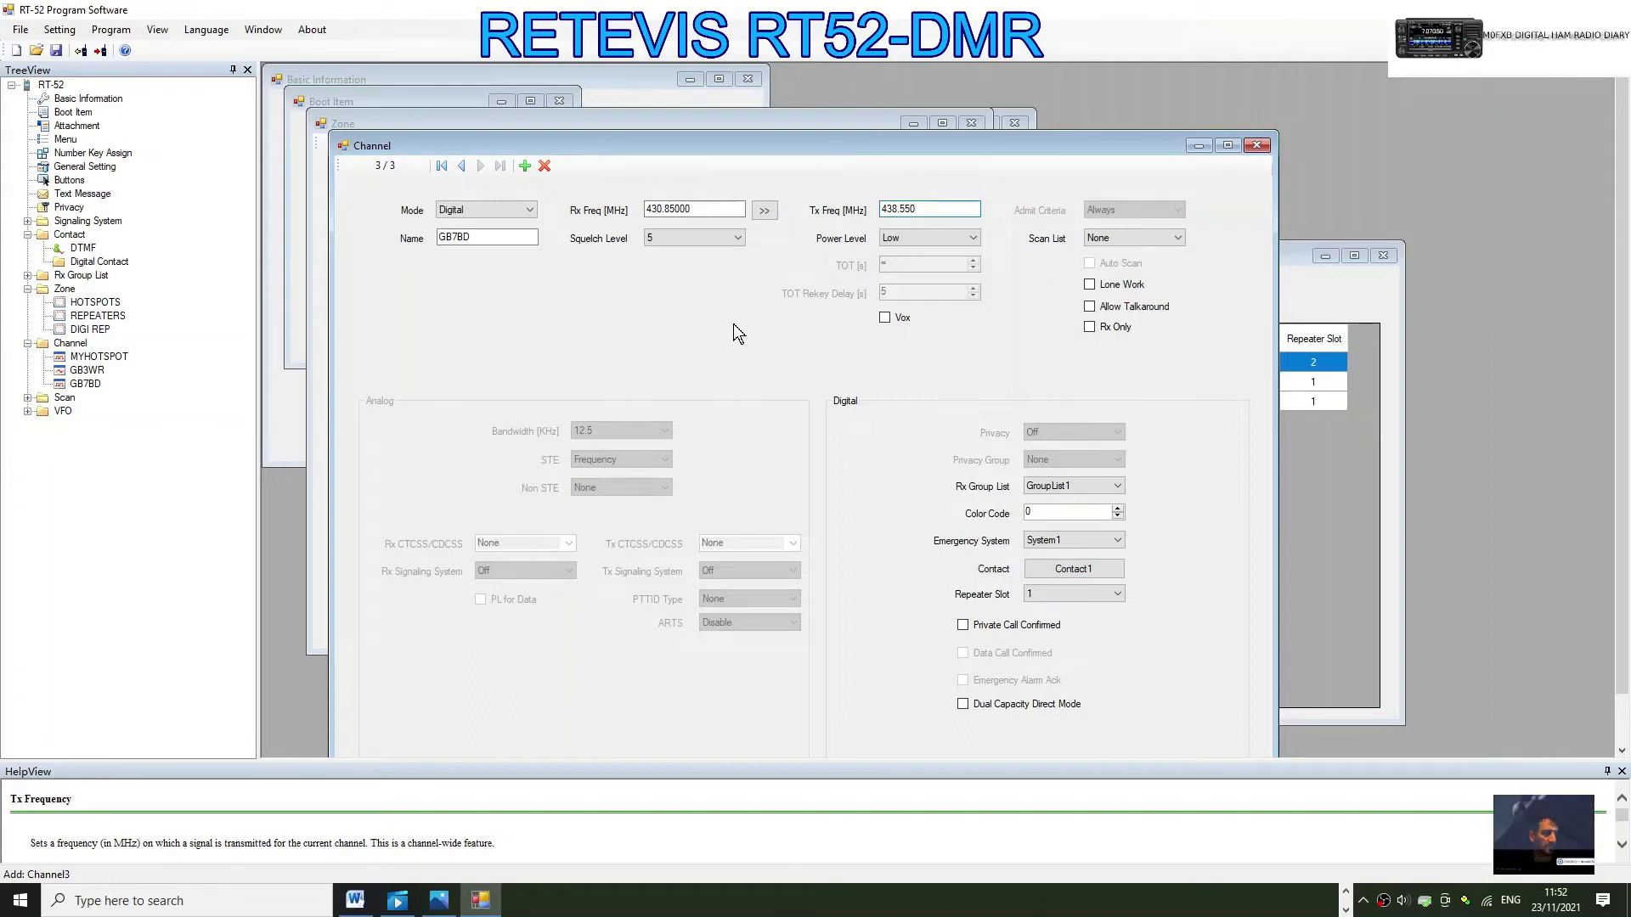
pyautogui.write('00')
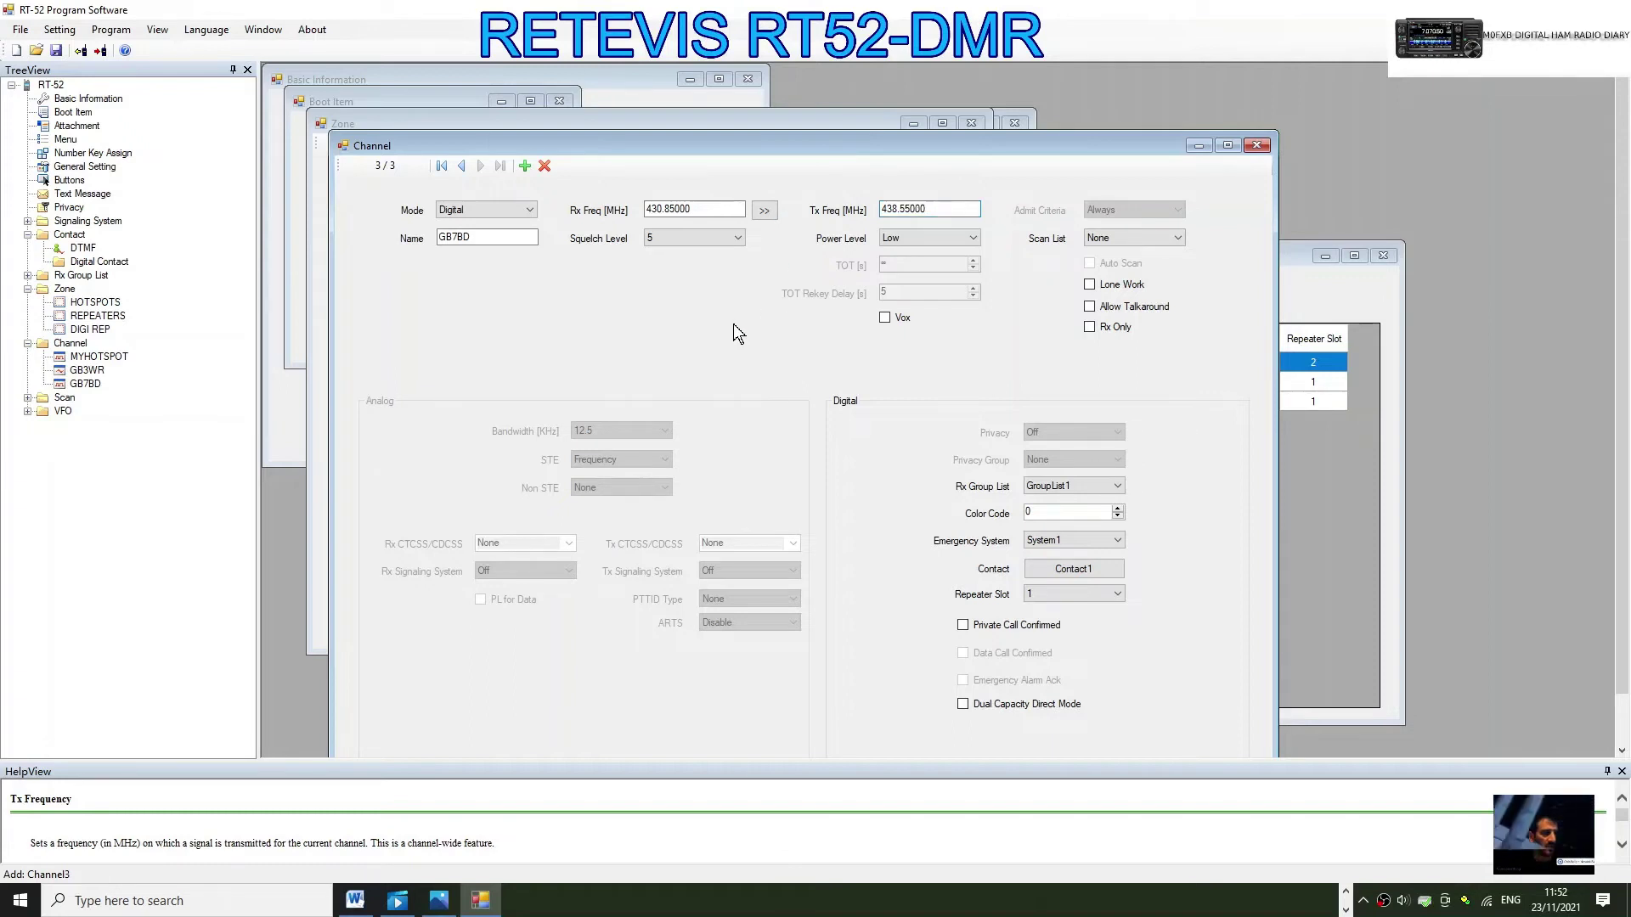
pyautogui.click(972, 237)
pyautogui.click(943, 255)
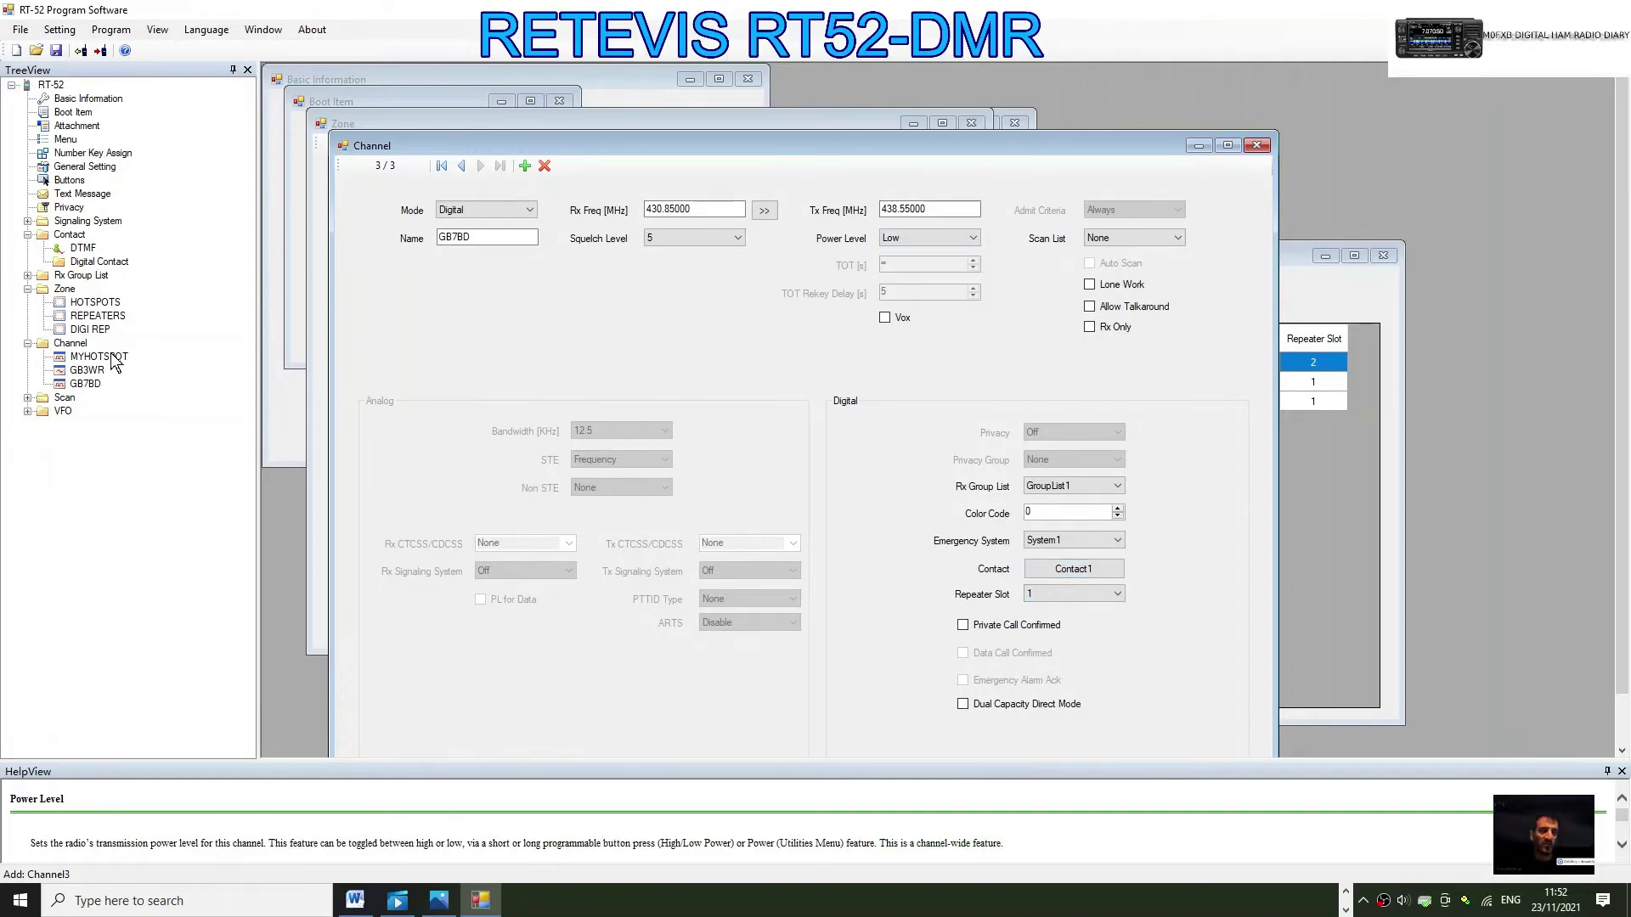
# Add a third digital contact named TG91 with call ID 91
pyautogui.click(72, 264)
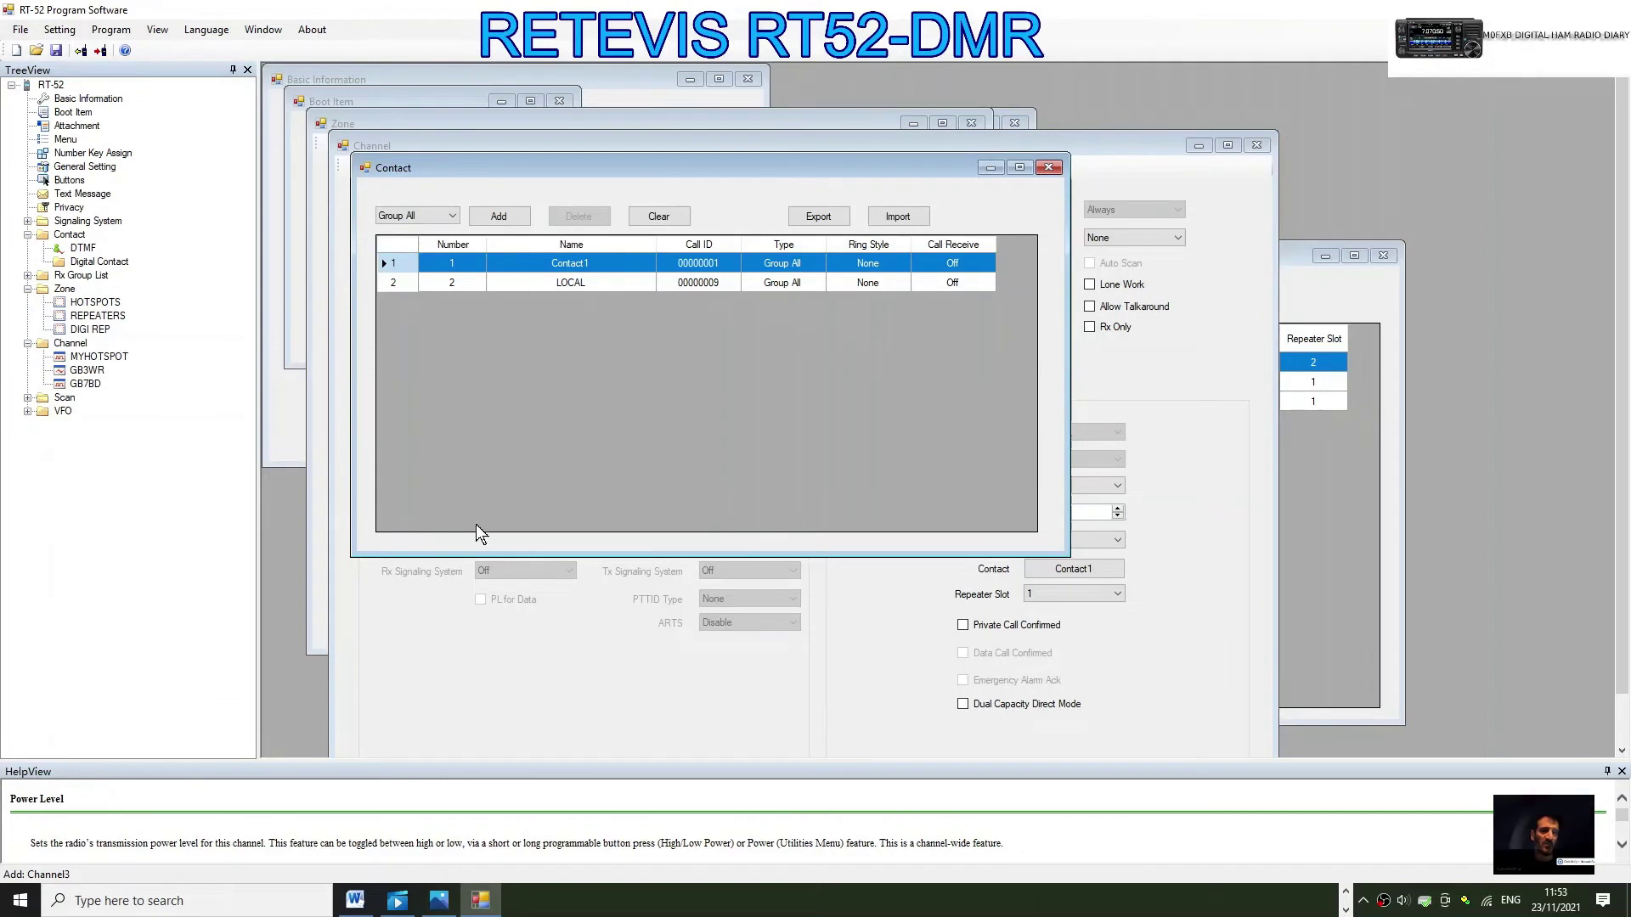
pyautogui.click(498, 215)
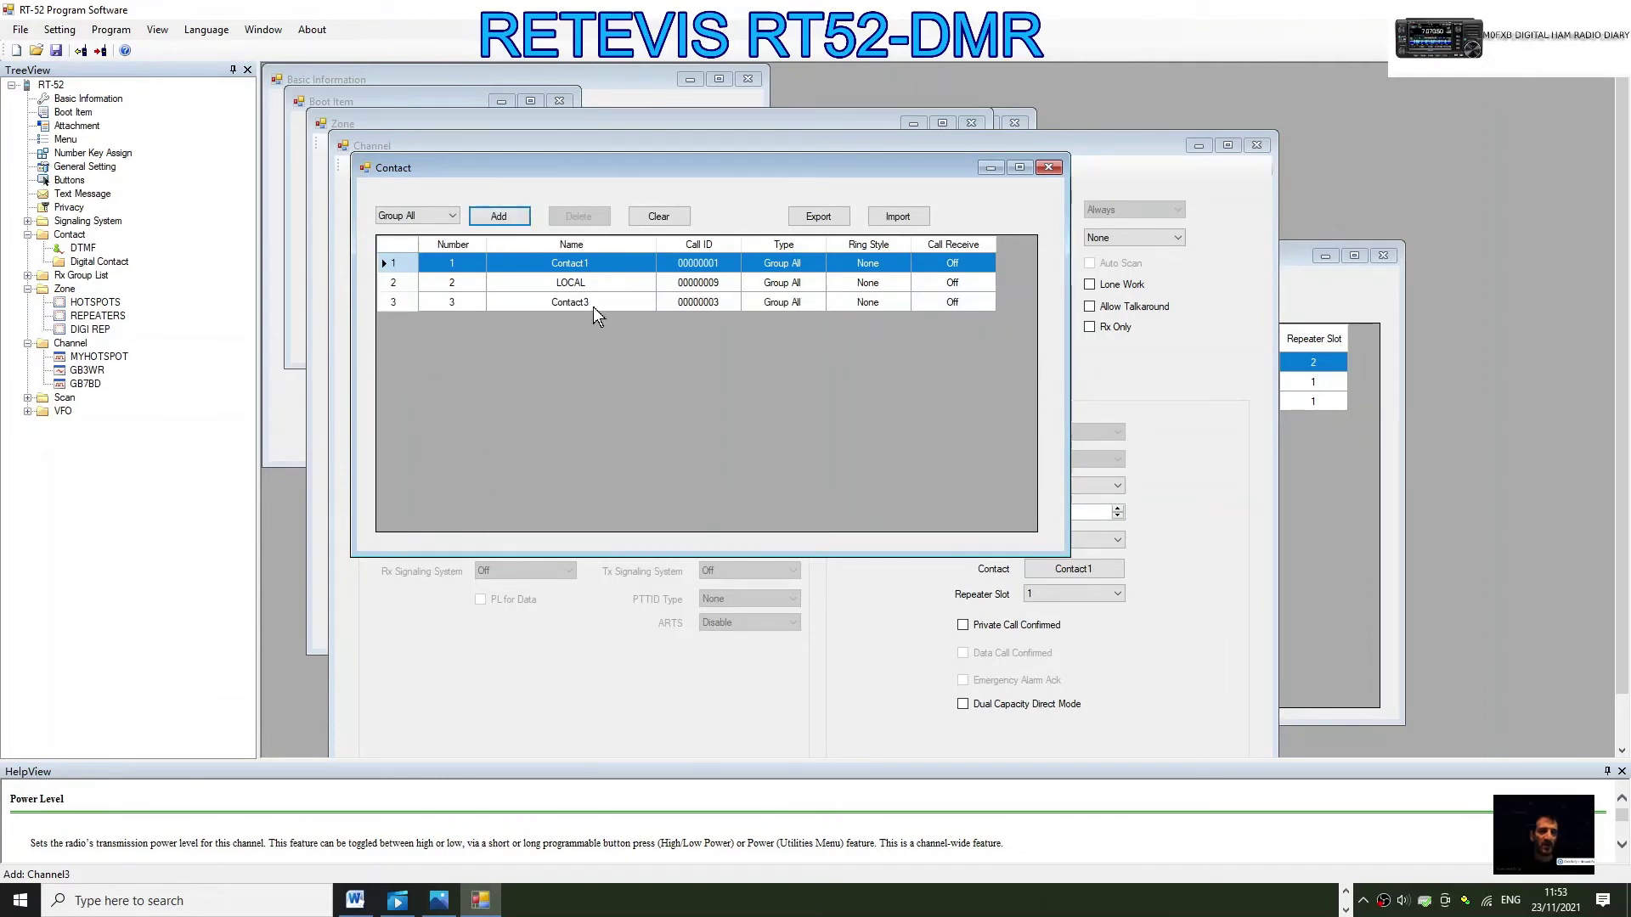
pyautogui.doubleClick(399, 304)
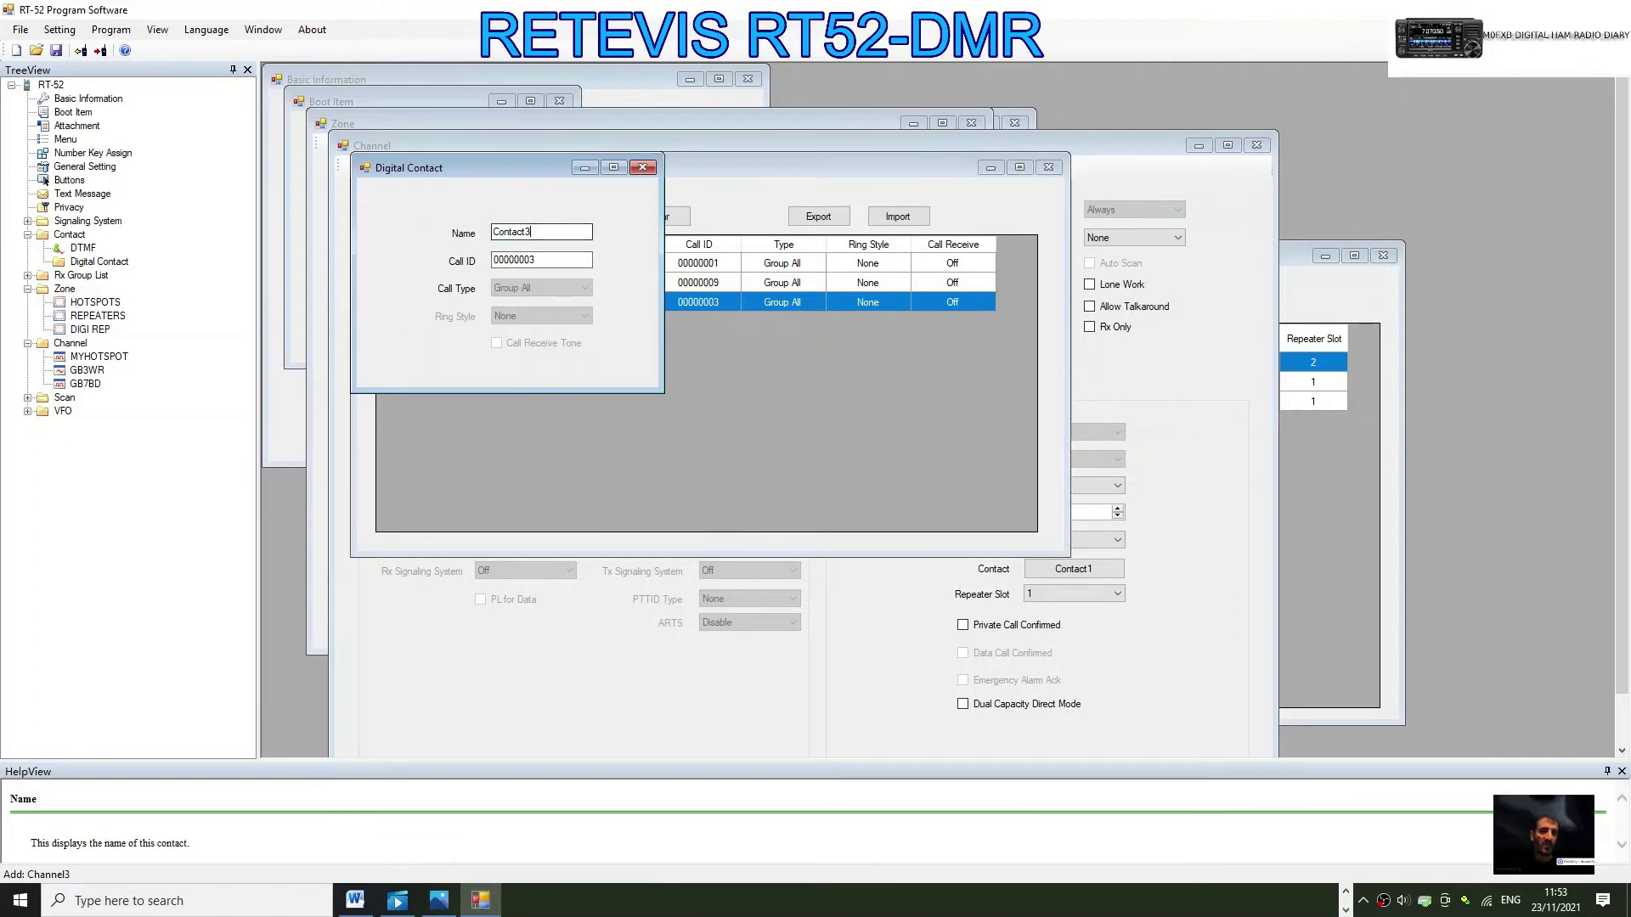
pyautogui.press('BackSpace')
pyautogui.press('BackSpace')
pyautogui.press('BackSpace')
pyautogui.press('BackSpace')
pyautogui.press('BackSpace')
pyautogui.press('BackSpace')
pyautogui.press('BackSpace')
pyautogui.press('BackSpace')
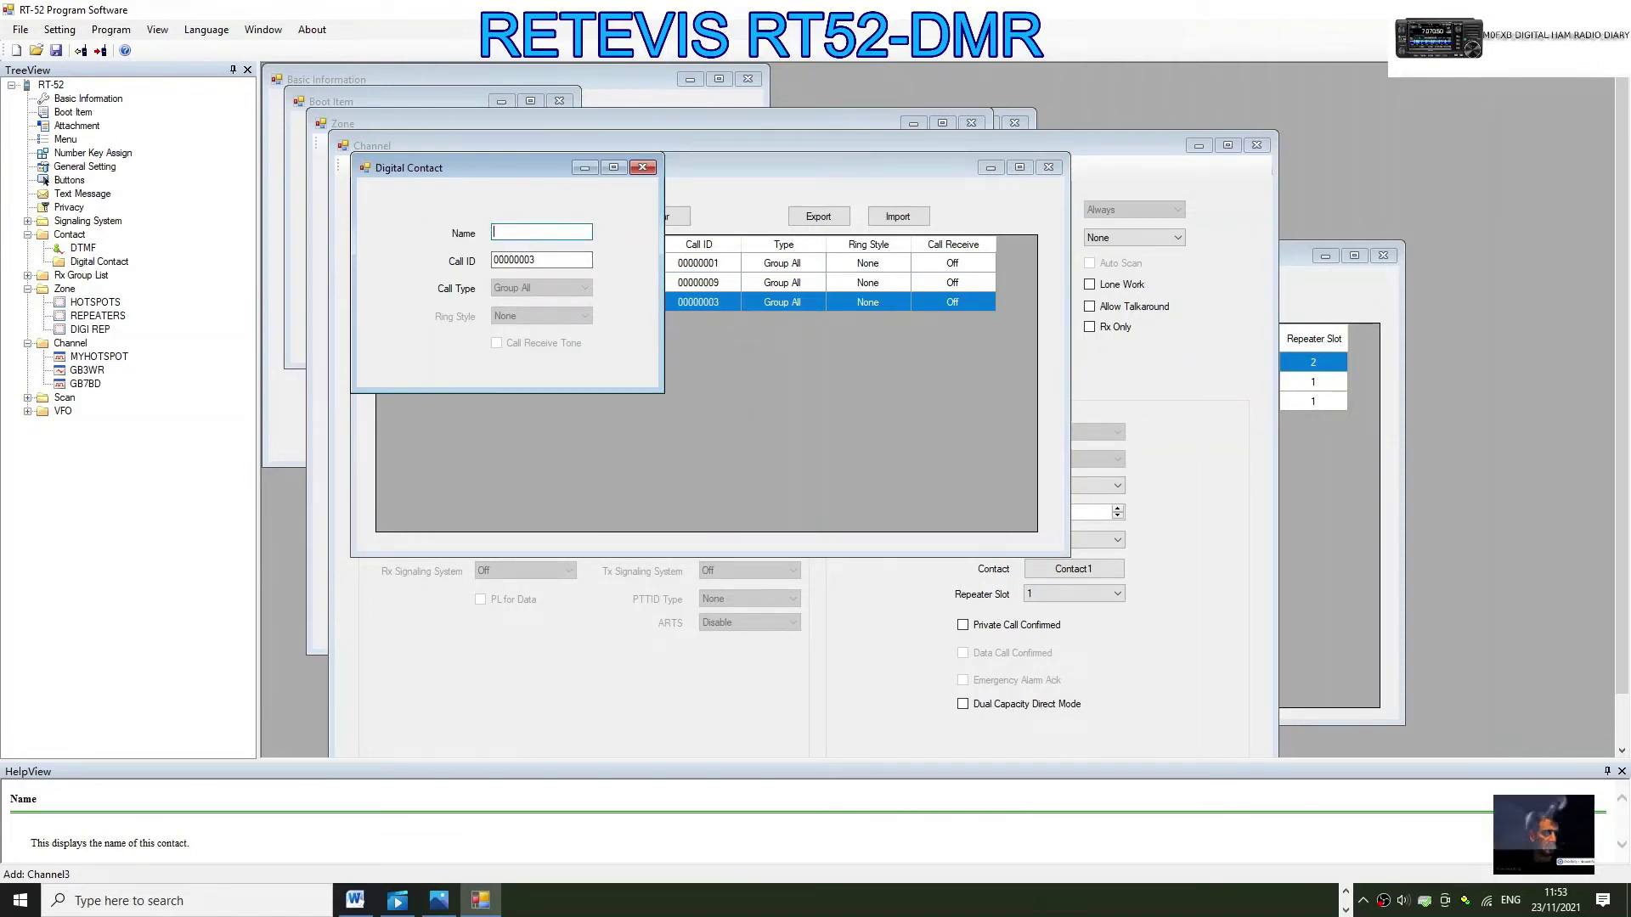
pyautogui.write('TG91')
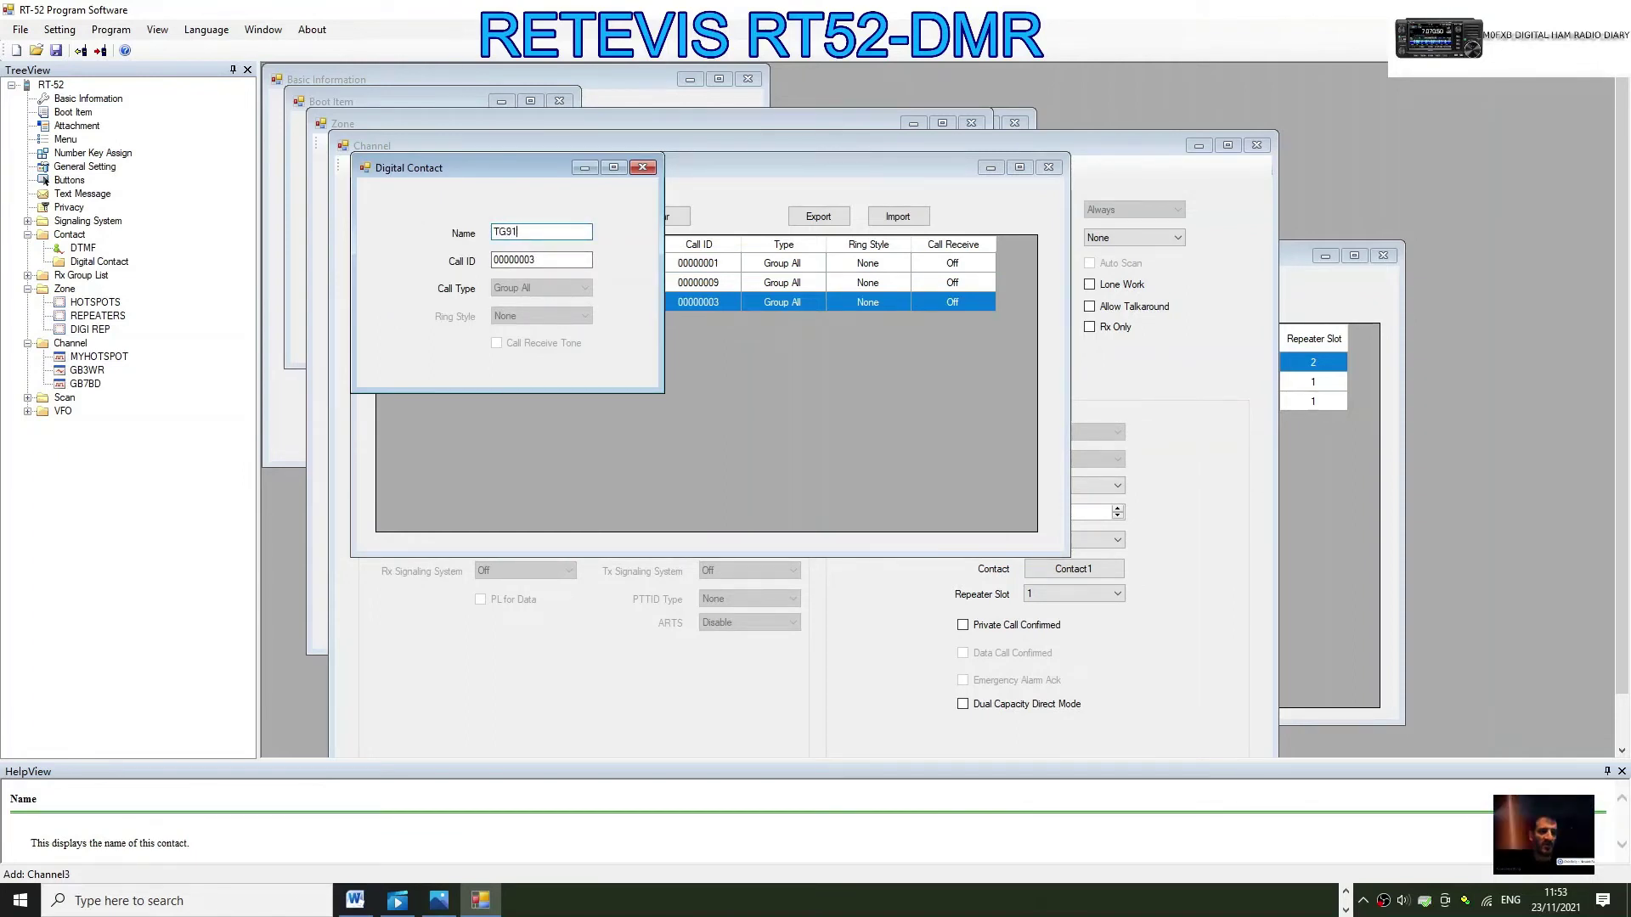
pyautogui.click(514, 259)
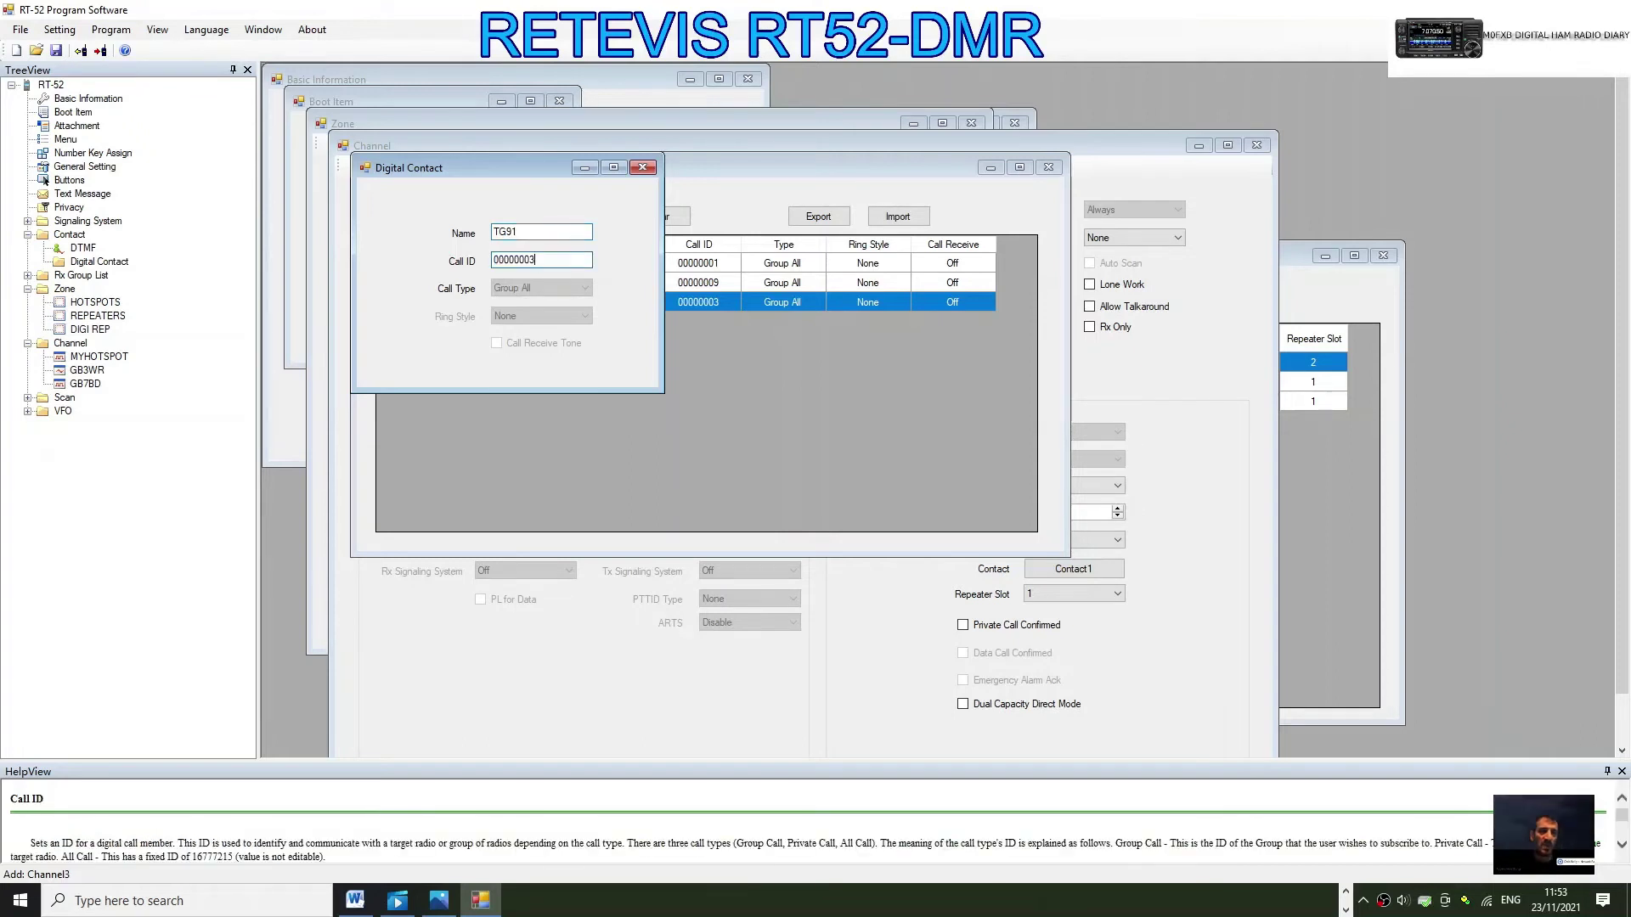
pyautogui.doubleClick(513, 260)
pyautogui.write('91')
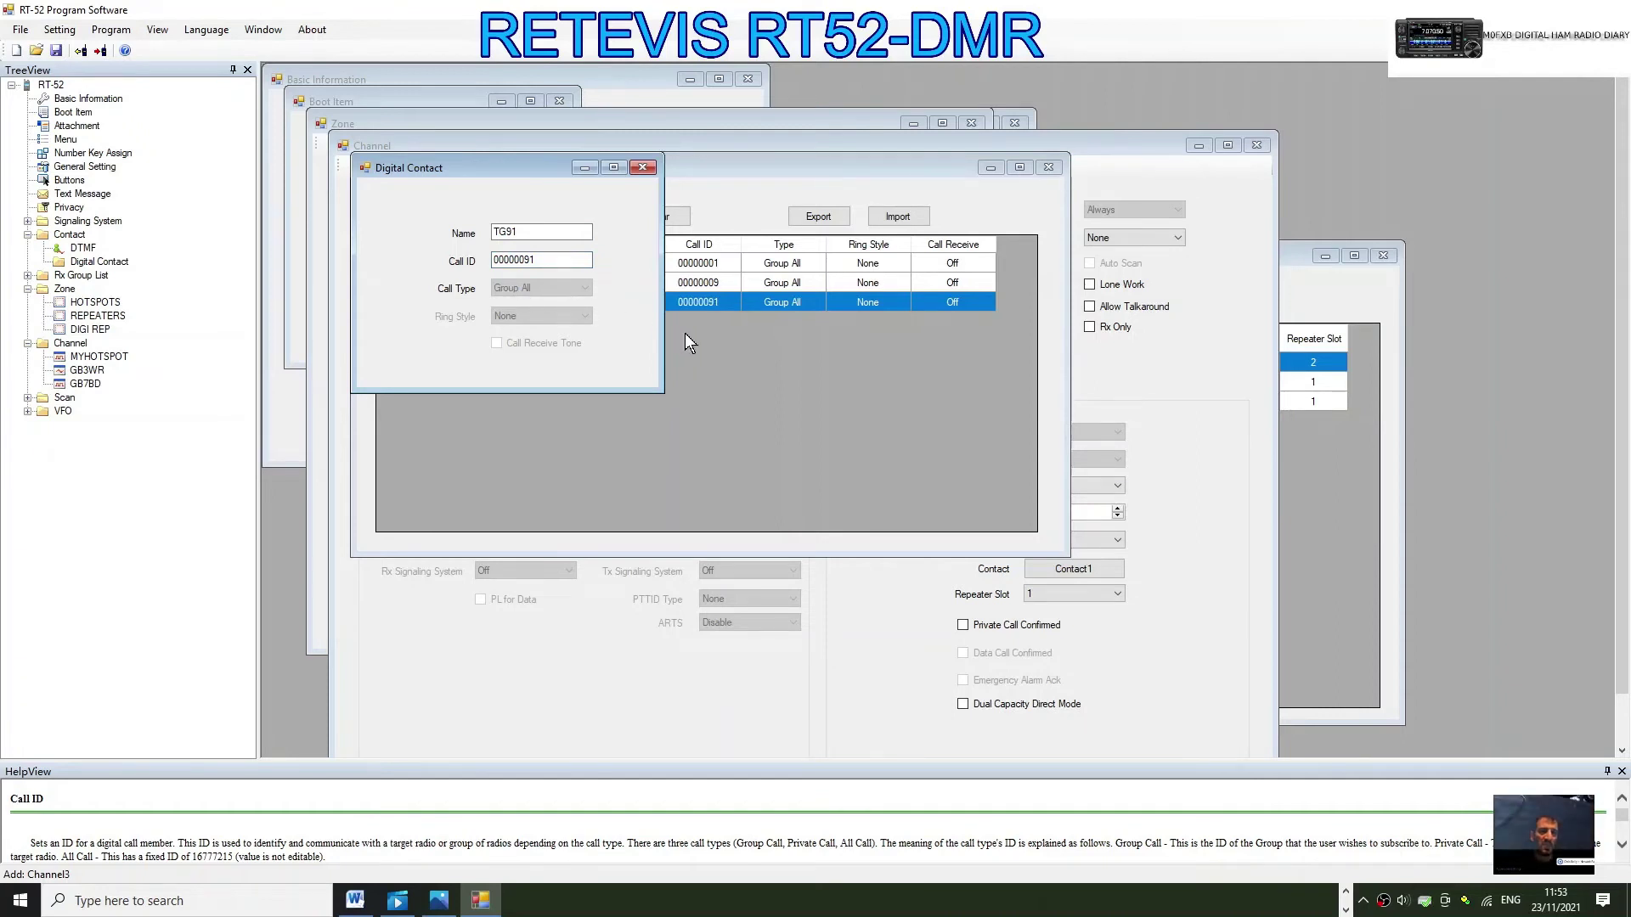
pyautogui.click(642, 169)
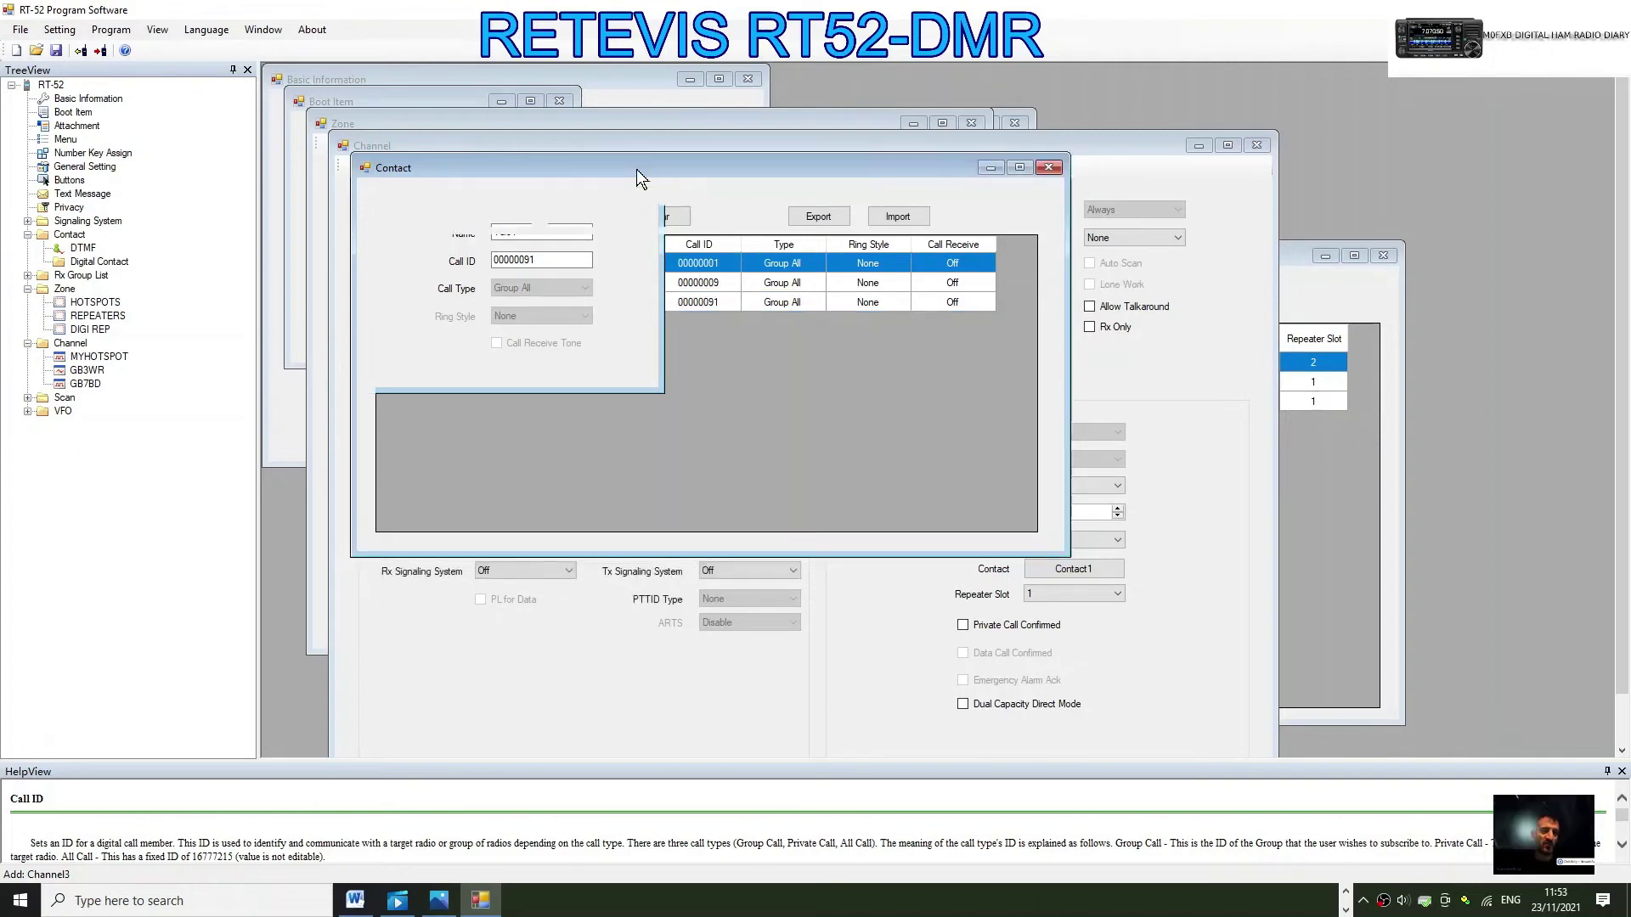
pyautogui.click(1210, 359)
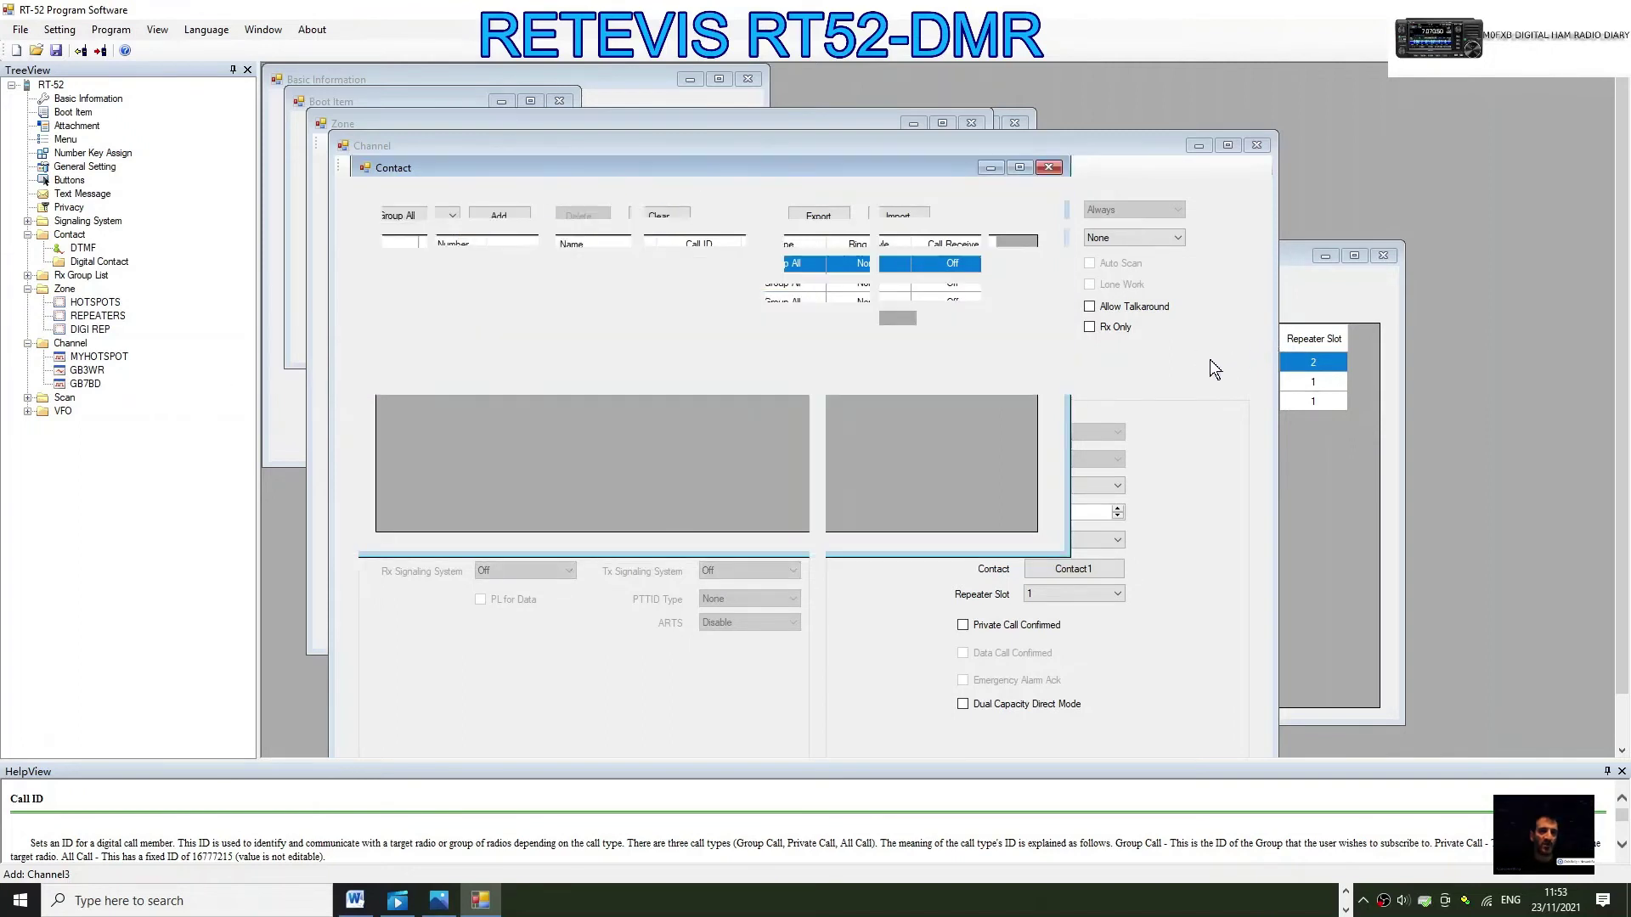
# Give GB7BD the TG91 contact, colour code 3 and repeater slot 2
pyautogui.click(1073, 570)
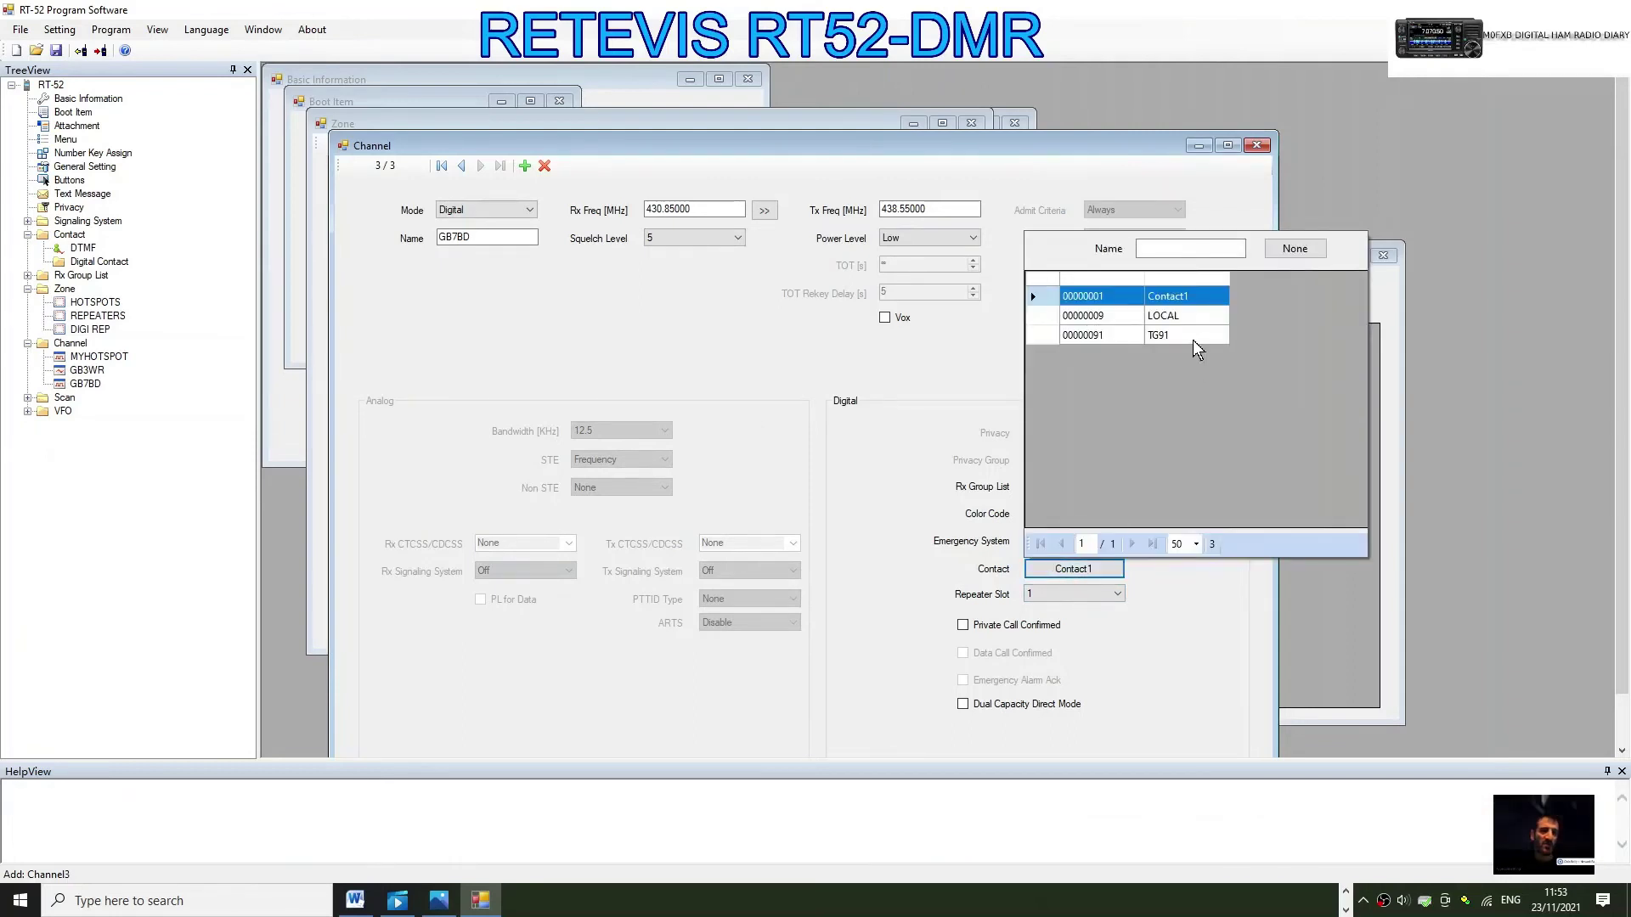
pyautogui.click(1193, 338)
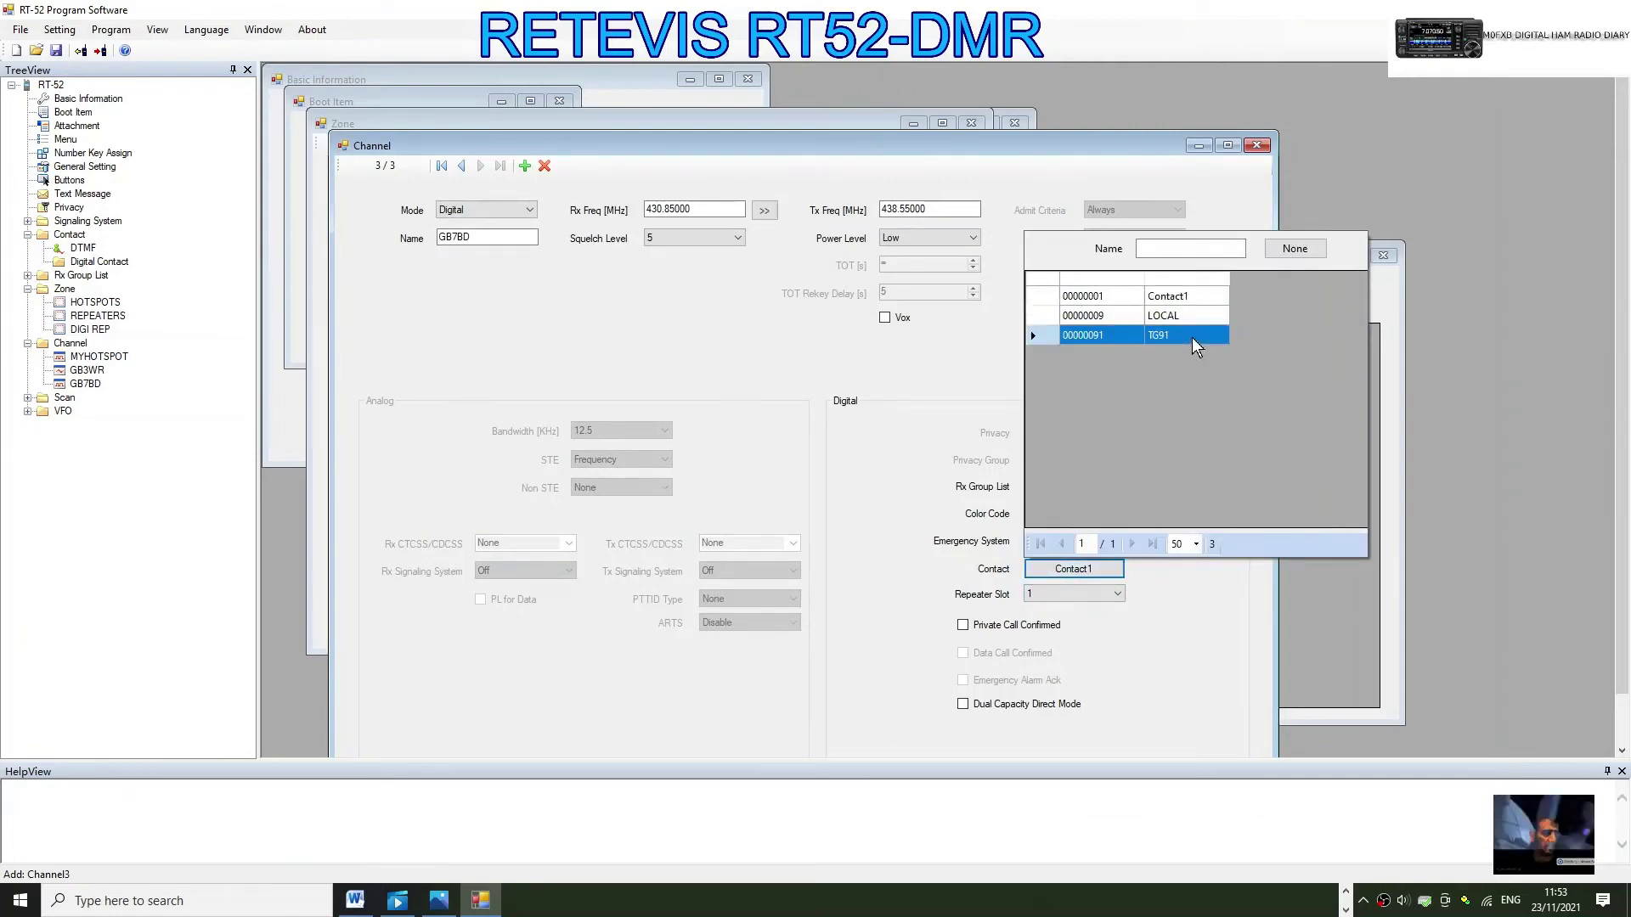
pyautogui.click(885, 435)
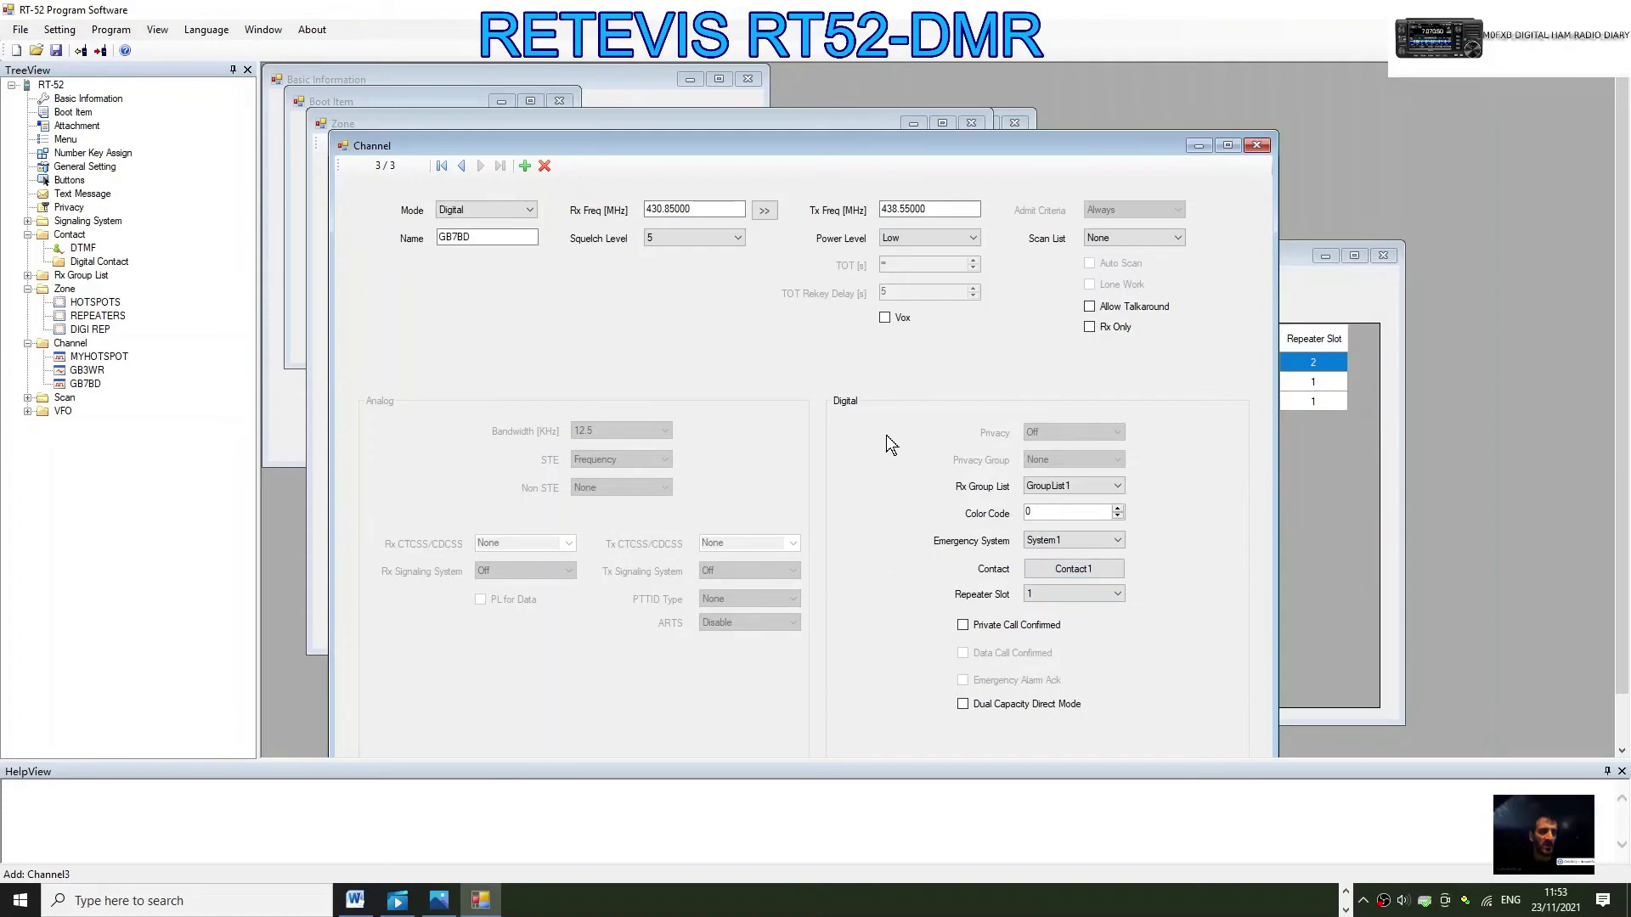
pyautogui.click(1085, 569)
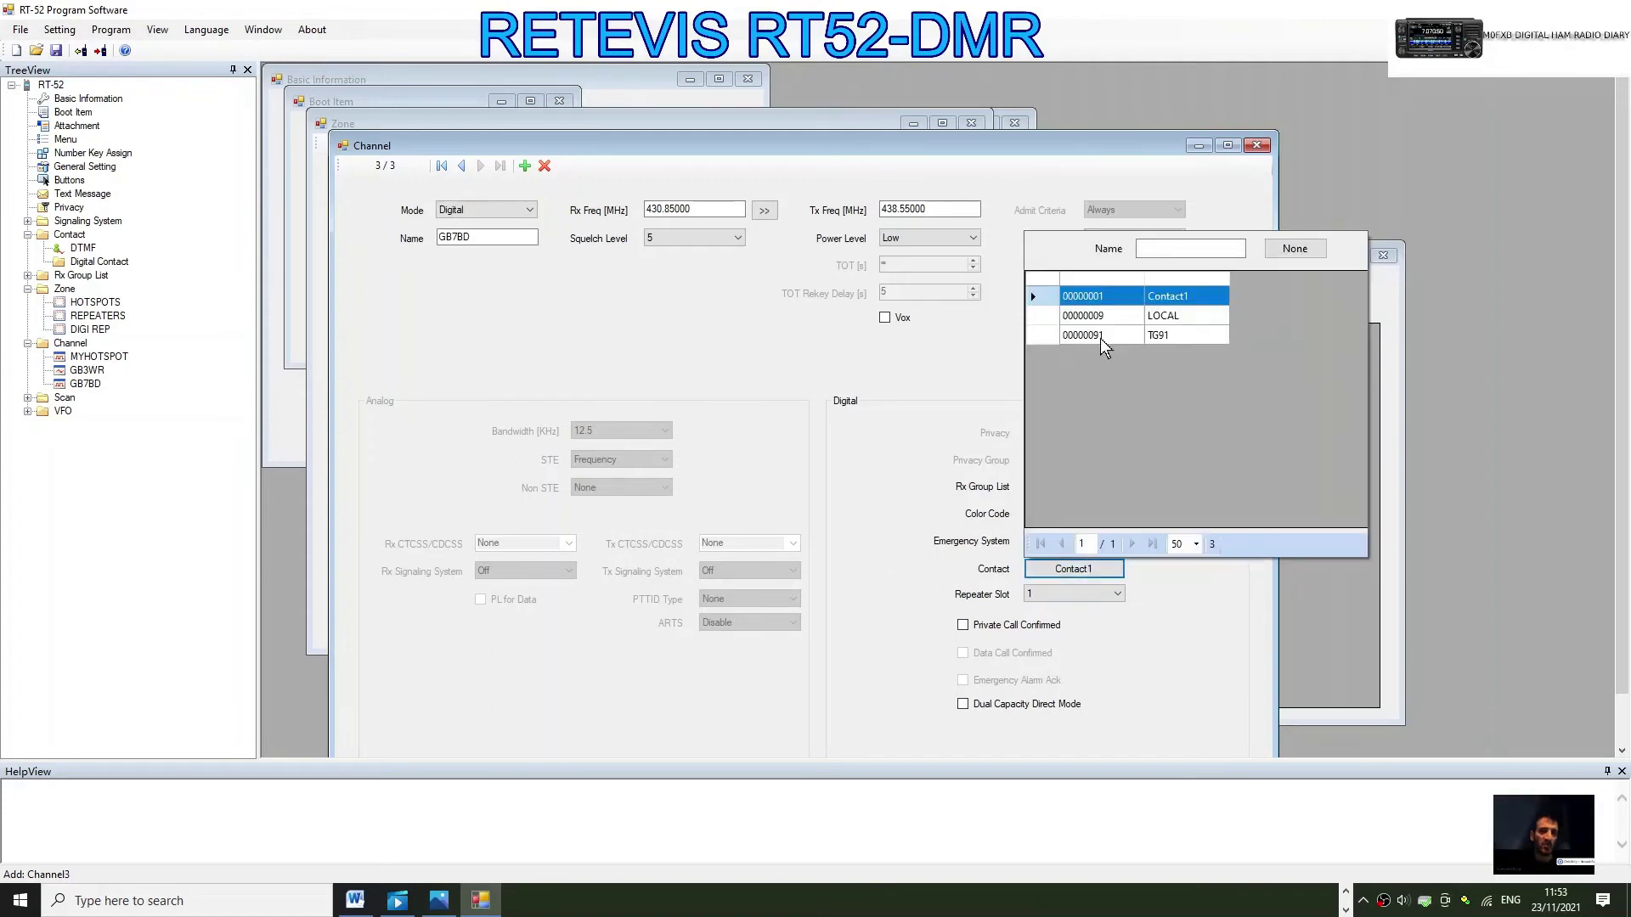
pyautogui.click(1046, 335)
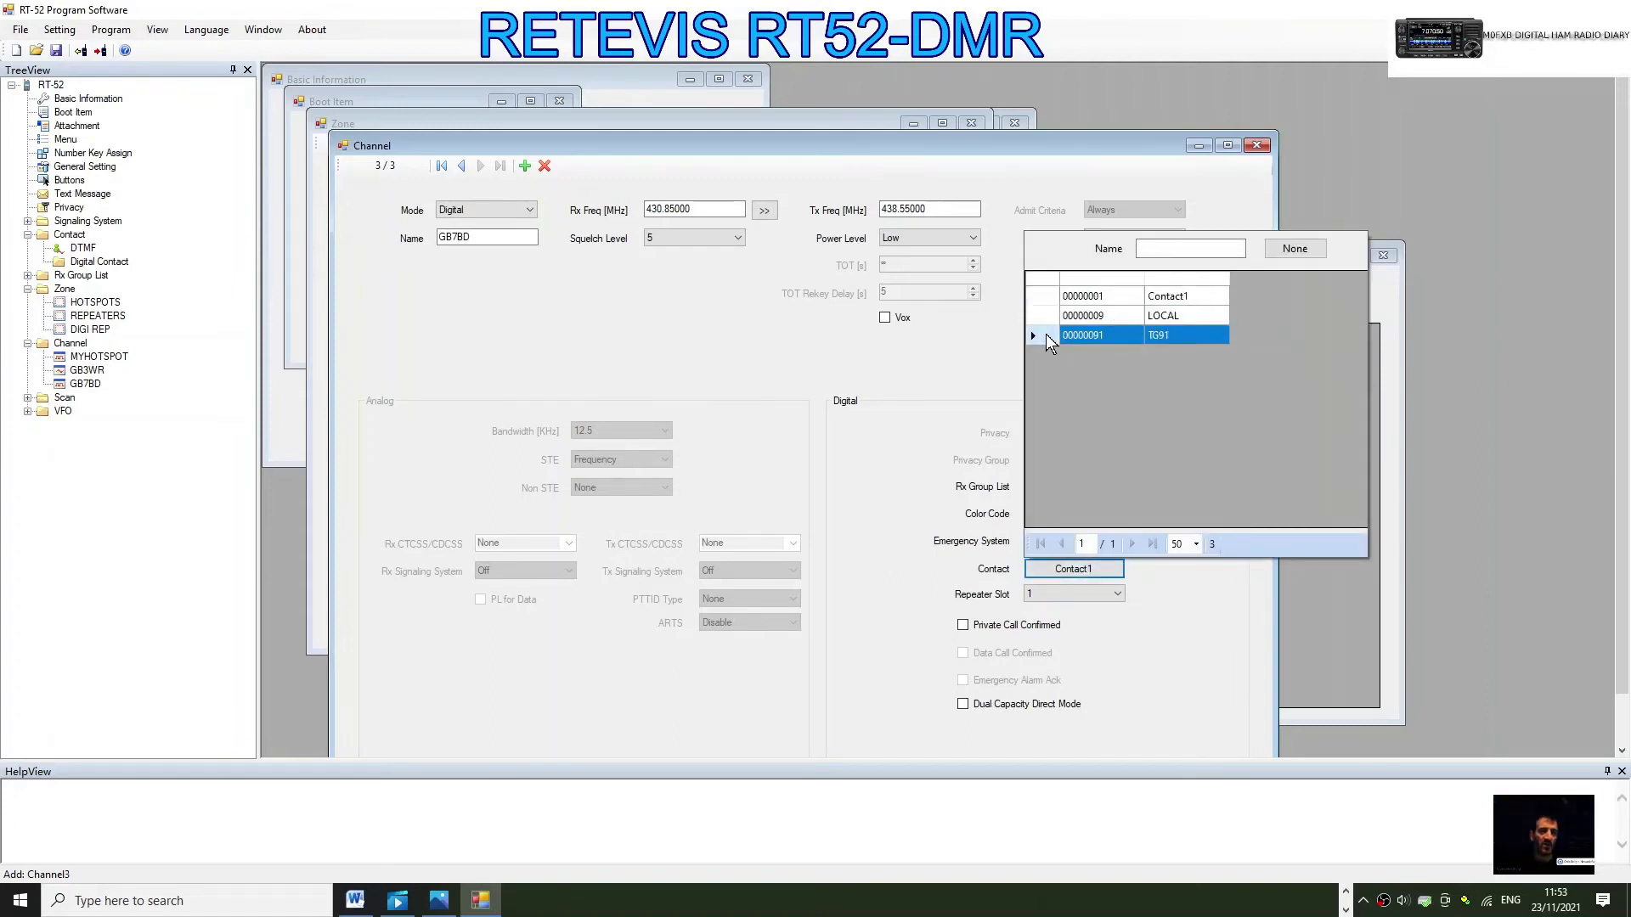
pyautogui.doubleClick(1169, 335)
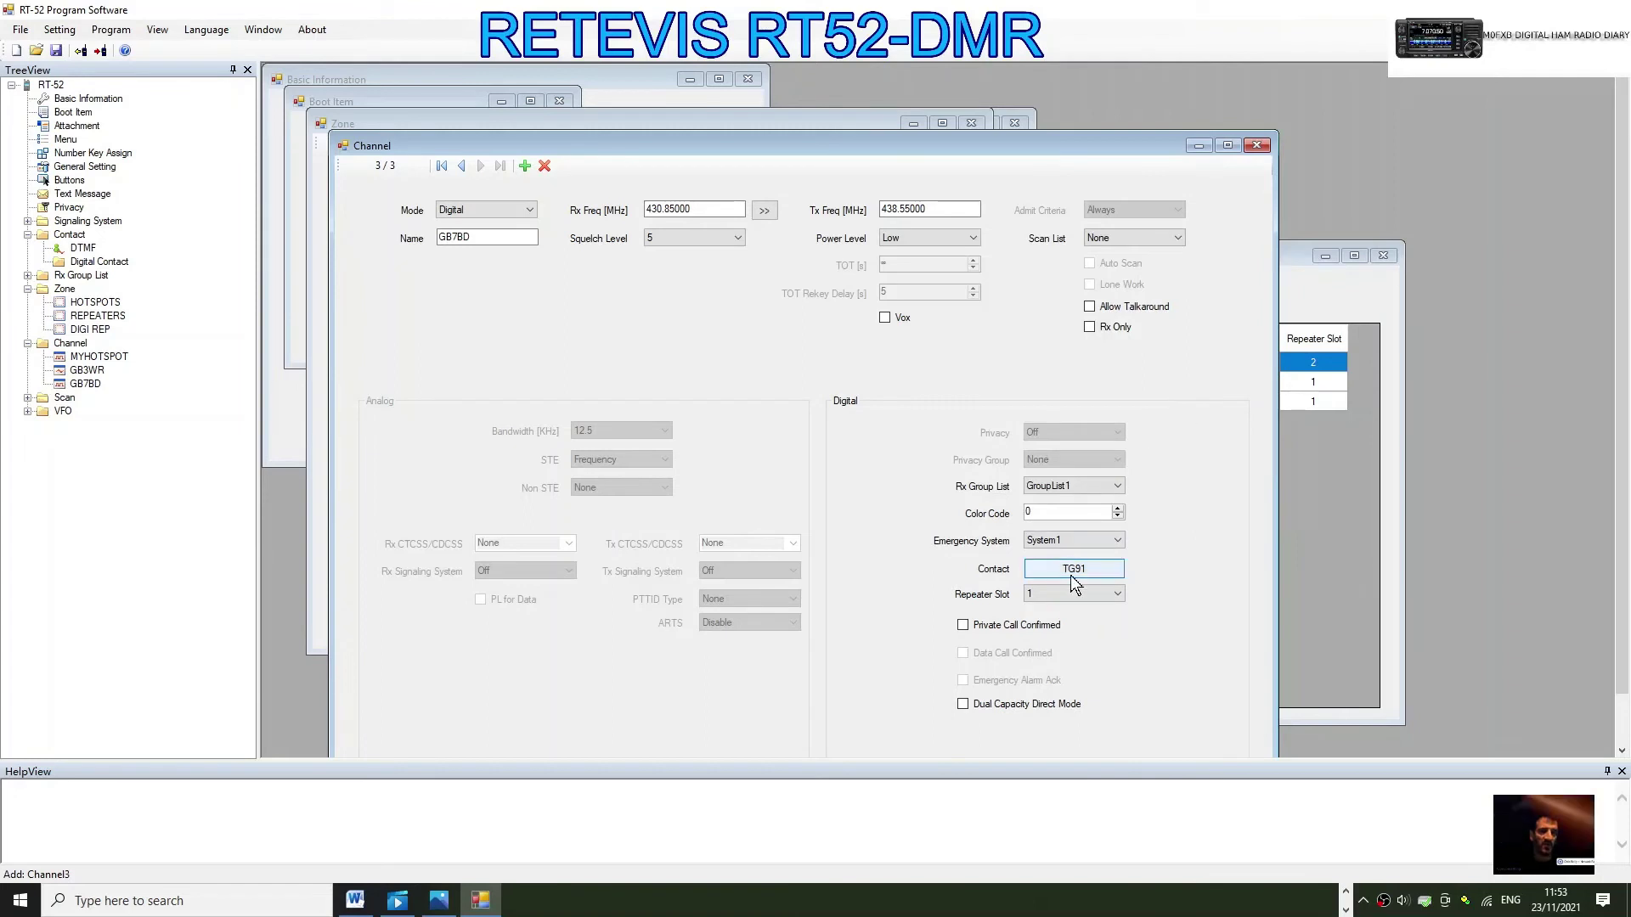
pyautogui.click(1119, 509)
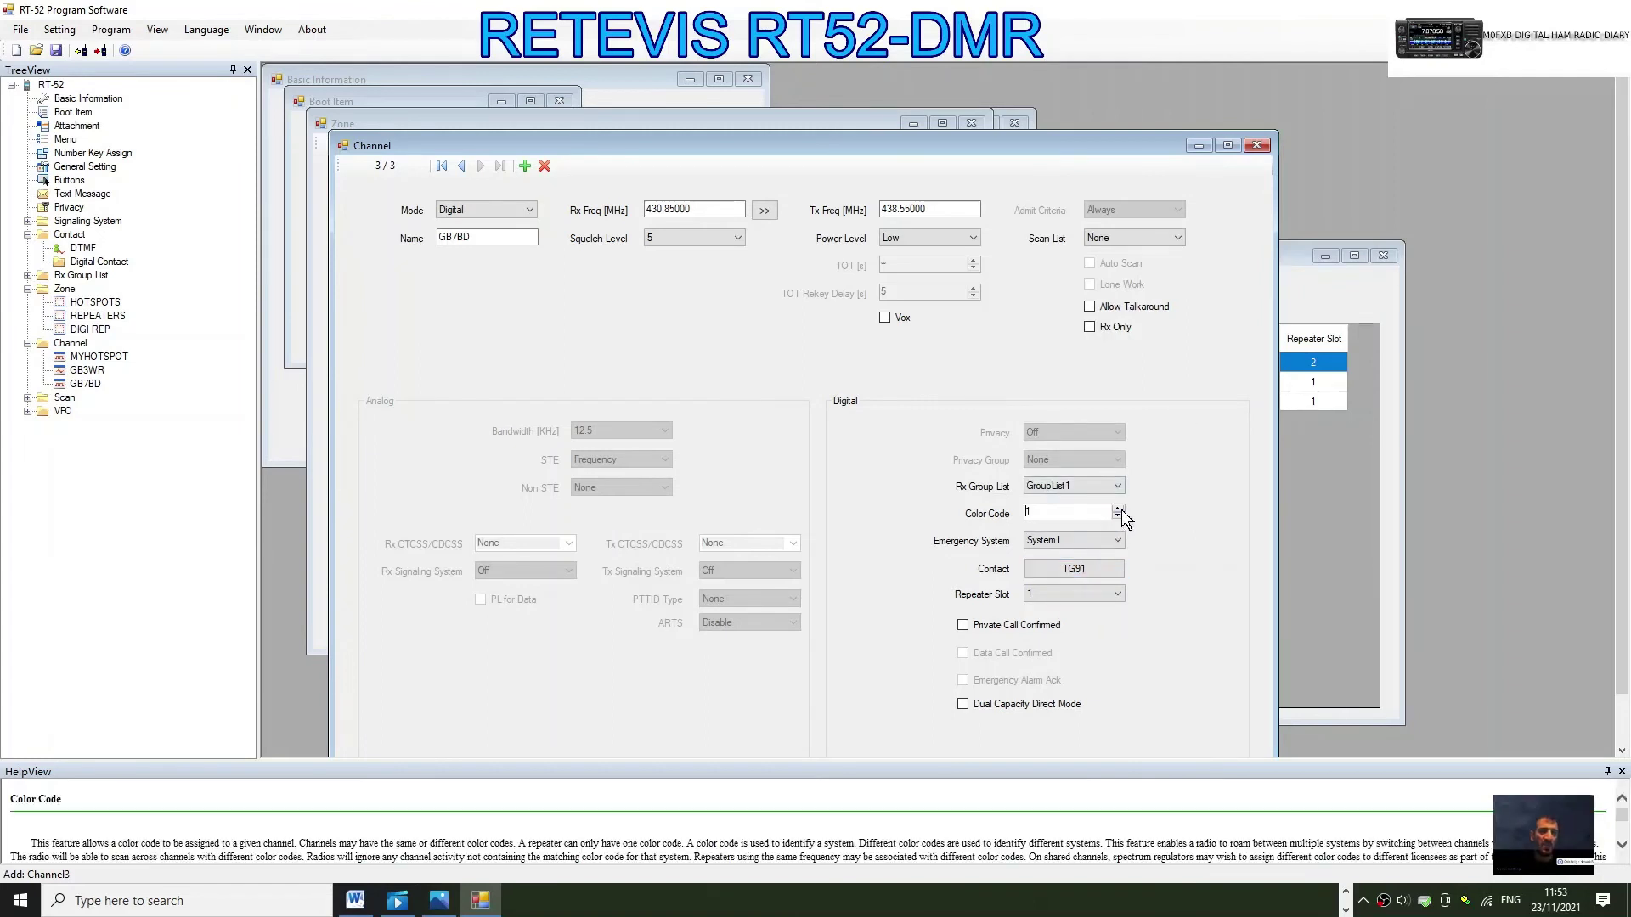
pyautogui.click(1111, 595)
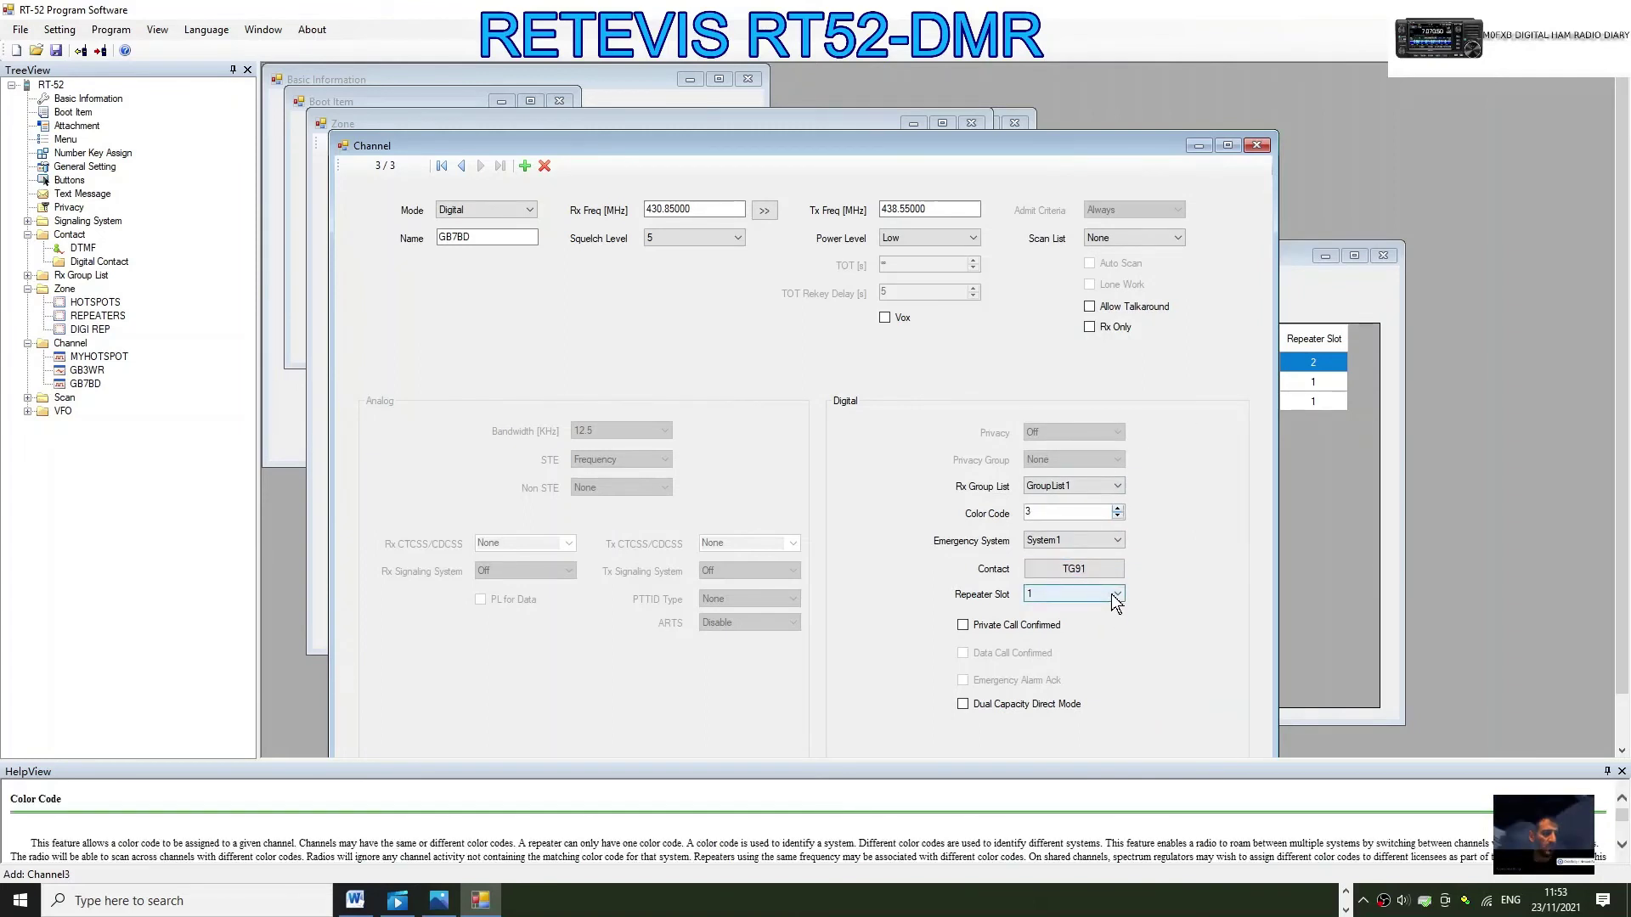
pyautogui.click(1113, 594)
pyautogui.click(1064, 617)
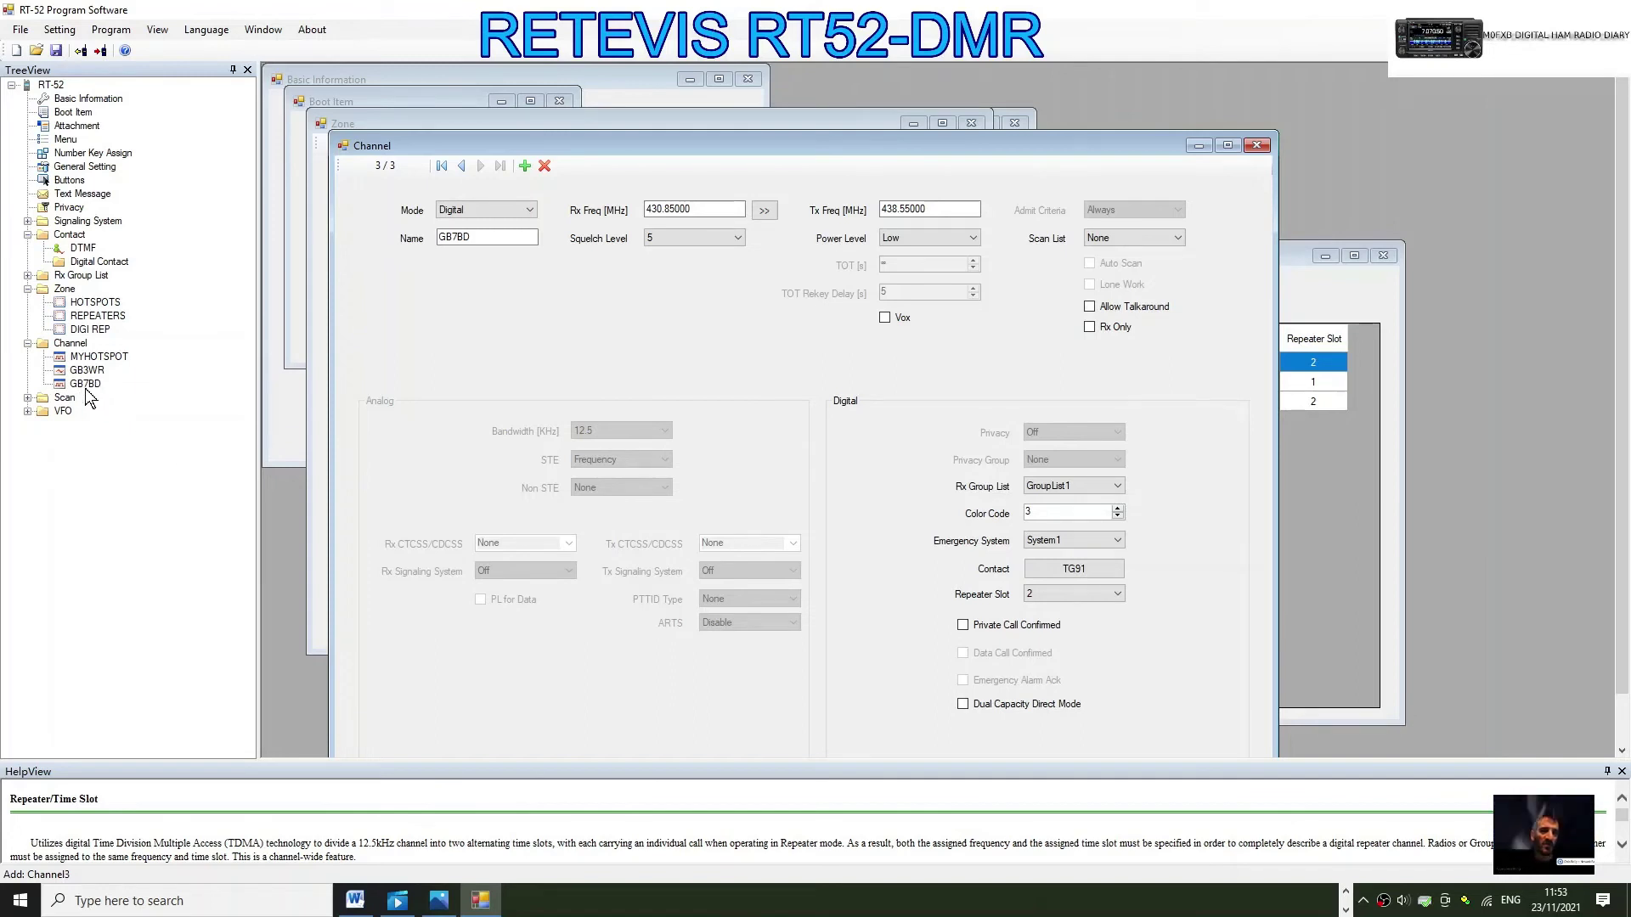
# Add GB7BD as a member of the DIGI REP zone and close the zone editor
pyautogui.click(90, 331)
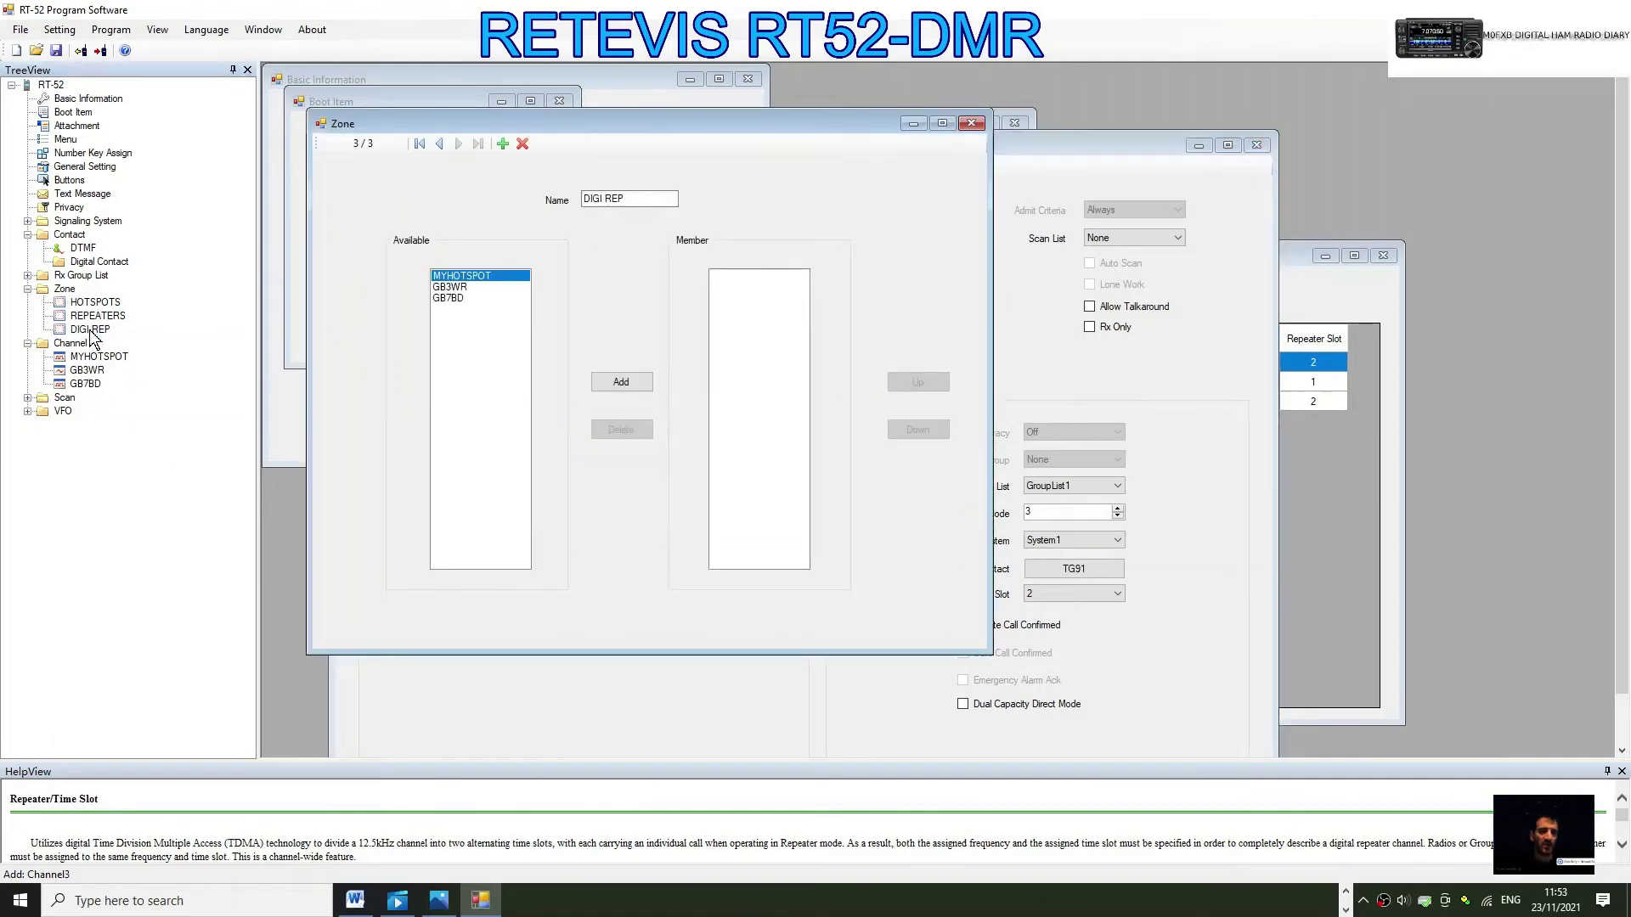
pyautogui.click(442, 299)
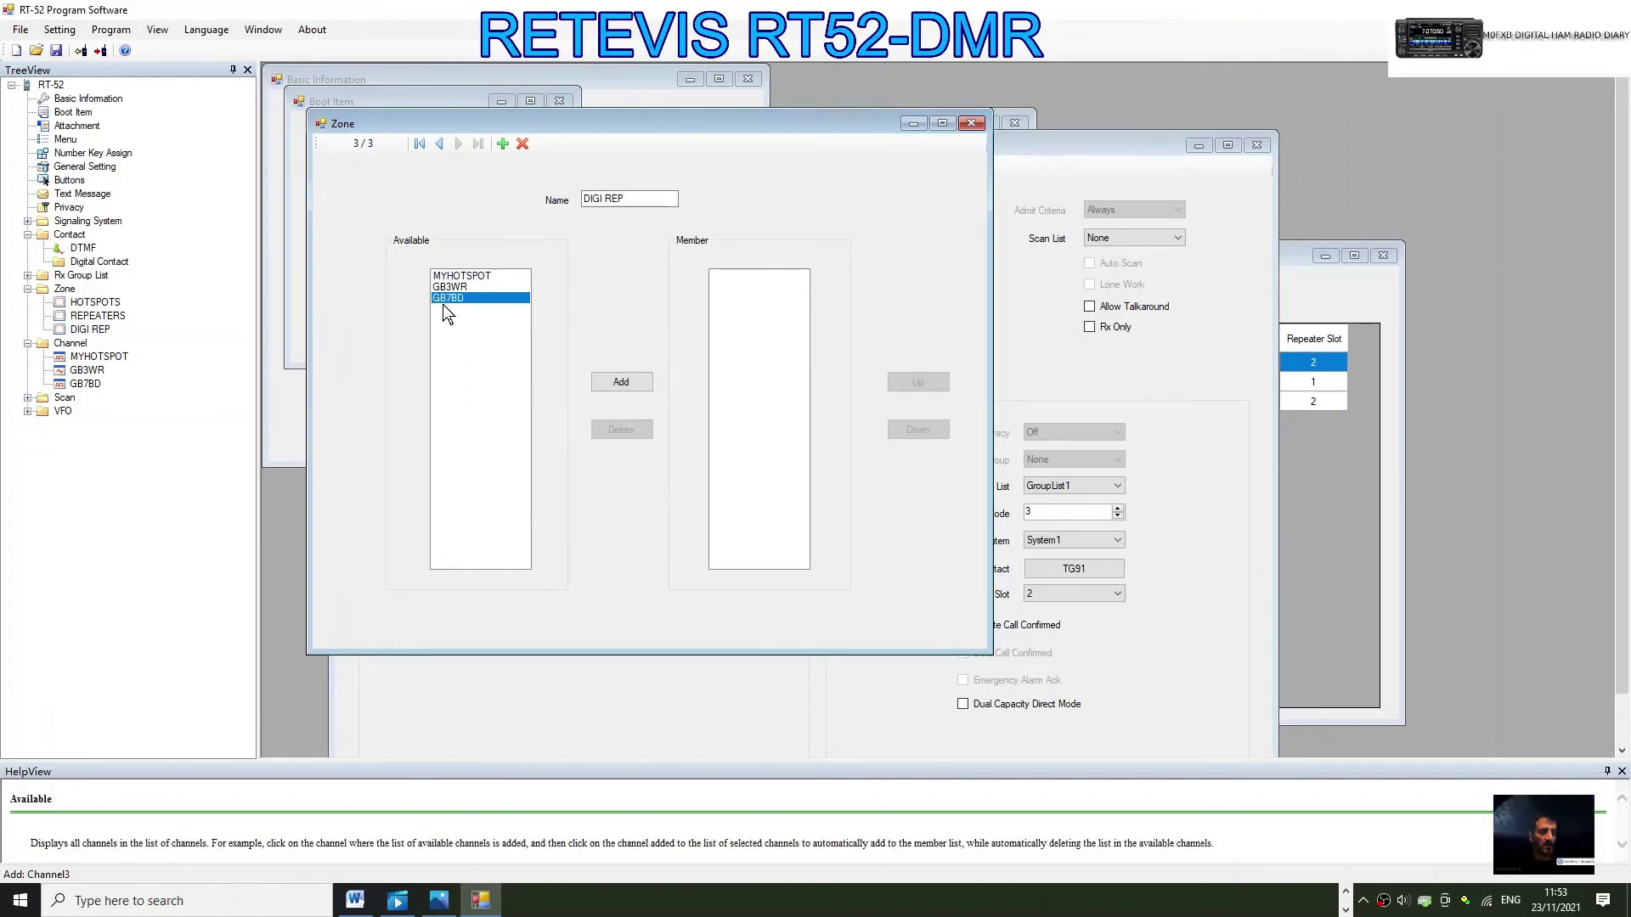
pyautogui.click(623, 384)
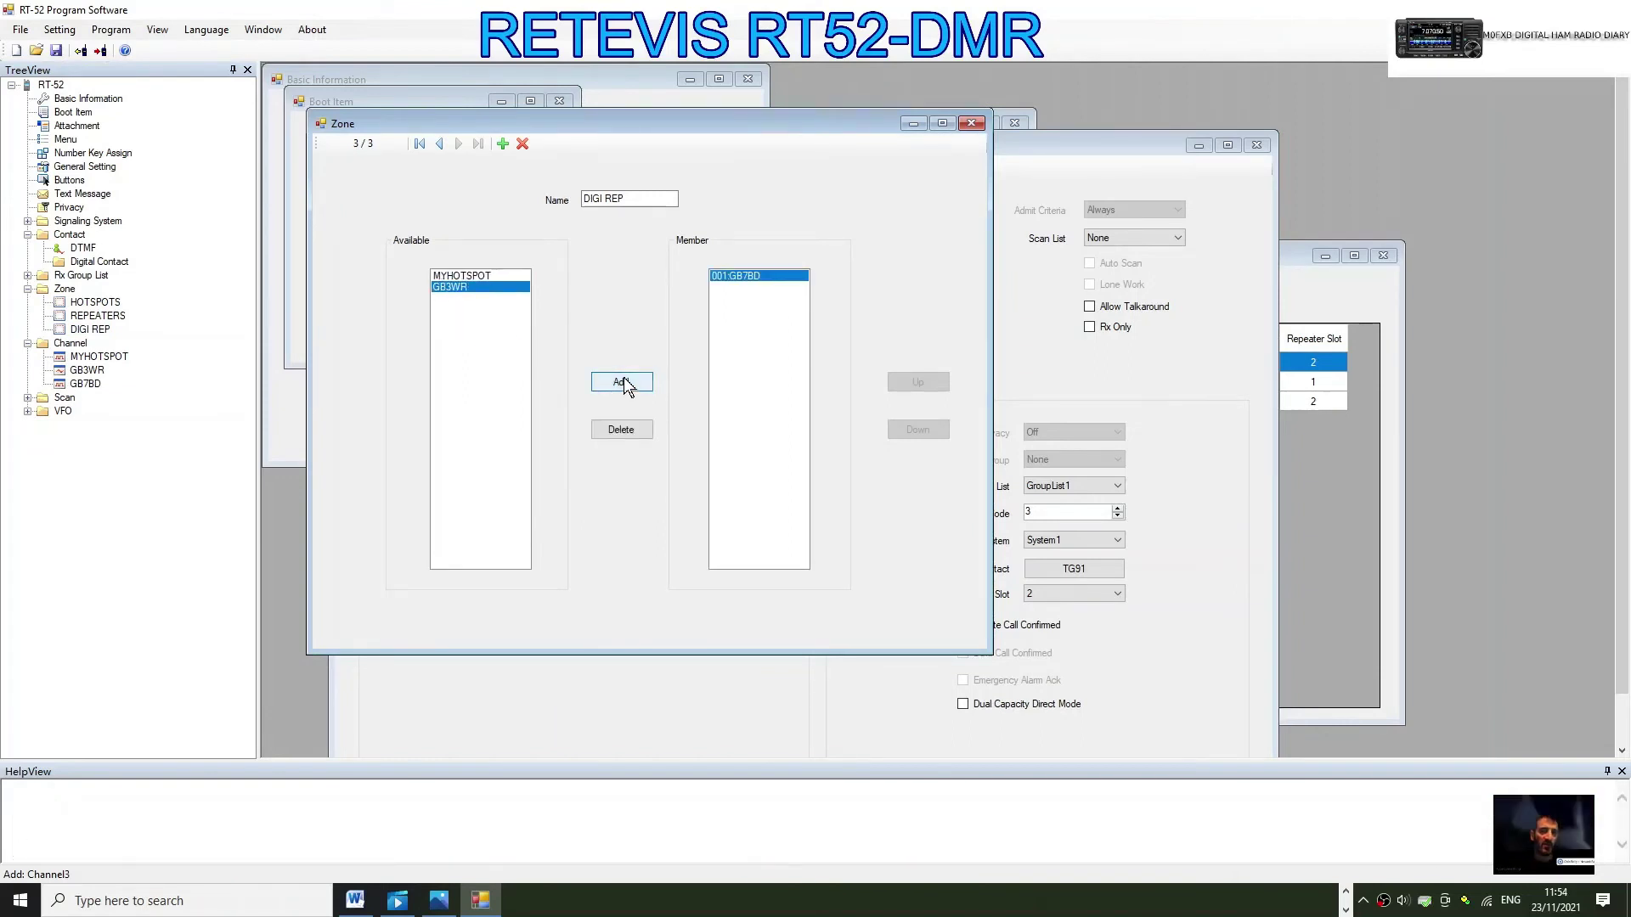
pyautogui.click(984, 125)
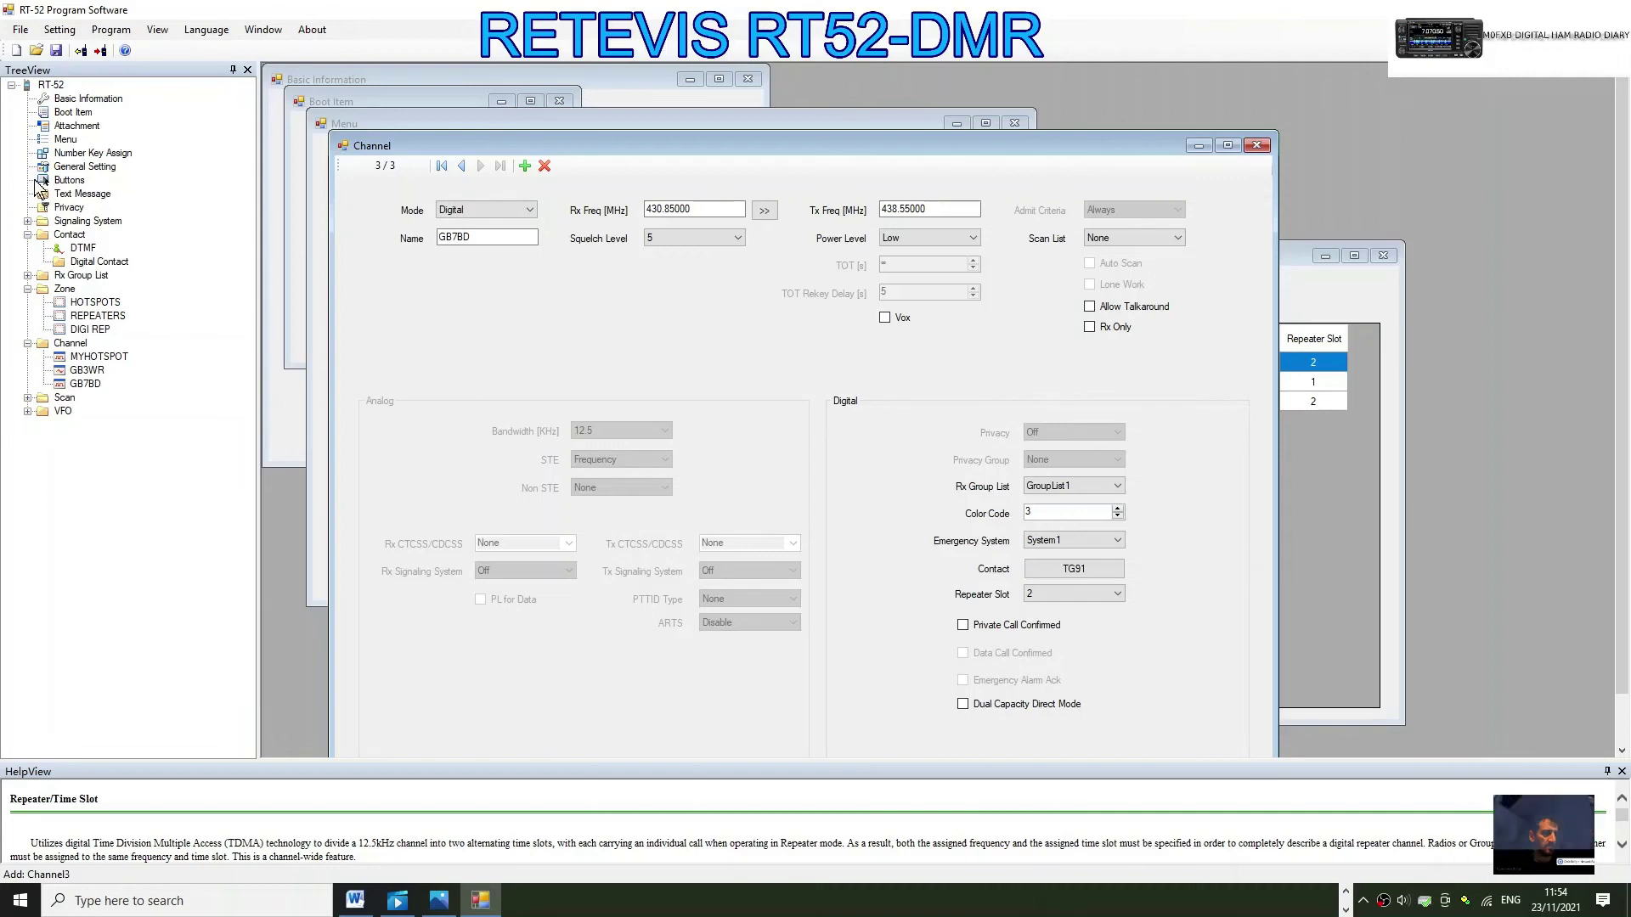
# Open the Buttons, Signaling System, Text Message, General Setting, Number Key Assign and Menu windows
pyautogui.doubleClick(70, 181)
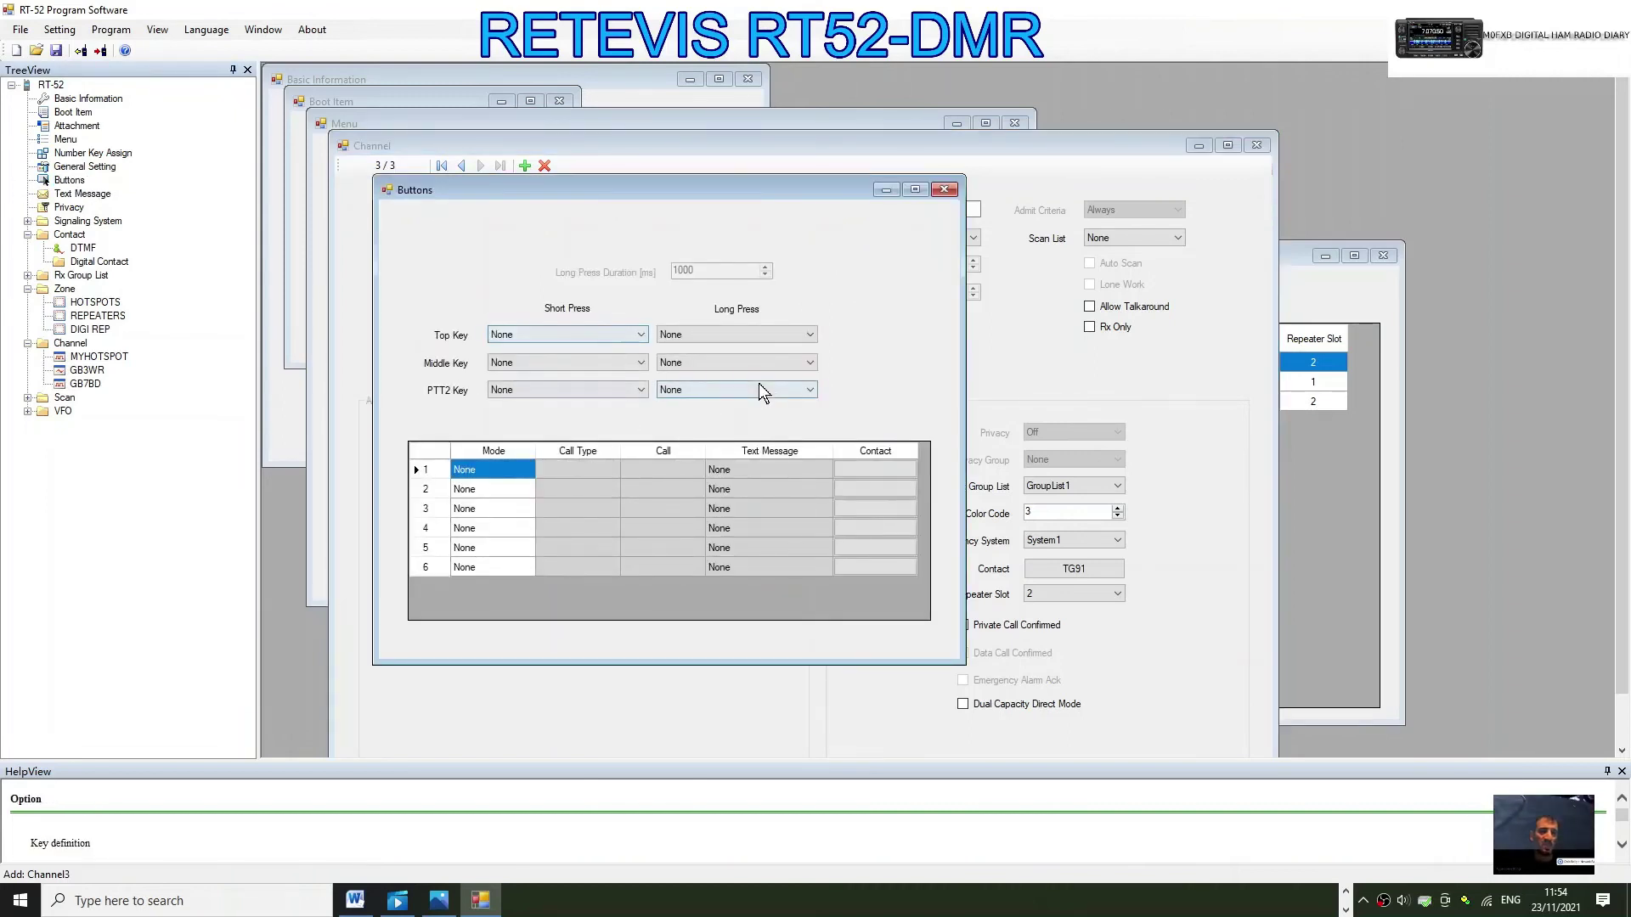
pyautogui.doubleClick(98, 223)
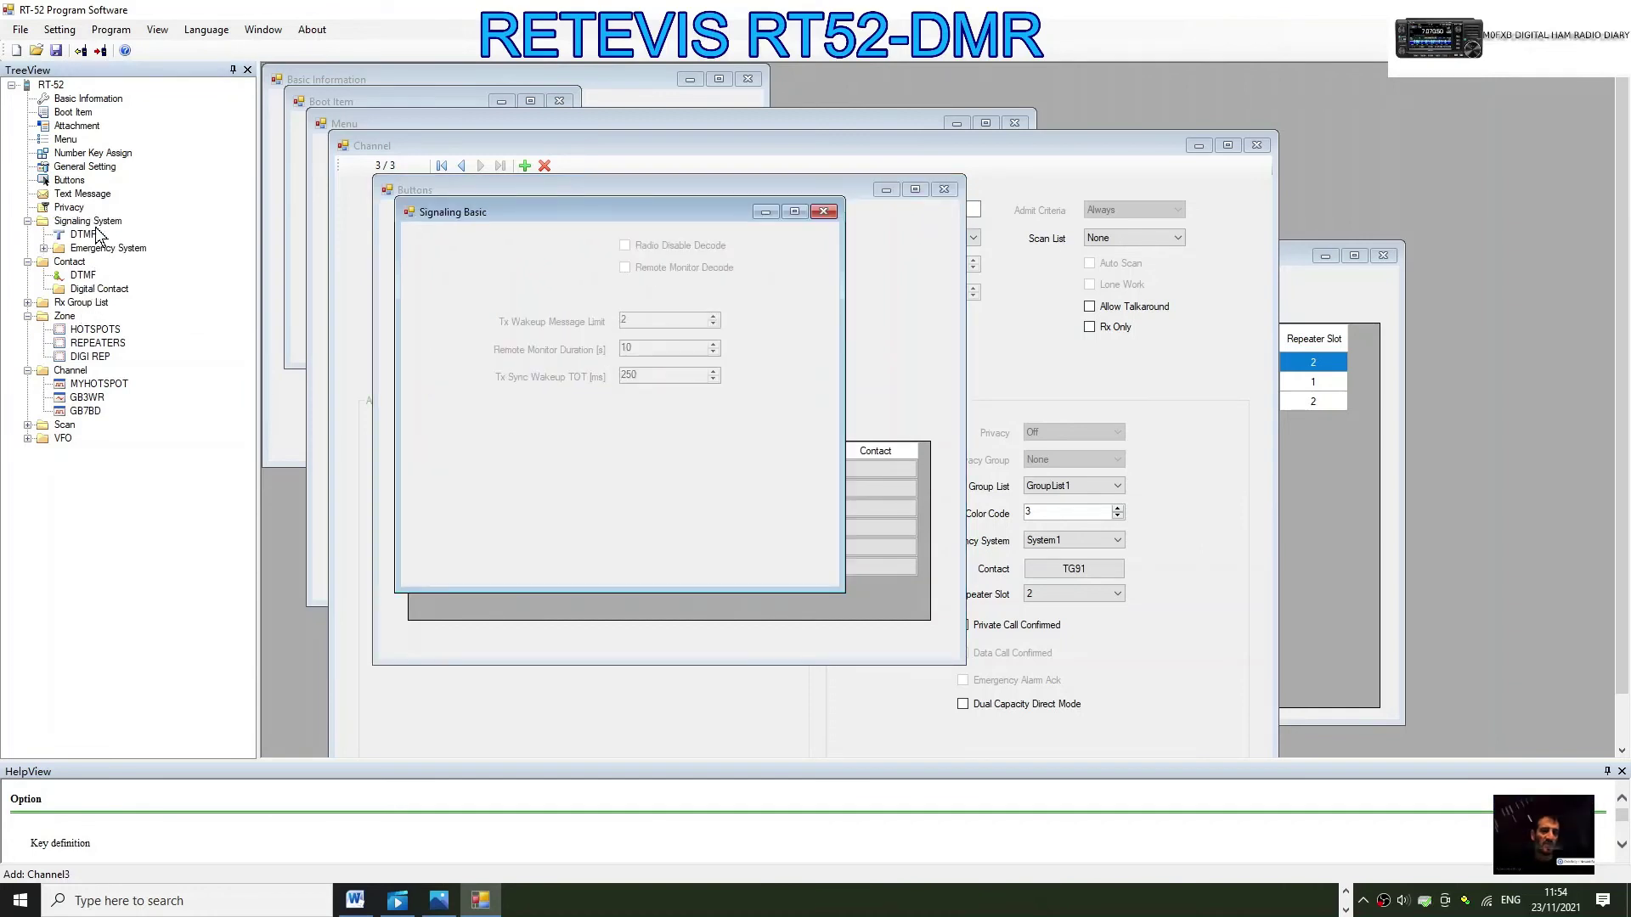
pyautogui.doubleClick(83, 194)
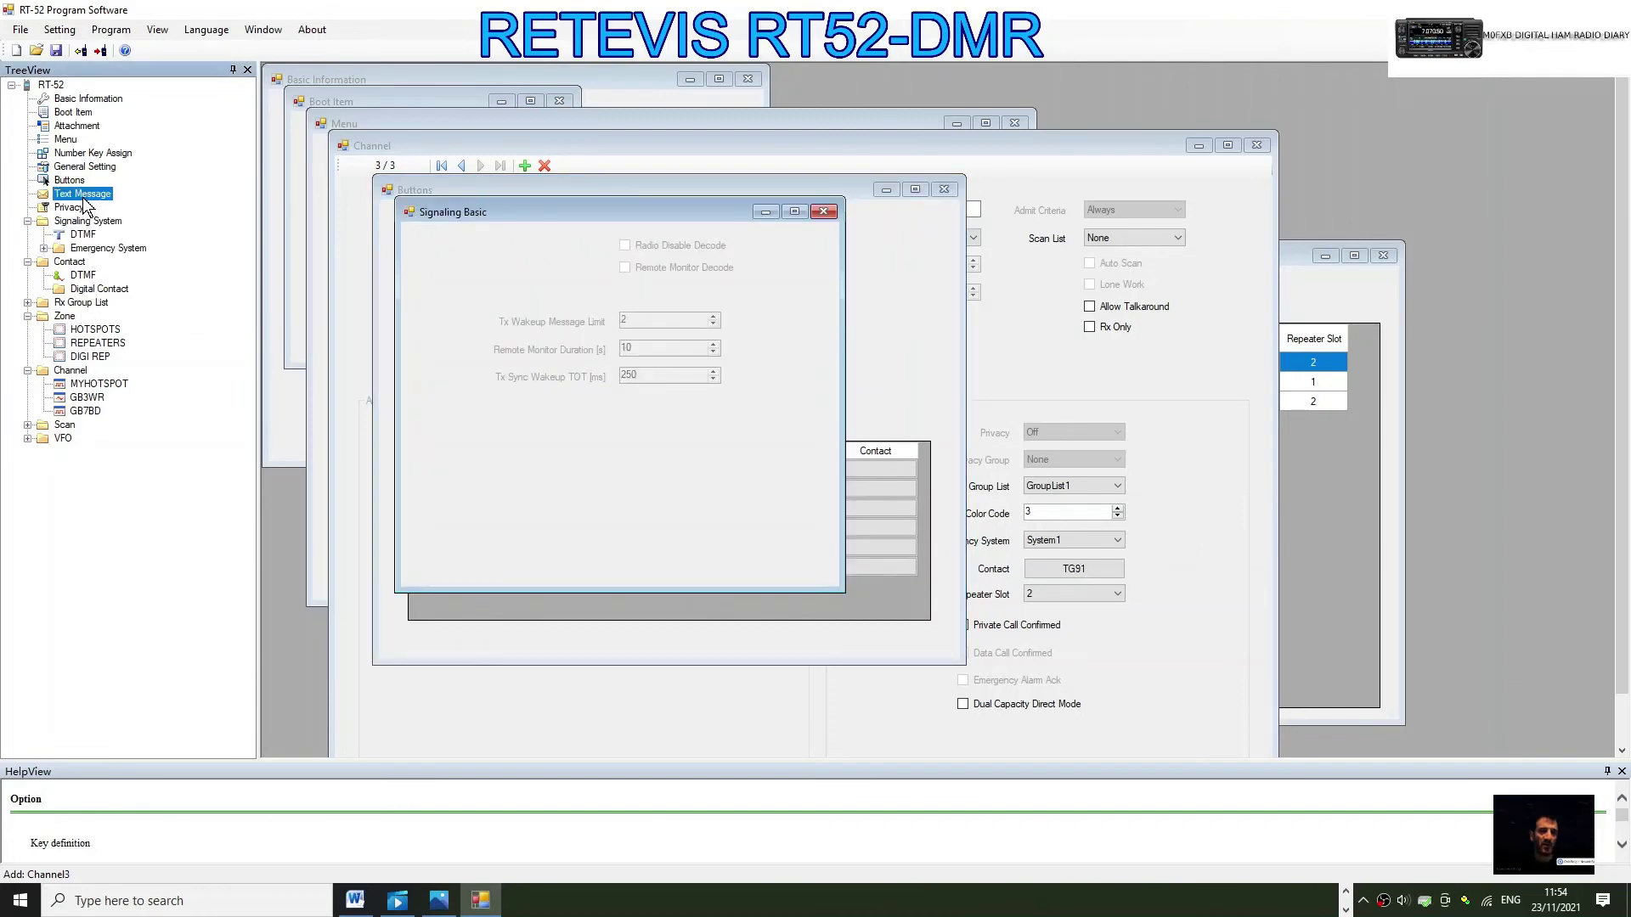
pyautogui.doubleClick(89, 167)
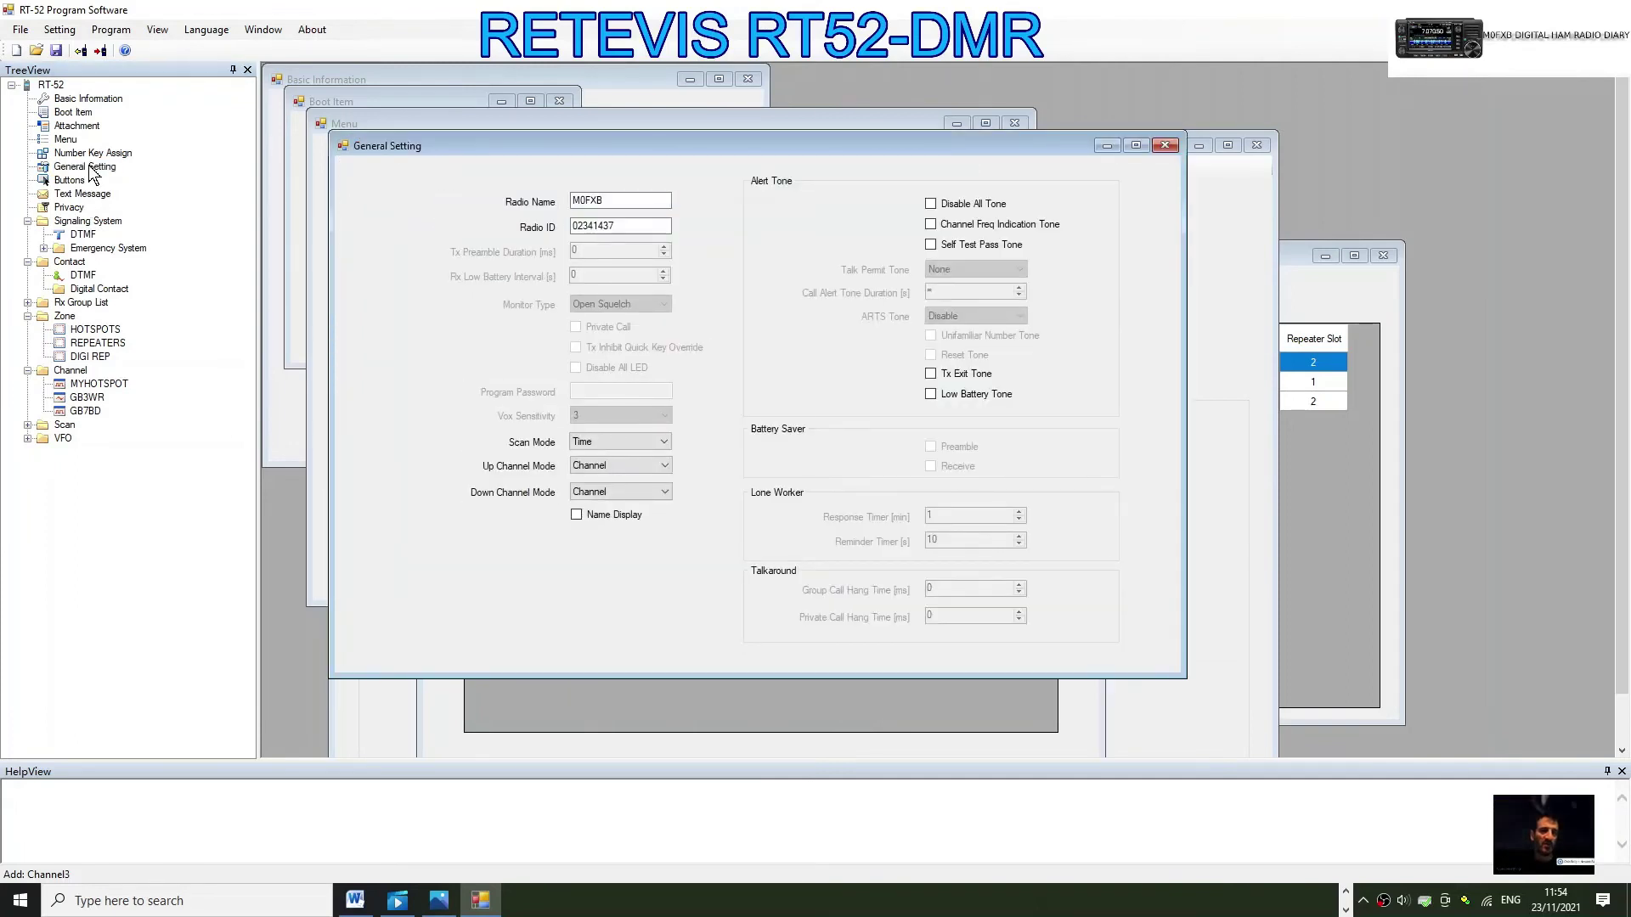
pyautogui.doubleClick(74, 153)
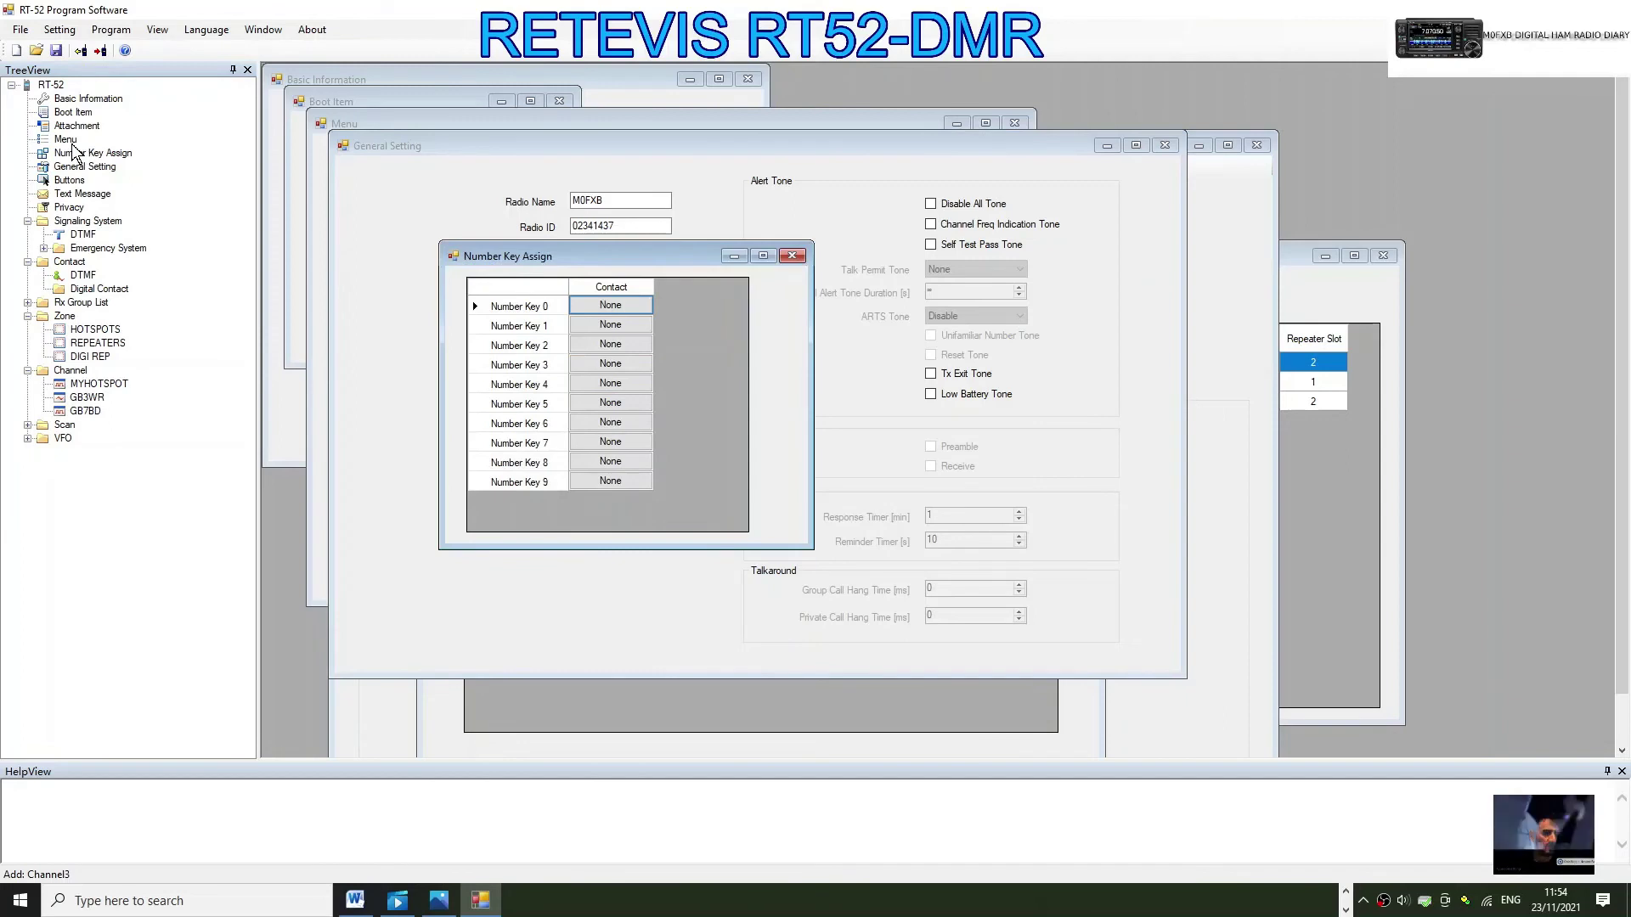
pyautogui.doubleClick(67, 140)
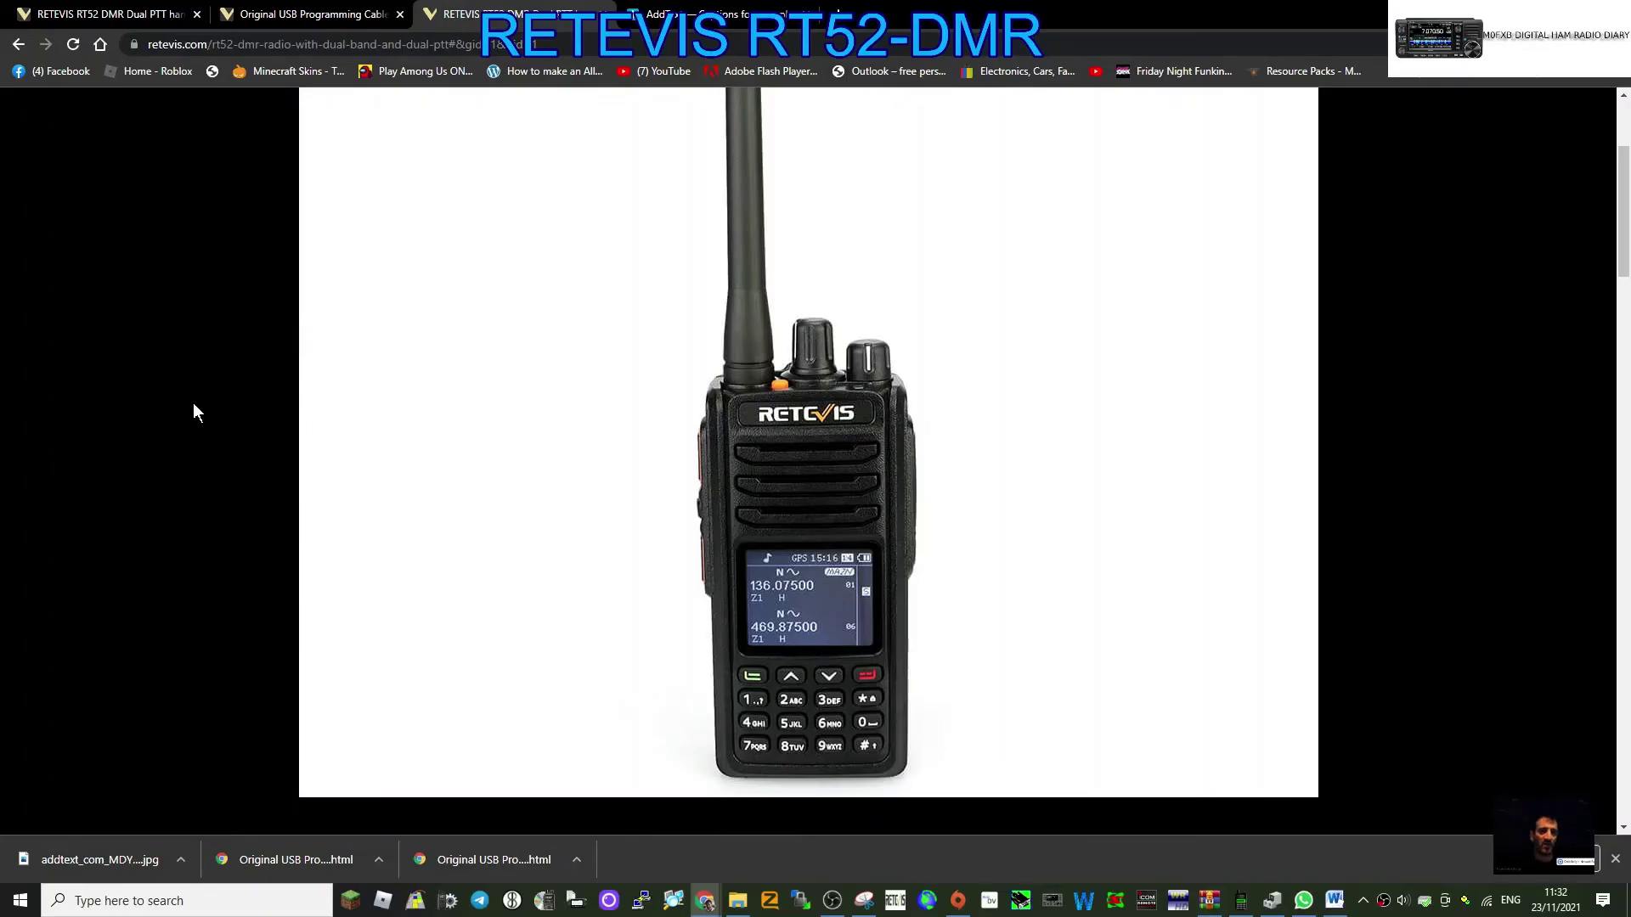
# Download RT52_USBDriver from the Retevis RT52 firmware/software support page and open its zip
pyautogui.moveTo(579, 374)
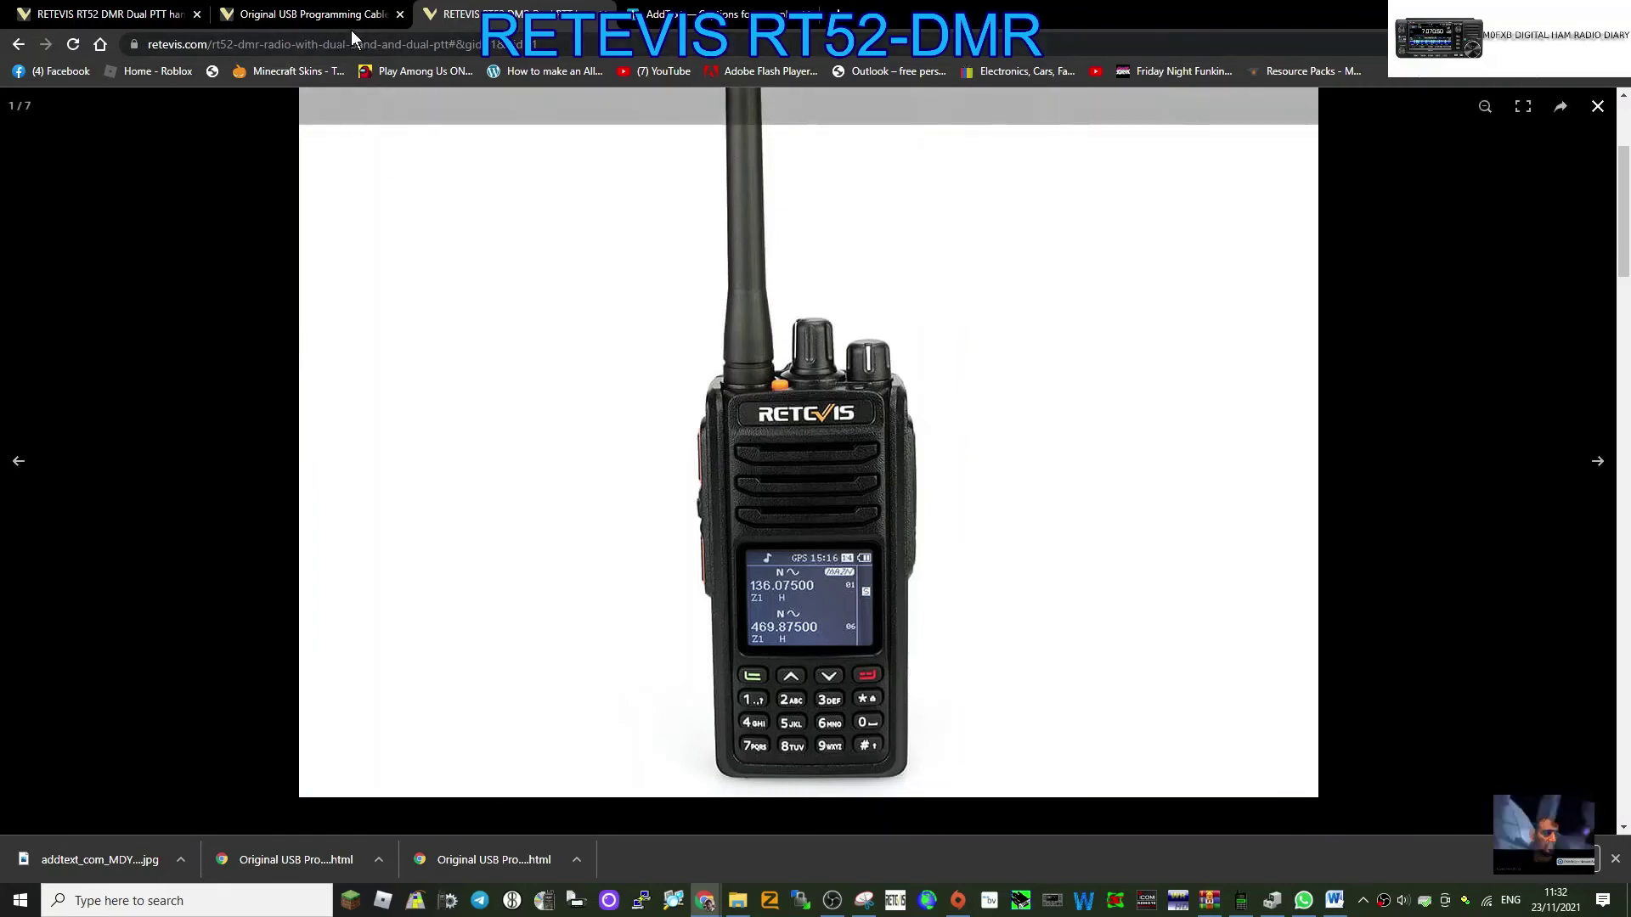
pyautogui.click(298, 15)
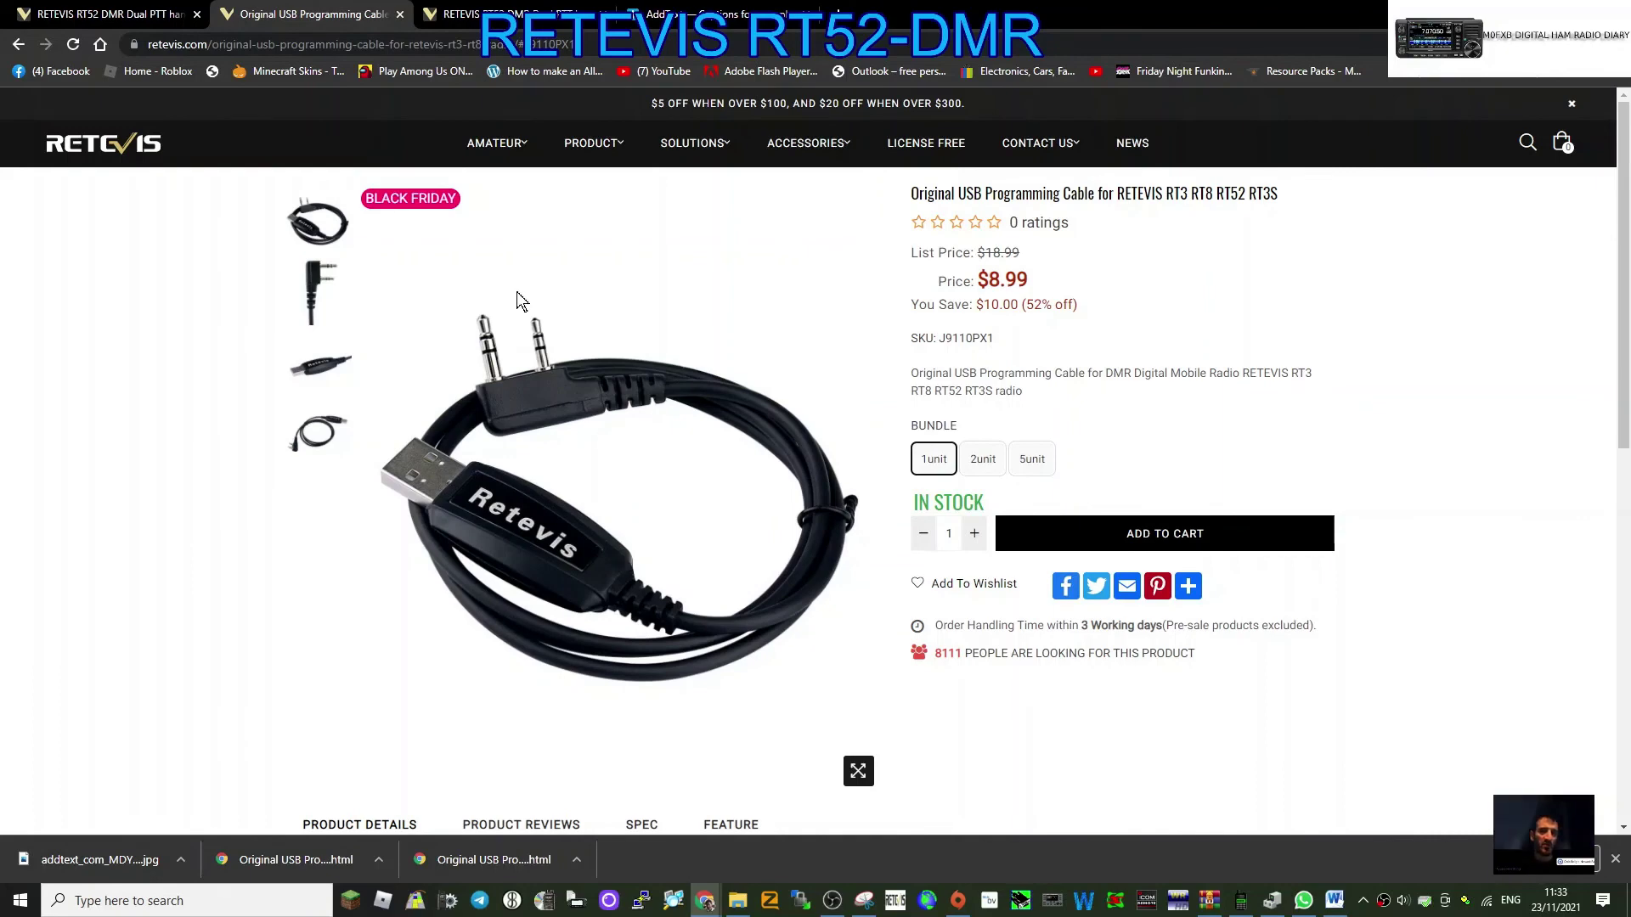
pyautogui.click(130, 17)
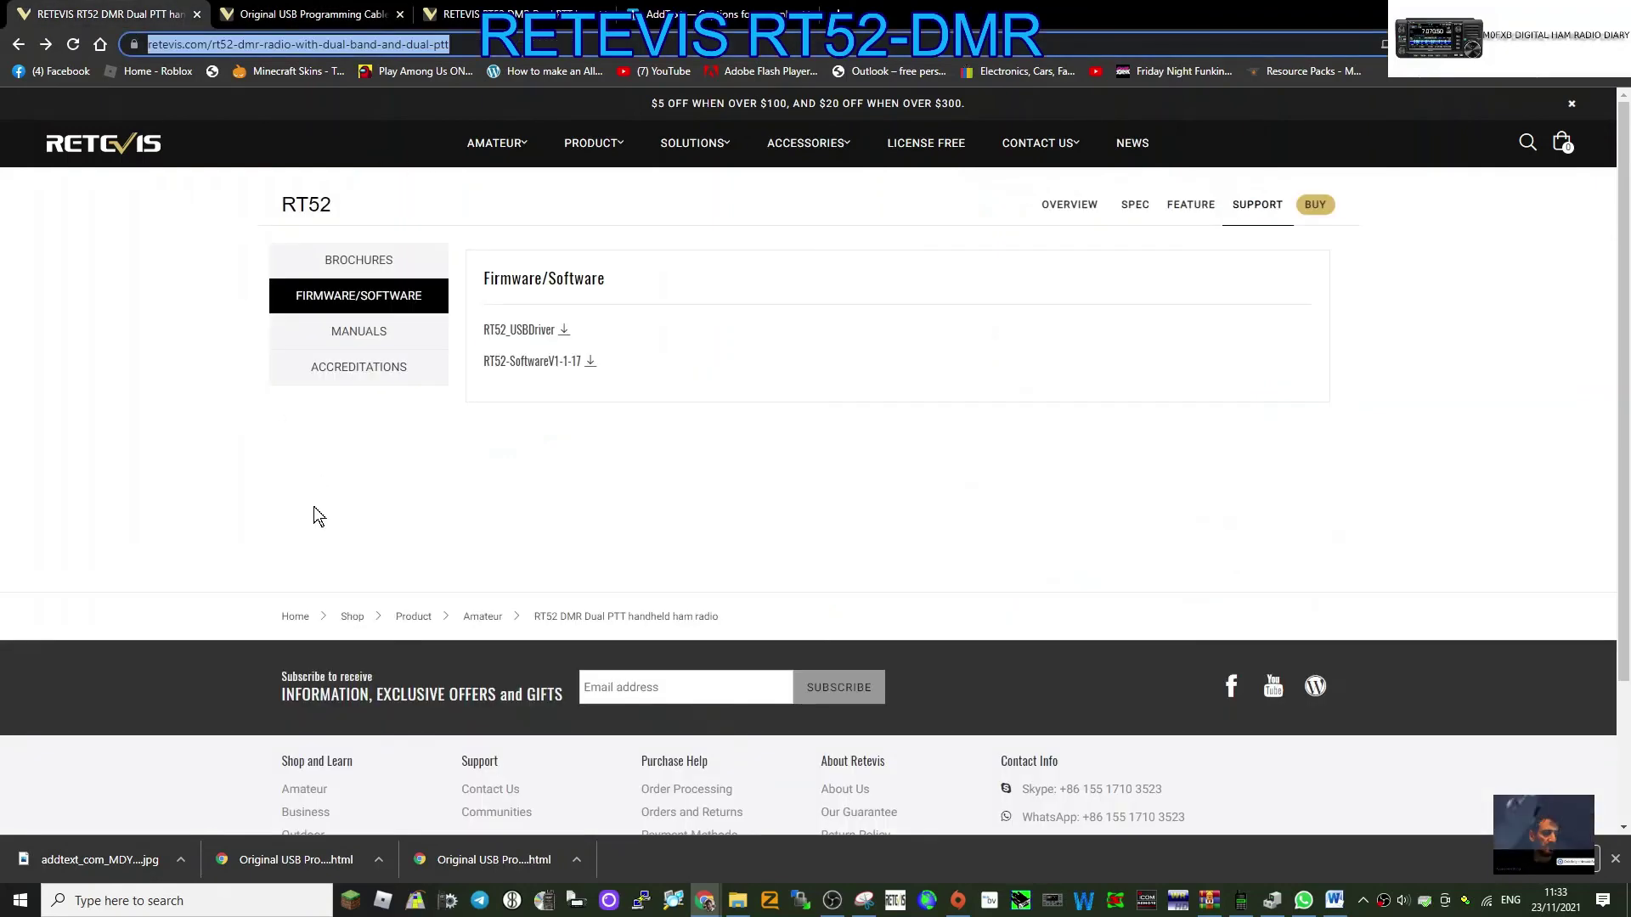
pyautogui.click(522, 332)
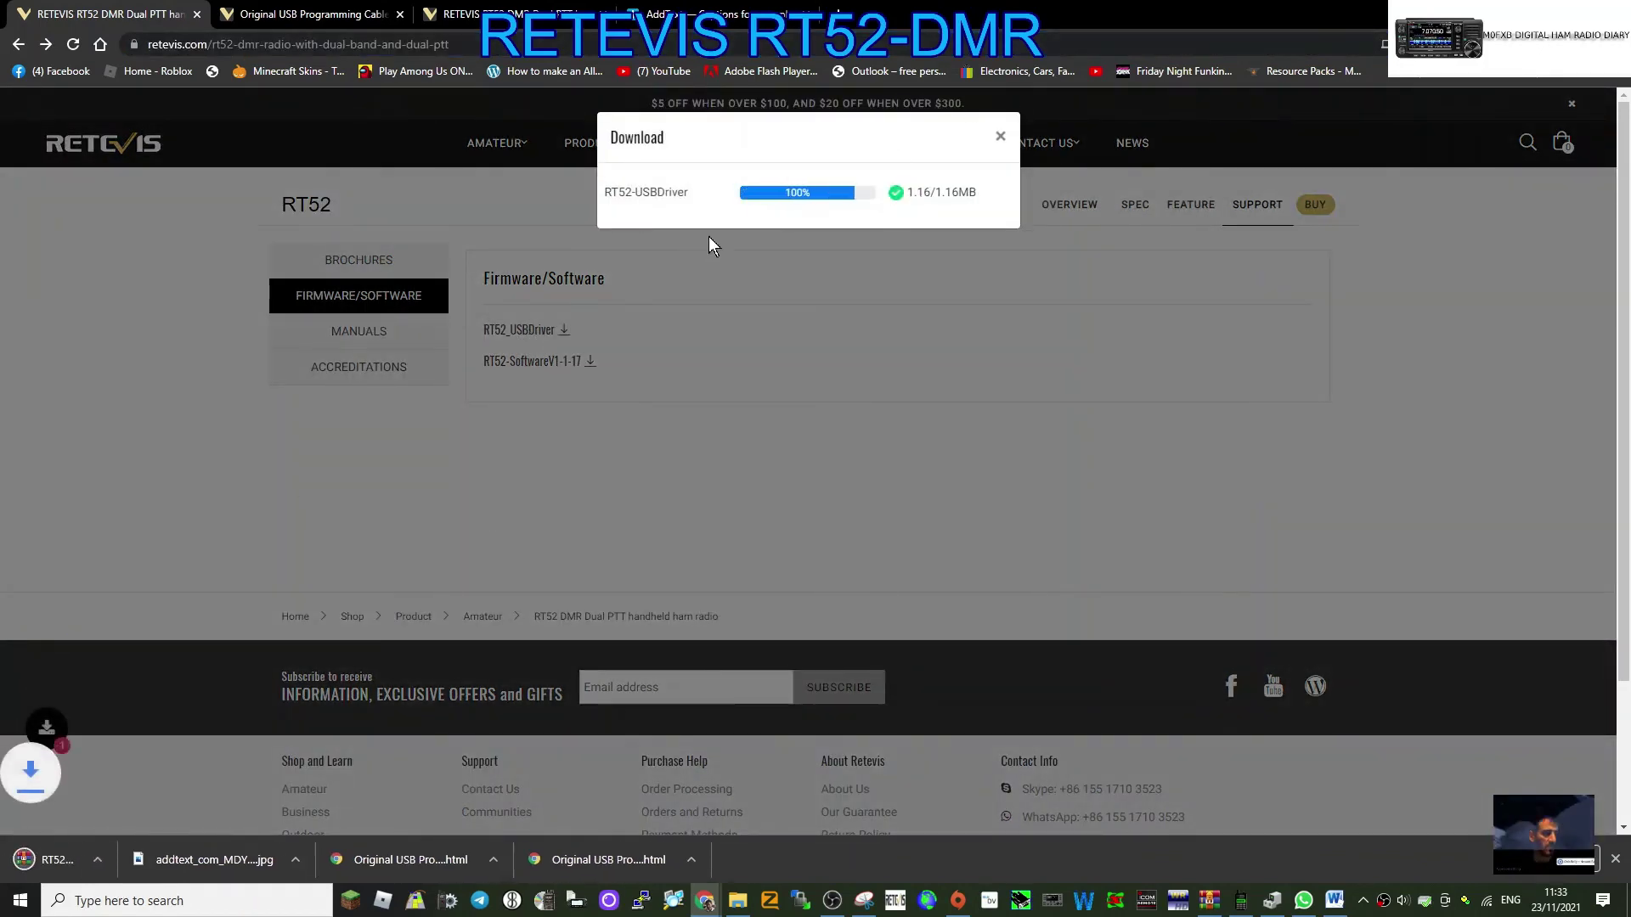
pyautogui.click(97, 846)
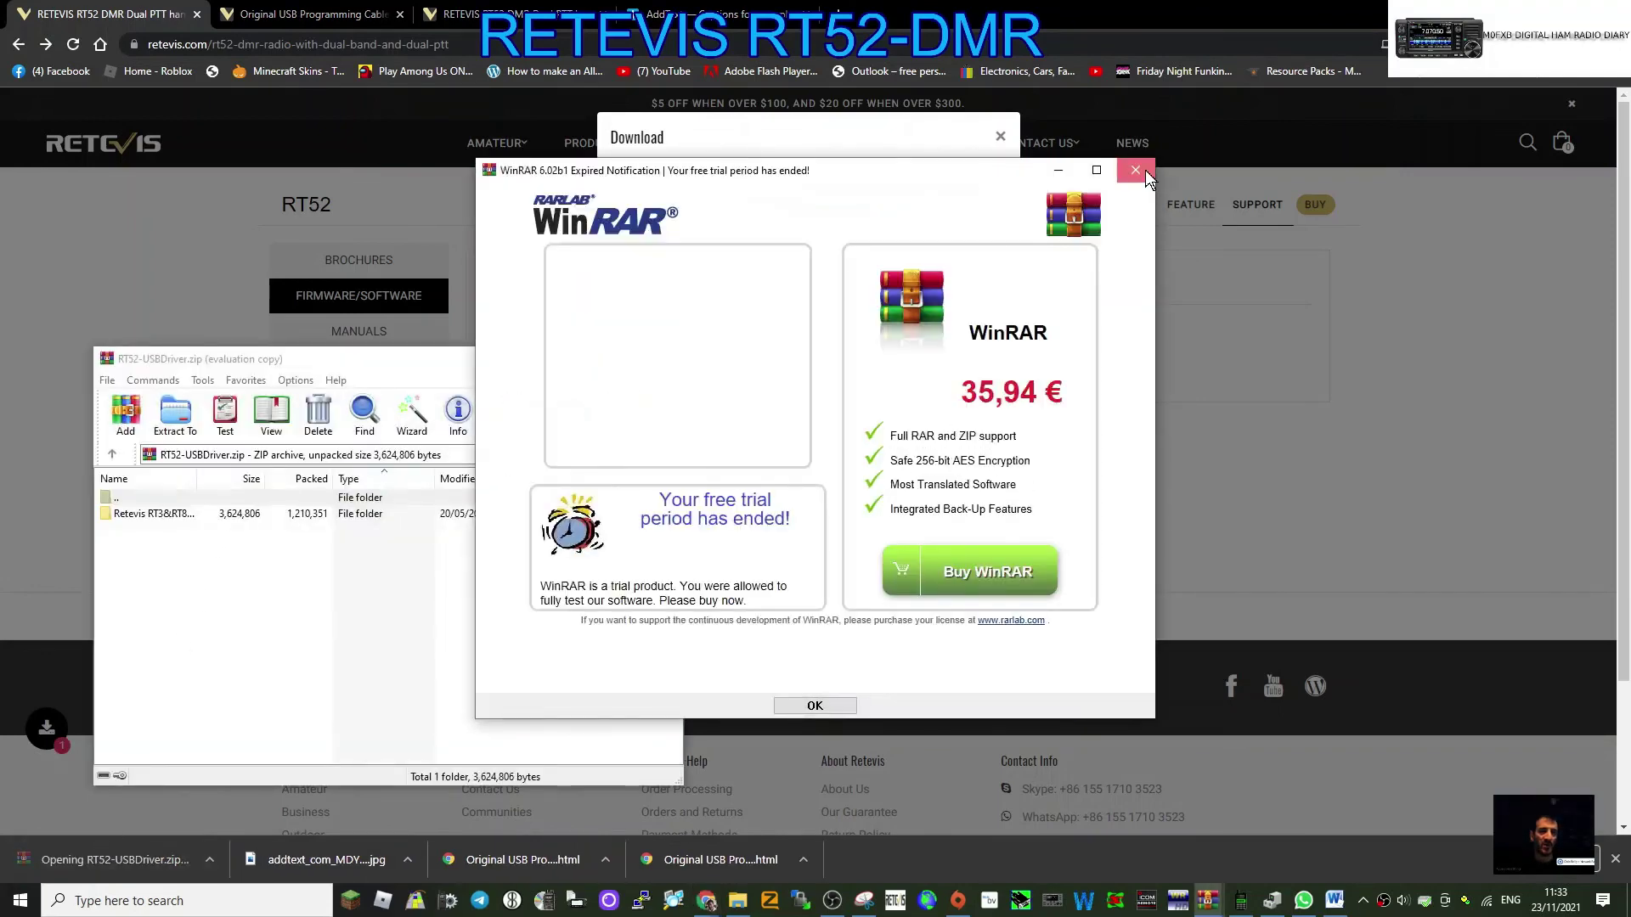
# Dismiss the WinRAR trial notice, open the Retevis RT3&RT8 USBDriver folder, select dpinst_amd64.exe, then minimize WinRAR
pyautogui.click(1135, 170)
pyautogui.doubleClick(214, 514)
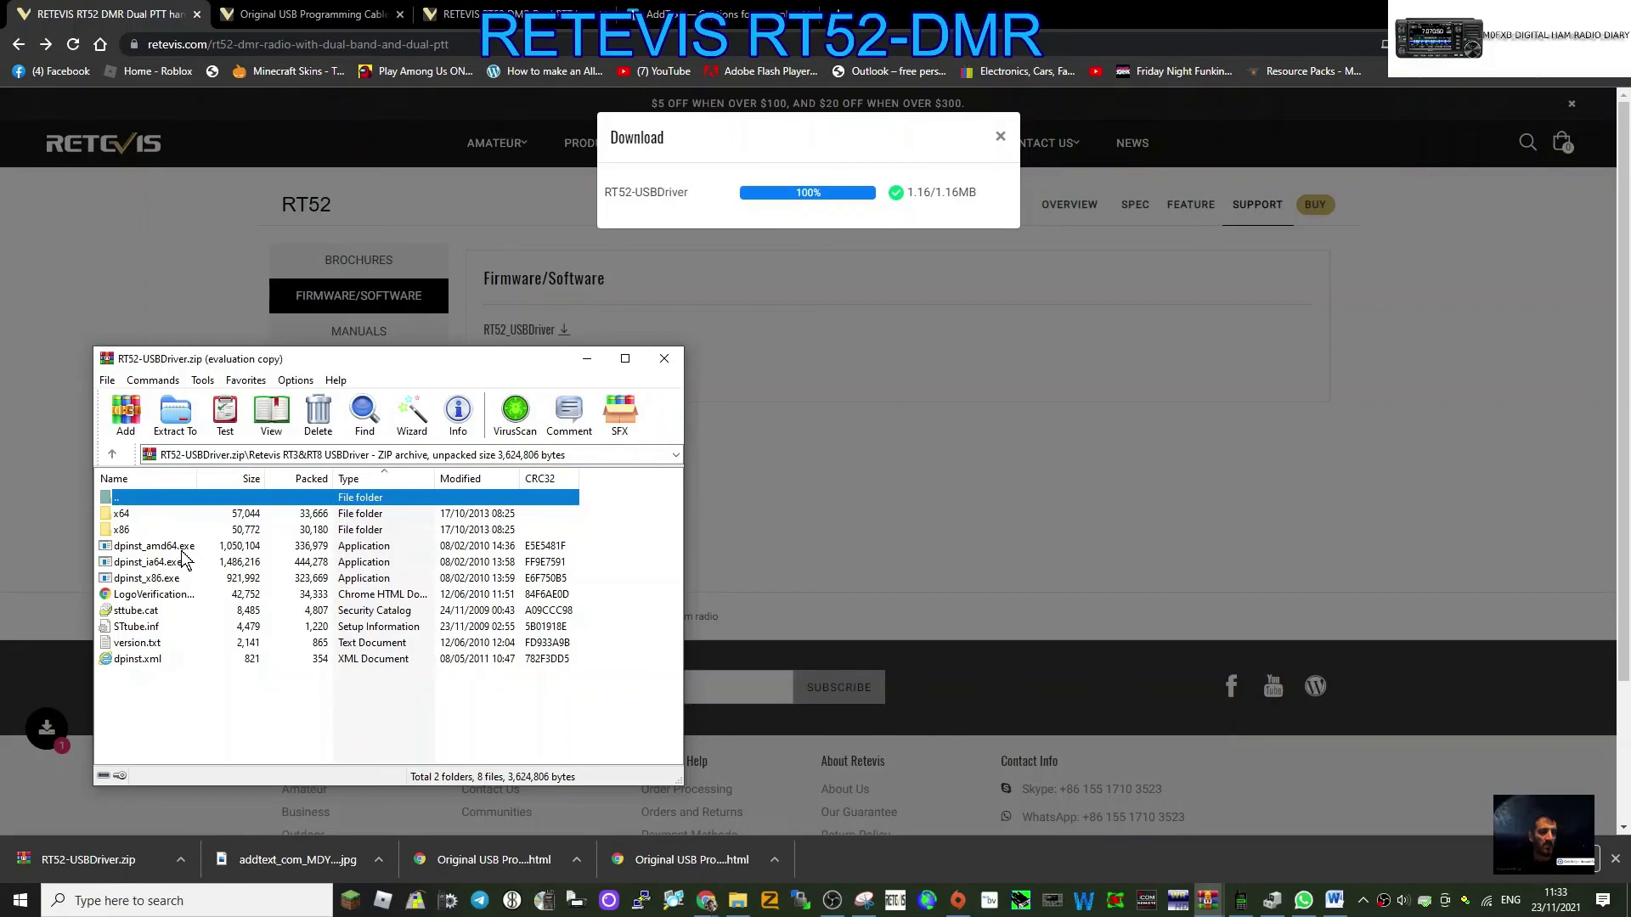
pyautogui.click(185, 551)
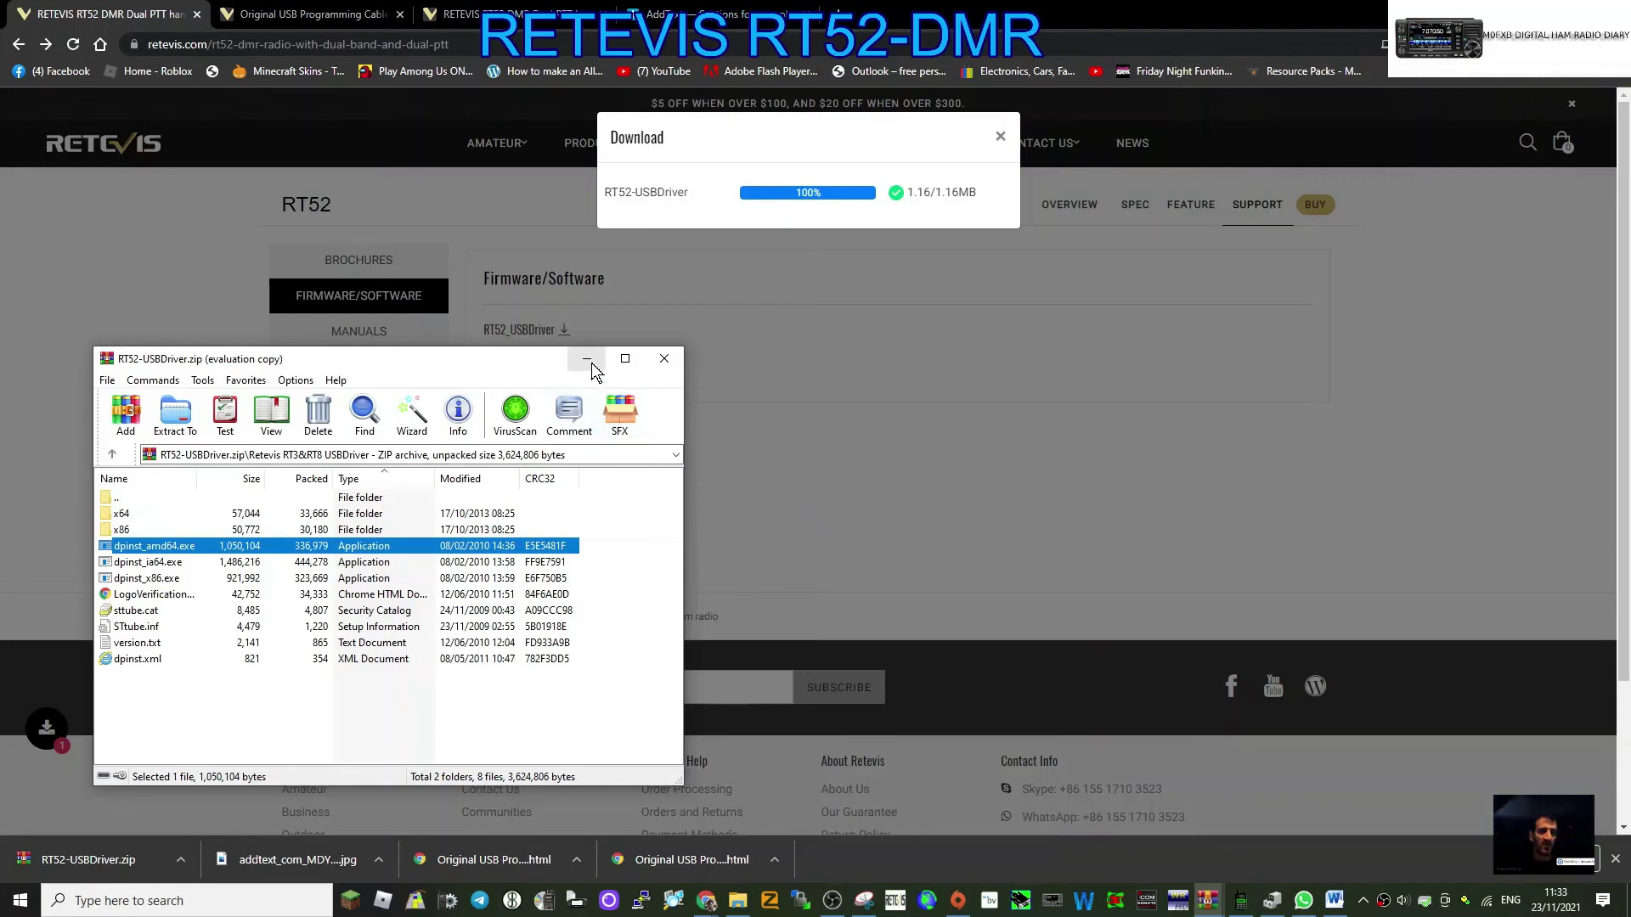
pyautogui.click(591, 364)
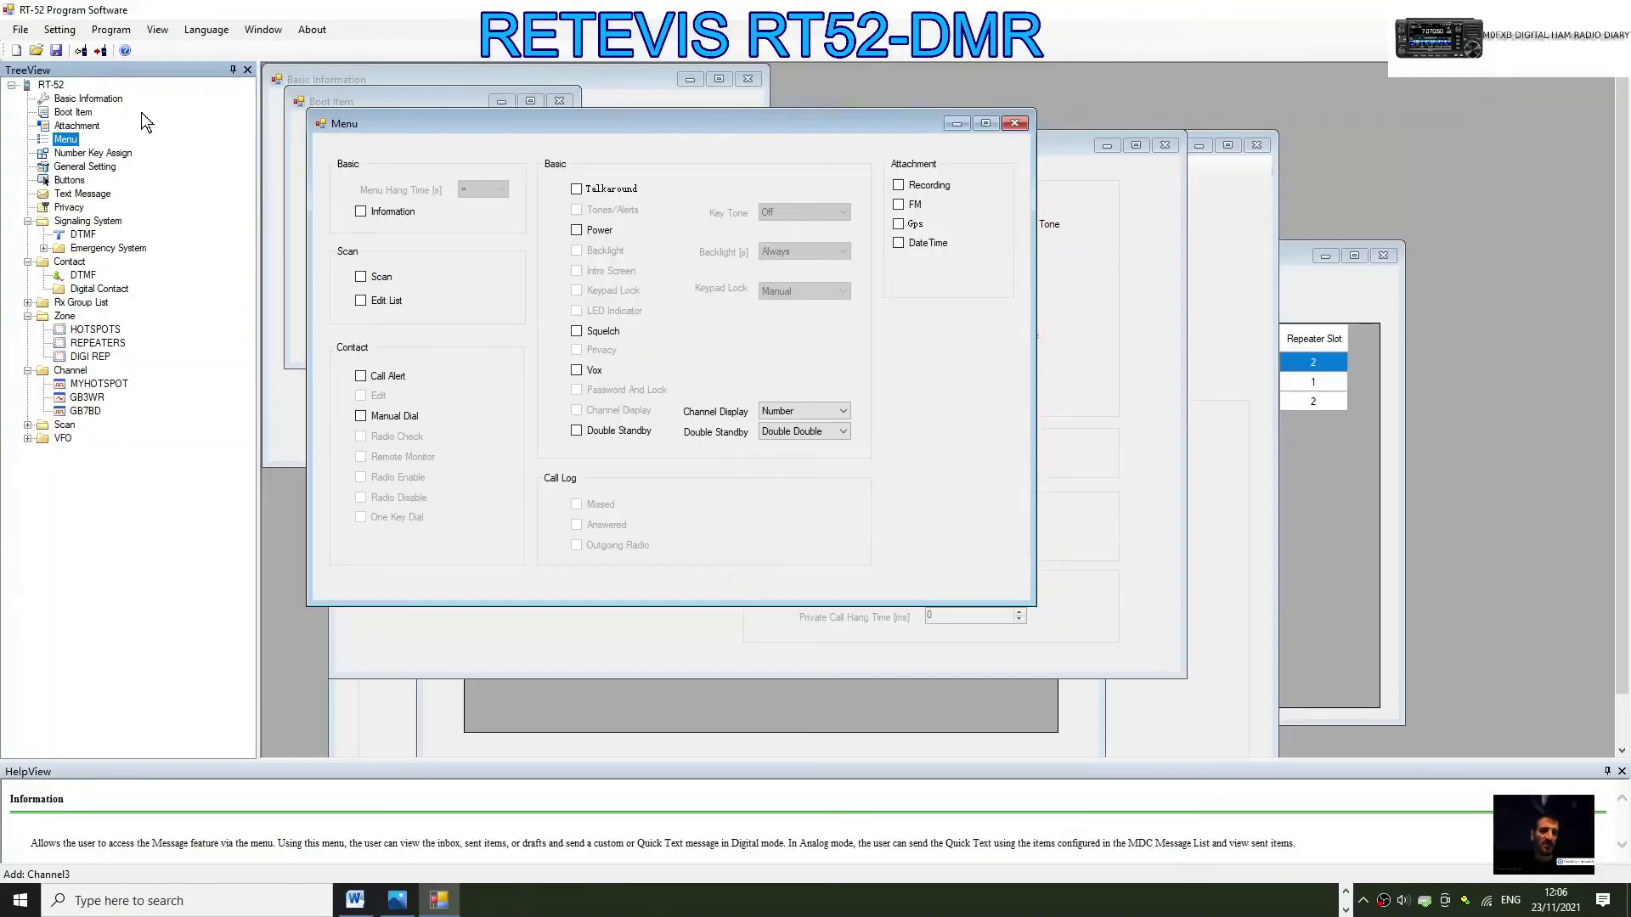
# Write the RT-52 codeplug to the radio via Program > Write, which returns 'Device not found'
pyautogui.click(111, 30)
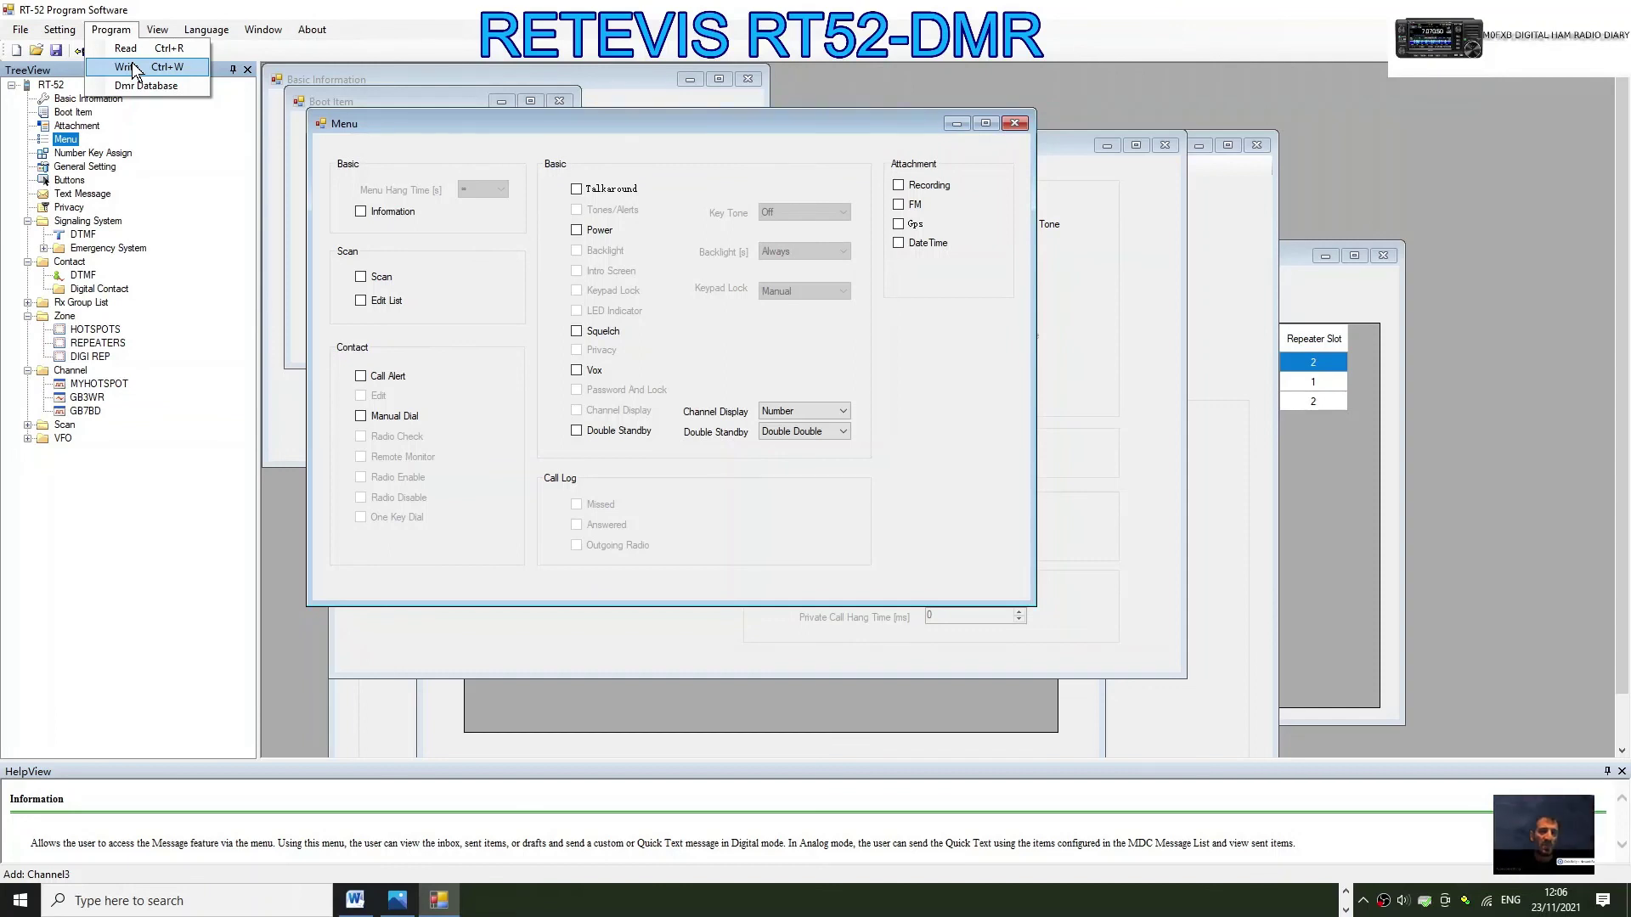
pyautogui.click(132, 67)
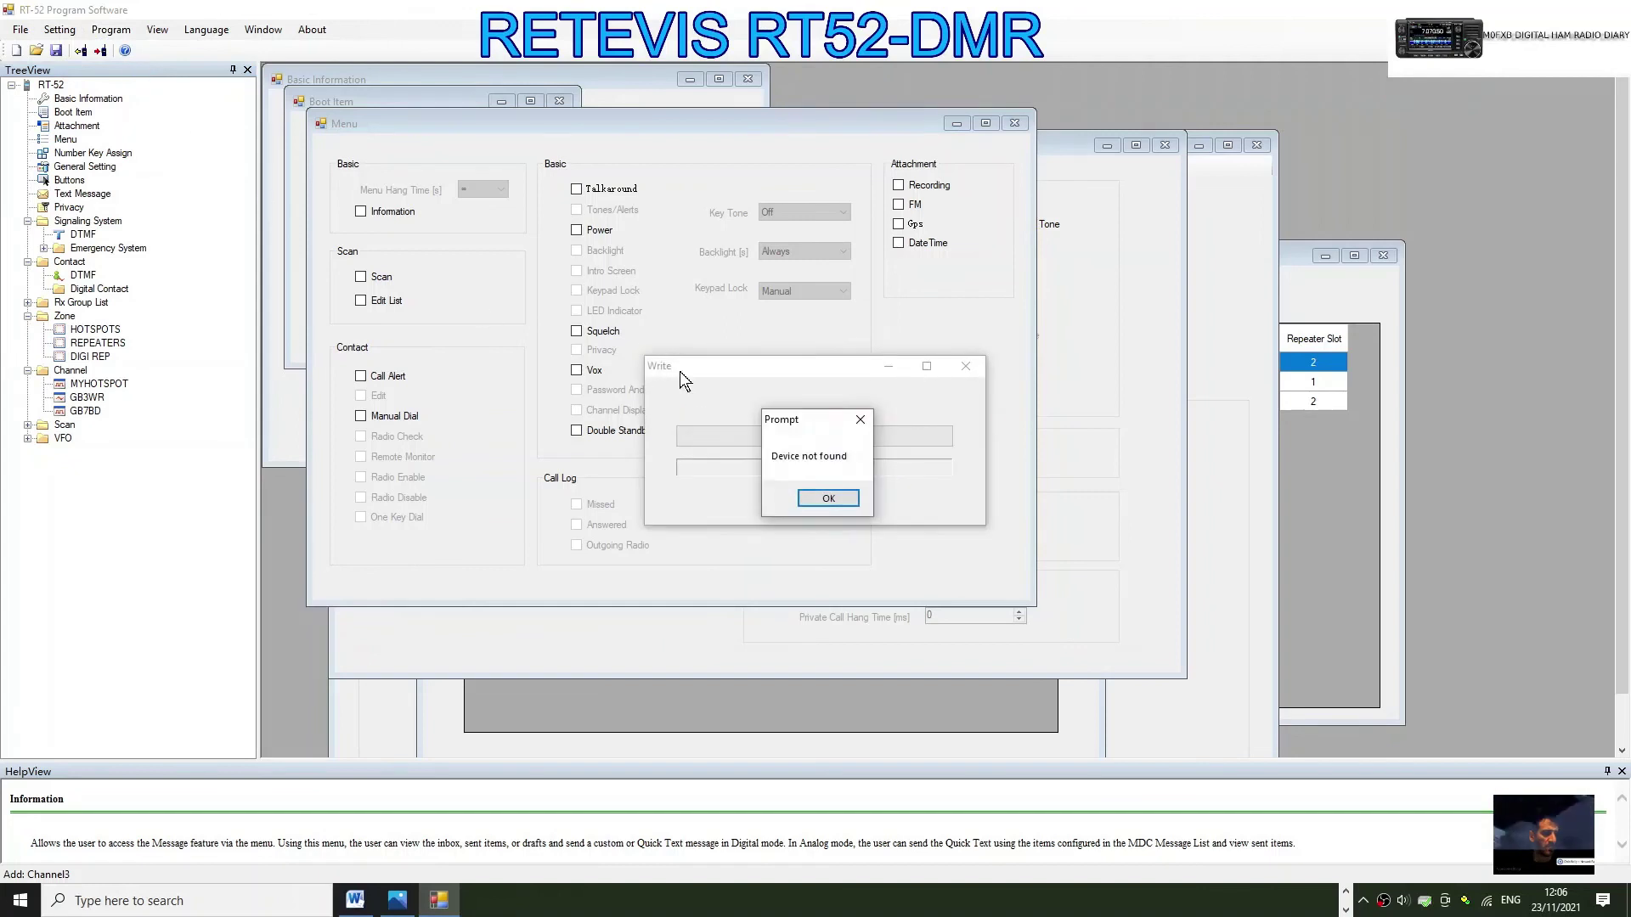